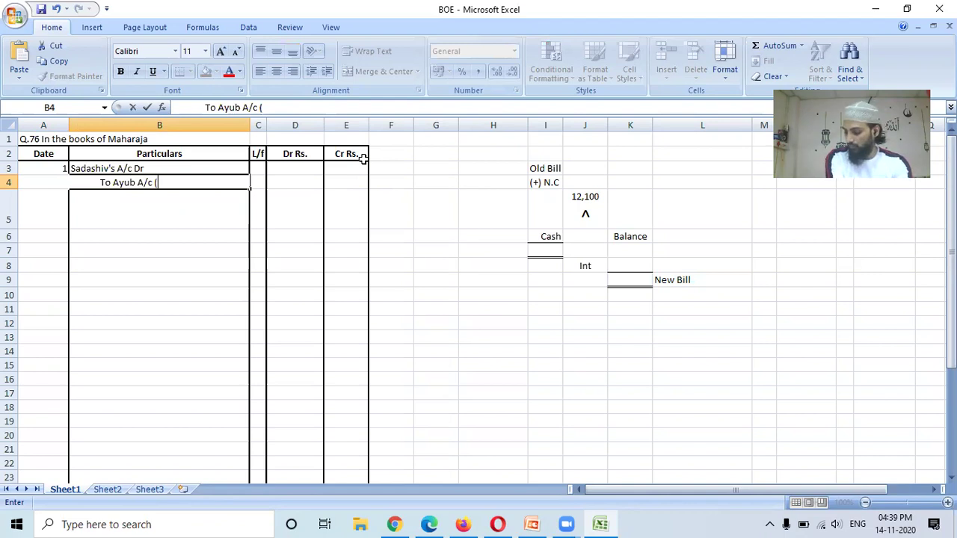
Step: Complete the credit account line in B4 with the bracketed breakdown "(2,000 + 50 )"
text(2,0)
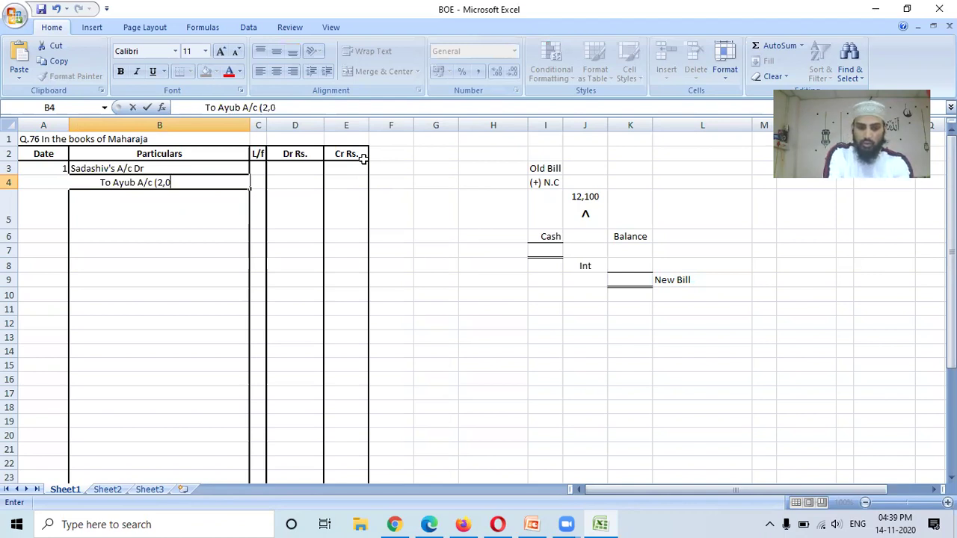
text(00 + 50)
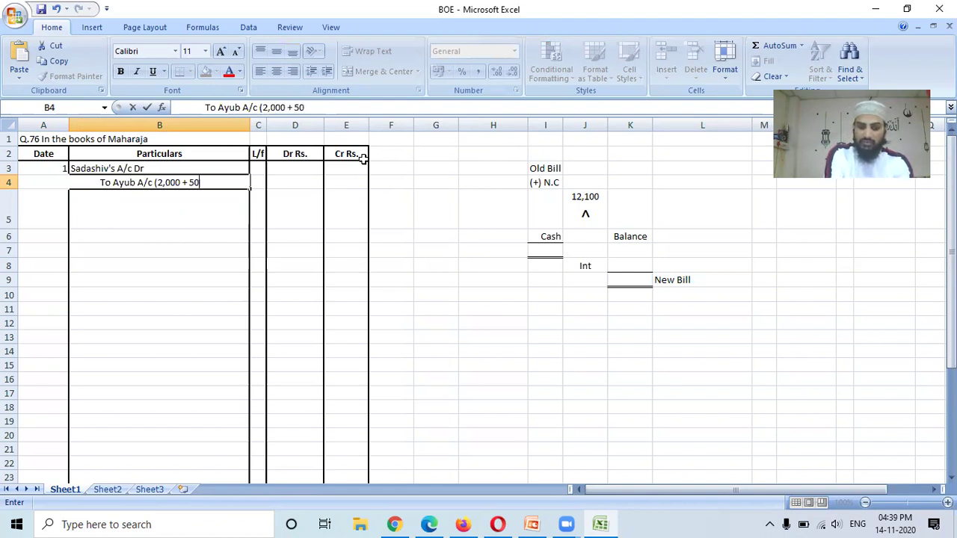
text( ))
key(Return)
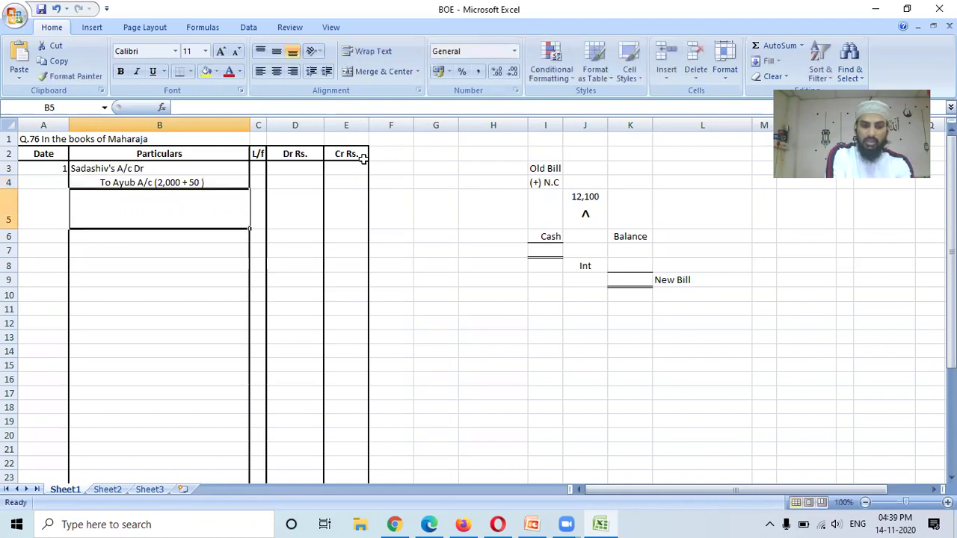
Step: Enter 2,050 as the debit amount in D3 and 2,050 as the credit amount in E4
key(Up)
key(Up)
key(Right)
key(Right)
text(2,050)
key(Return)
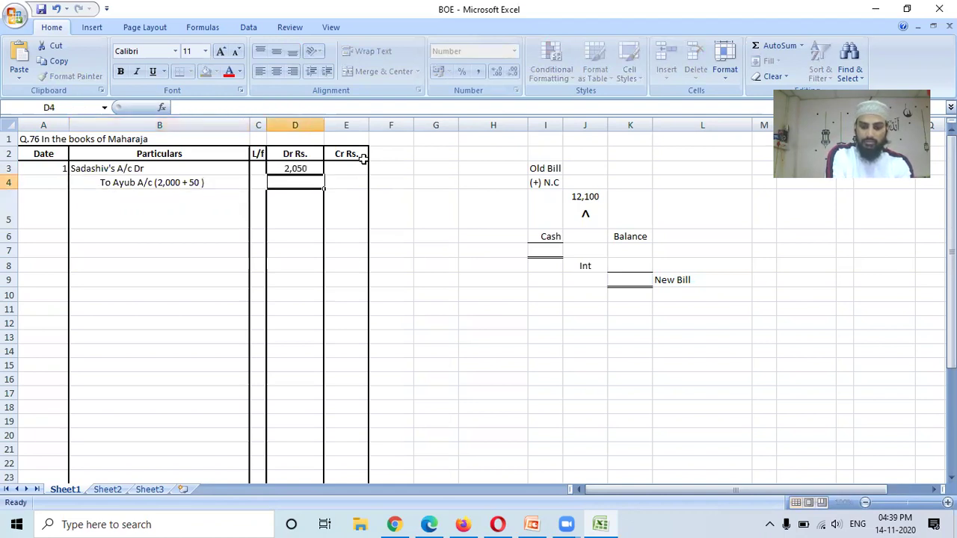
key(Right)
text(2,050)
key(Return)
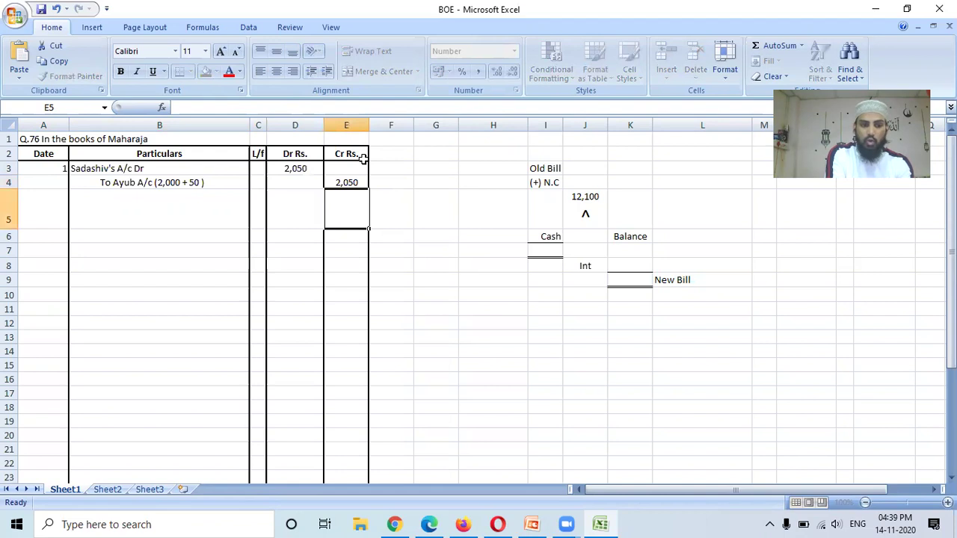
Step: Number the next journal entry 2 in the Date column at A5
key(Home)
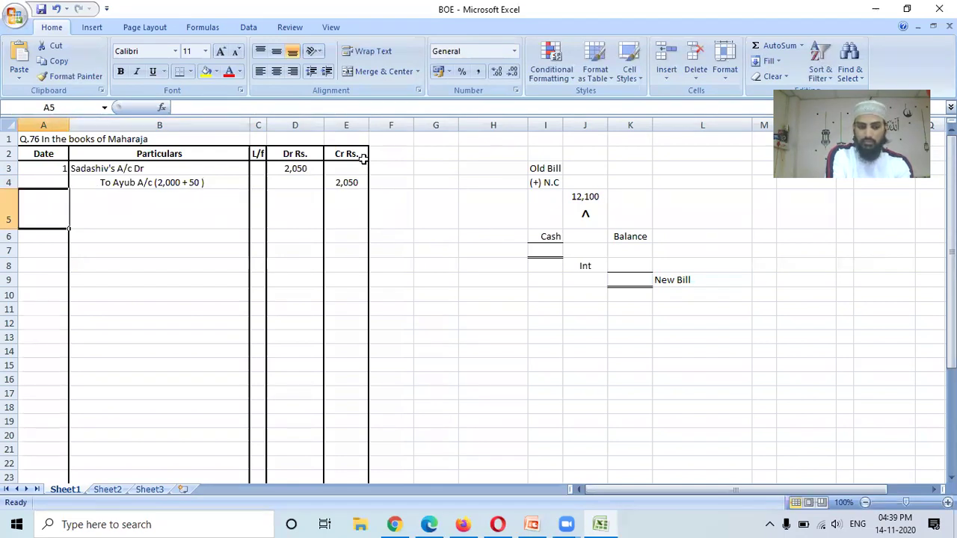
text(2.)
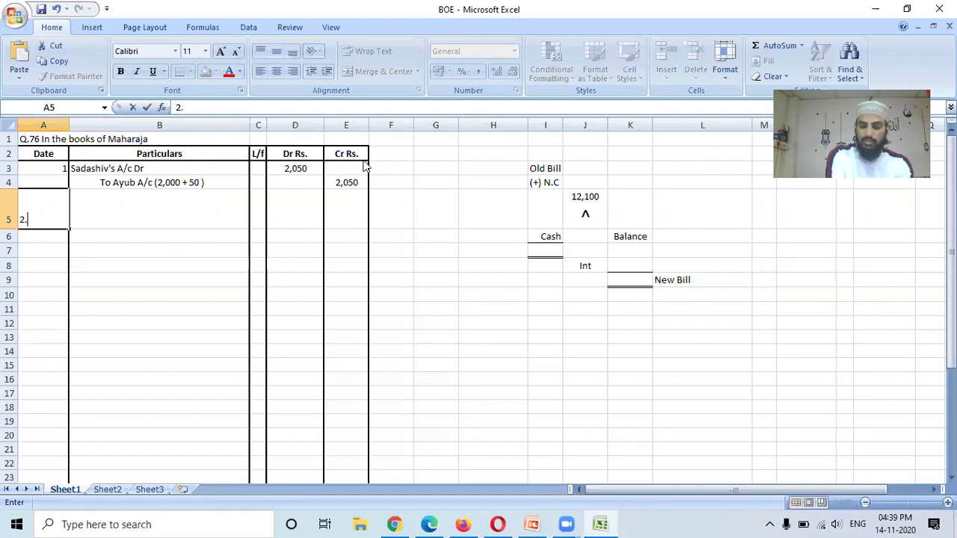
key(Return)
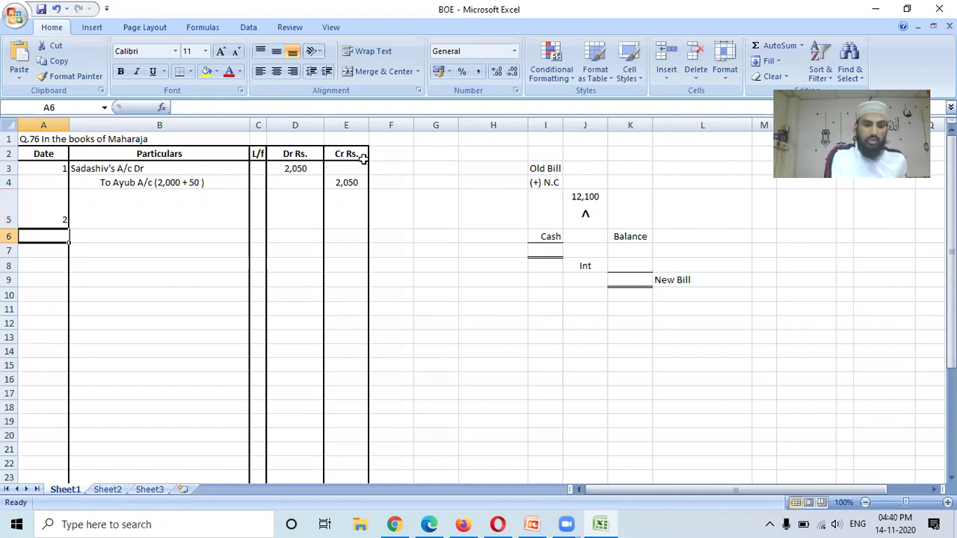
Step: Replace the first entry's number in A3 with the letter A and right-align it
key(Up)
key(Up)
key(Up)
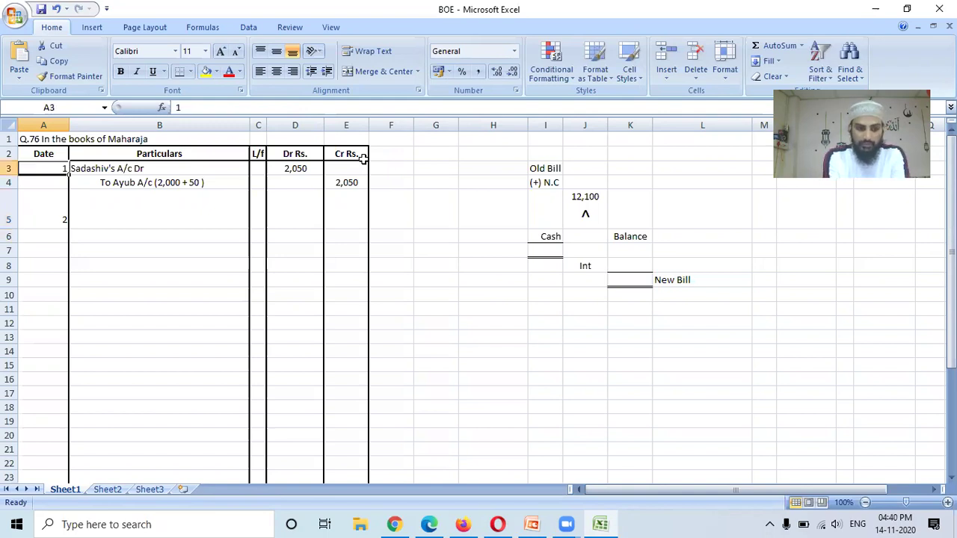
text(a)
key(BackSpace)
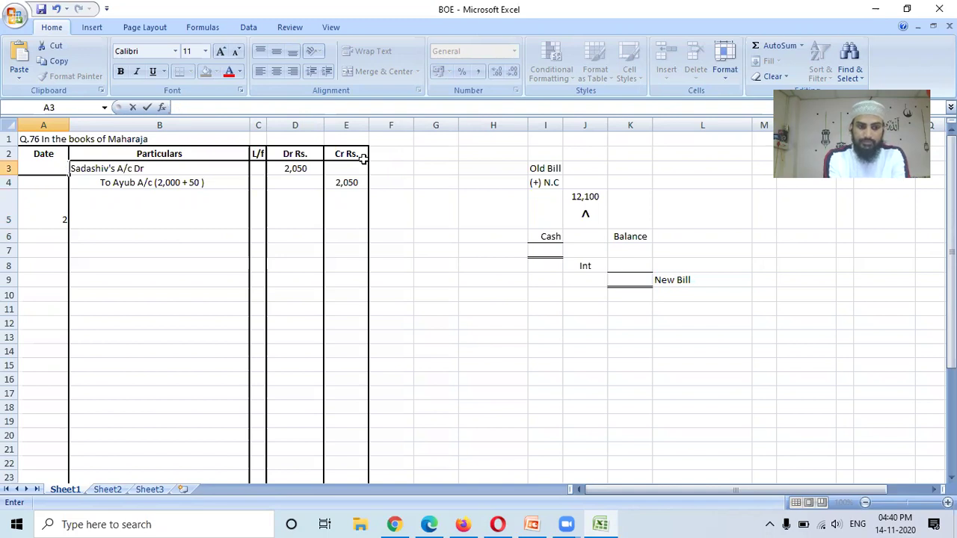
text(A)
key(ctrl+Return)
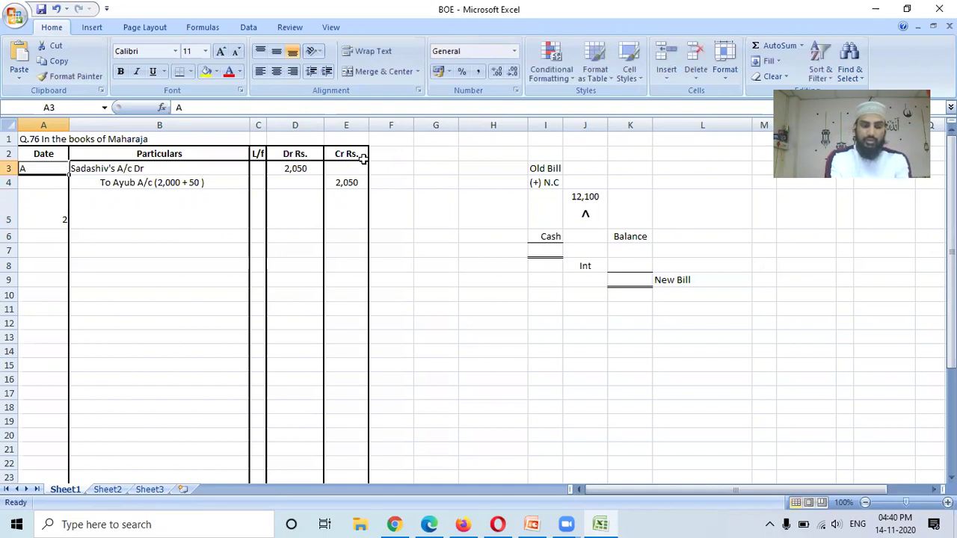
click(294, 71)
key(Down)
key(Down)
key(Down)
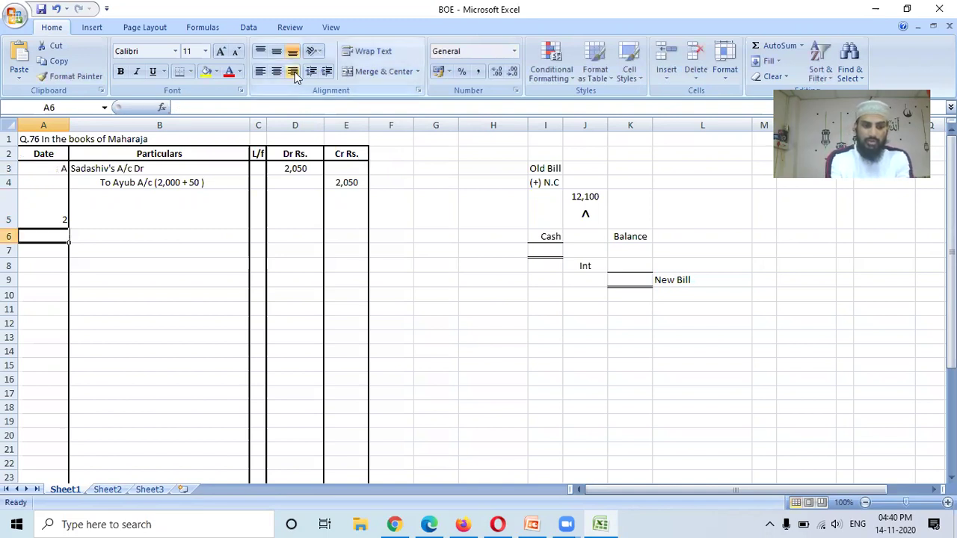
key(Up)
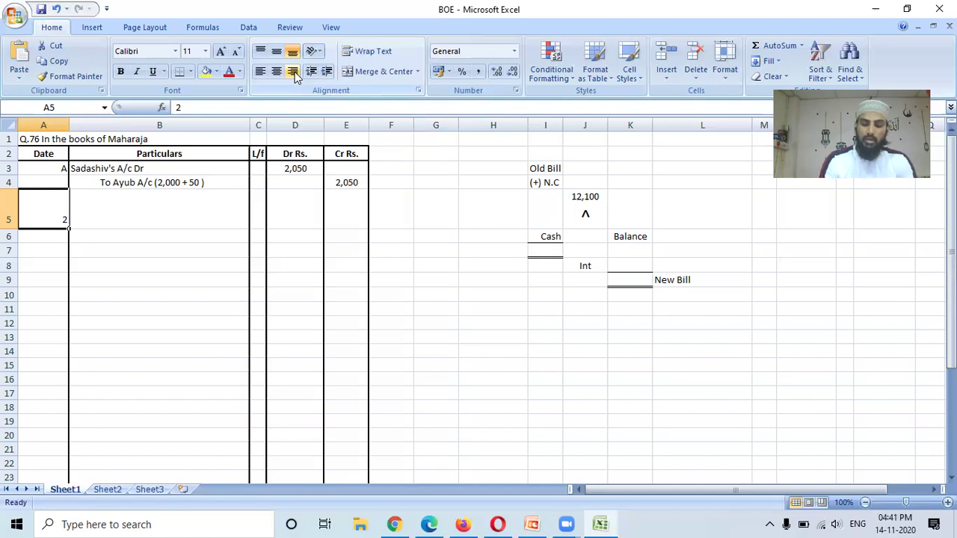
Step: Enter 1200 for the Old Bill and Nil for the noting charges (N.C) in the working note
click(598, 168)
text(1200)
key(Return)
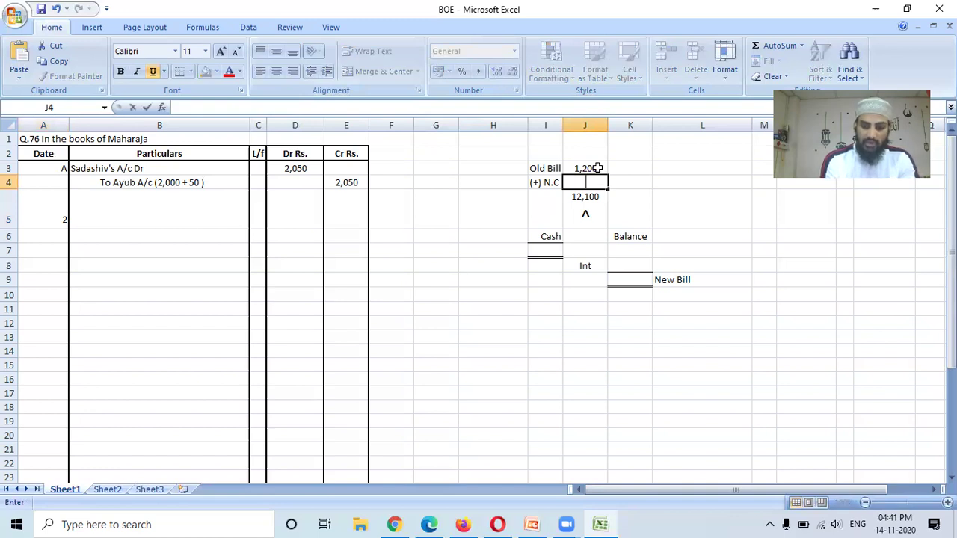
text(Nil)
key(Return)
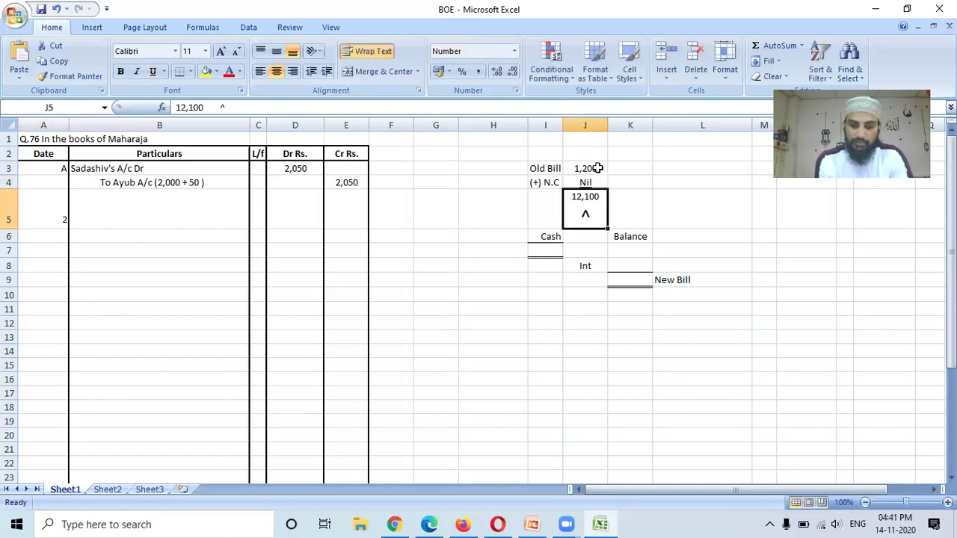
Step: Edit the total above the caret in J5 to read 12,00
key(F2)
key(Up)
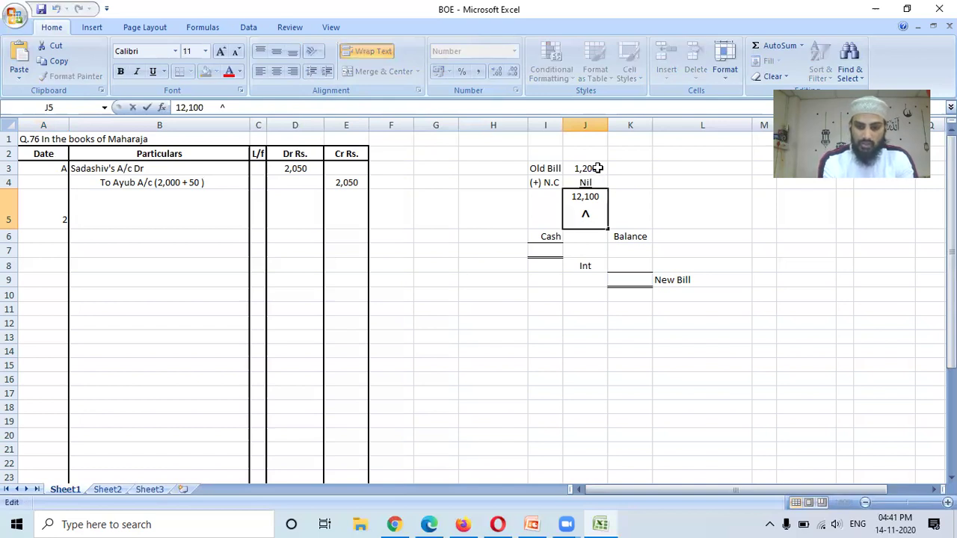
key(BackSpace)
key(Return)
Step: Enter 400 under the Cash heading in I7
key(Left)
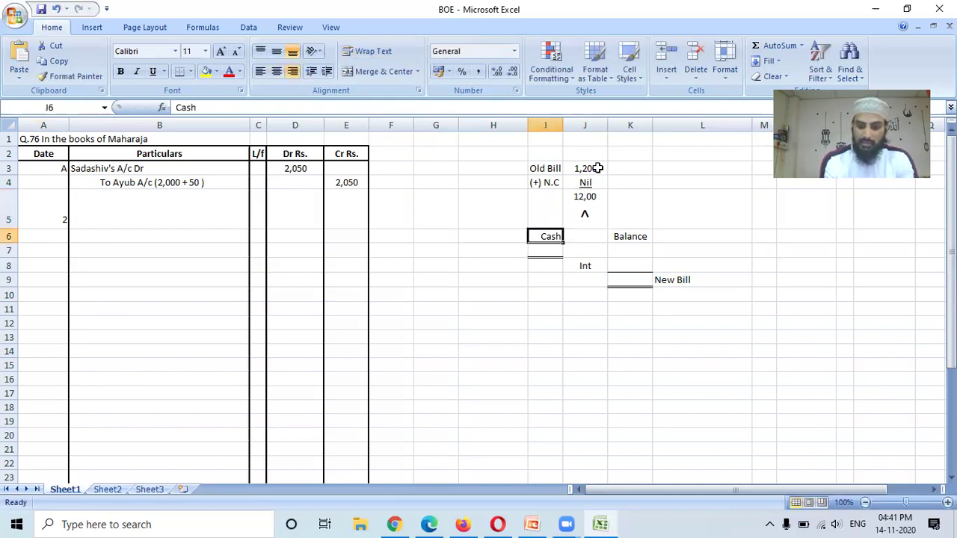
text(400)
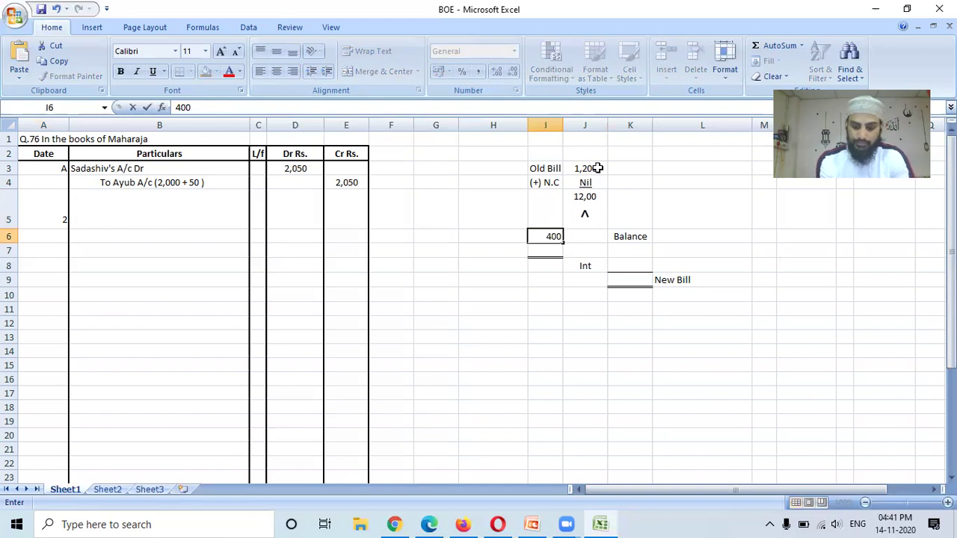
key(Escape)
key(Down)
text(400)
key(Return)
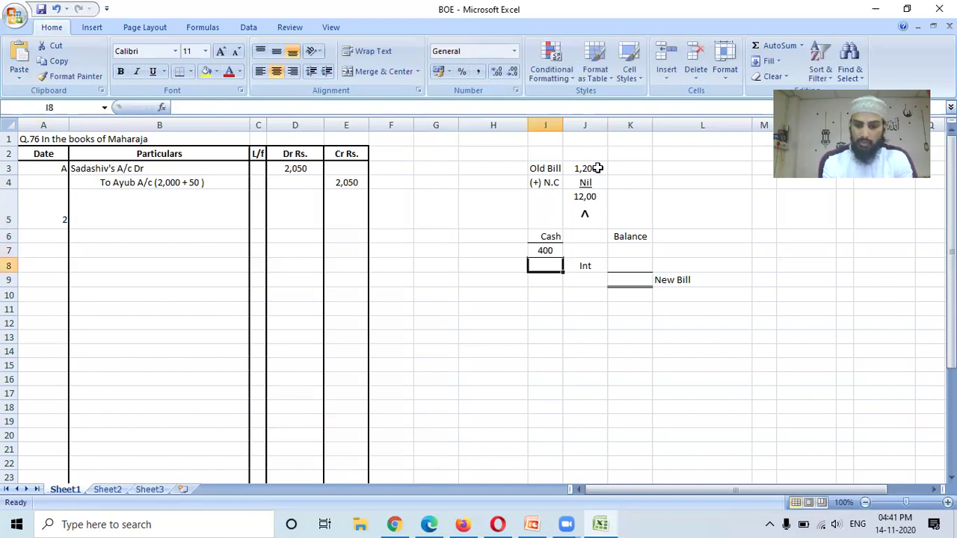
Step: Enter 800 under the Balance heading in K7
key(Up)
key(Right)
key(Right)
text(800)
key(Return)
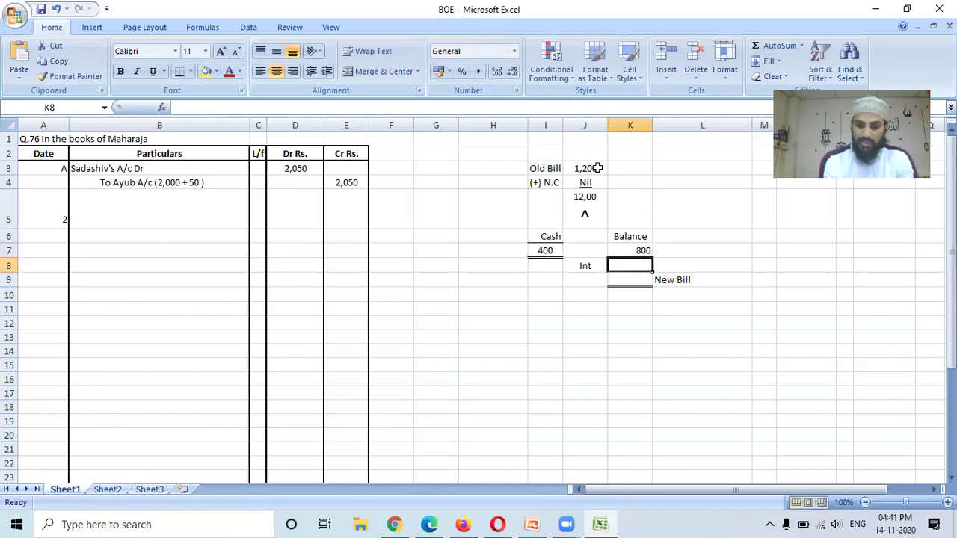
Step: Write the interest working "Int = 800 * 12/100 * 3/12 =" in H10
key(Down)
key(Down)
key(Left)
key(Left)
key(Left)
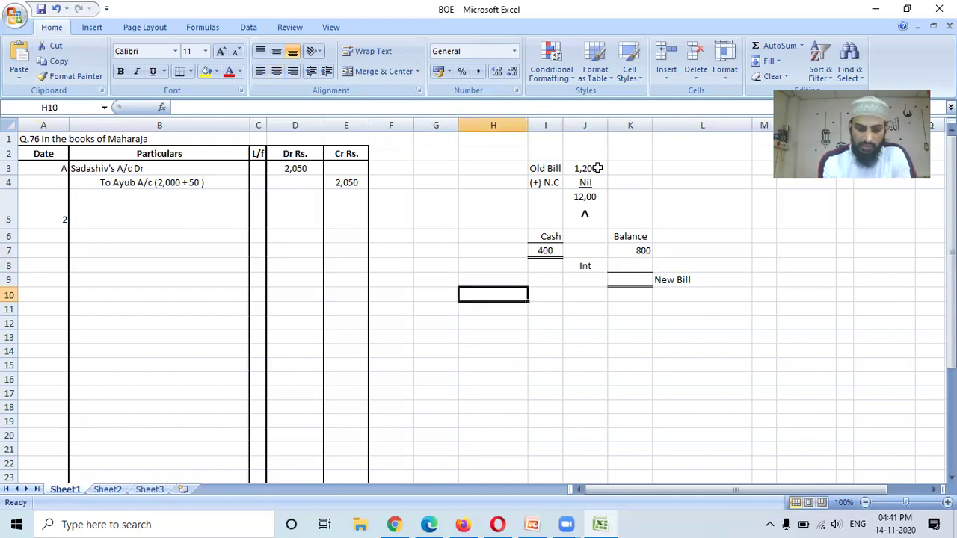
text(In)
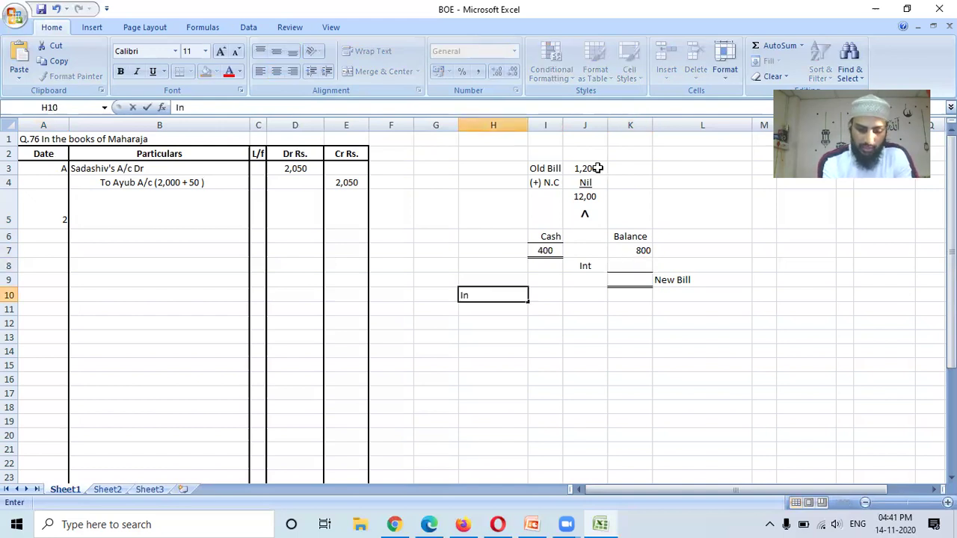
text(t = 800)
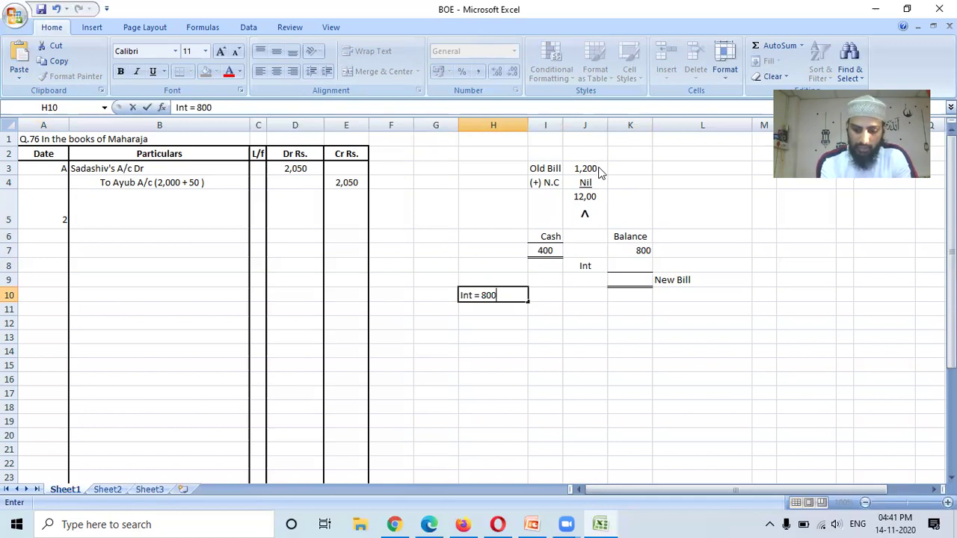
text( *)
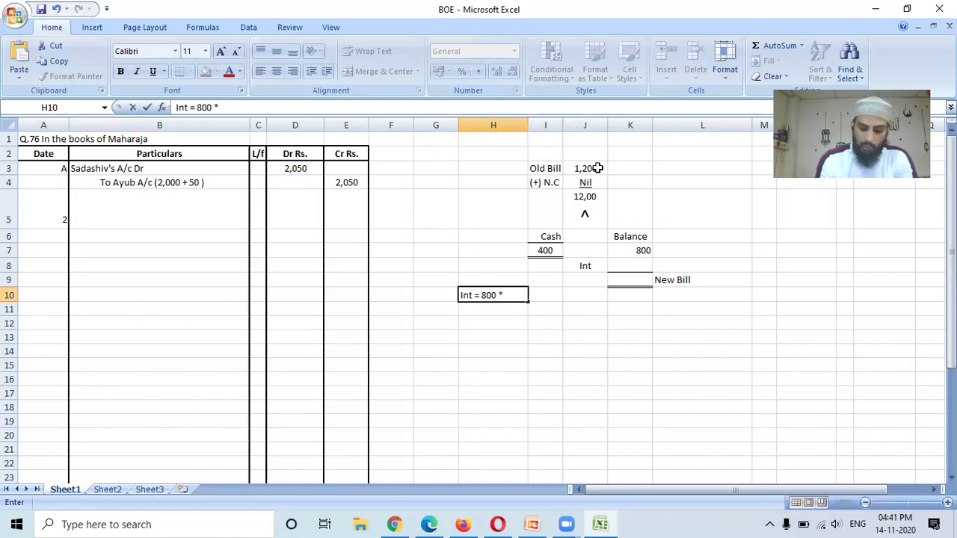
text( 12/)
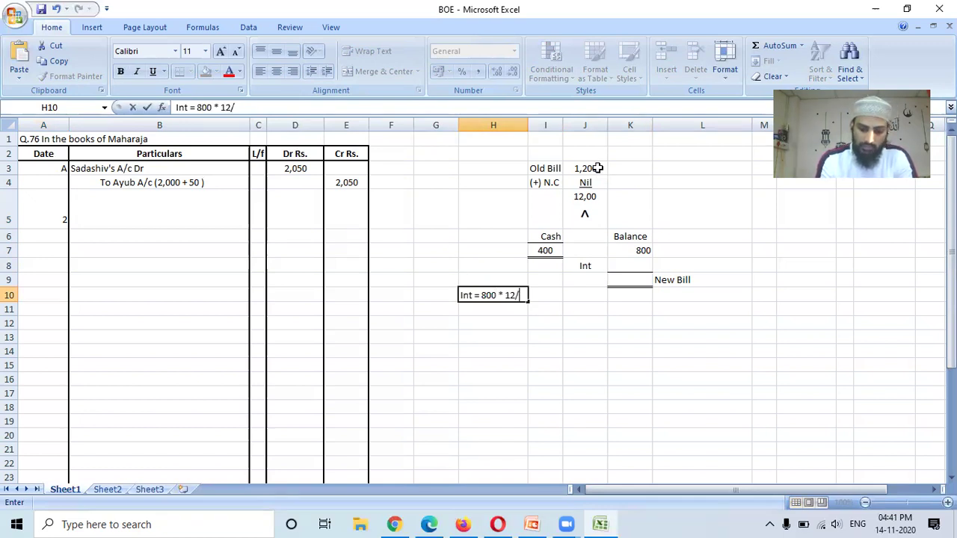
text(100)
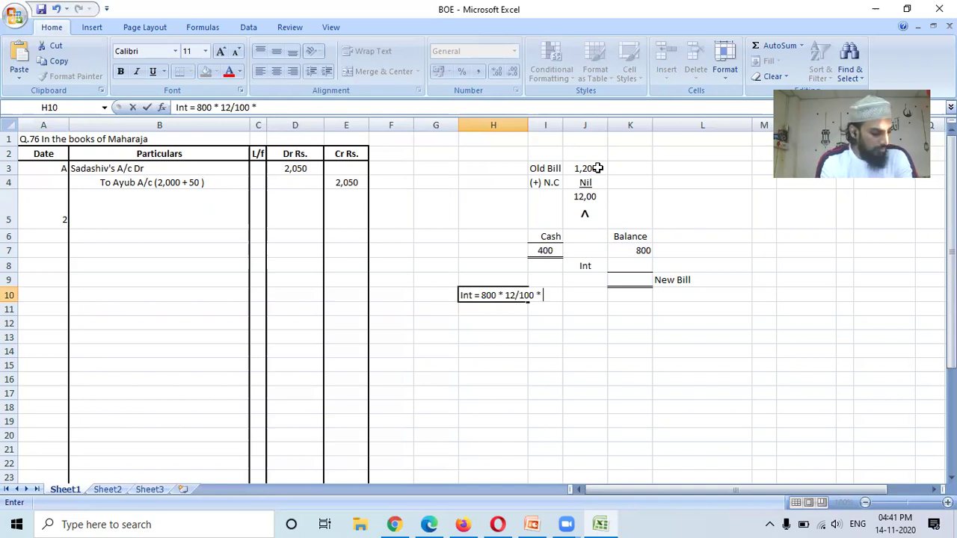
text( * 3/)
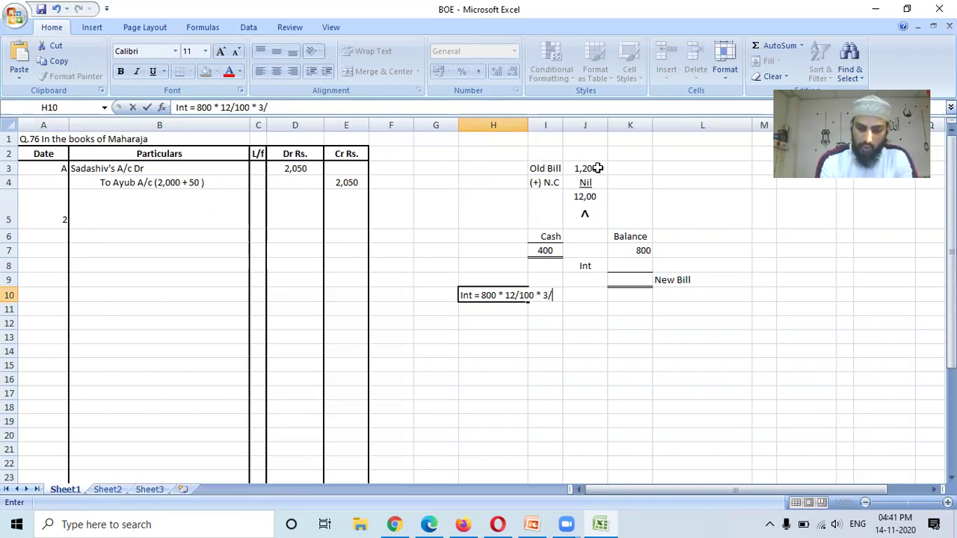
text(12)
text( =)
key(Return)
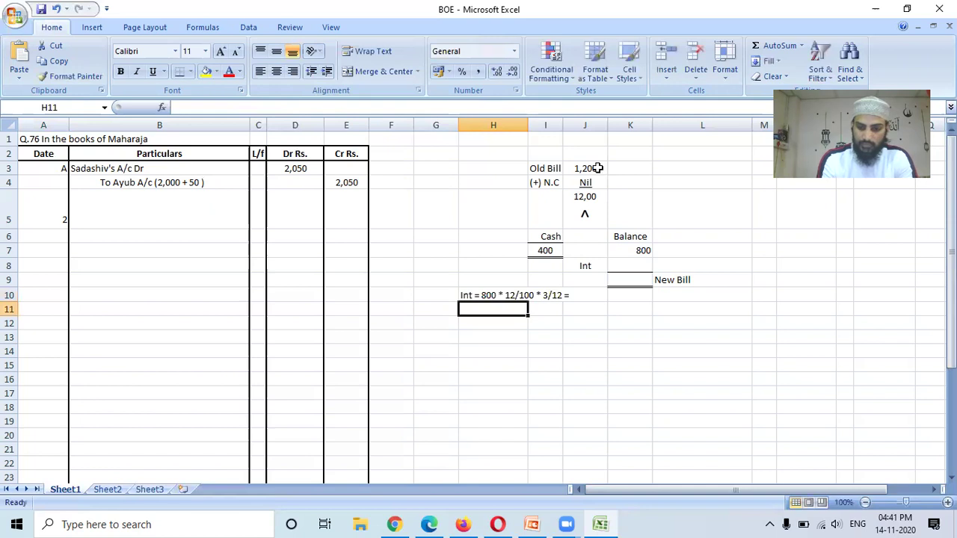
Step: Calculate the interest in K8 beside the Int label with the formula +800*12/100*3/12
key(Up)
key(Up)
key(Up)
key(Right)
key(Right)
key(Right)
text(+)
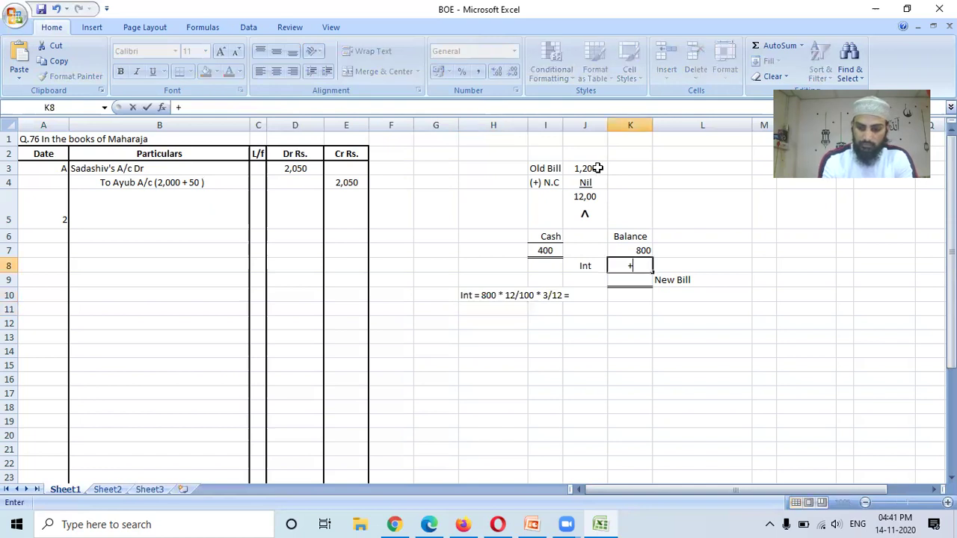
text(800*12/)
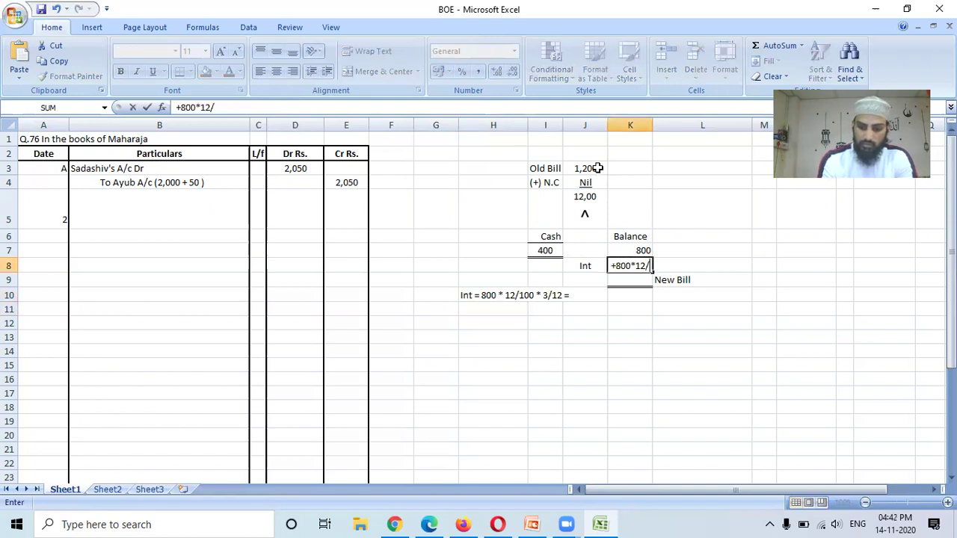
text(100*3/12)
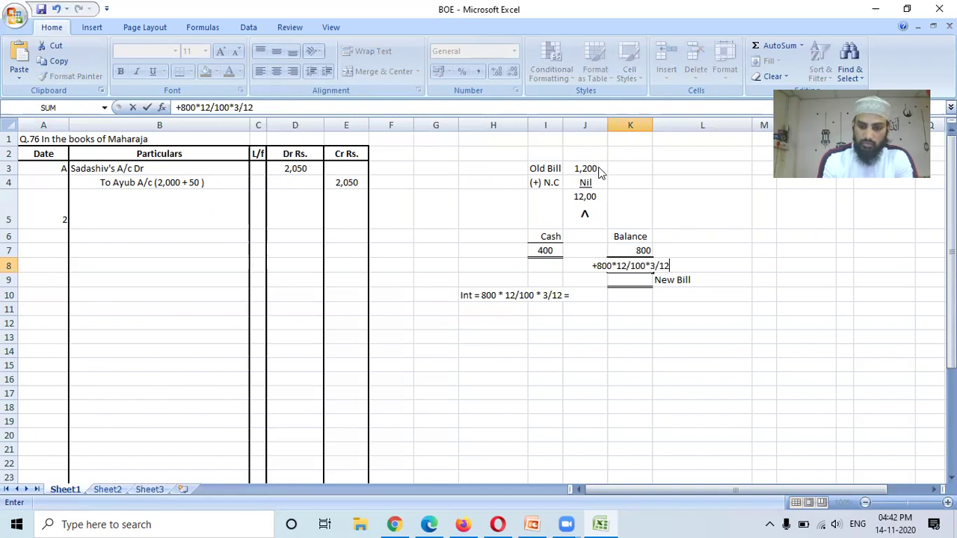
key(Return)
Step: Append the result 24 to the interest working in H10
key(Left)
key(Left)
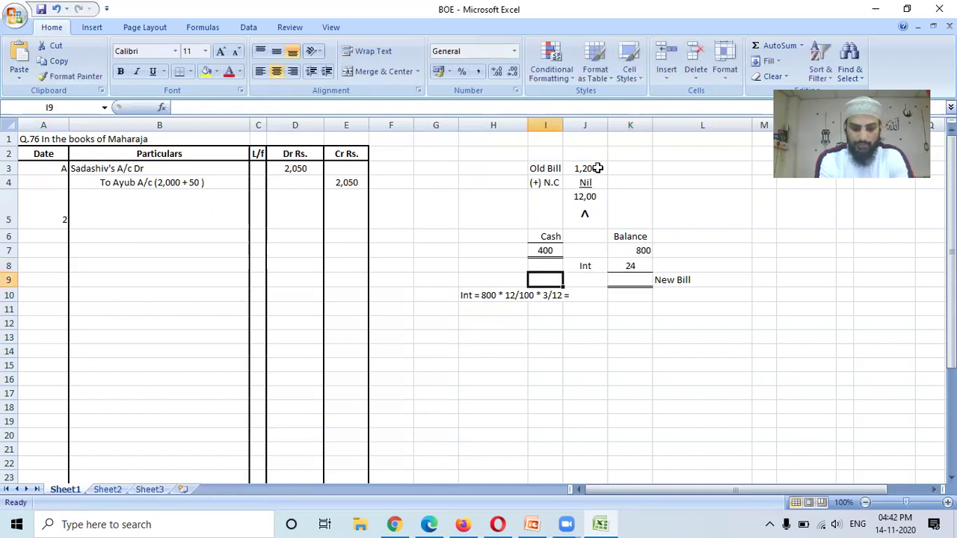
key(Down)
key(Left)
key(F2)
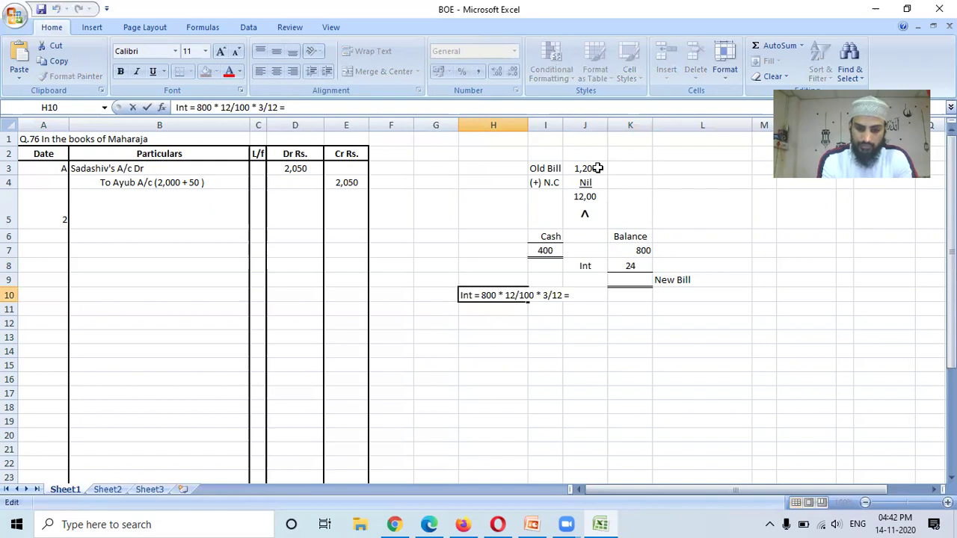
text(24)
key(Return)
Step: Centre the balance and interest amounts in K7:K8
key(Right)
key(Right)
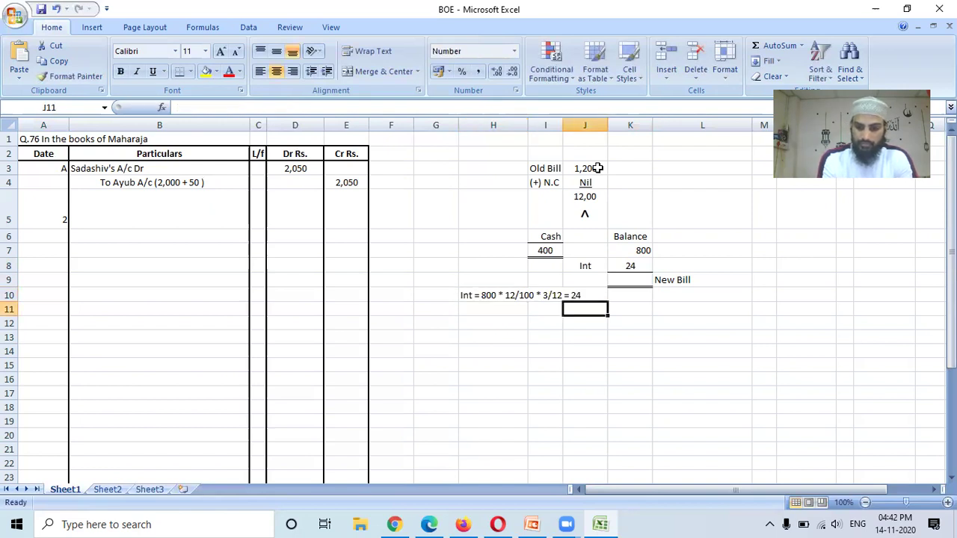
key(Up)
key(Up)
key(Up)
key(Right)
key(shift+Up)
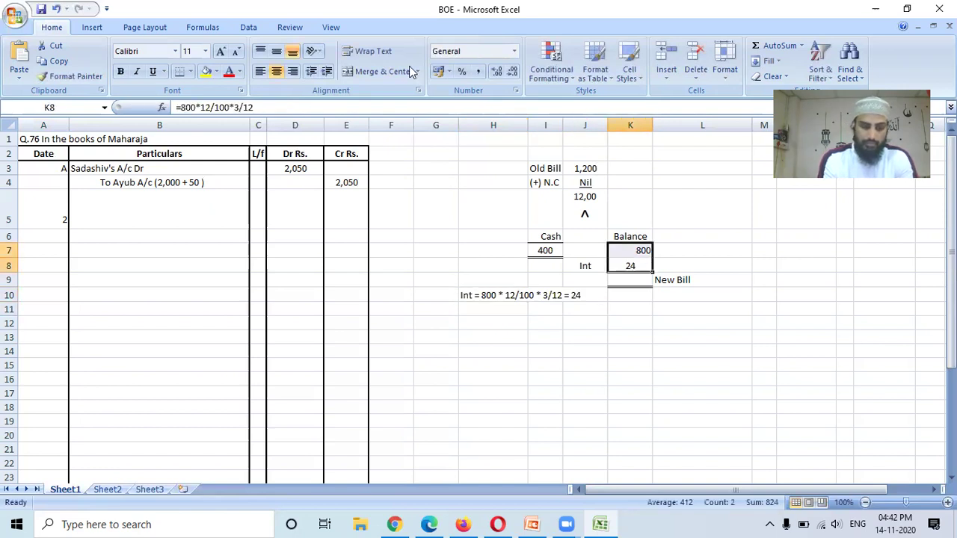
click(276, 73)
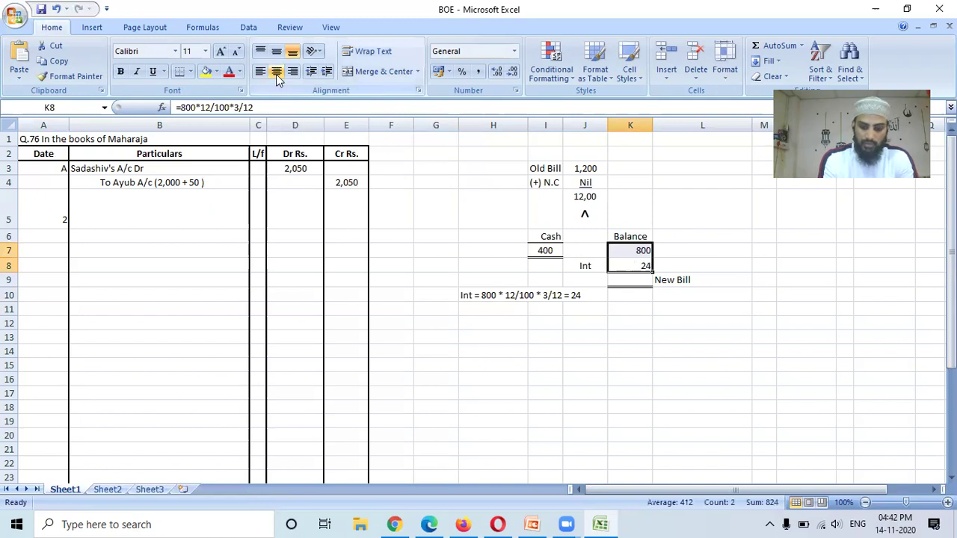
click(276, 74)
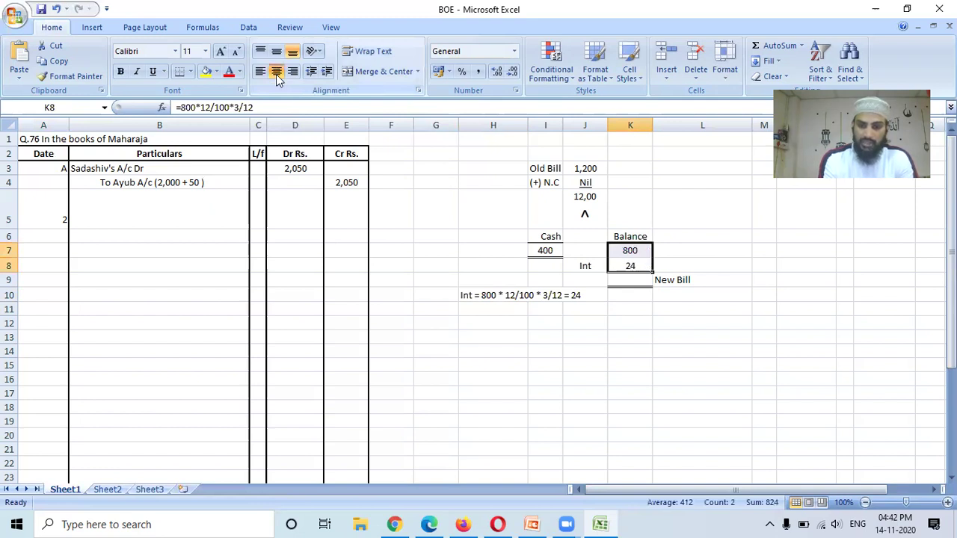
Step: Enter 824 as the new bill amount in K9, below the interest
key(Down)
text(824)
key(Return)
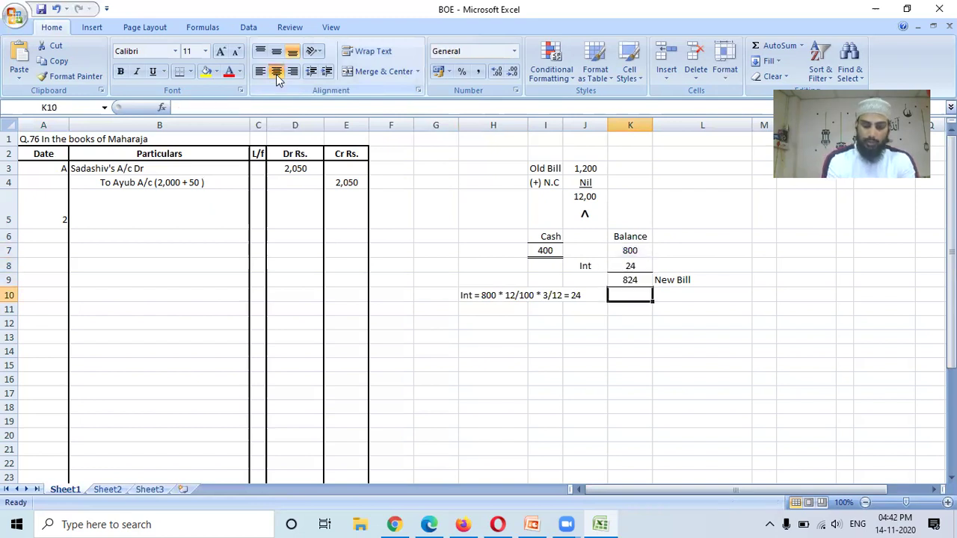
Step: Replace the entry number in A5 with "B) 1." and align it right
key(Up)
key(Left)
key(Left)
key(Left)
key(Left)
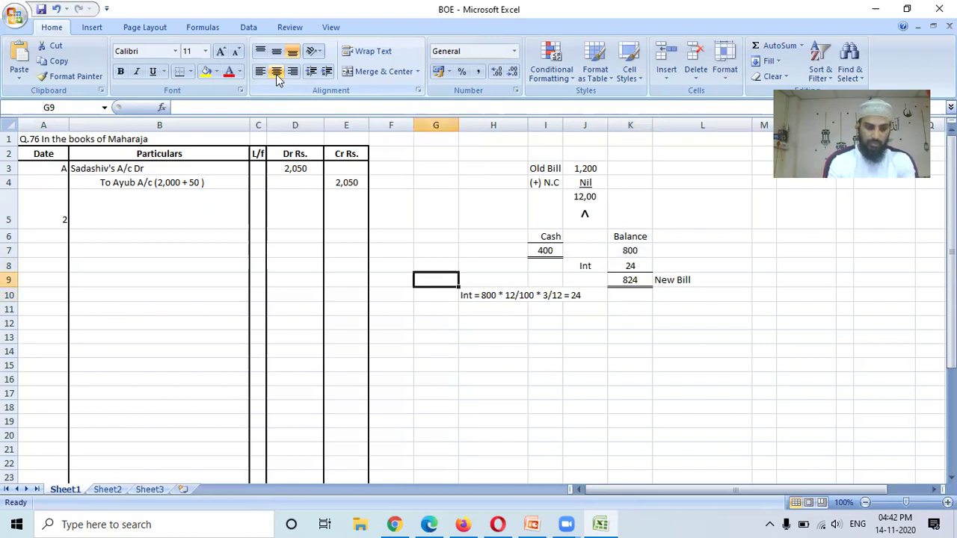
key(Home)
key(Up)
key(Up)
key(Up)
key(Up)
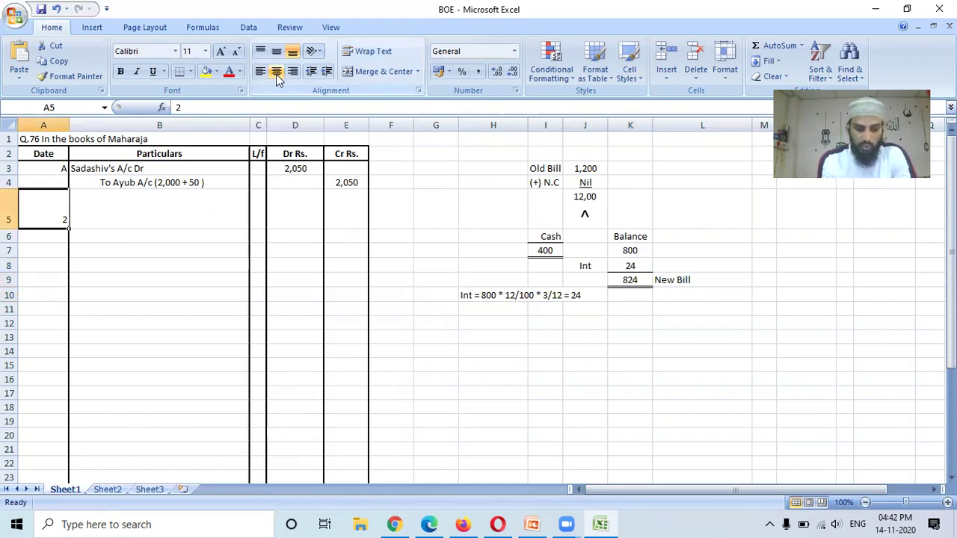
text(B)
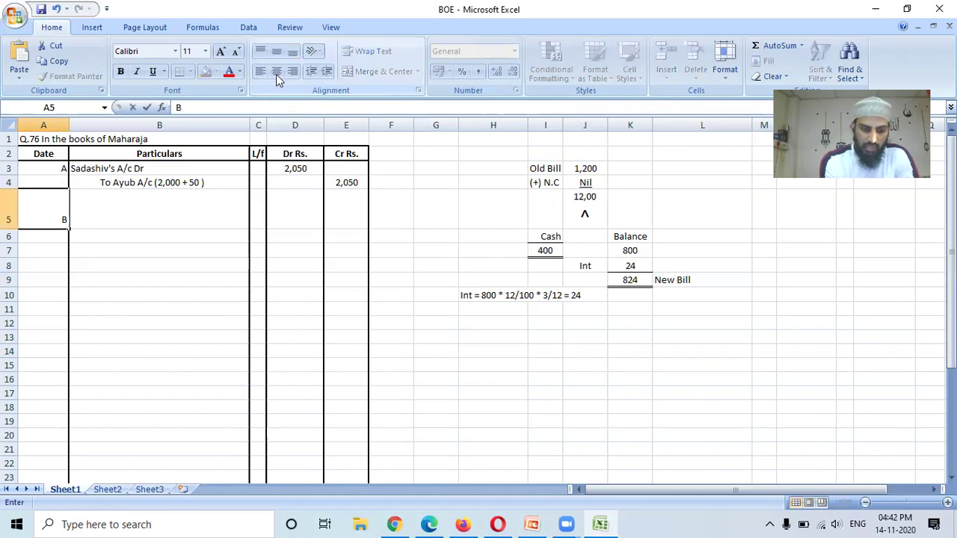
text() 1.)
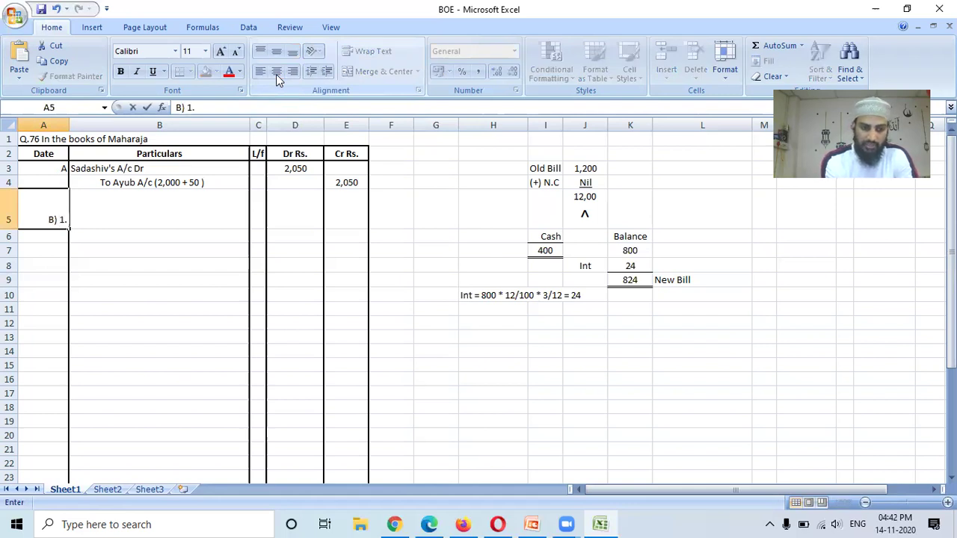
key(ctrl+Return)
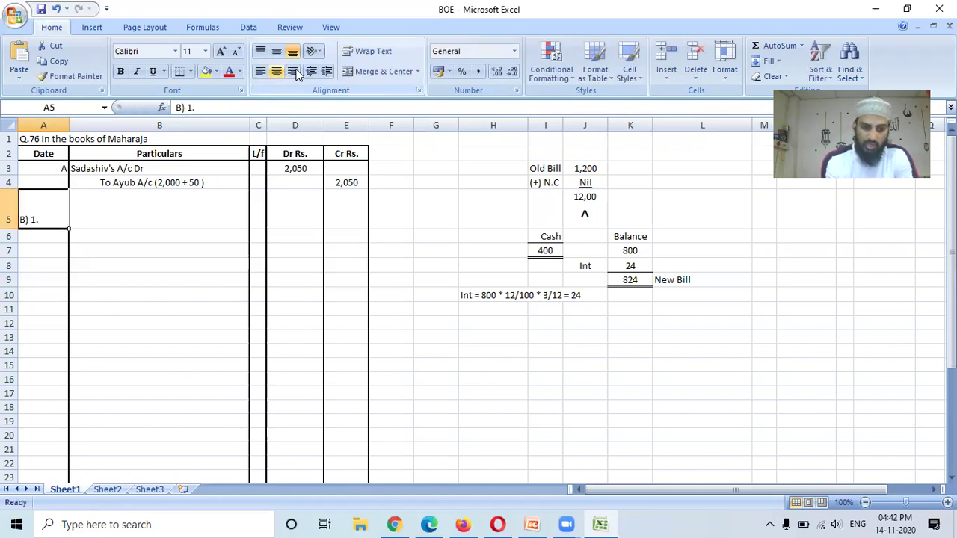
click(294, 71)
Step: Write the debit line for the debtor's personal account in B5, ending with "A/c Dr"
key(Tab)
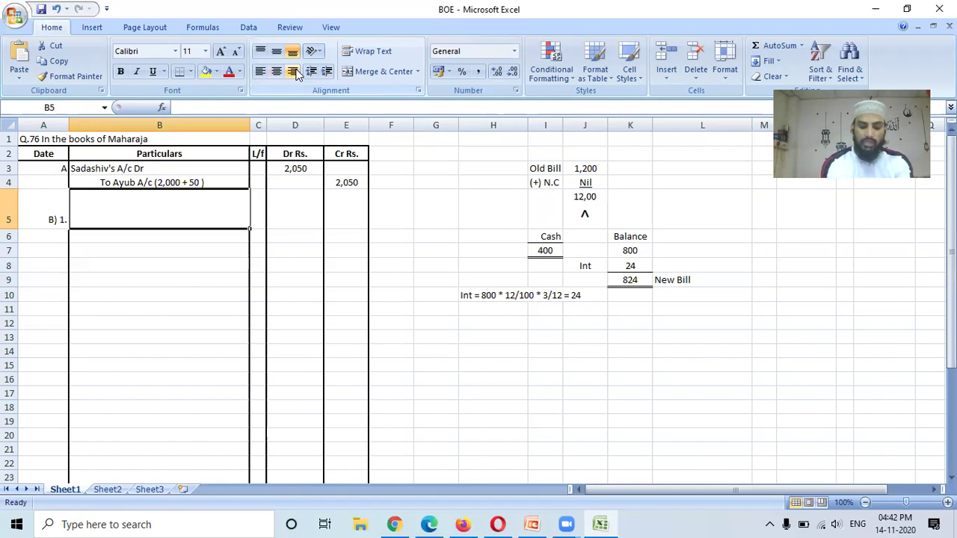
text(Pa)
key(BackSpace)
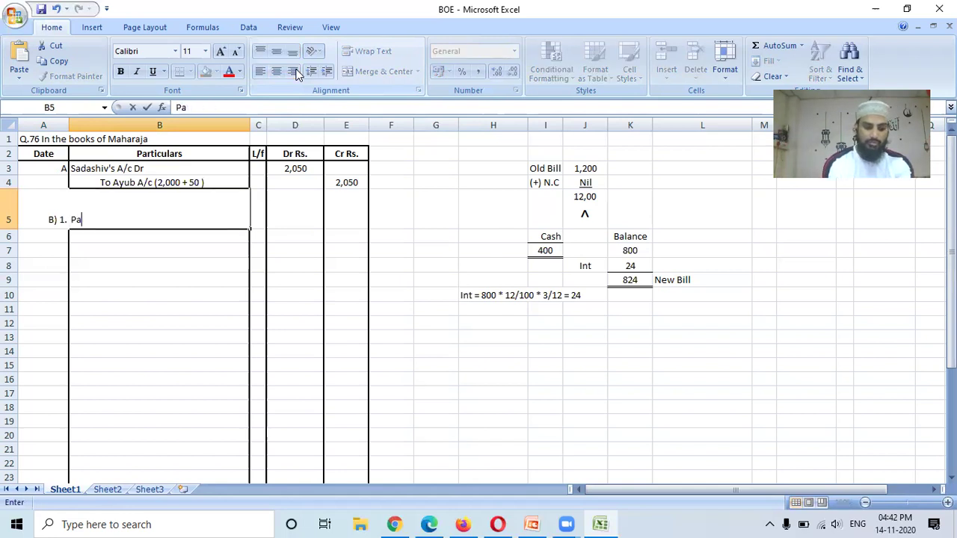
text(nka)
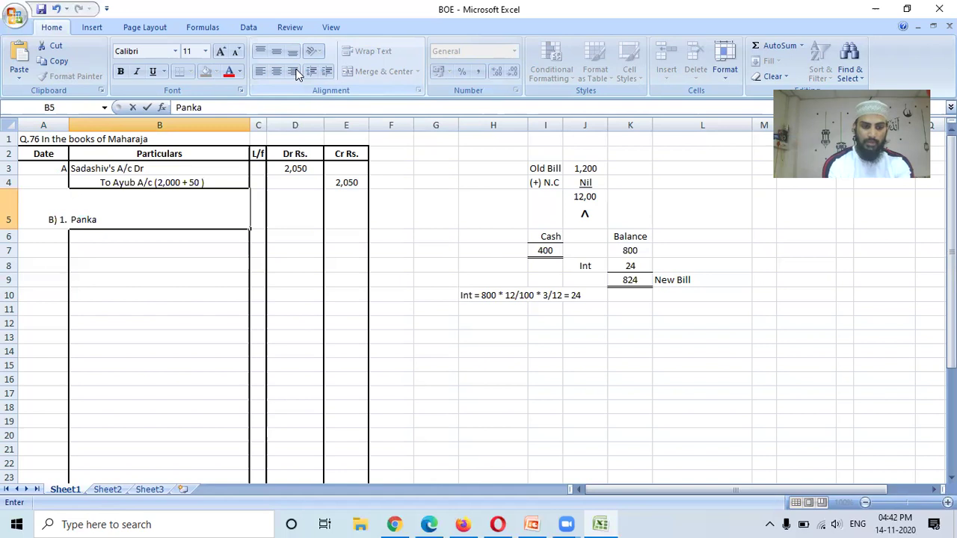
text(j A/c)
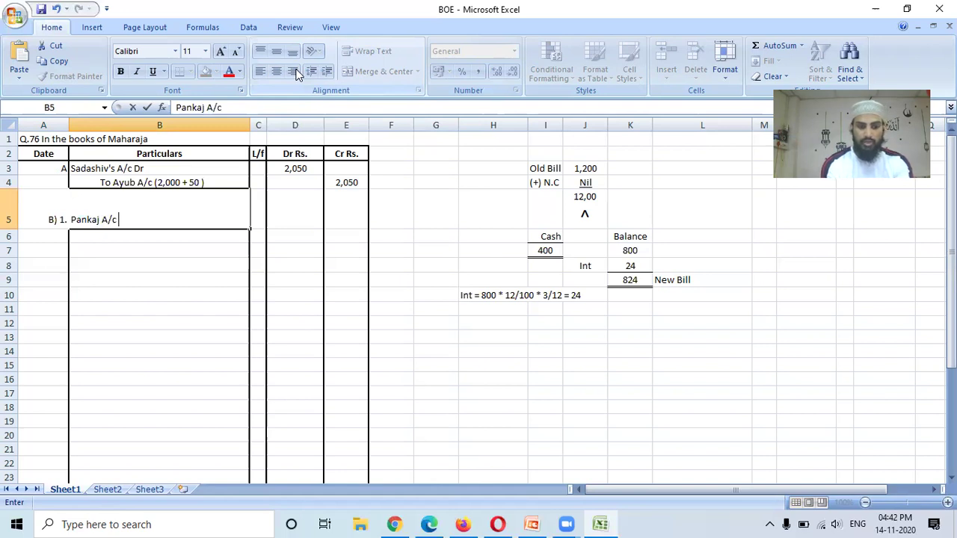
text( Dr)
key(Return)
Step: Write the indented credit line "To Bill receivable A/c" in B6
text(TO)
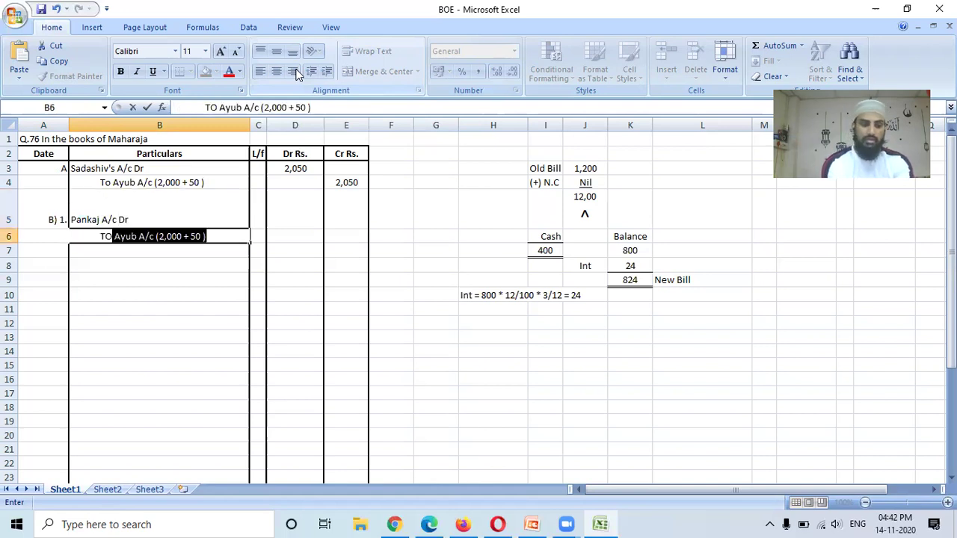
key(BackSpace)
key(BackSpace)
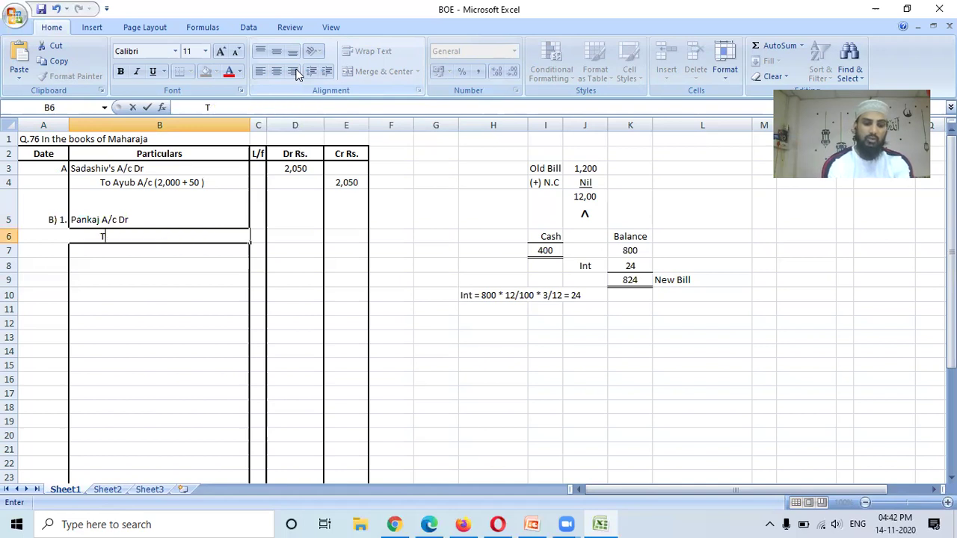
text(o Bill)
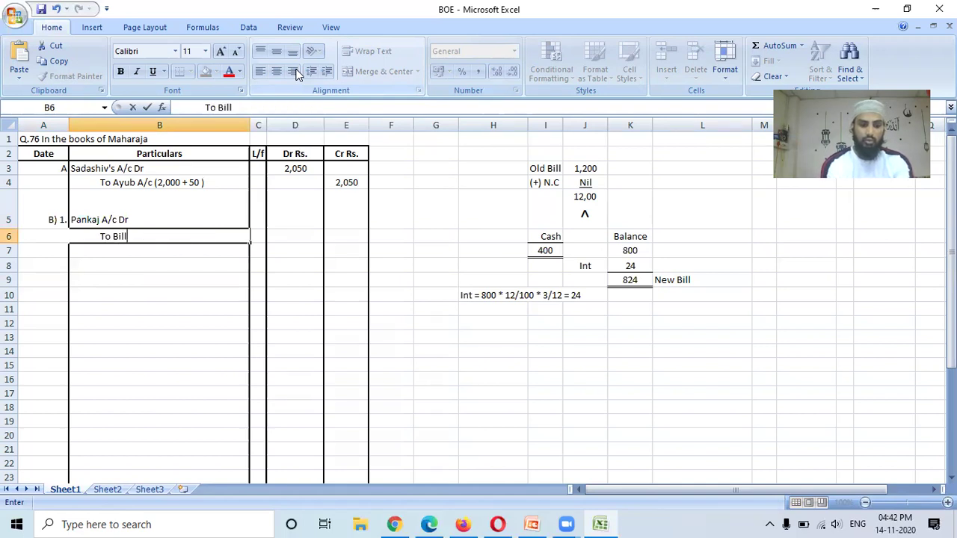
text( receivab)
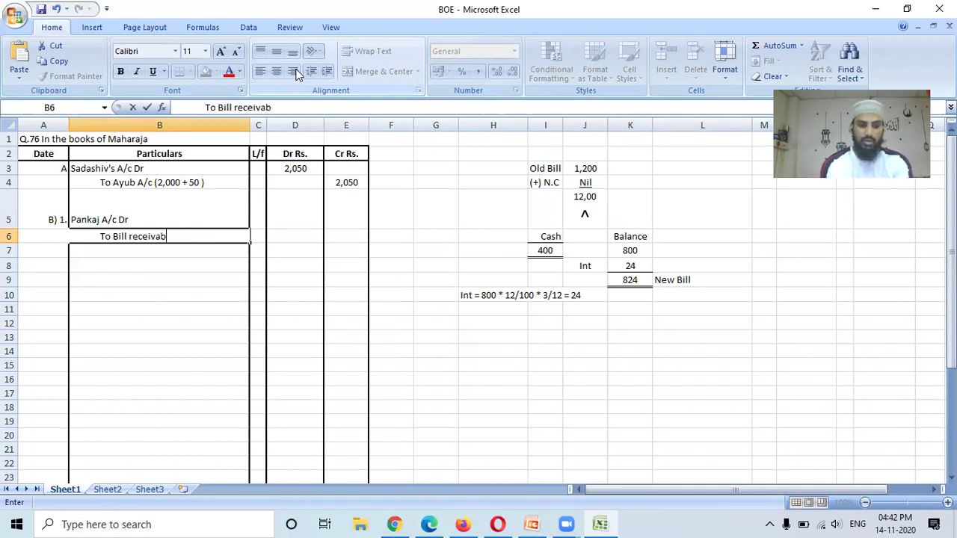
text(le A/)
text(c)
key(Return)
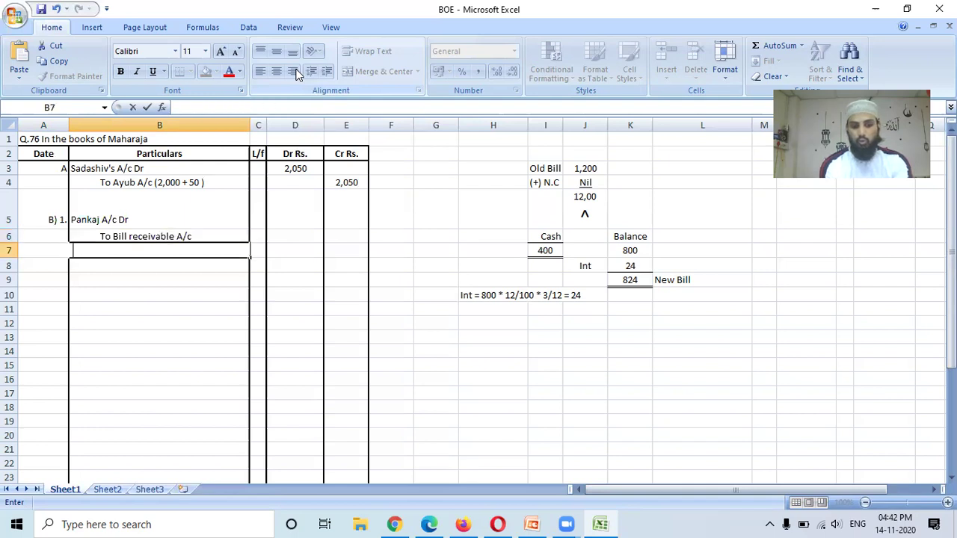
Step: Add the credit line "To Noting charges A/c" in B7 with a dash as its Cr amount in E7
text(To)
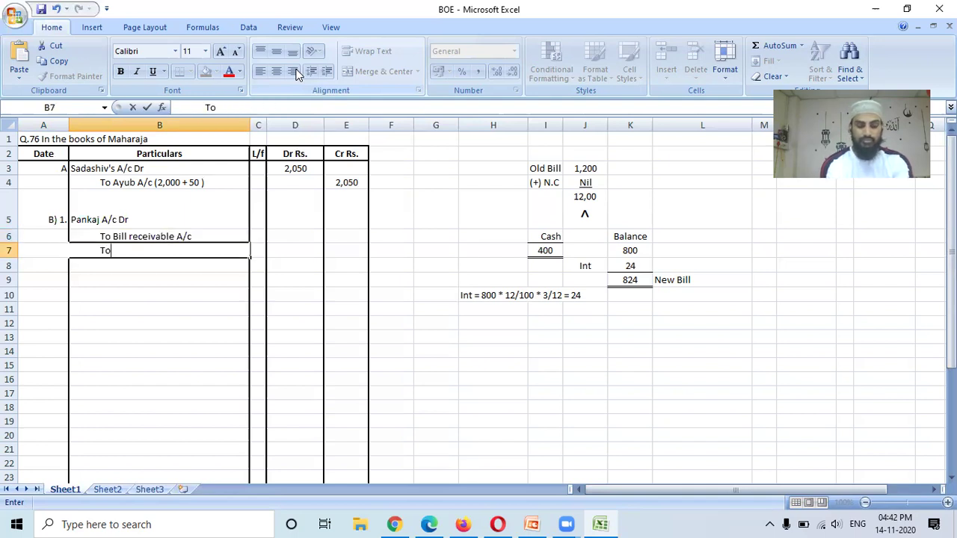
text(Notin)
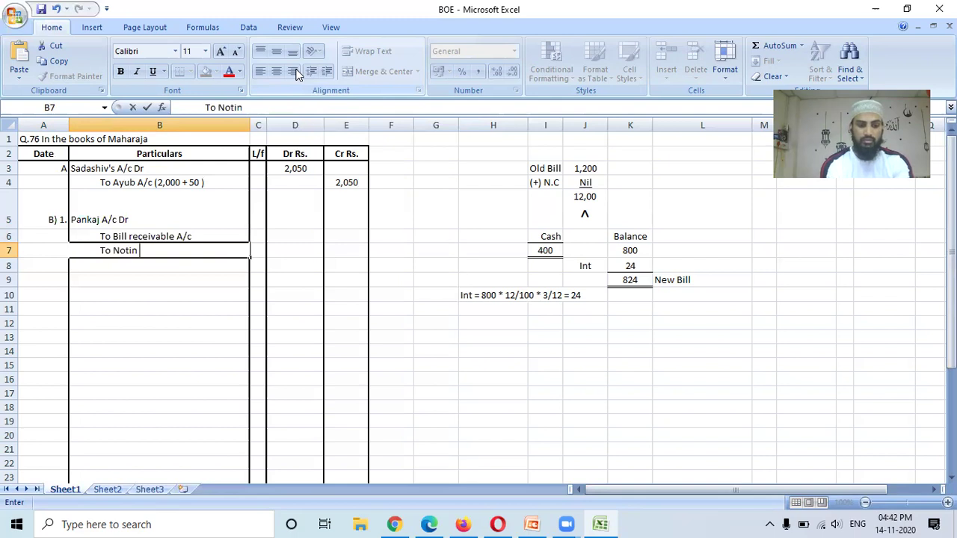
text(g charges )
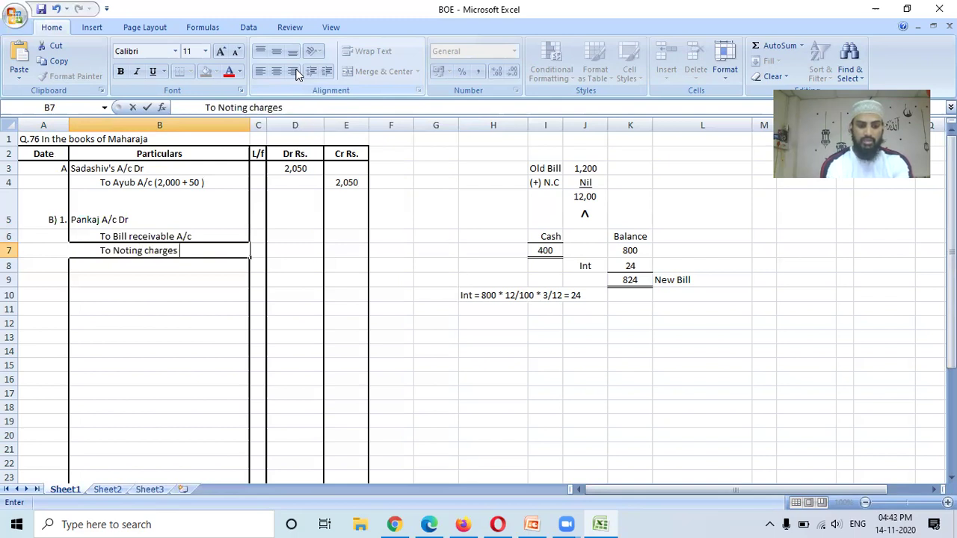
text(A/c)
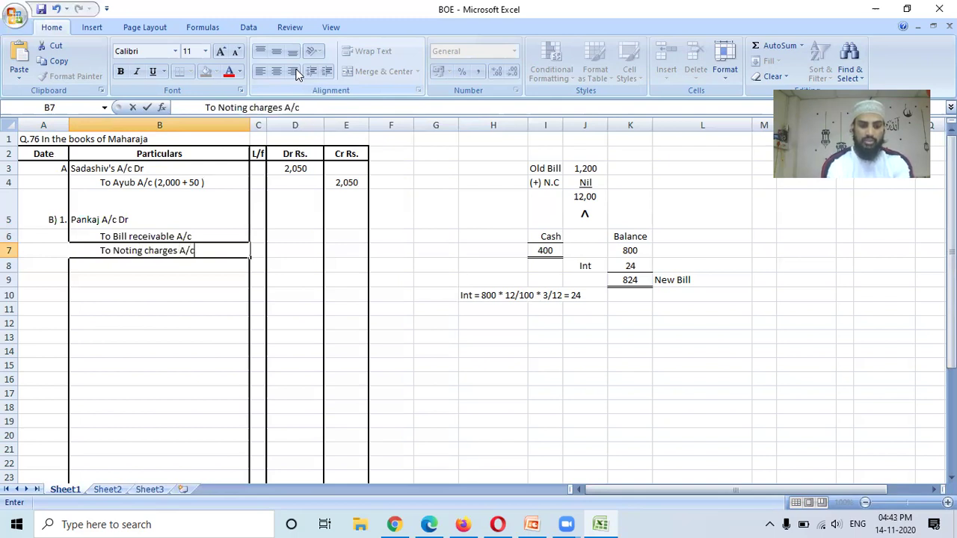
key(Tab)
key(Tab)
key(Tab)
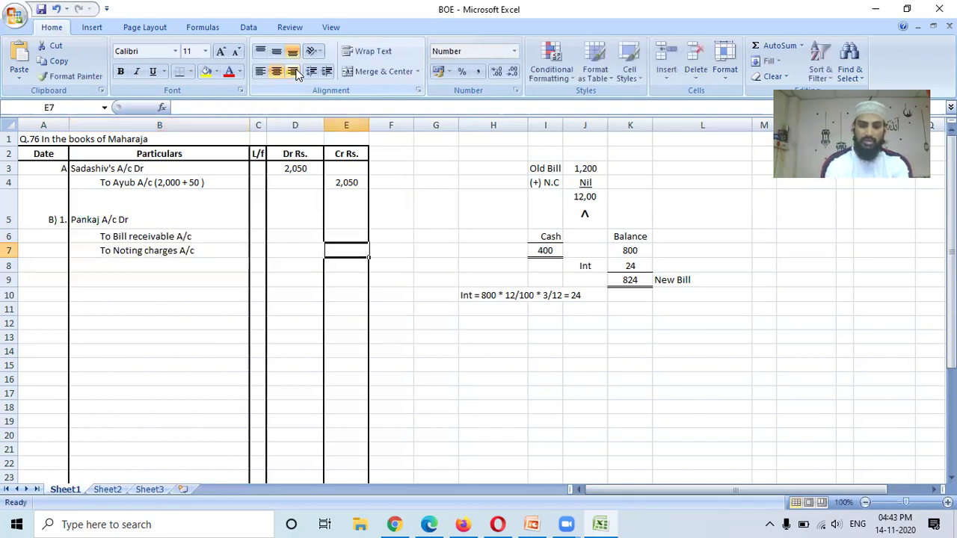
text(-)
key(Return)
Step: Enter 1,200 as the debit amount in D5 and 1,200 as the bill receivable credit in E6
key(Up)
key(Up)
key(Up)
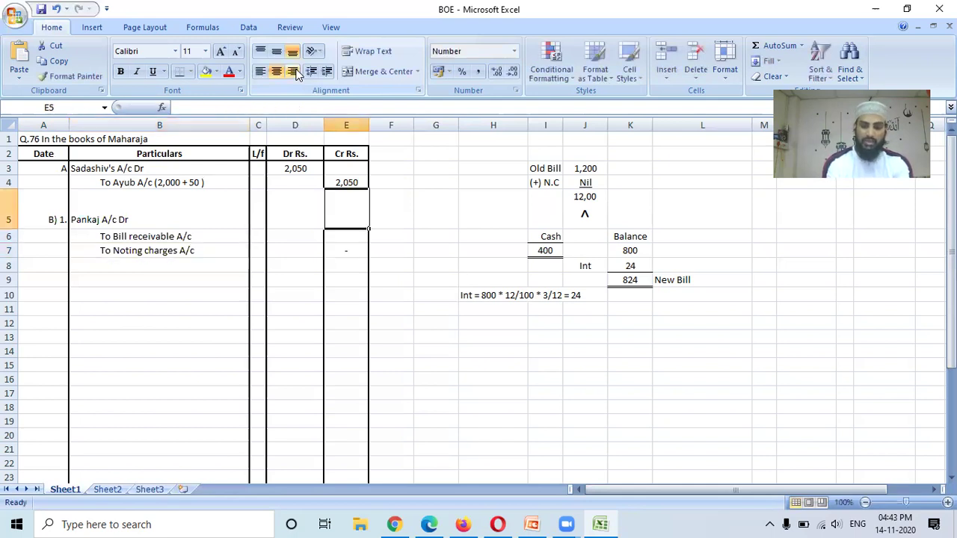
key(Left)
text(1200)
key(Return)
key(Right)
text(1)
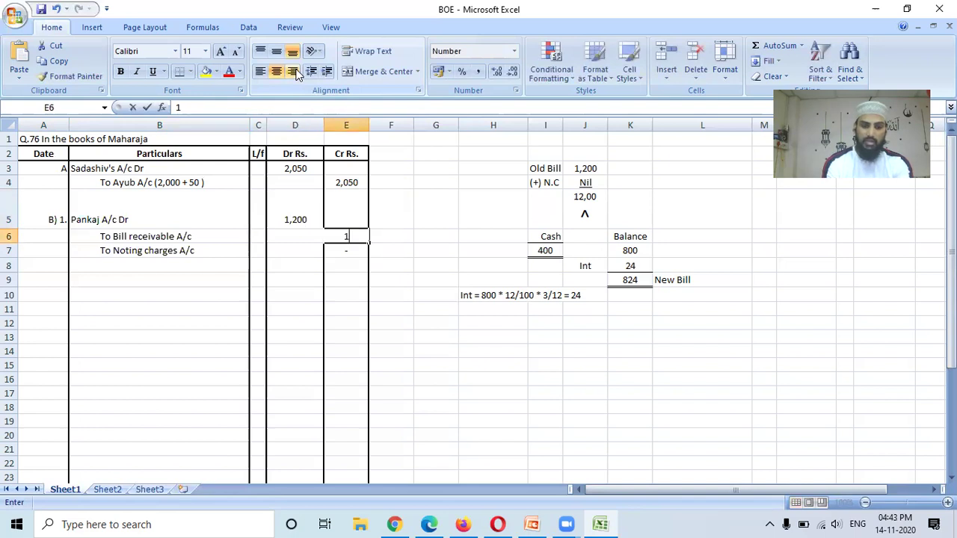
text(,200)
key(Return)
Step: Number the following journal entry 2 in A8 and write its debit line "Cash/Bank A/c Dr" in B8
key(Left)
key(Left)
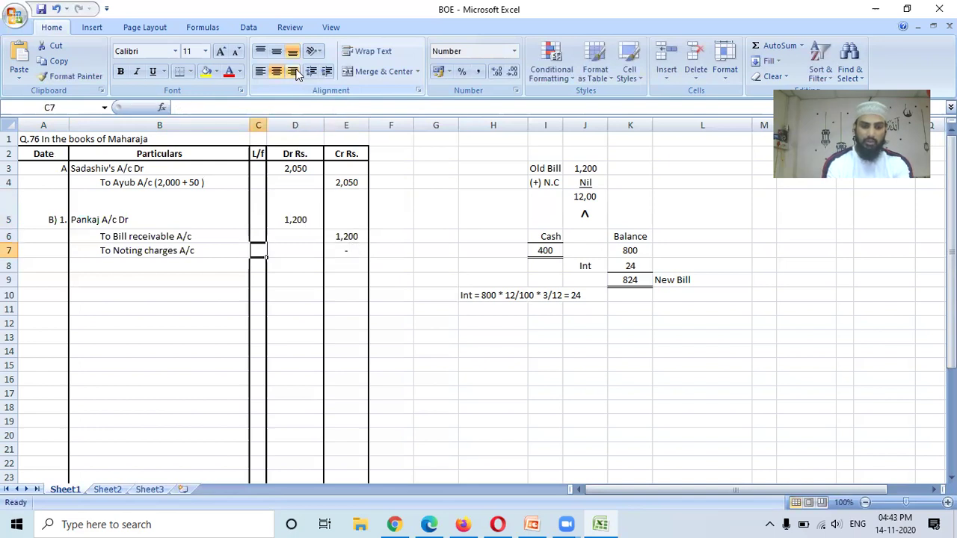
key(Return)
key(Left)
key(Left)
text(2)
key(Right)
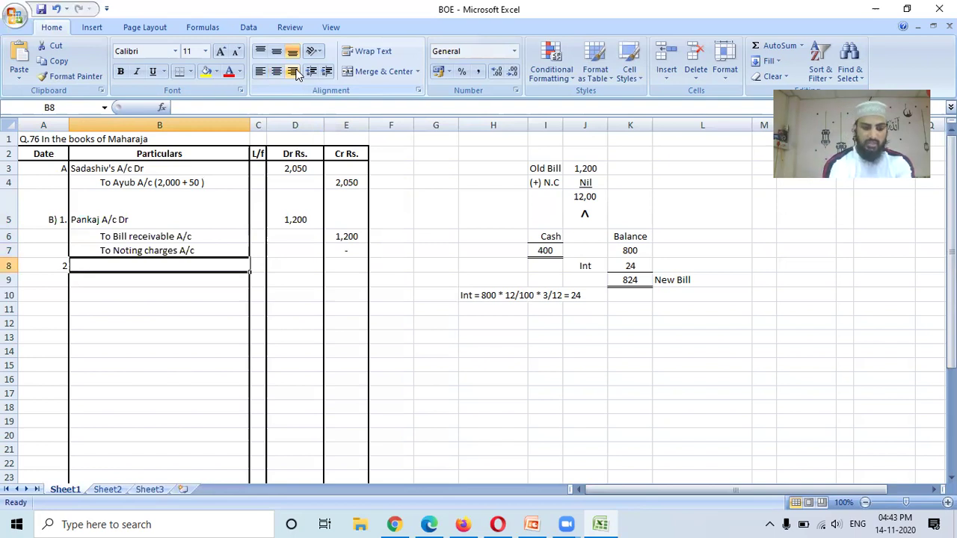
text(Cash/)
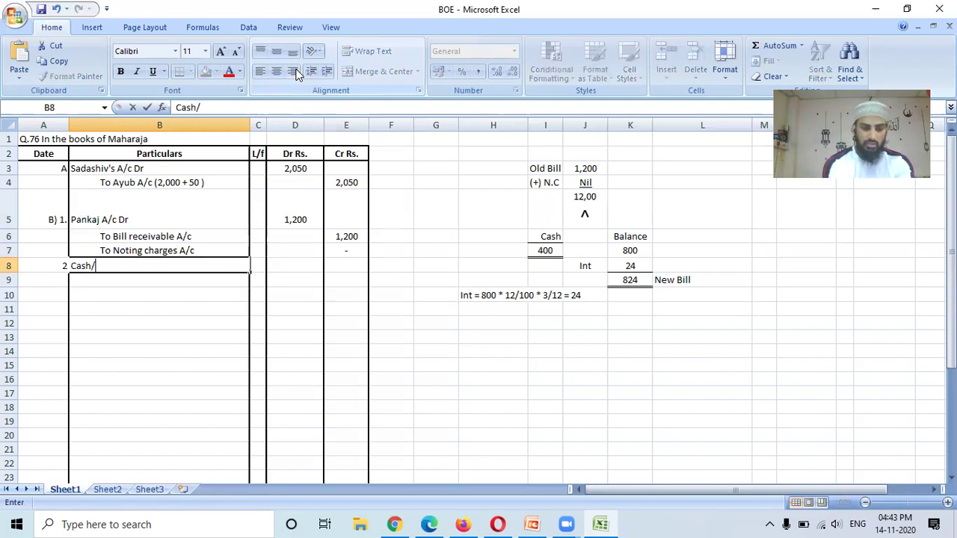
text(Bank A/)
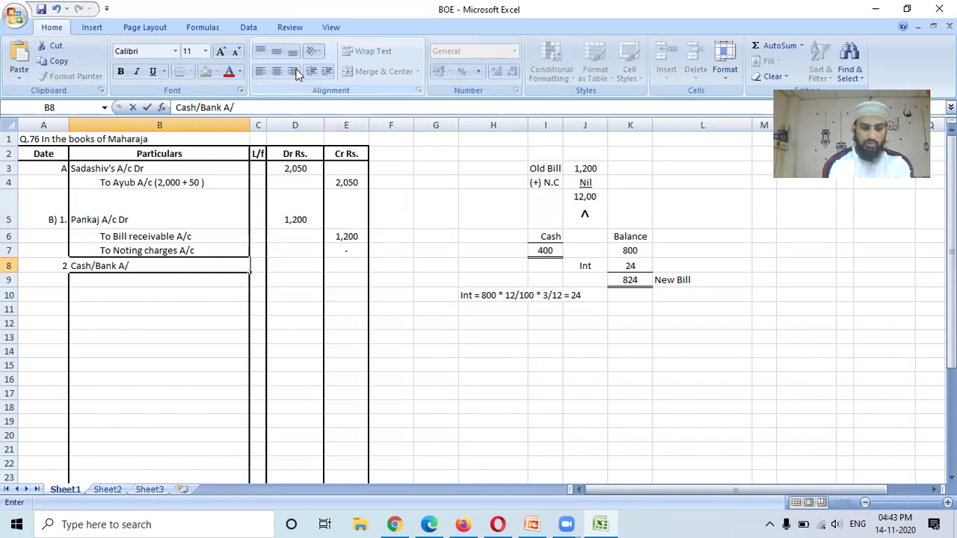
text(c Dr)
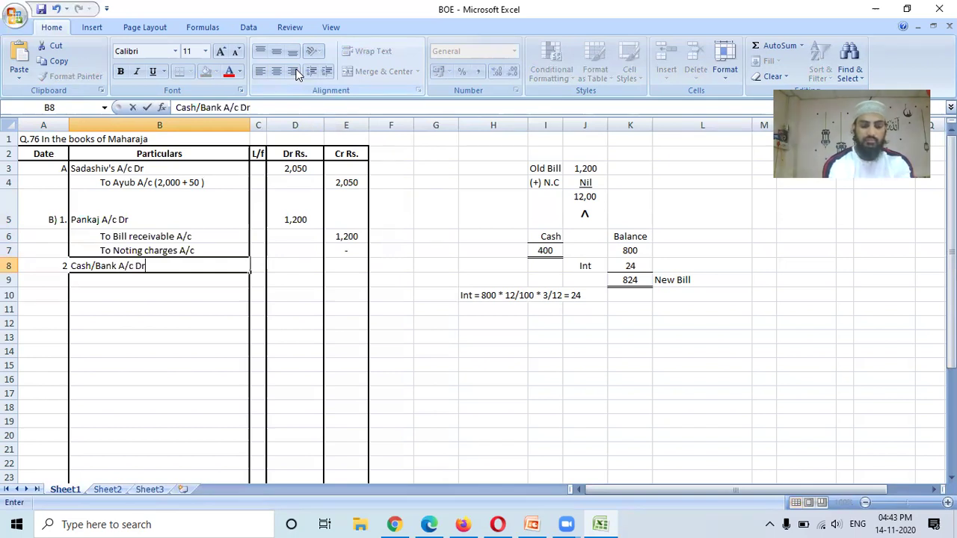
key(Return)
Step: Write the indented credit line in B9 as "To" followed by the debtor's name and "A/c"
text(To)
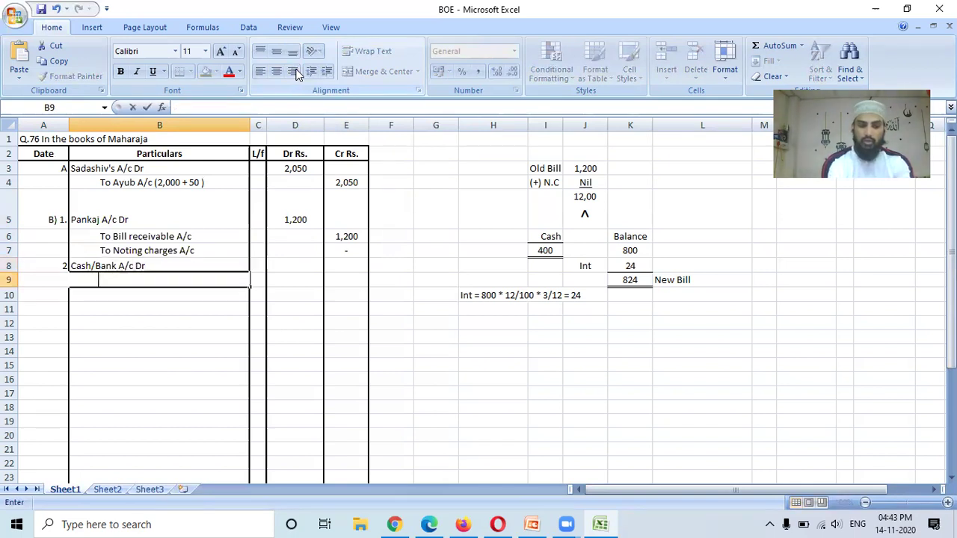
text( a)
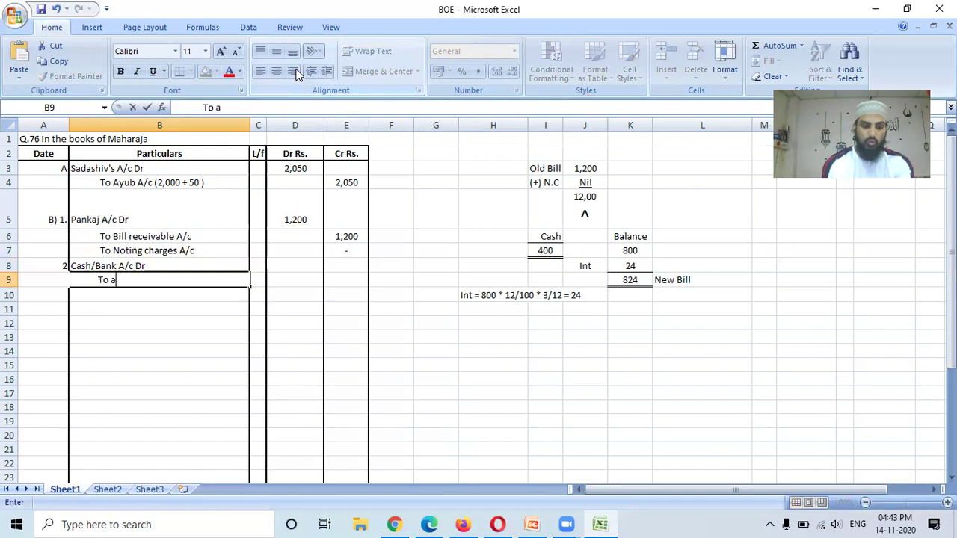
key(BackSpace)
text(Pankaj)
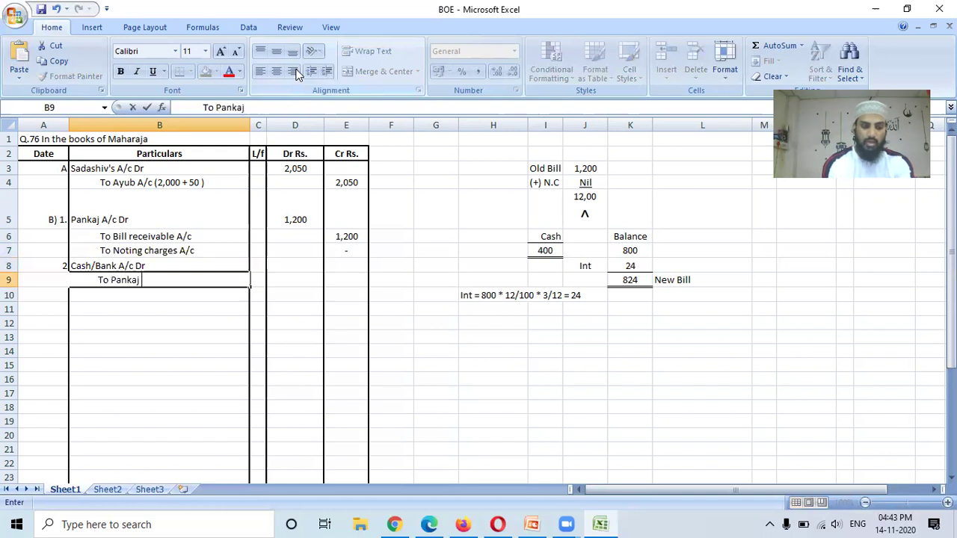
text( A/c)
key(ctrl+Return)
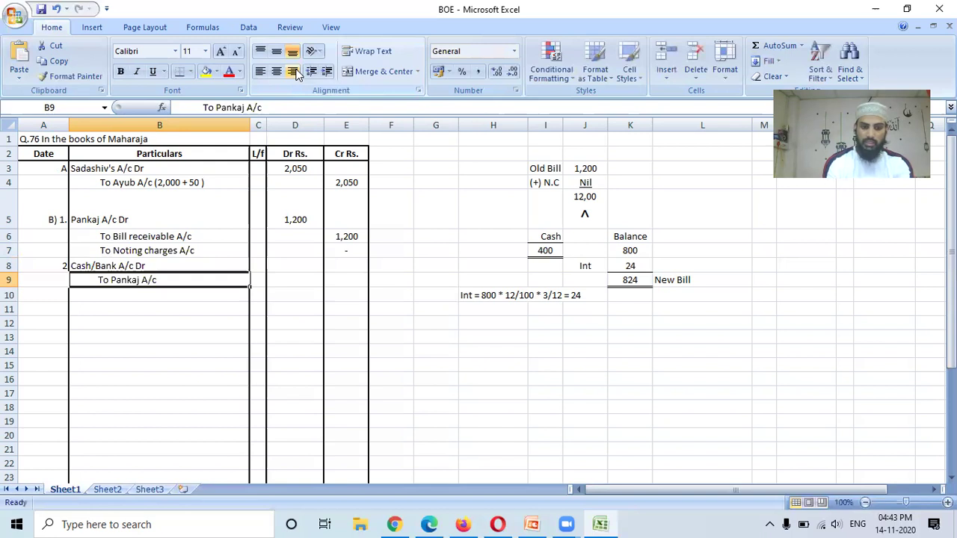
Step: Enter 400 as the Cash/Bank debit amount in D8 and 400 as the credit amount in E9
key(Right)
key(Right)
key(Up)
text(400)
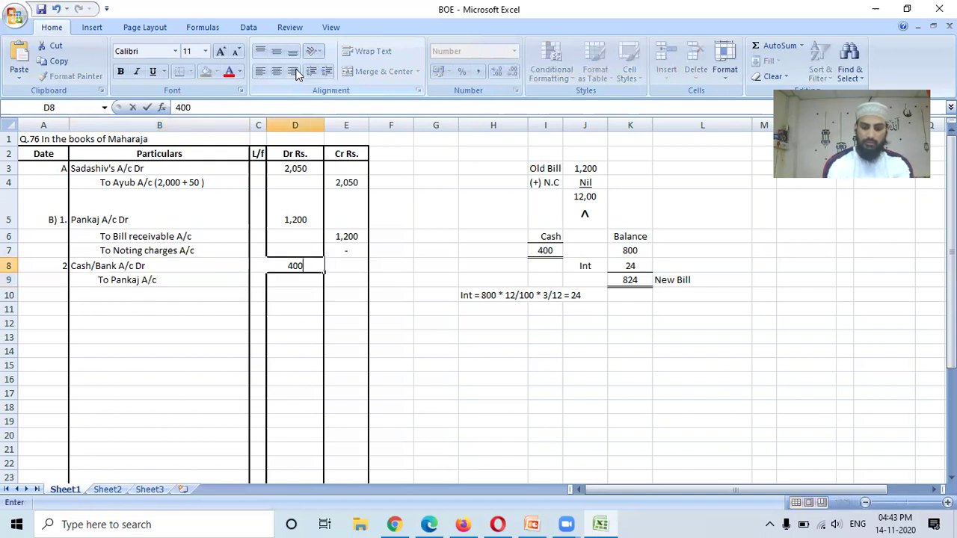
key(Down)
key(Right)
text(400)
key(Return)
Step: Number the following journal entry 3 in A10 and write its debit line in B10 as the debtor's name and "A/c Dr"
key(Left)
key(Left)
key(Left)
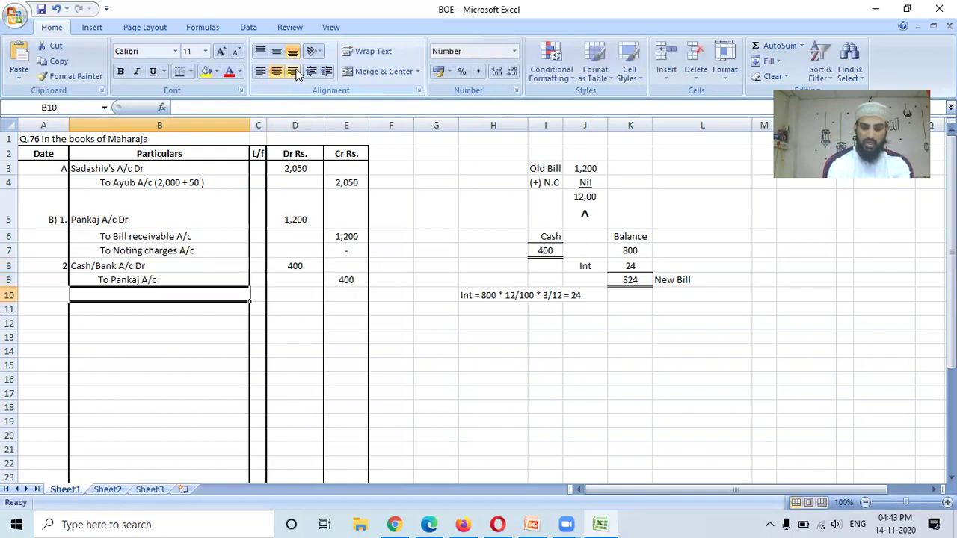
key(Left)
text(3)
key(Right)
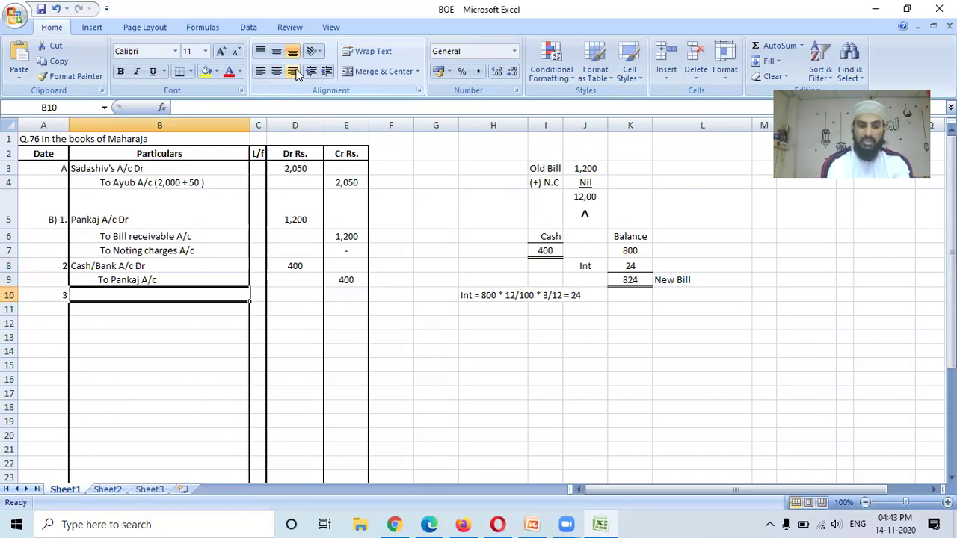
text(Pak)
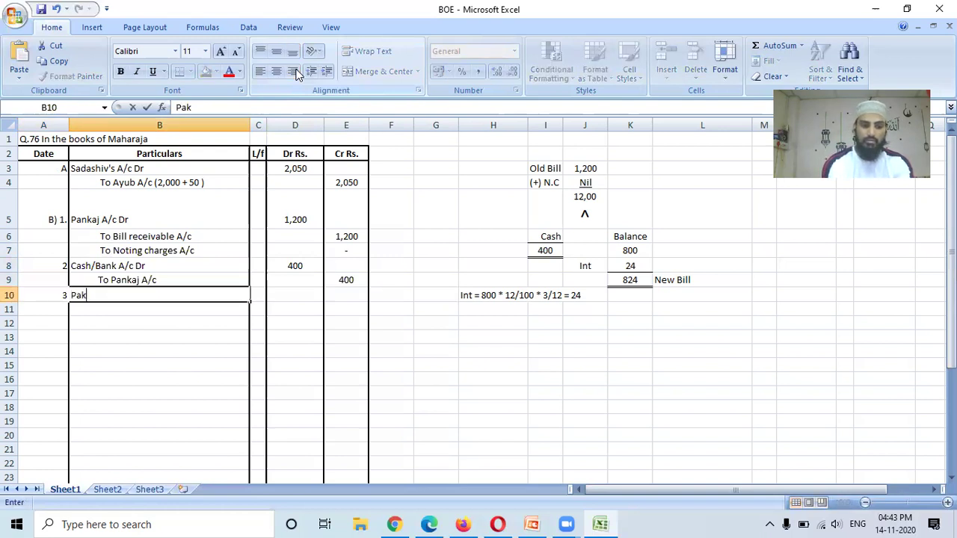
key(BackSpace)
text(nk)
key(Return)
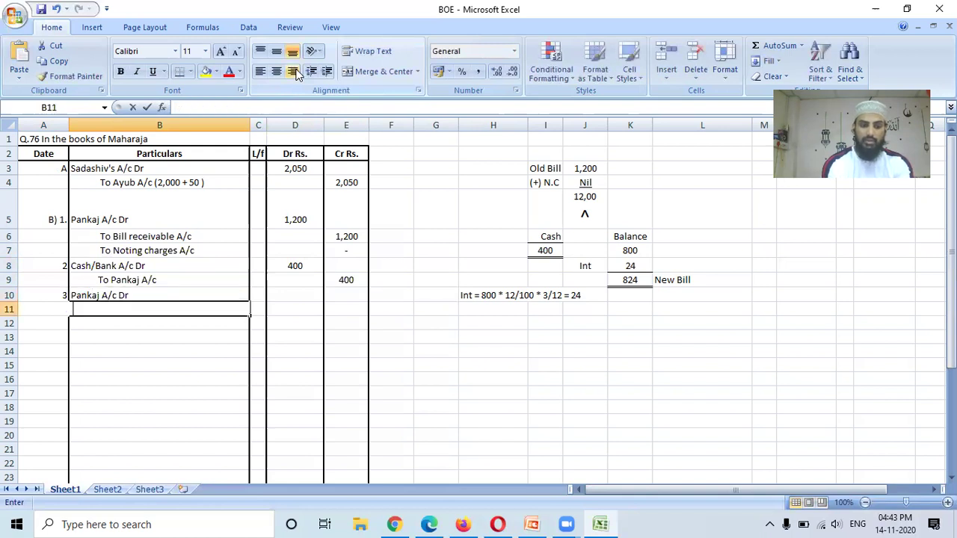
Step: Write the indented credit line "TO interest A/c" in B11
text(TO inter)
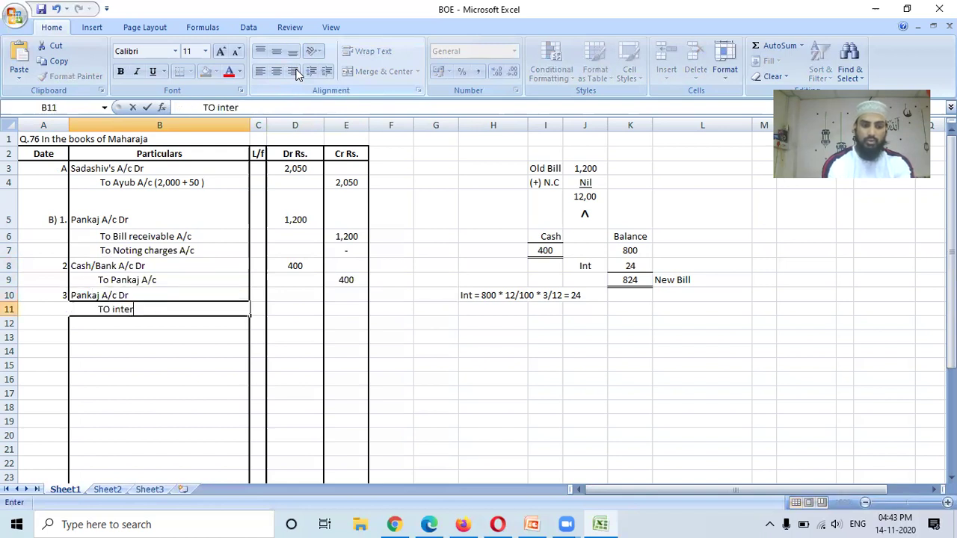
text(est A/c)
key(Return)
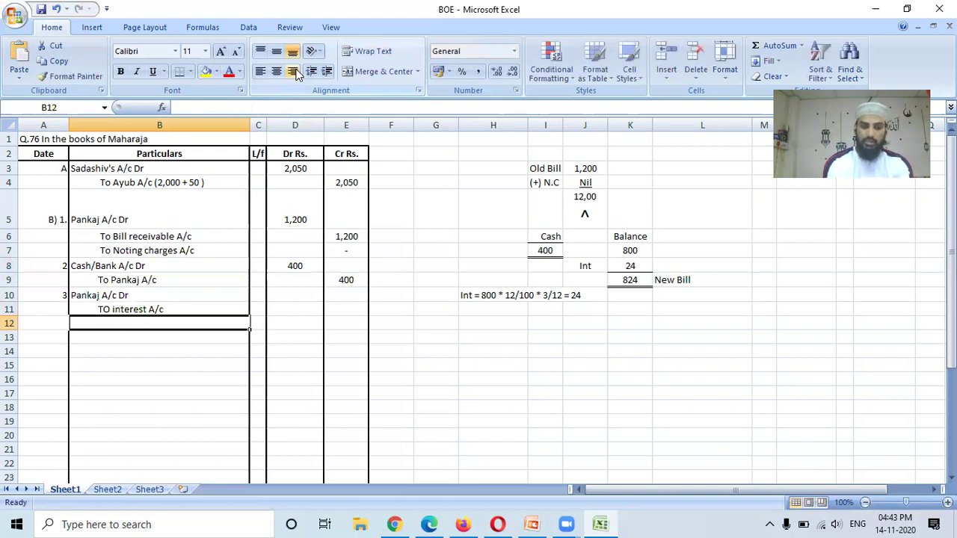
Step: Enter 24 as the debit amount in D10 and 24 as the interest credit in E11
key(Up)
key(Up)
key(Right)
key(Right)
text(24)
key(Return)
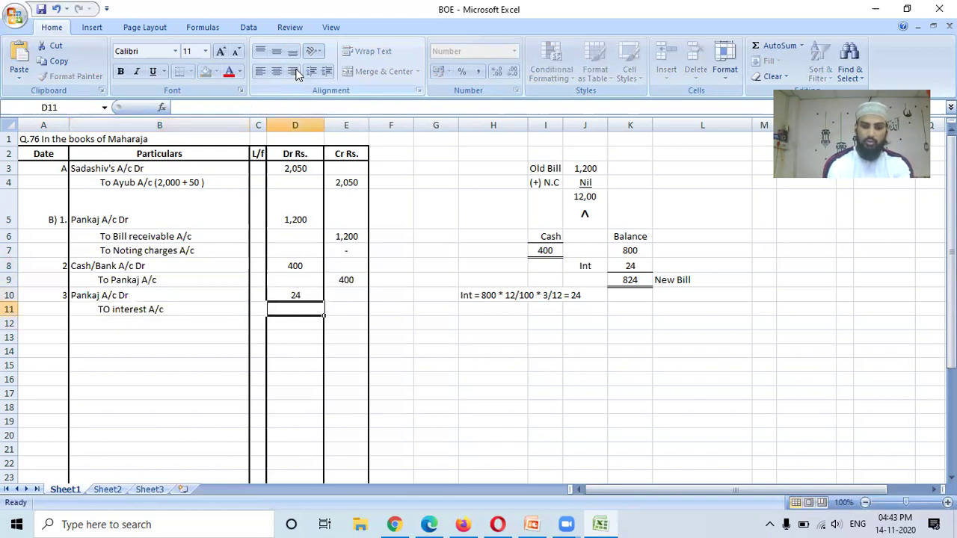
text(0)
key(Escape)
key(Right)
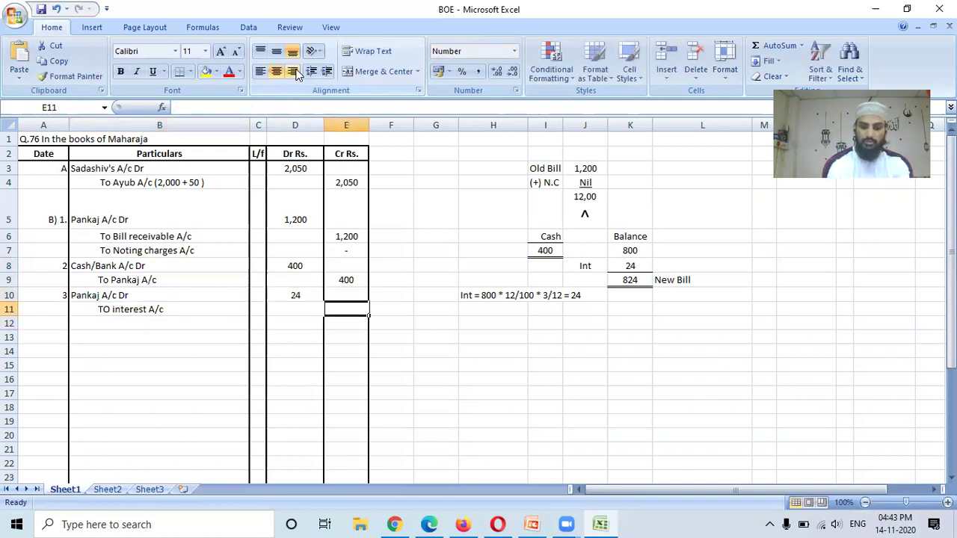
text(24)
key(Return)
text(3)
key(ctrl+Return)
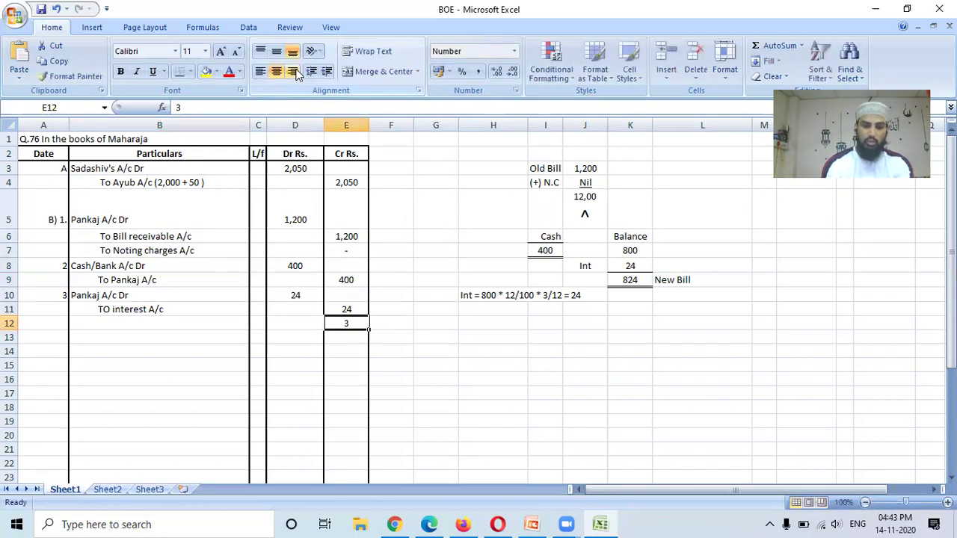
key(Delete)
Step: Number the following journal entry 4 in A12 and write its debit line "Bill Receivable A/c Dr" in B12
key(Left)
key(Left)
key(Left)
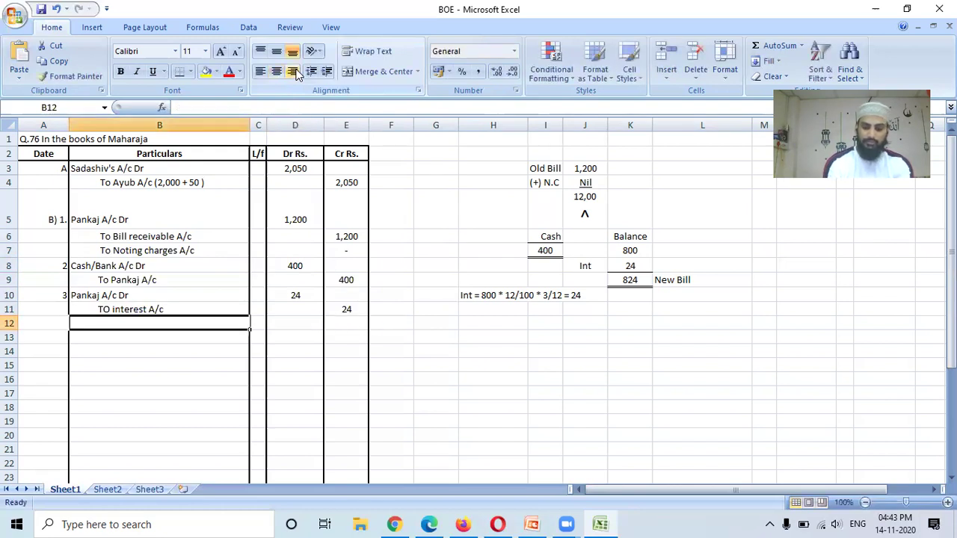
key(Left)
text(4)
key(Right)
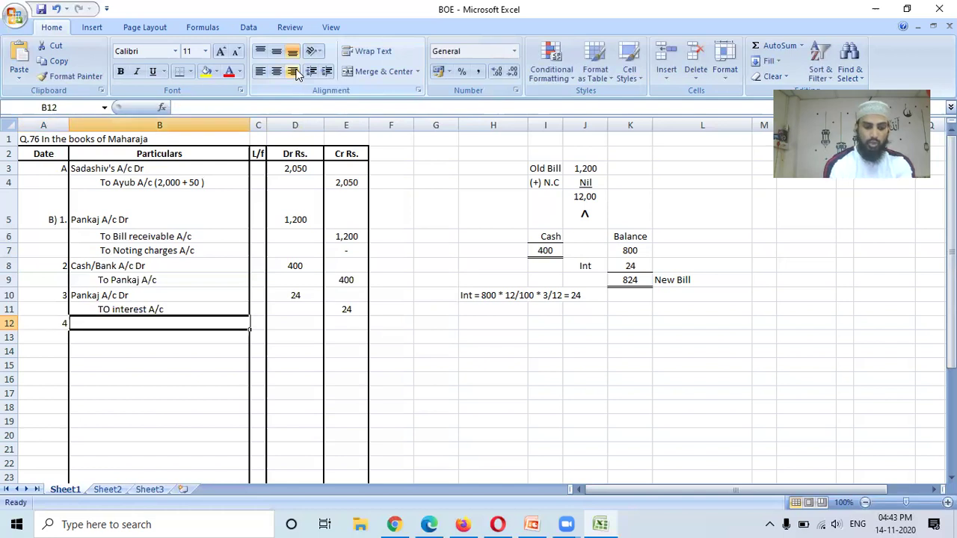
text(Bill Recei)
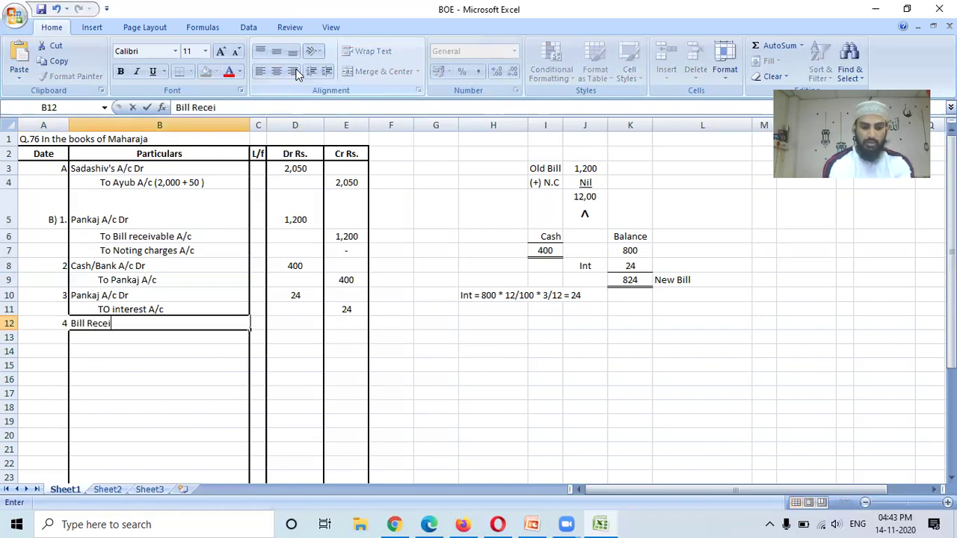
text(vable A/)
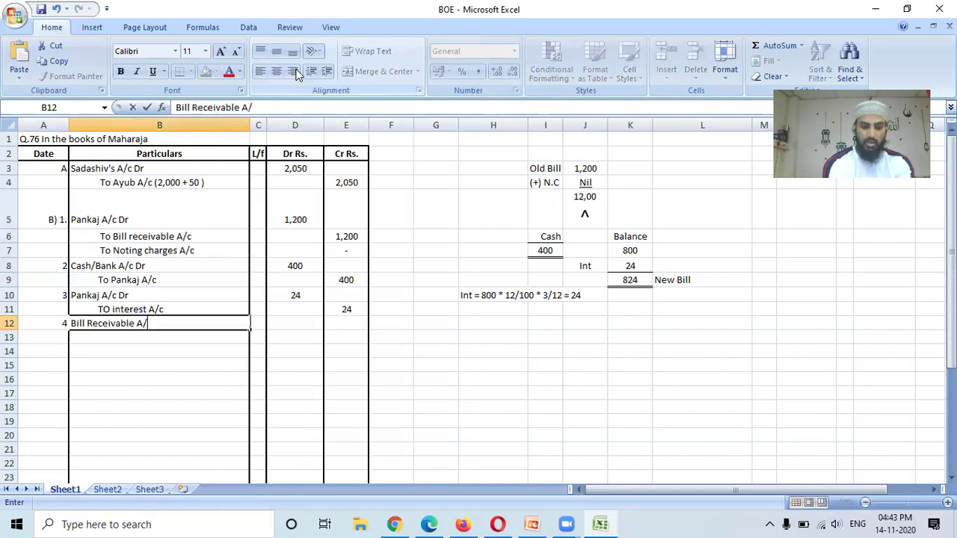
text(c Dr)
key(Return)
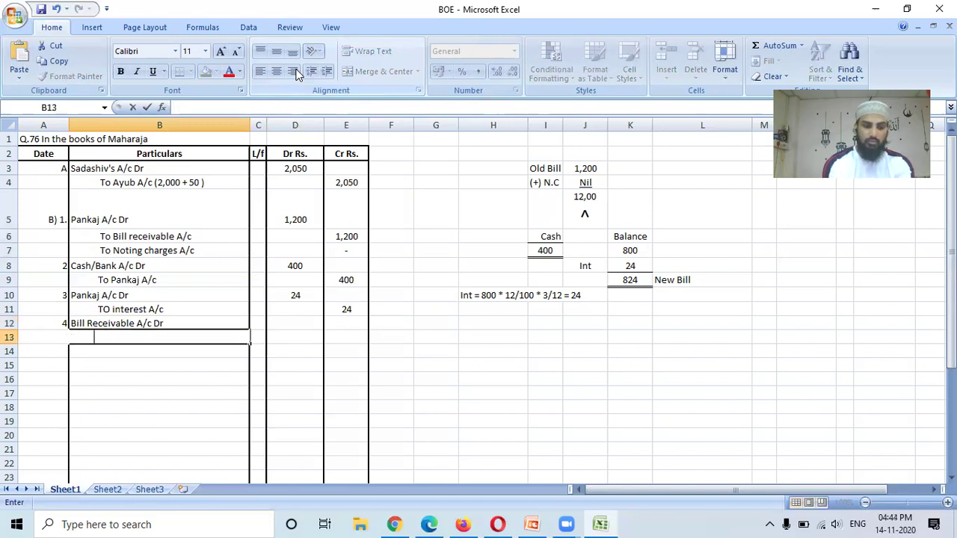
Step: Write the indented credit line in B13 as "To" followed by the debtor's name and "A/c"
text(To Pank)
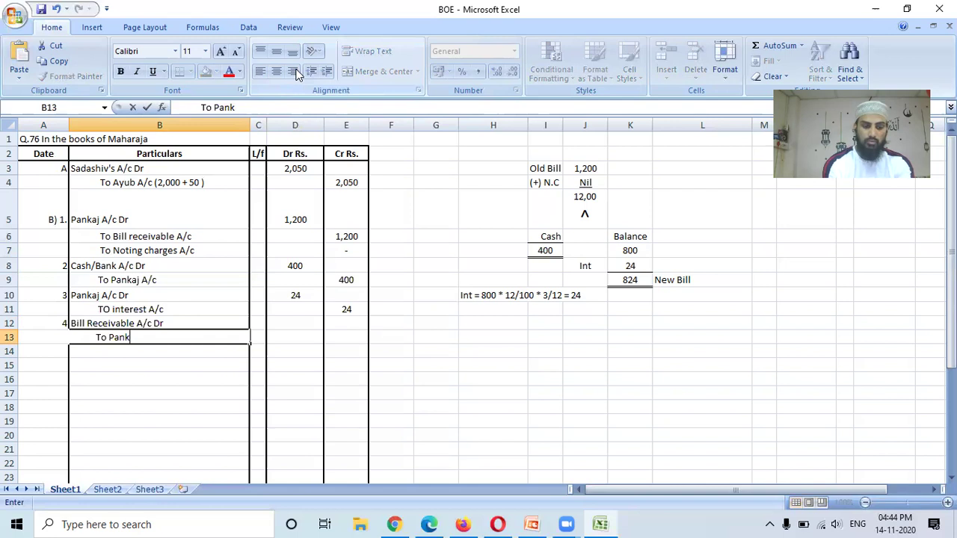
text(aj A/c)
key(Return)
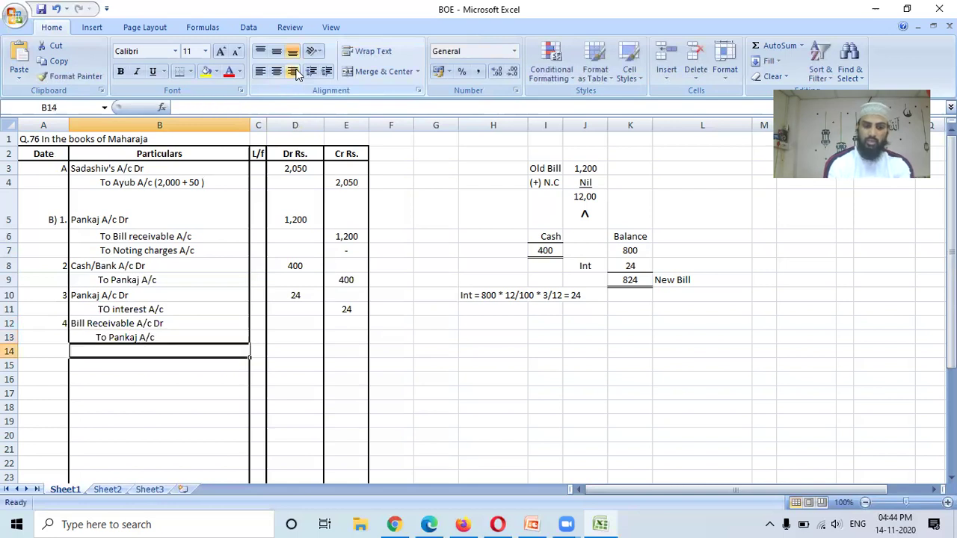
Step: Enter 824 as the Bill Receivable debit in D12 and 824 as the credit amount in E13
key(Up)
key(Up)
key(Right)
key(Right)
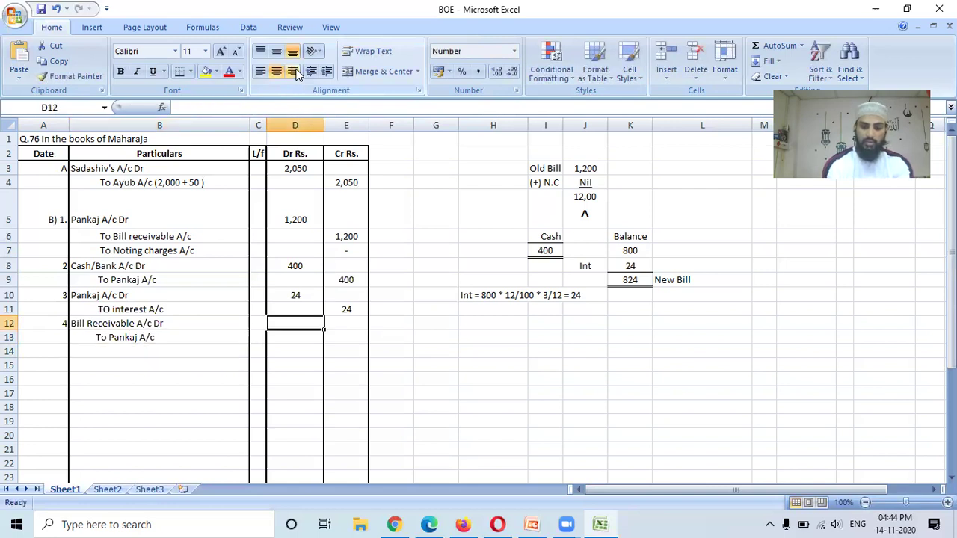
text(824)
key(Return)
text(0)
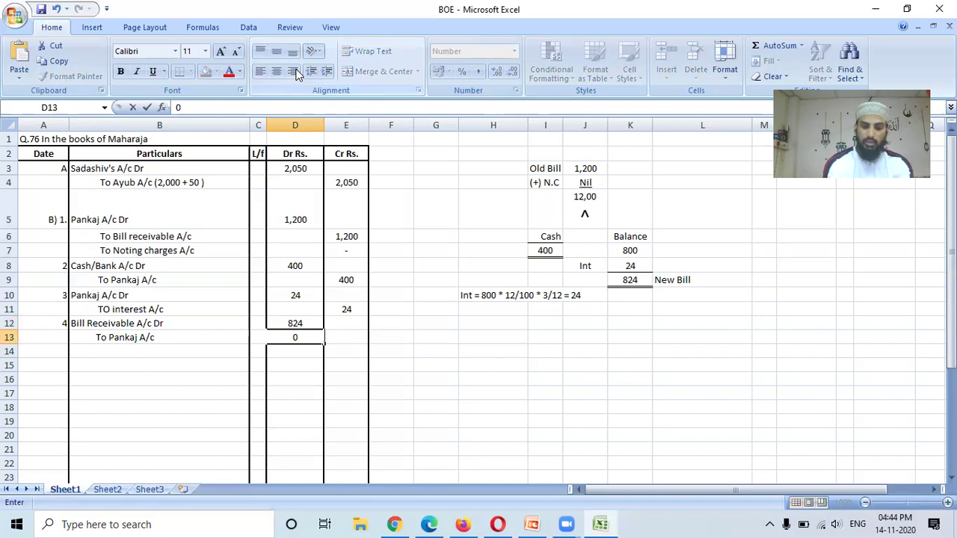
key(BackSpace)
key(Tab)
text(824)
key(Return)
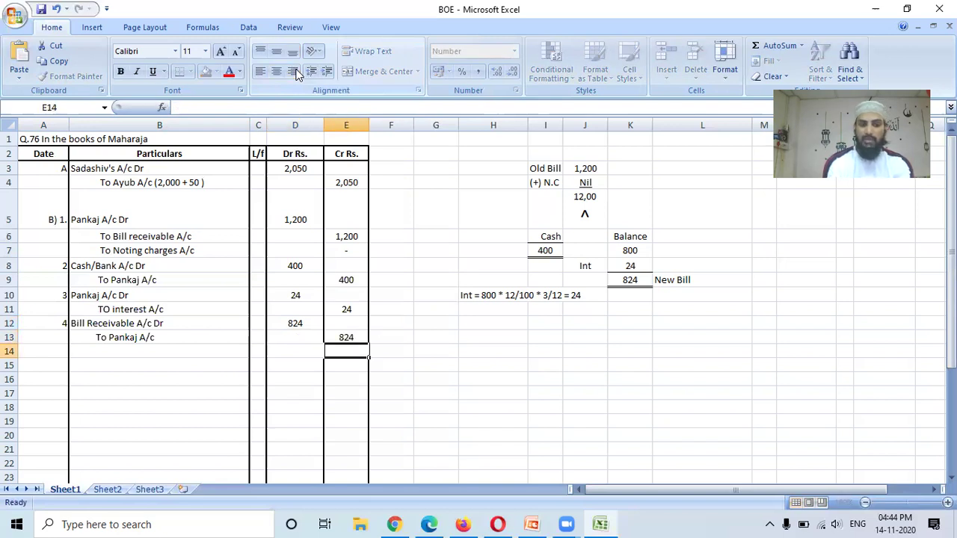
Step: Label the following part "C)" in the Date column at A14 and right-align it
key(Home)
text(C)
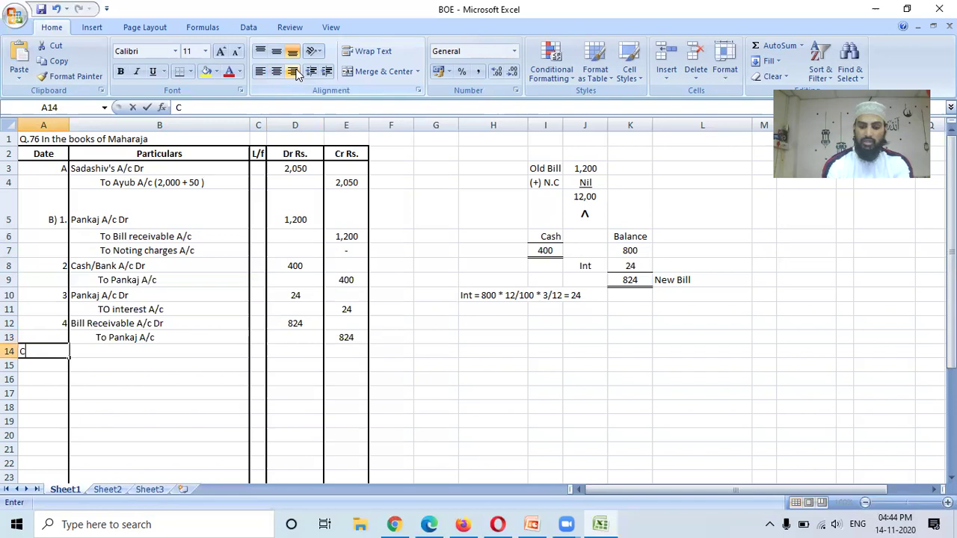
text())
key(Return)
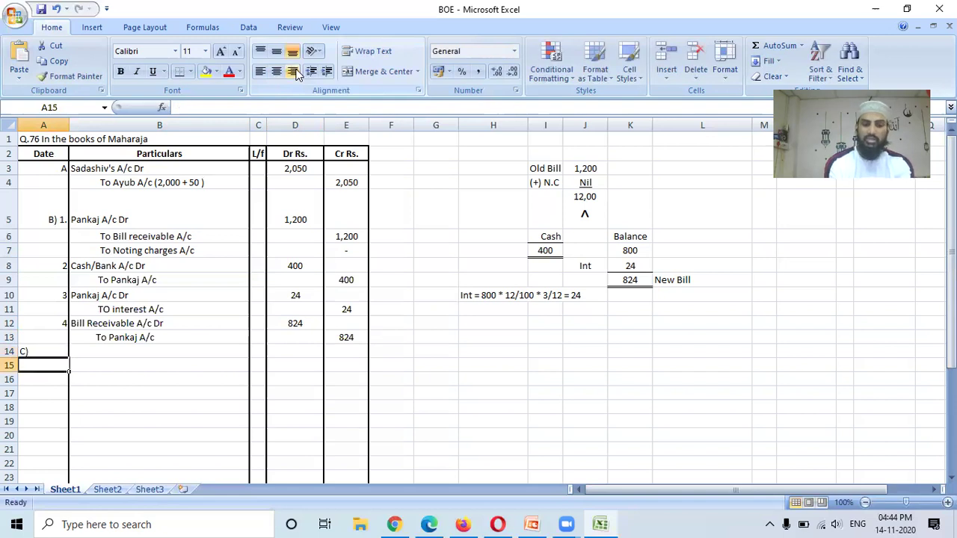
key(Up)
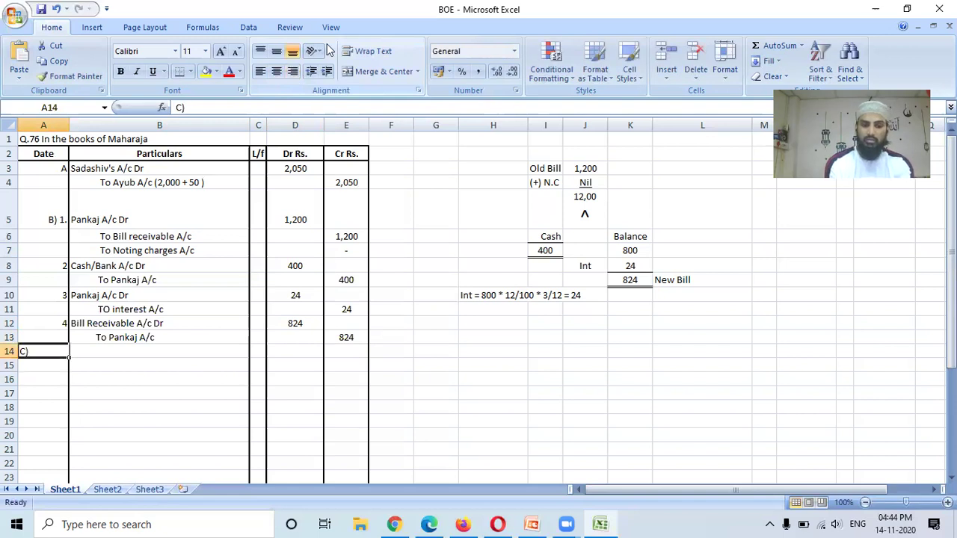
click(293, 72)
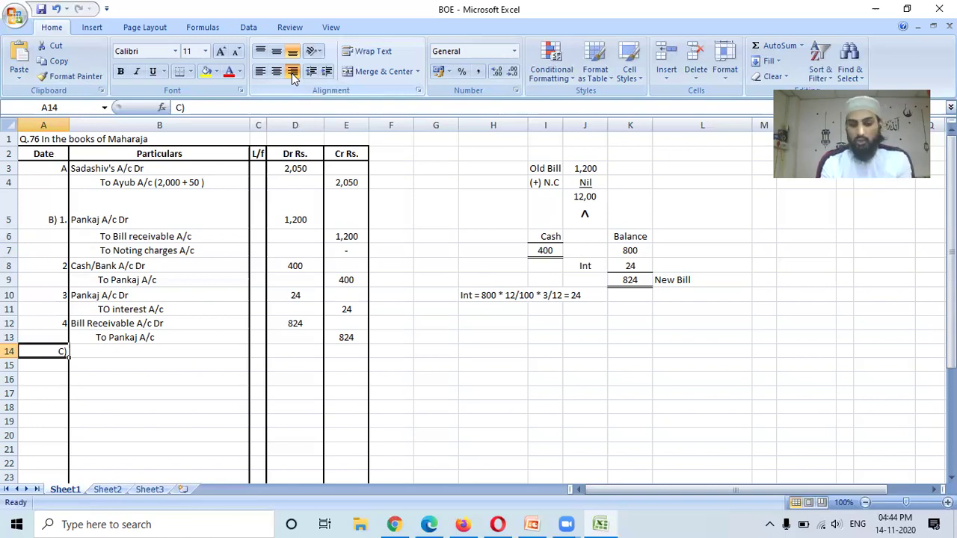
Step: Write the two debit lines of part C, "Cash/Bank A/c Dr" in B14 and "Rebate A/c Dr" in B15
key(Tab)
text(C)
key(Return)
text(Re)
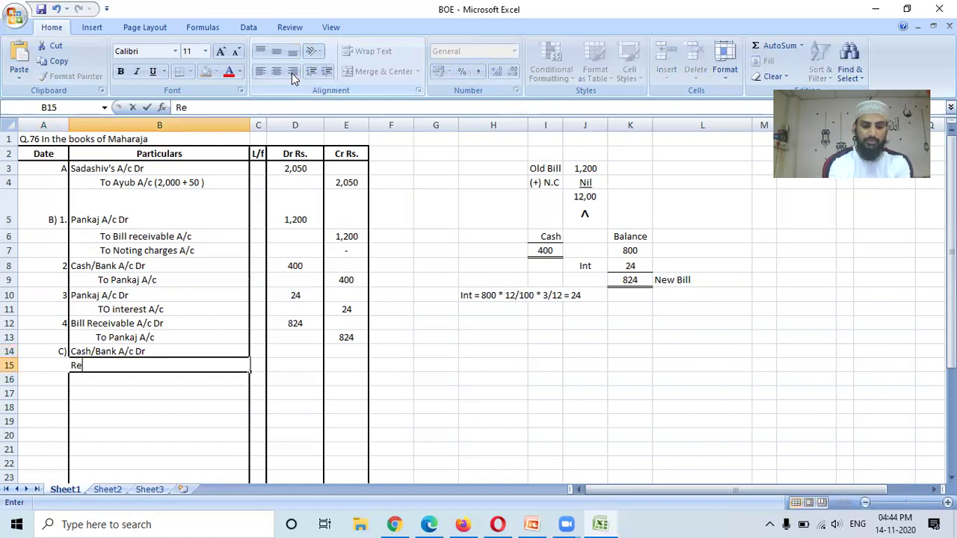
text(bate A/C)
key(BackSpace)
key(BackSpace)
text(/c Dr)
key(Return)
Step: Write the indented credit line "To Bill receivable A/c" in B16
text(TO)
key(BackSpace)
text(o Bill r)
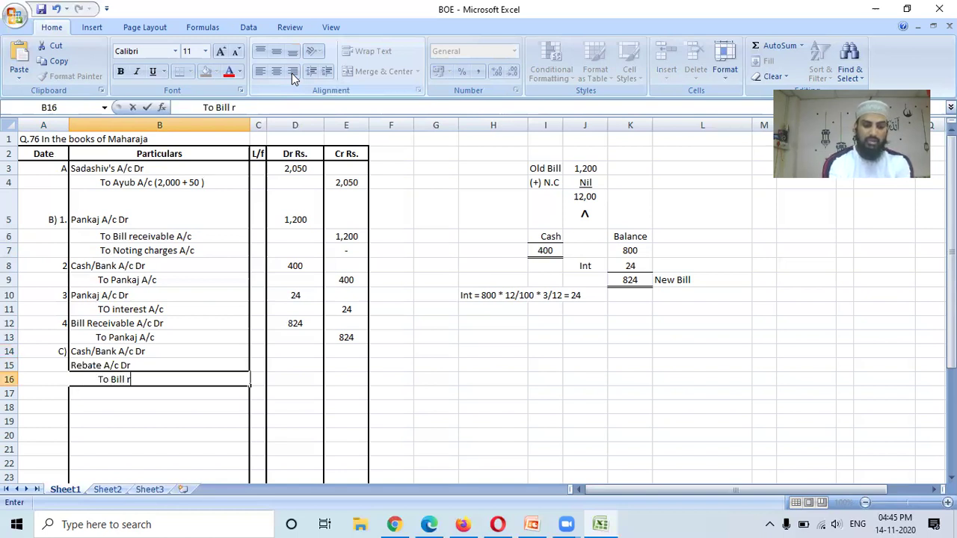
text(eceivable A/c)
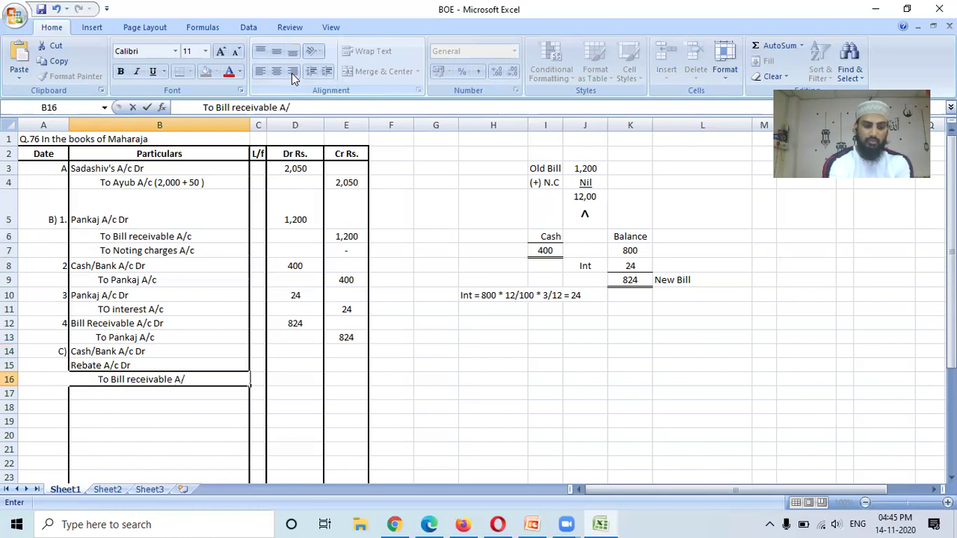
key(Return)
Step: Enter 6,000 as the bill receivable credit amount in E16
key(Up)
key(Up)
key(Up)
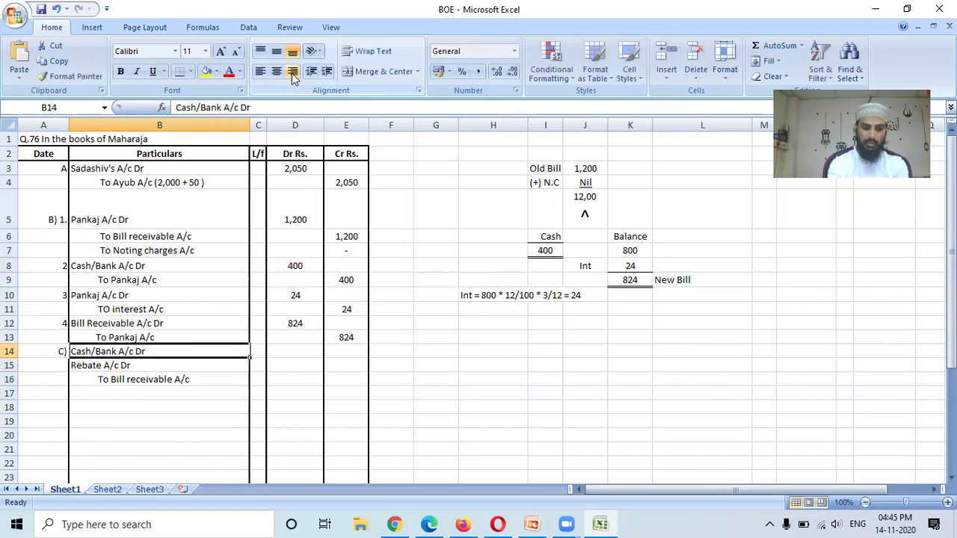
key(Down)
key(Down)
key(Right)
key(Right)
key(Right)
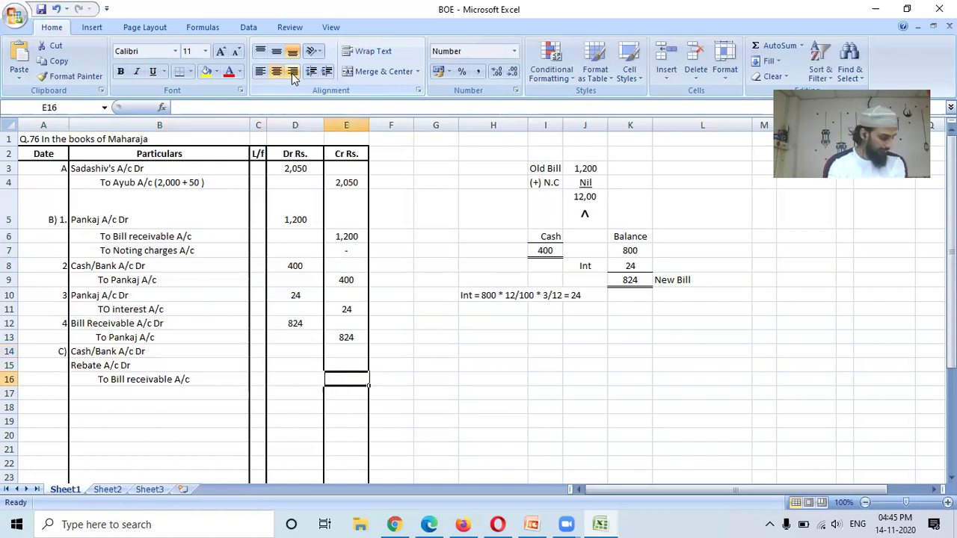
text(6000)
key(Return)
Step: Write the rebate working note "c) Rebate = 6,000 *12/100 * 1/12 = 60" in G14
key(Up)
key(Up)
key(Right)
key(Right)
key(Right)
key(Right)
key(Left)
key(Up)
key(Left)
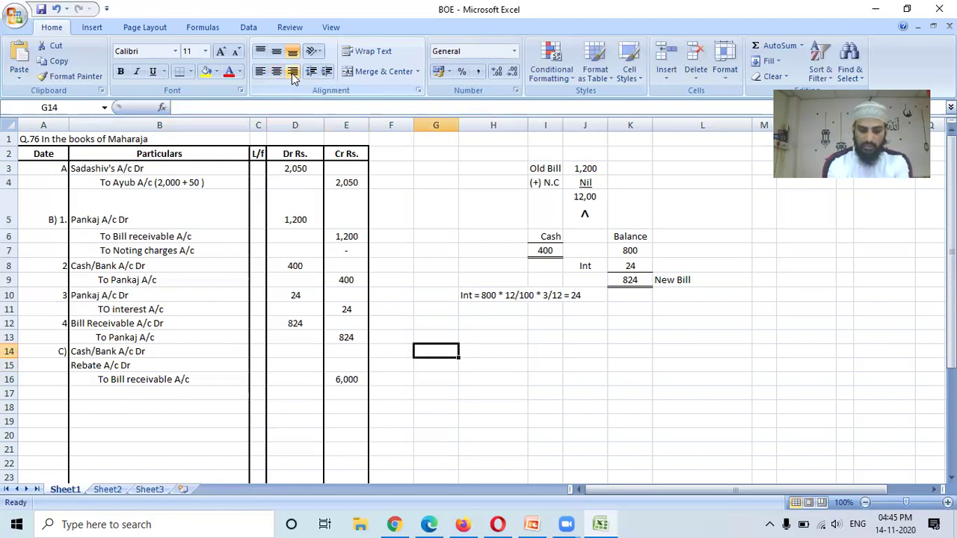
text(c) Rebate)
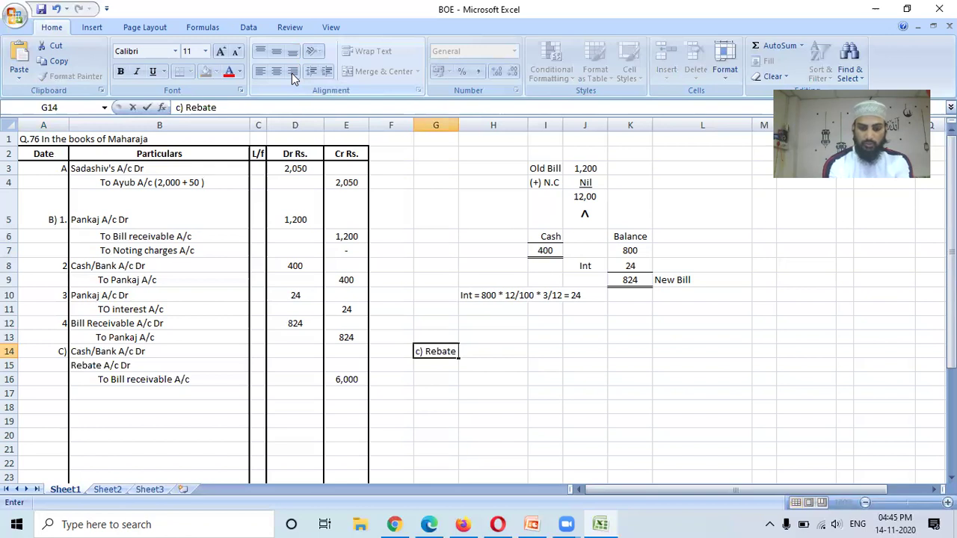
text( = 6,000)
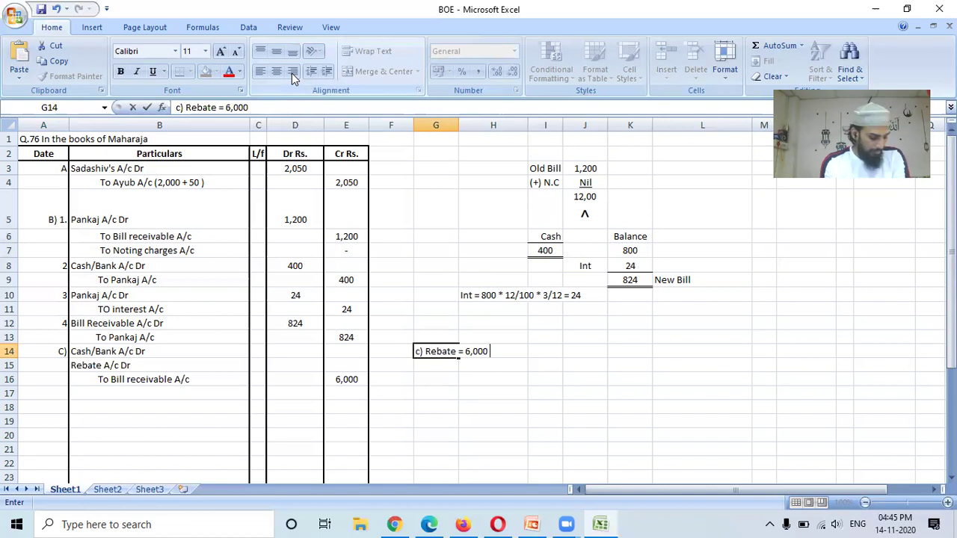
text( *12/100)
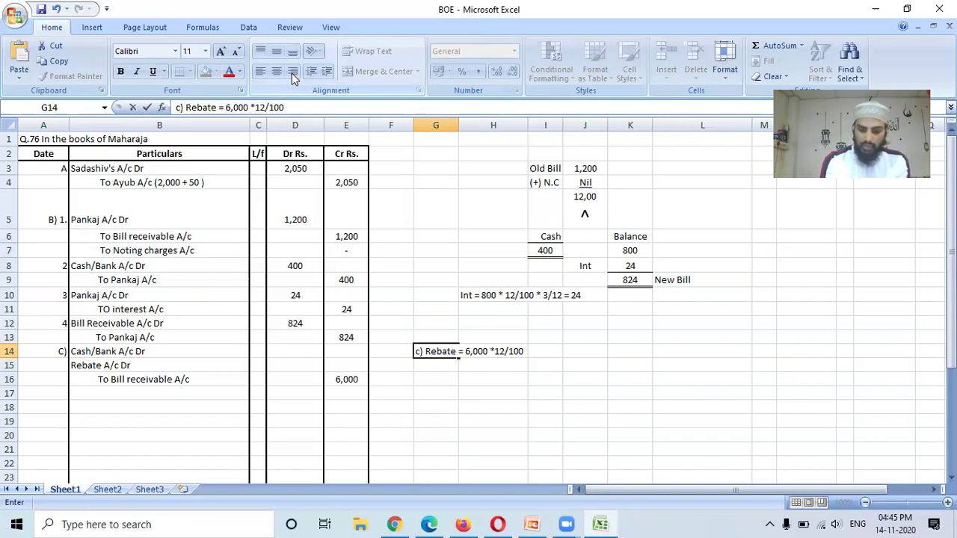
text( * )
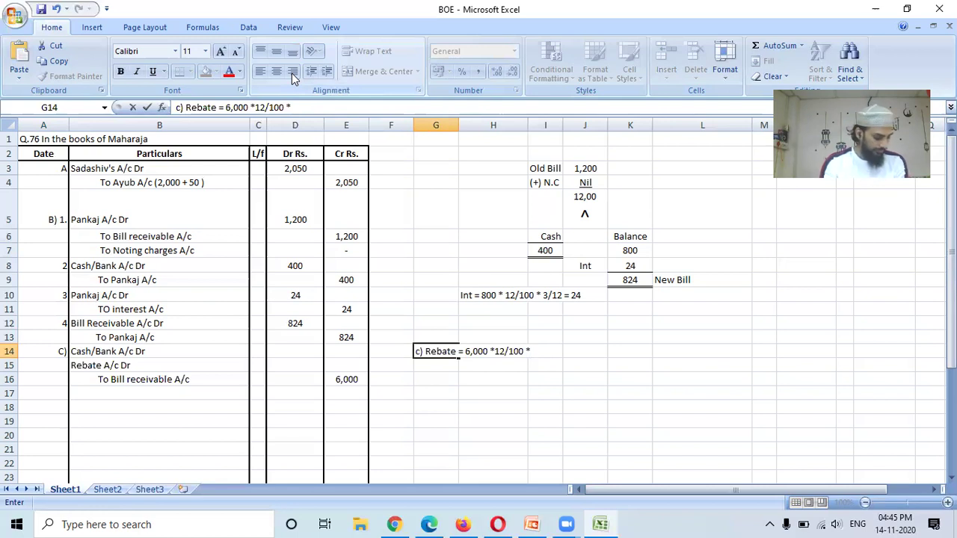
text(1)
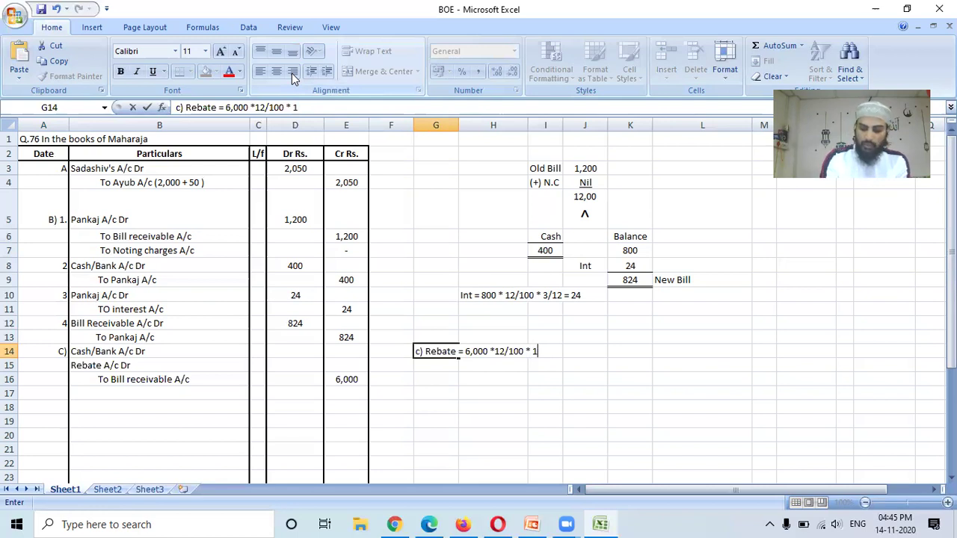
text(/12 =)
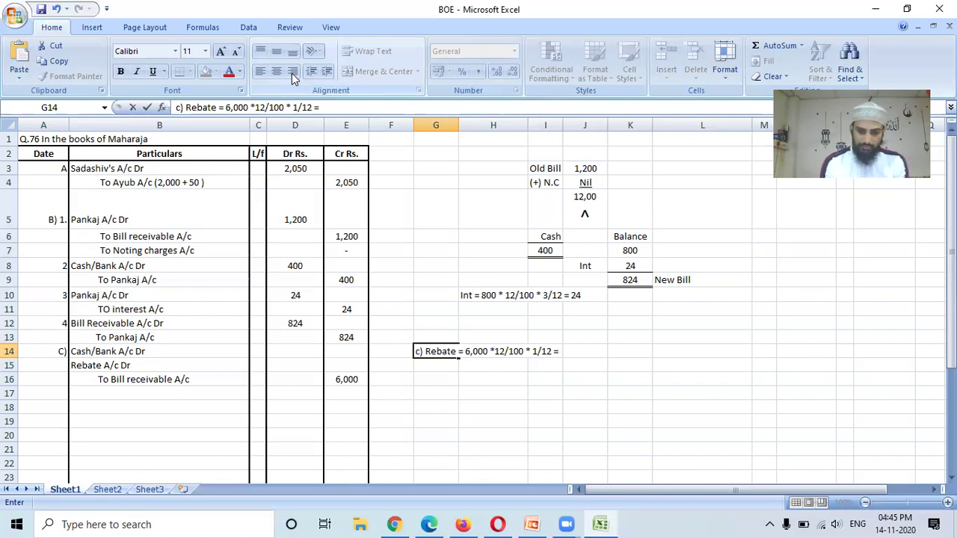
text(60)
key(Return)
key(Up)
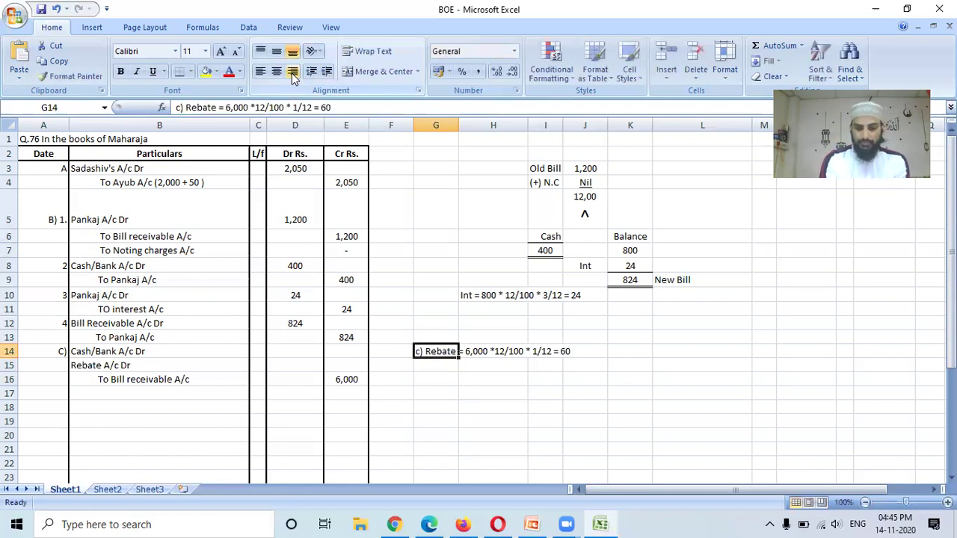
Step: Enter 60 as the rebate debit amount in D15
key(Left)
key(Left)
key(Left)
key(Left)
key(Left)
key(Down)
key(Left)
key(Right)
key(Right)
key(Right)
text(60)
key(Return)
Step: Enter "5,940*" as the cash/bank debit amount in D14
key(Up)
key(Up)
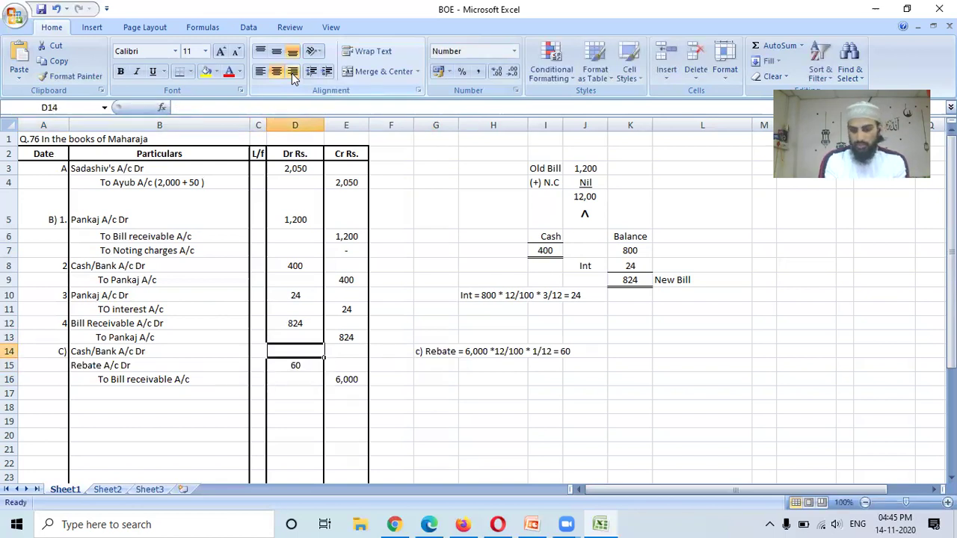
text(5)
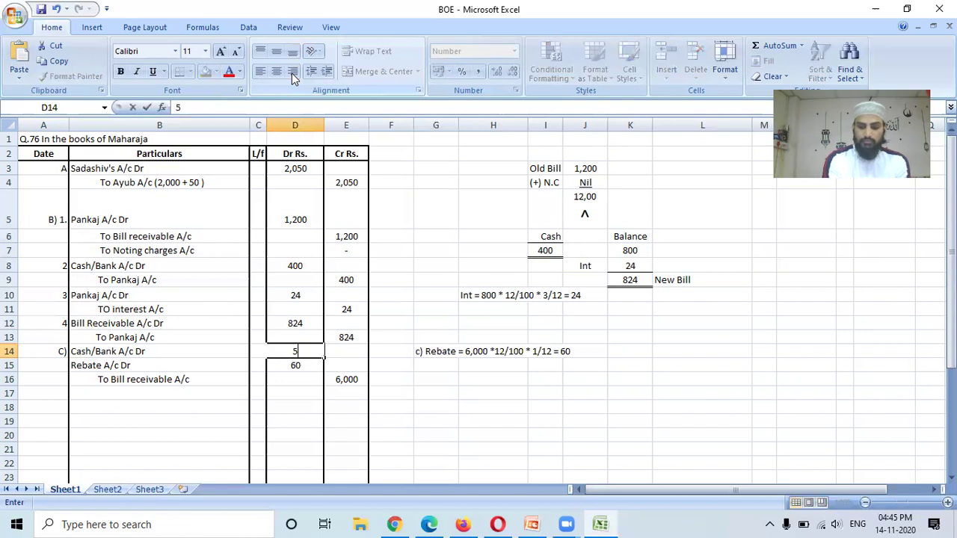
text(,940*)
key(Return)
key(Return)
key(Up)
key(Up)
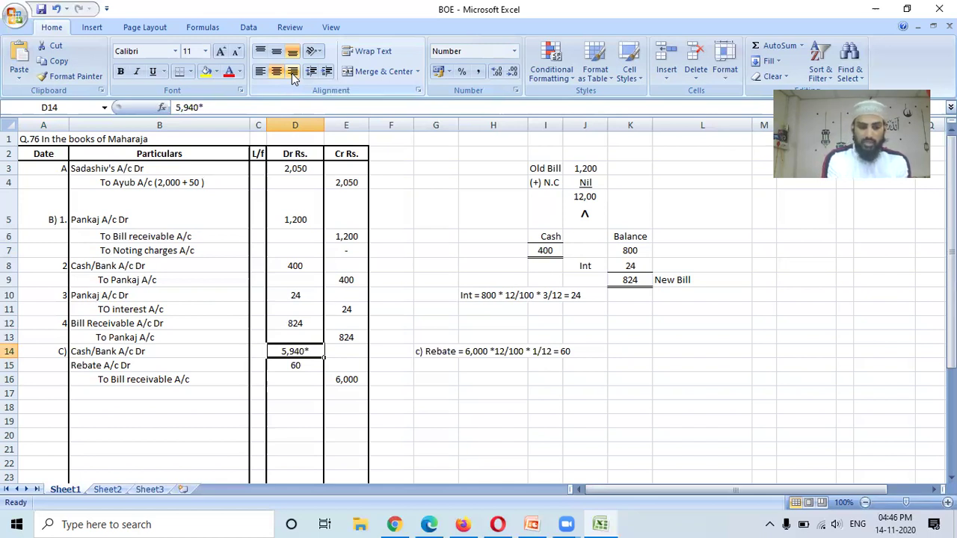
Step: Label the following part "D)" in the Date column at A17 and right-align it
key(Home)
key(Down)
key(Down)
key(Down)
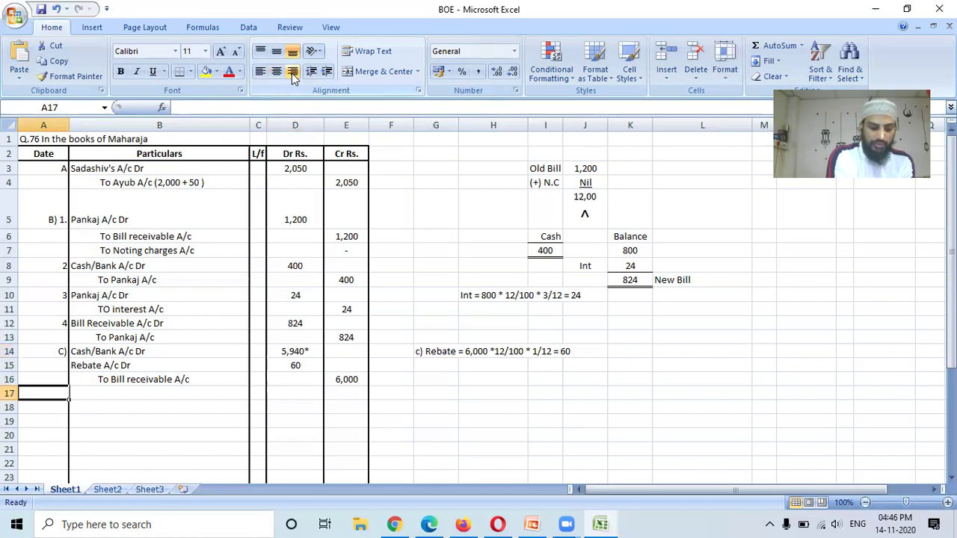
text(D)
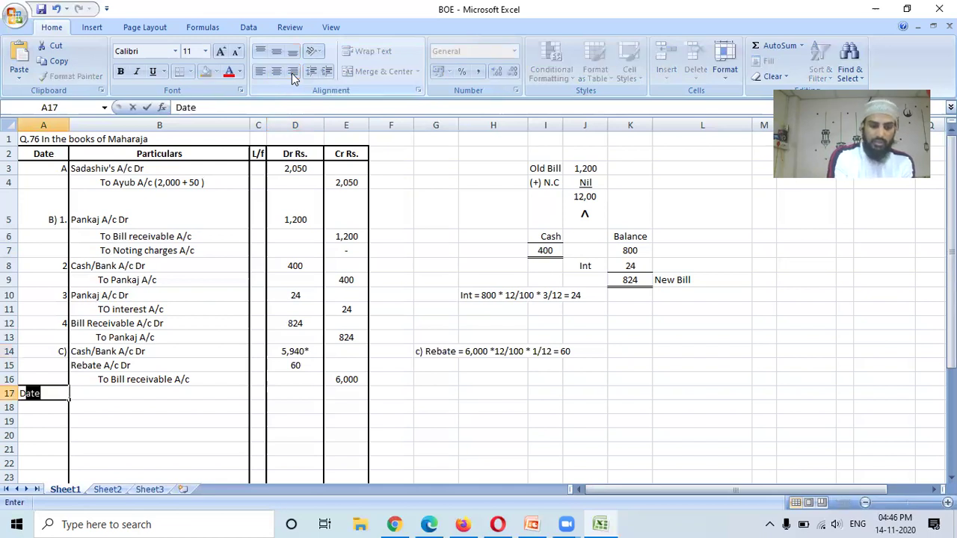
text())
key(Return)
key(Up)
click(294, 72)
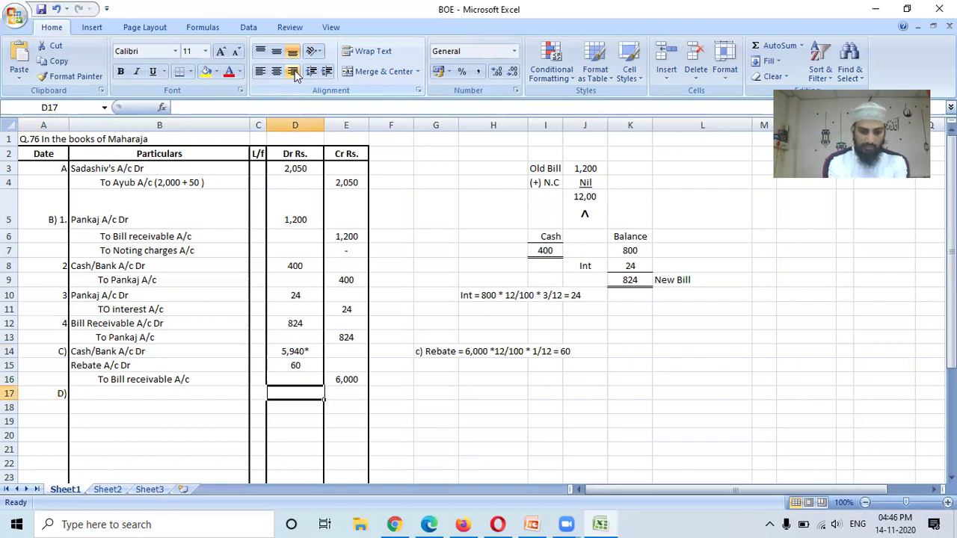
Step: Move the part C rebate working note from G14 down to G15, beside the rebate entry
key(Up)
key(Up)
key(Up)
key(Right)
key(Right)
key(Right)
key(ctrl+c)
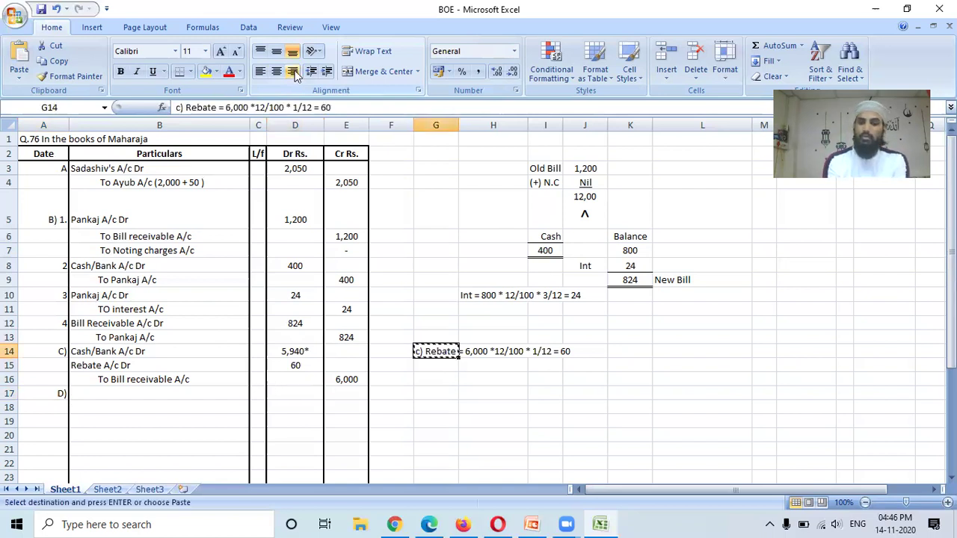
key(Down)
key(Return)
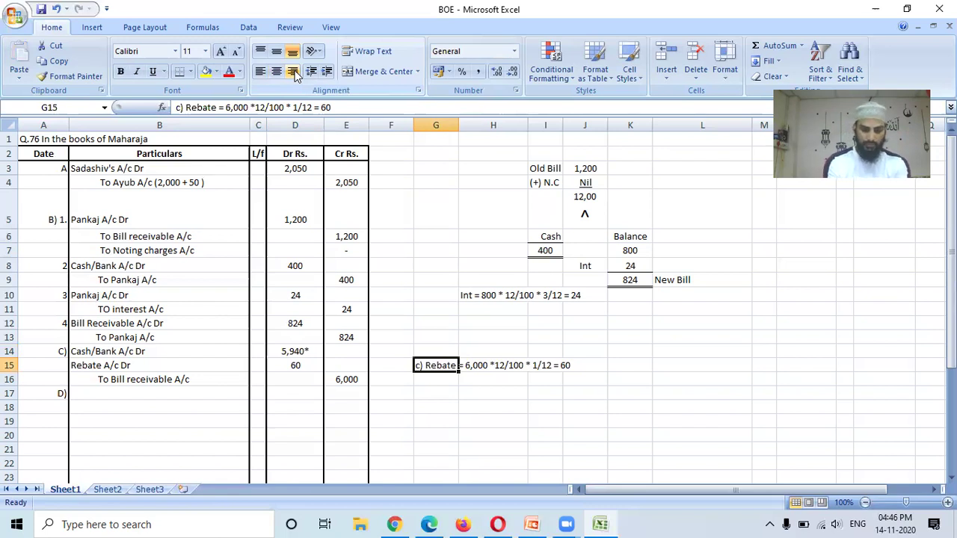
Step: Switch to the BOE-3 - Copy presentation in PowerPoint and delete the orange arrow between the two upper ovals on slide 2
key(alt+Tab)
click(337, 148)
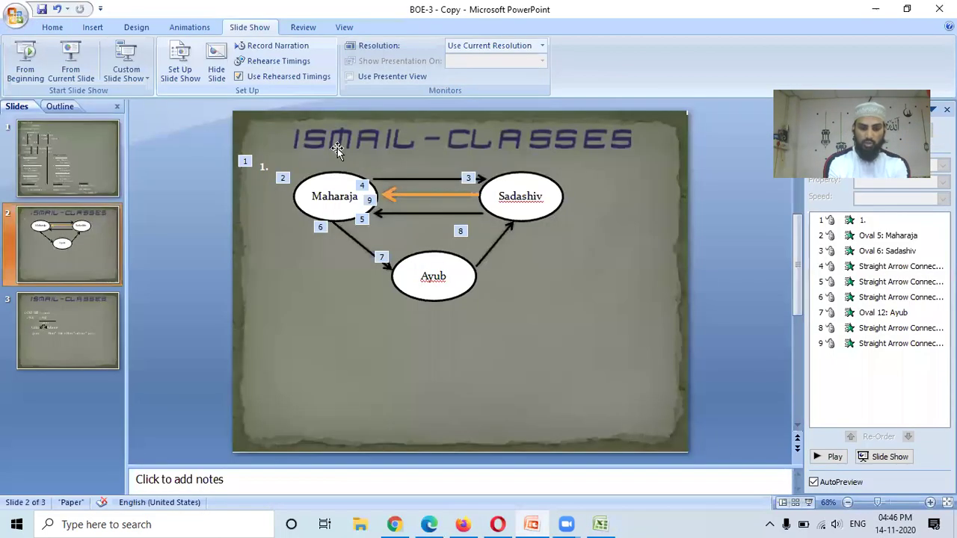
click(403, 196)
key(Delete)
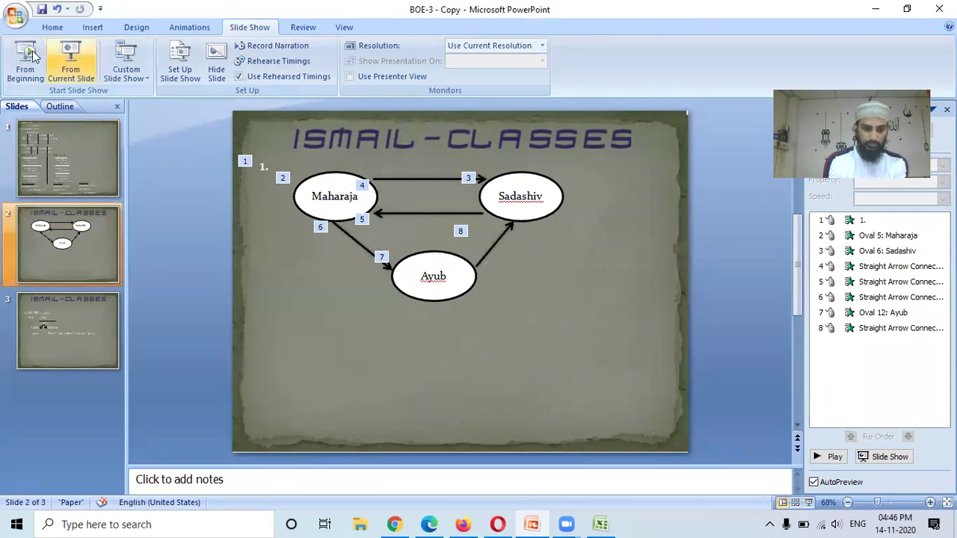
click(336, 204)
double_click(335, 198)
key(Delete)
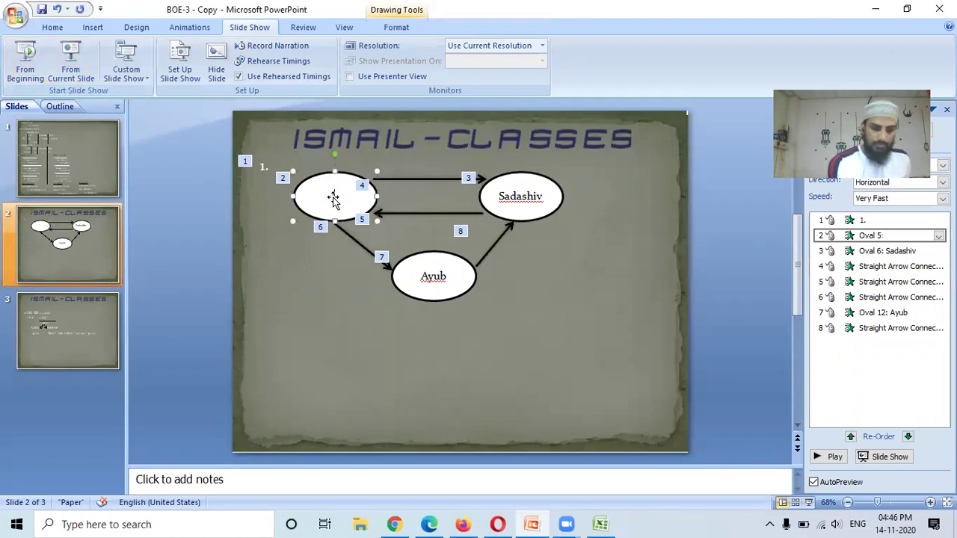
key(Escape)
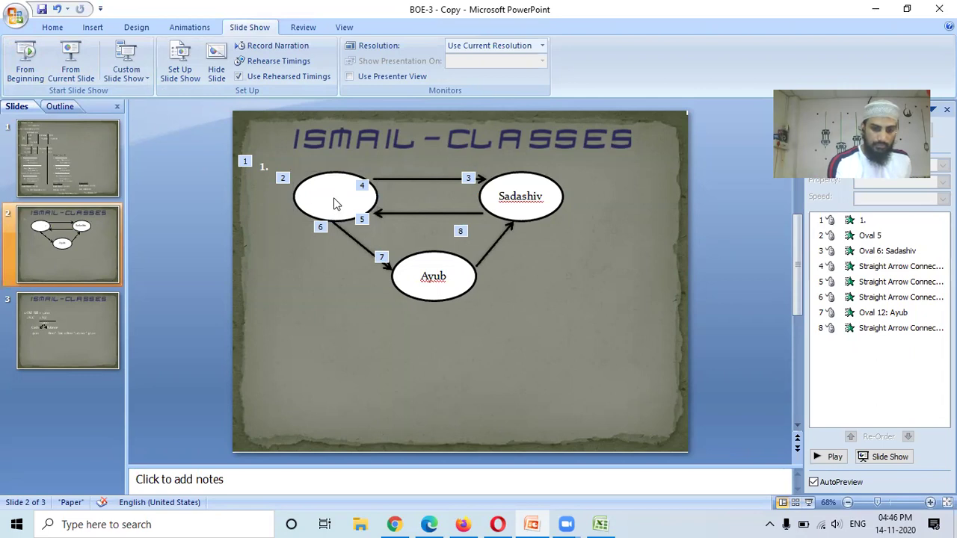
key(ctrl+z)
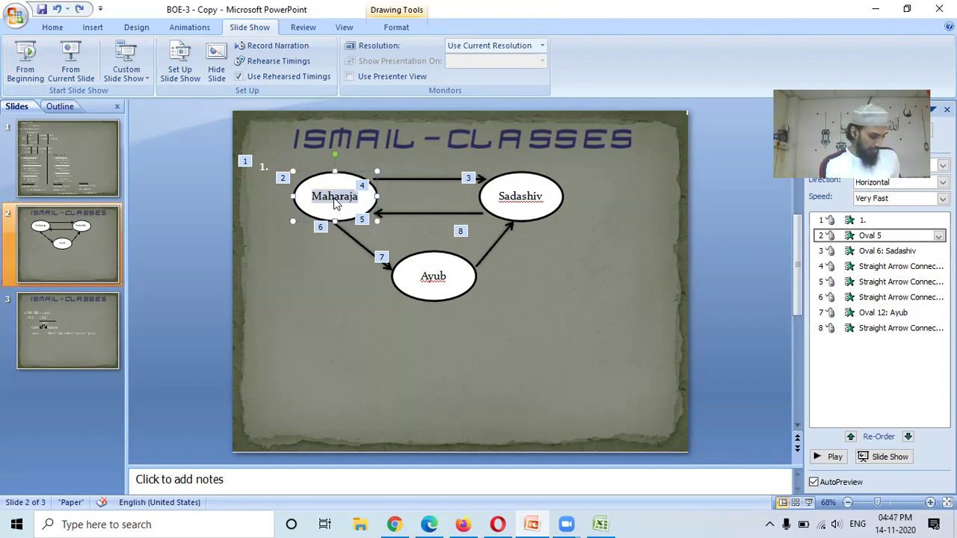
Step: Erase the label in the upper oval that the arrow from Ayub's oval points to, leaving only its first letter "S"
click(544, 198)
key(BackSpace)
key(BackSpace)
key(BackSpace)
key(BackSpace)
key(BackSpace)
key(BackSpace)
key(BackSpace)
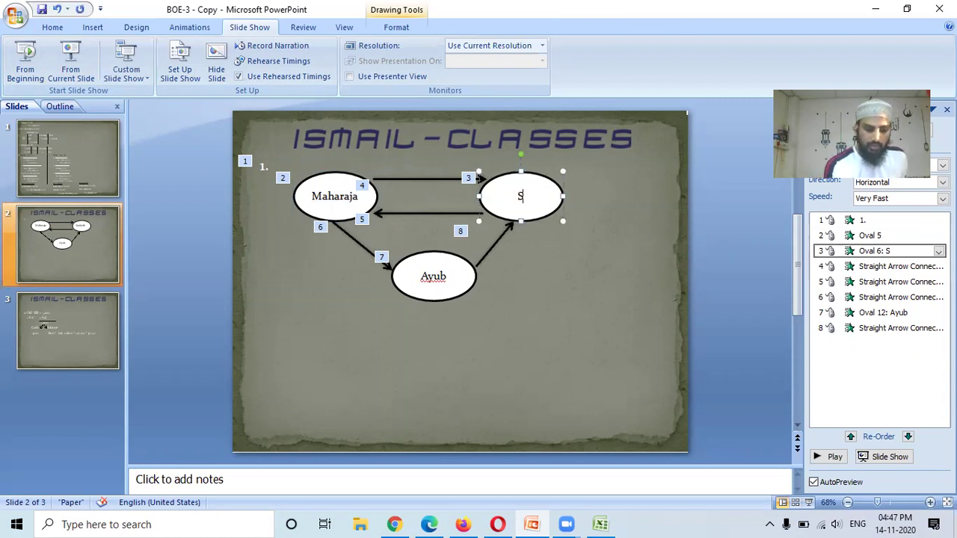
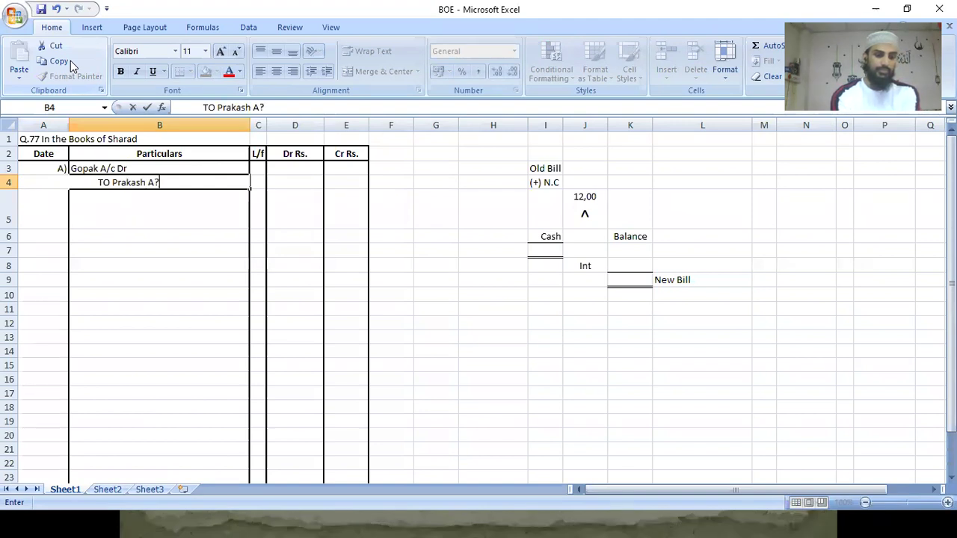
Step: Complete the indented credit line in B4 of the Q.77 journal with "A/c (10,000 + 200 )" following the account name
key(BackSpace)
text(/c (10,000 + 200 ))
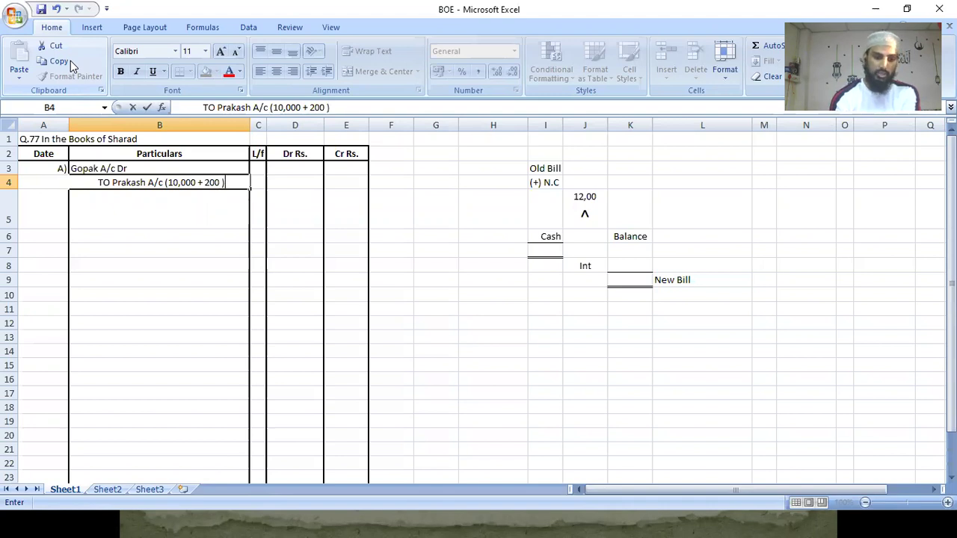
key(Return)
Step: Enter 10,200 as the part A debit amount in D3 and credit amount in E4
key(Up)
key(Up)
key(Right)
key(Right)
text(10200)
key(Return)
key(Right)
text(10200)
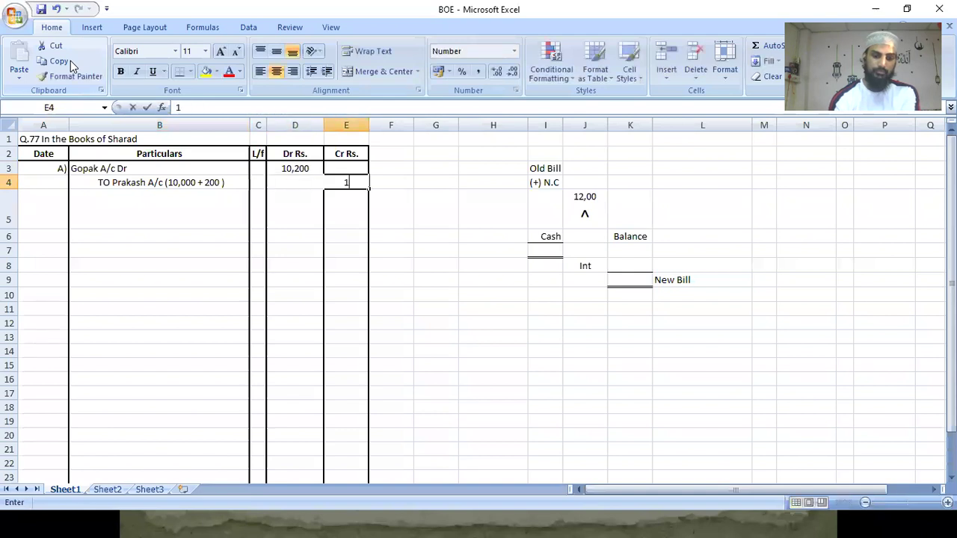
key(Return)
Step: Label the first entry of the second part "B) 1." in the Date column at A5
key(Left)
key(Left)
key(Left)
key(Left)
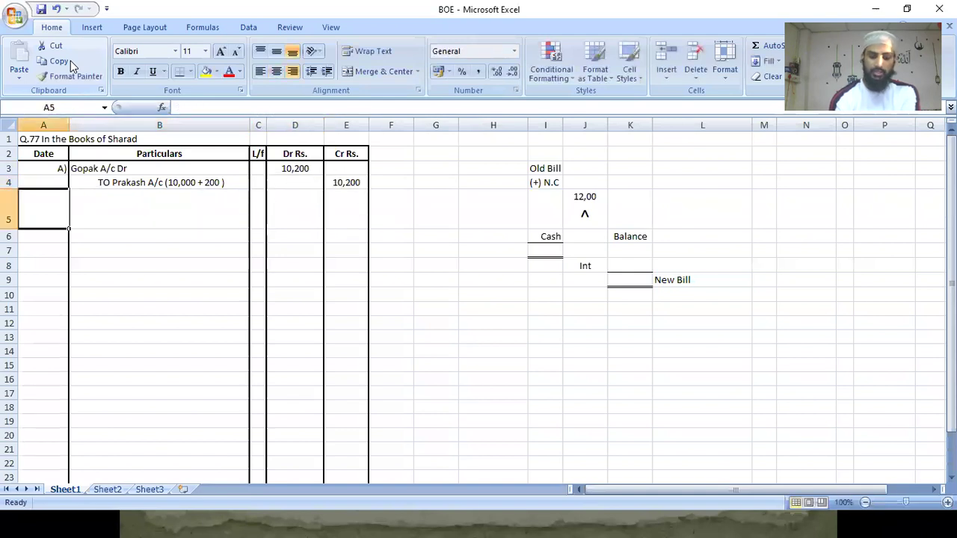
text(b))
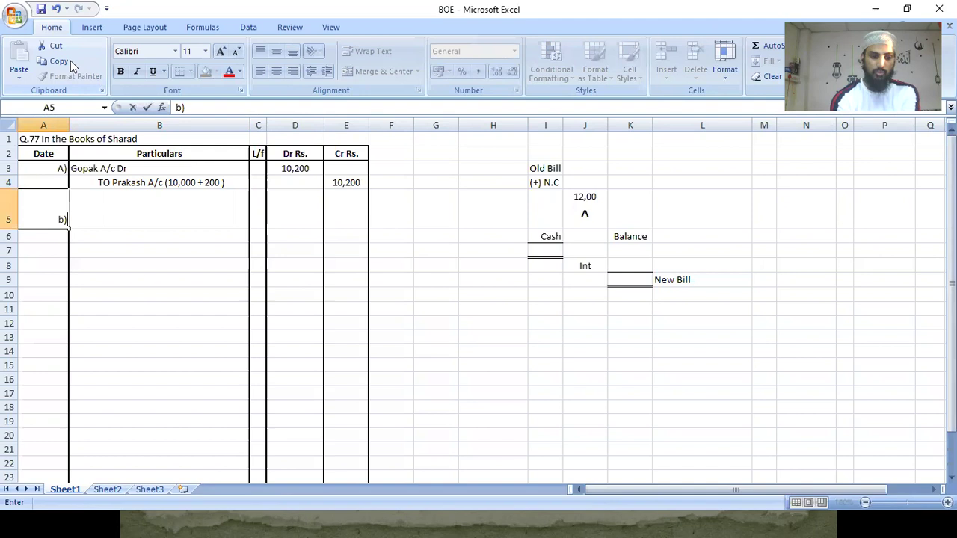
key(BackSpace)
key(BackSpace)
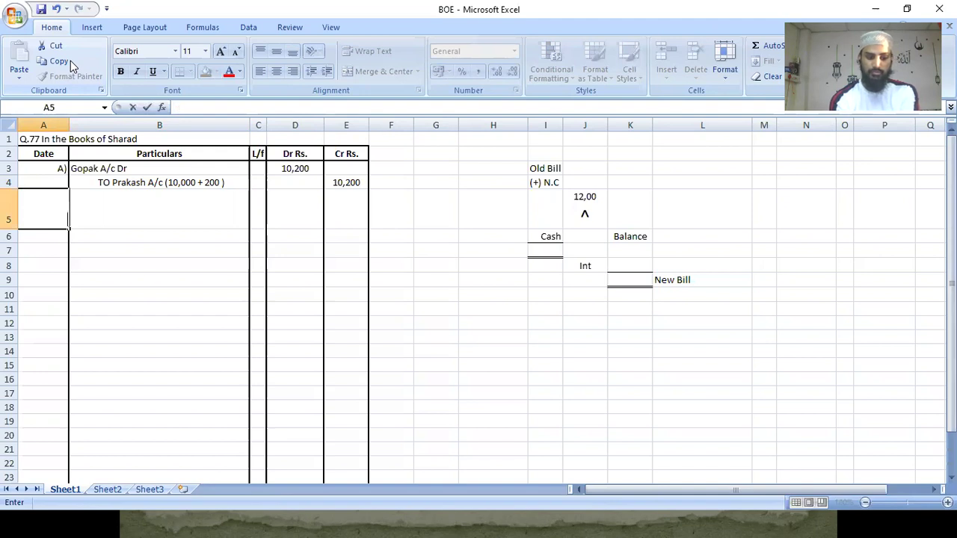
text(B) 1.)
key(Return)
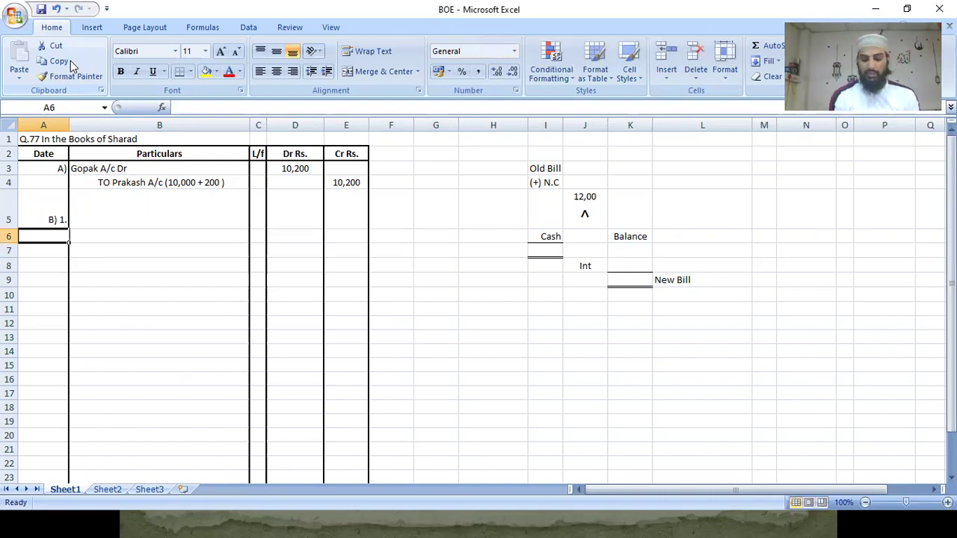
Step: Fill in the renewal working with 5,000 for the old bill in J3 and "Nil" for noting charges in J4
key(Up)
key(Up)
key(Up)
key(Right)
key(Right)
key(Right)
key(Right)
key(Right)
key(Right)
key(Right)
key(Right)
key(Right)
key(Right)
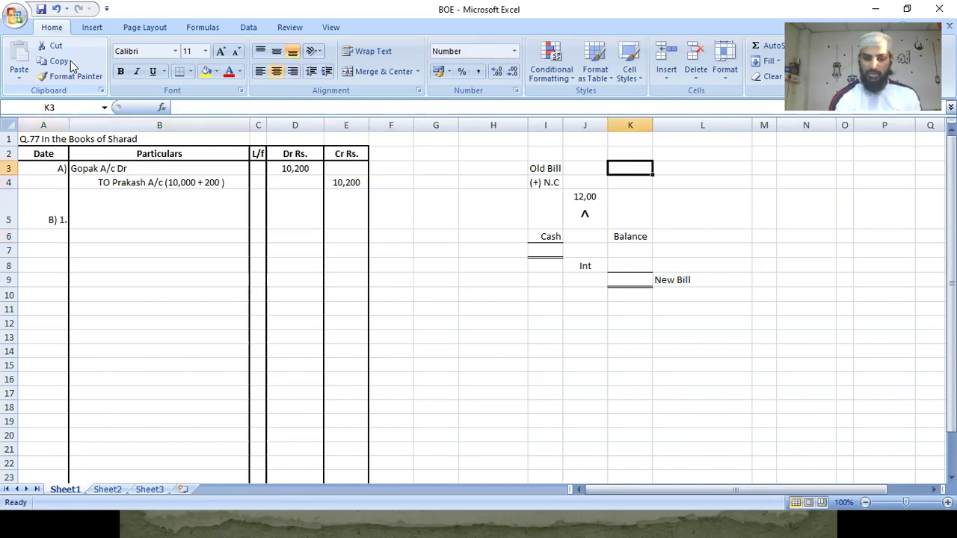
key(Left)
text(5000)
key(Return)
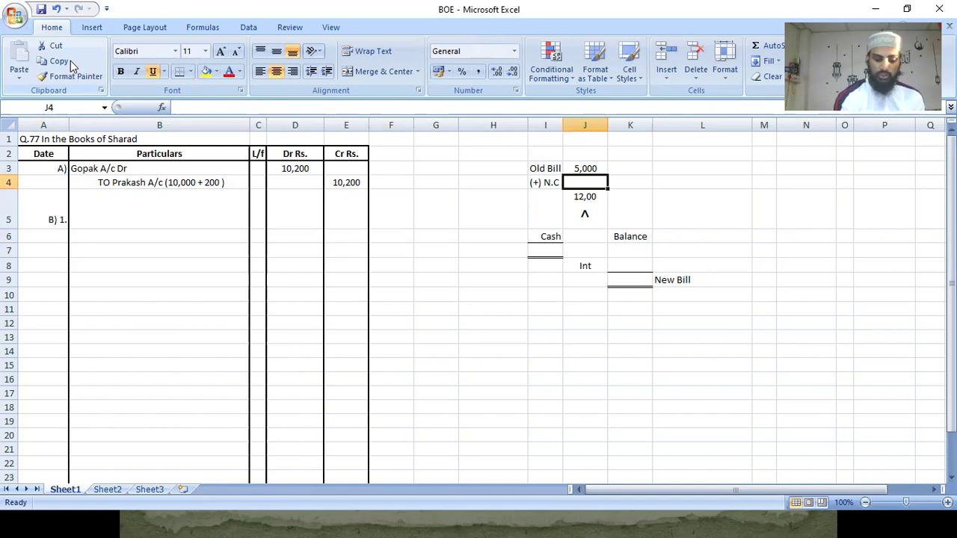
text(Nil)
key(Return)
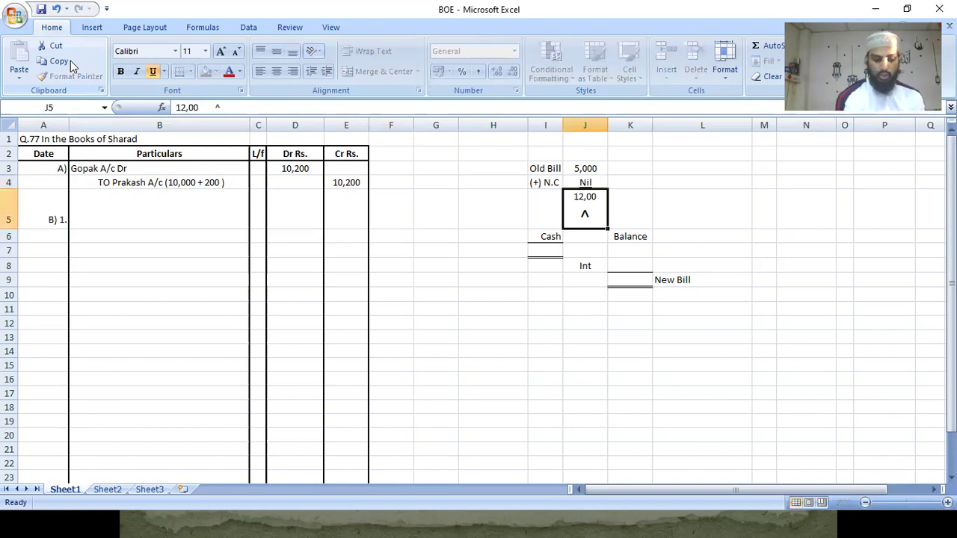
Step: Change the total in J5 to "50,00", keeping the ^ mark beneath it
key(F2)
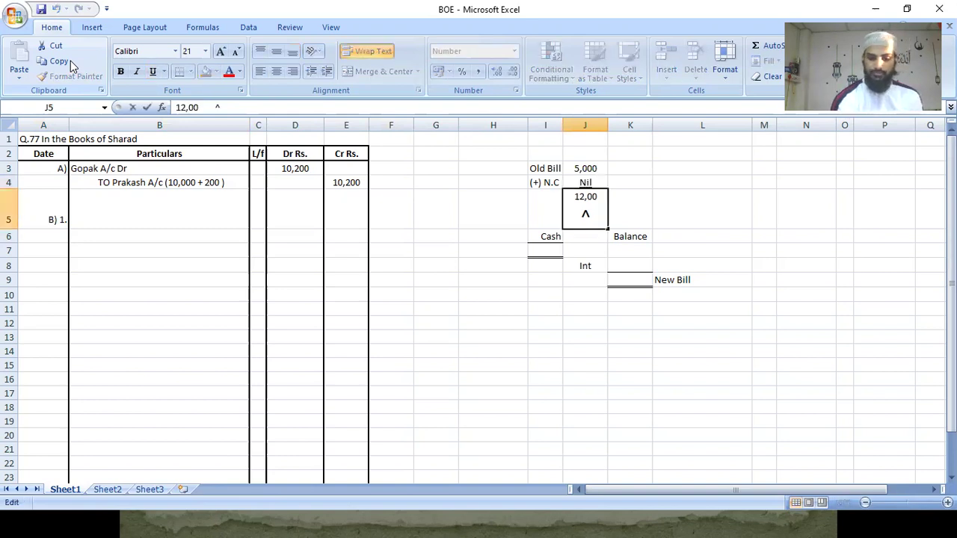
key(Left)
key(Left)
key(Left)
key(Left)
key(Left)
key(BackSpace)
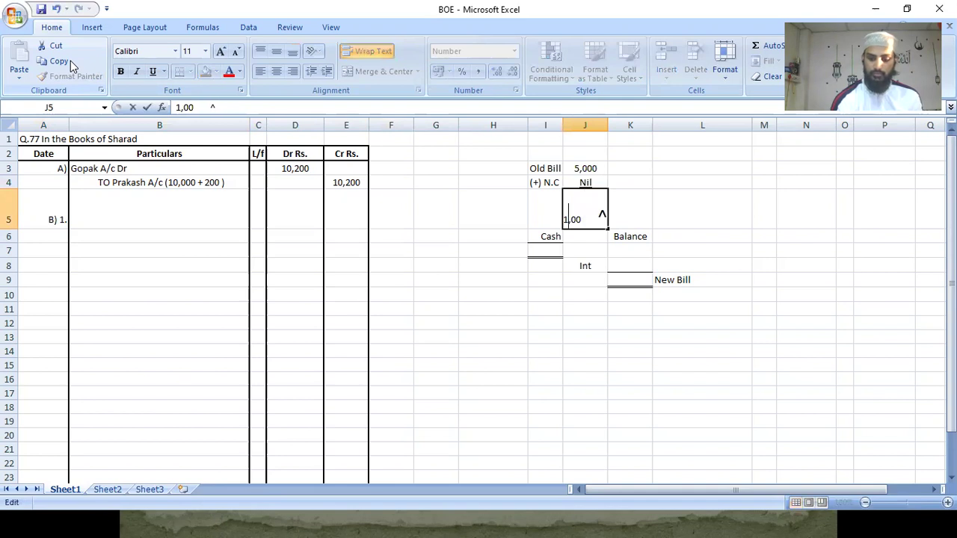
key(BackSpace)
text(50)
key(Return)
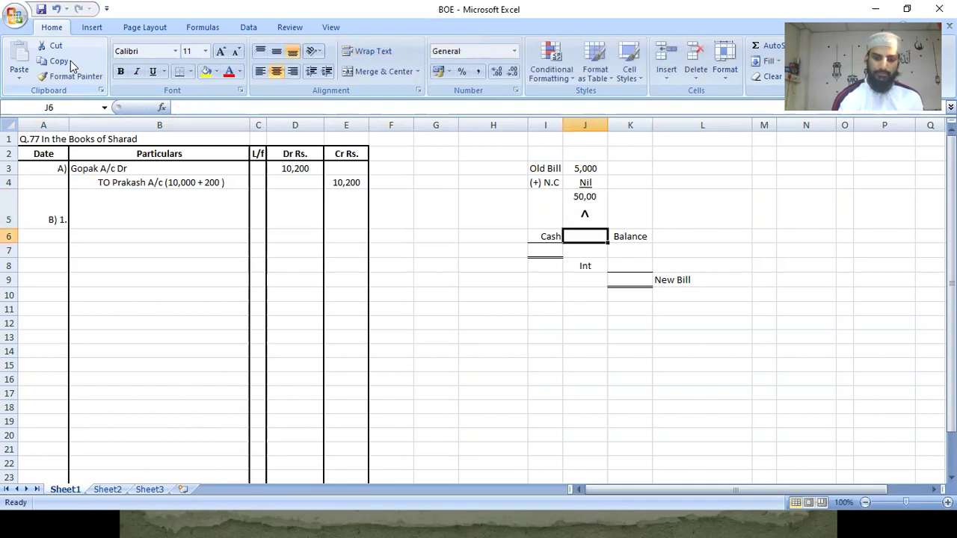
Step: Correct the total in J5 to 5,000, keeping the ^ mark beneath it
key(Up)
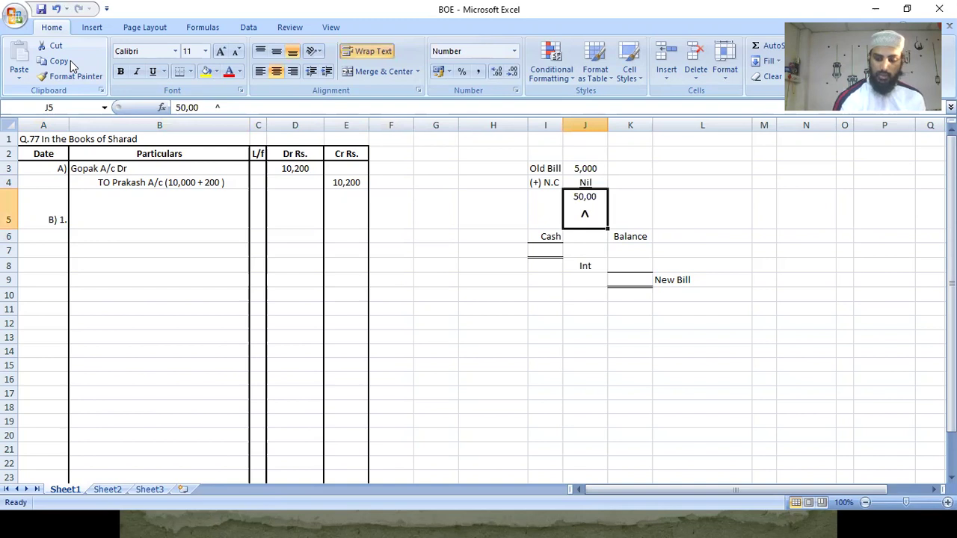
key(F2)
key(Left)
key(BackSpace)
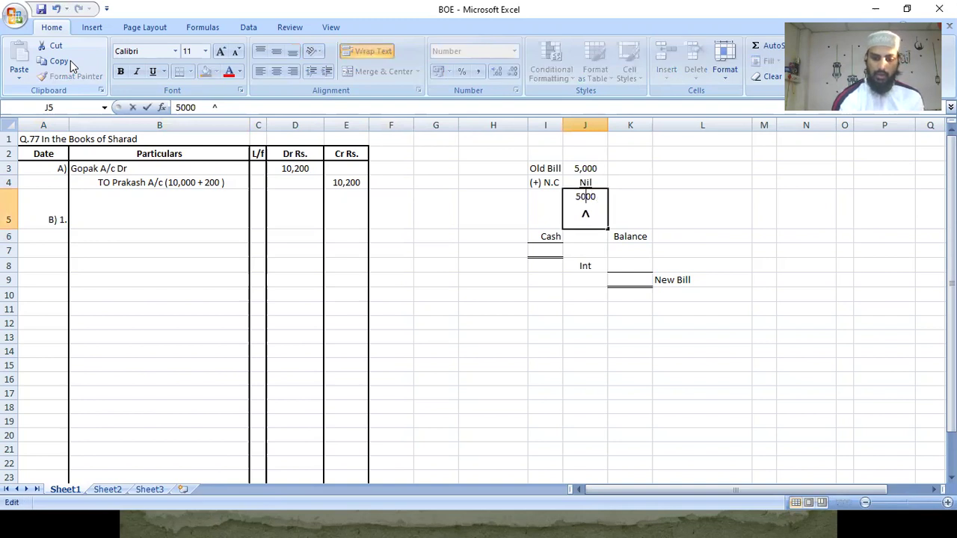
key(Return)
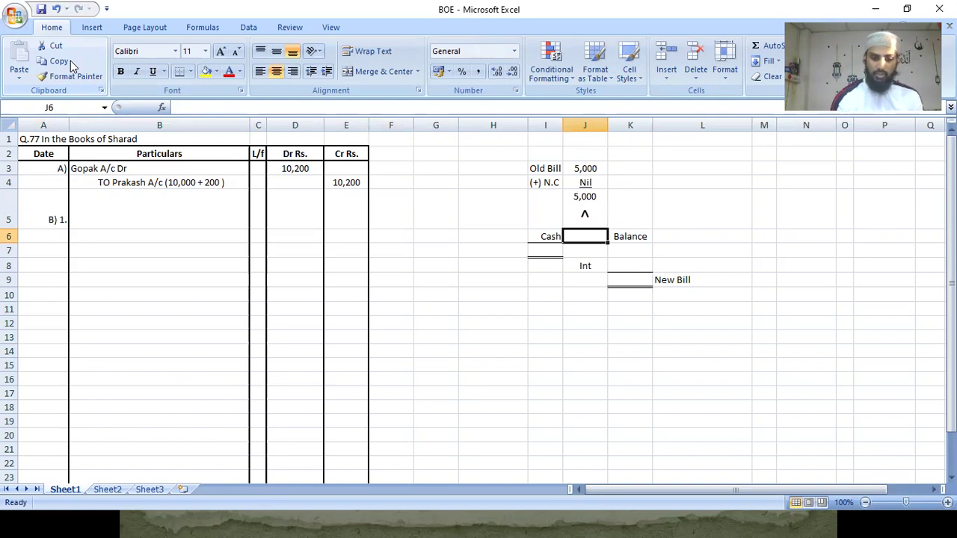
Step: Enter 2,000 under Cash in I7 and 3,000 under Balance in K7 of the renewal working
key(Down)
key(Left)
text(2000)
key(Return)
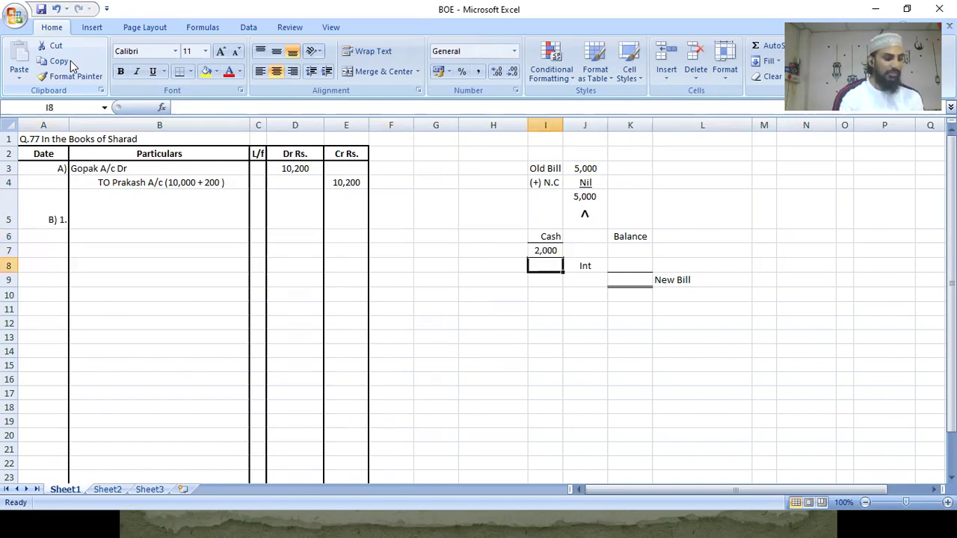
key(Up)
key(Right)
key(Right)
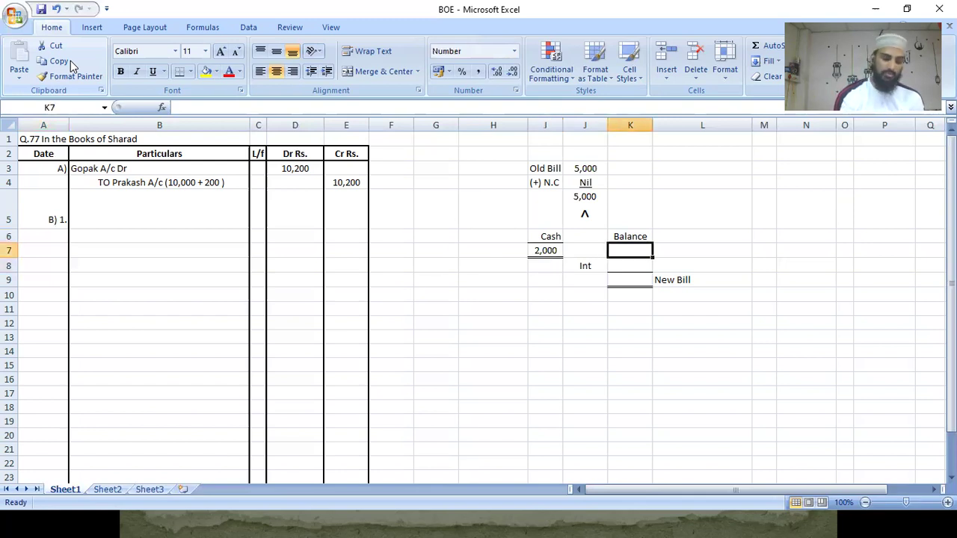
text(3,00)
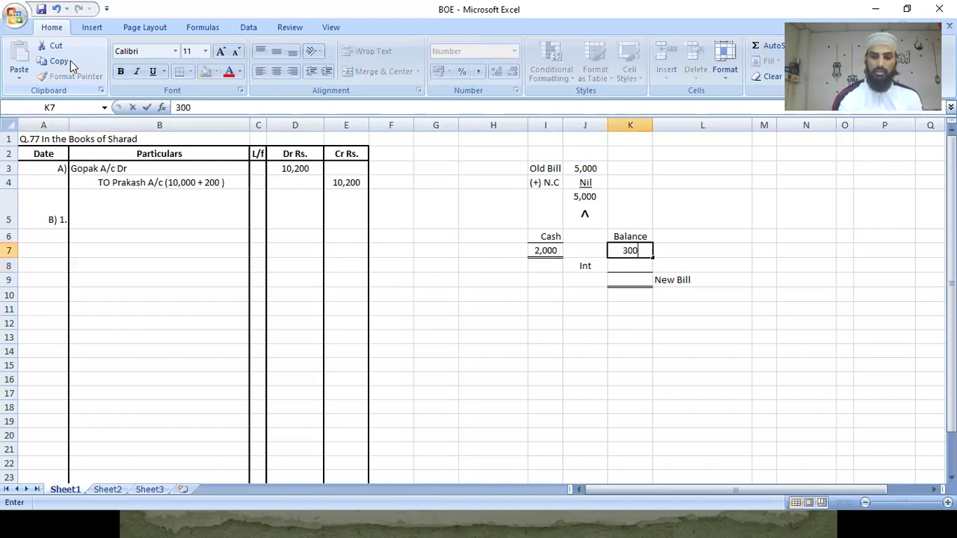
text(0)
key(Return)
Step: Write the interest working "int = 3,000 *8/100 * 2/12" in L8 beside the interest row
key(Left)
key(Left)
key(Right)
key(Right)
key(Right)
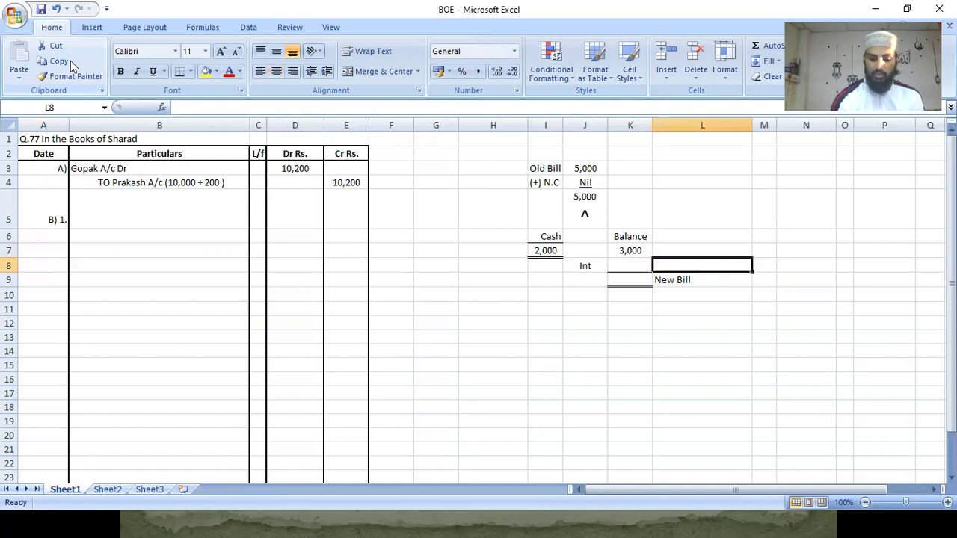
text(in)
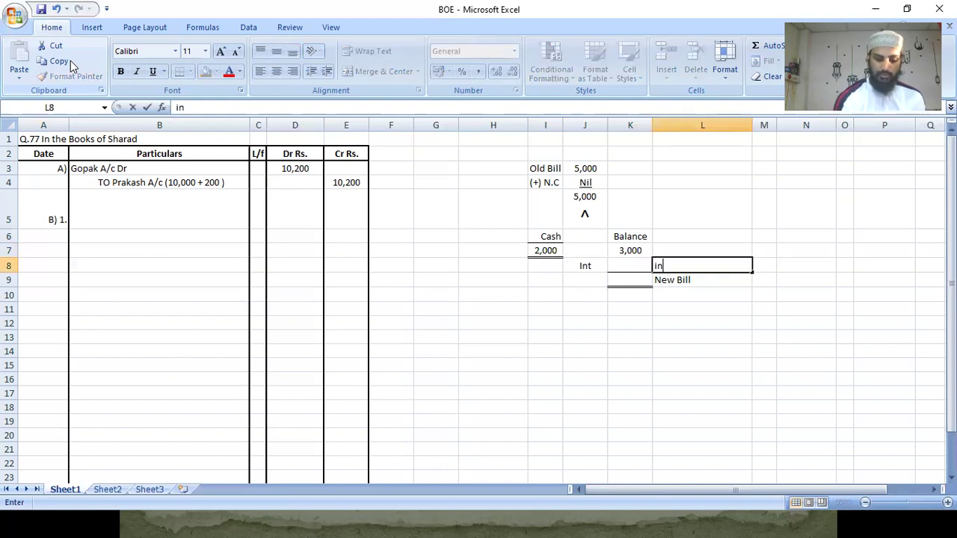
text(t =m)
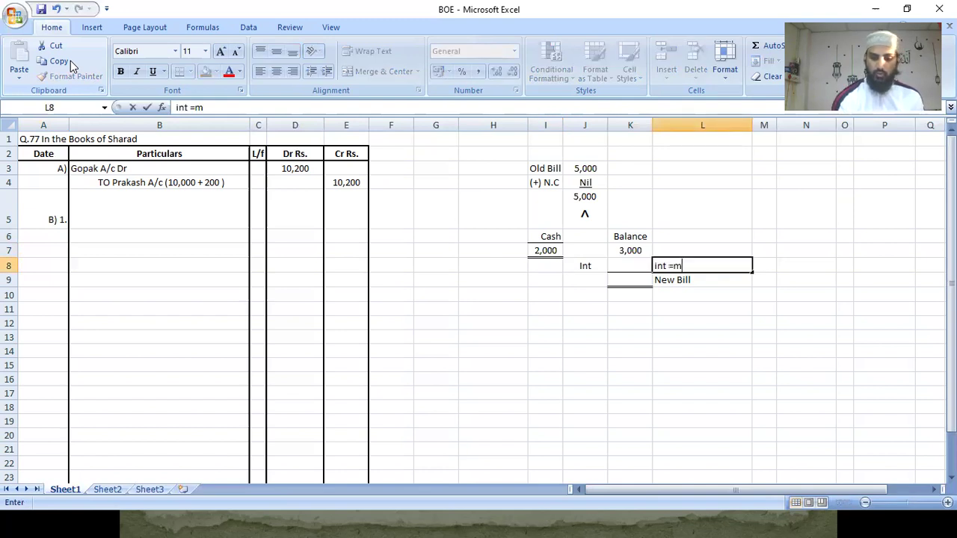
key(BackSpace)
text(3,000 *)
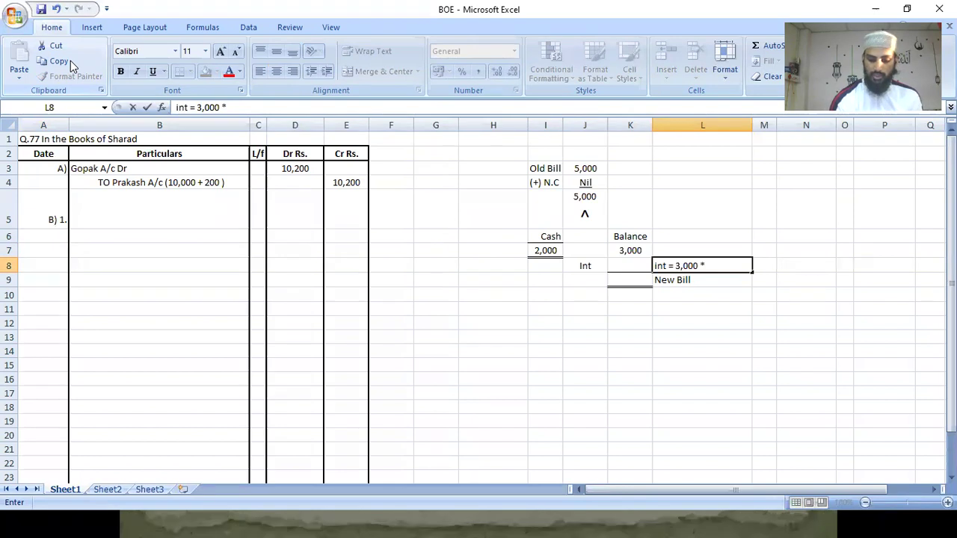
text(8/100)
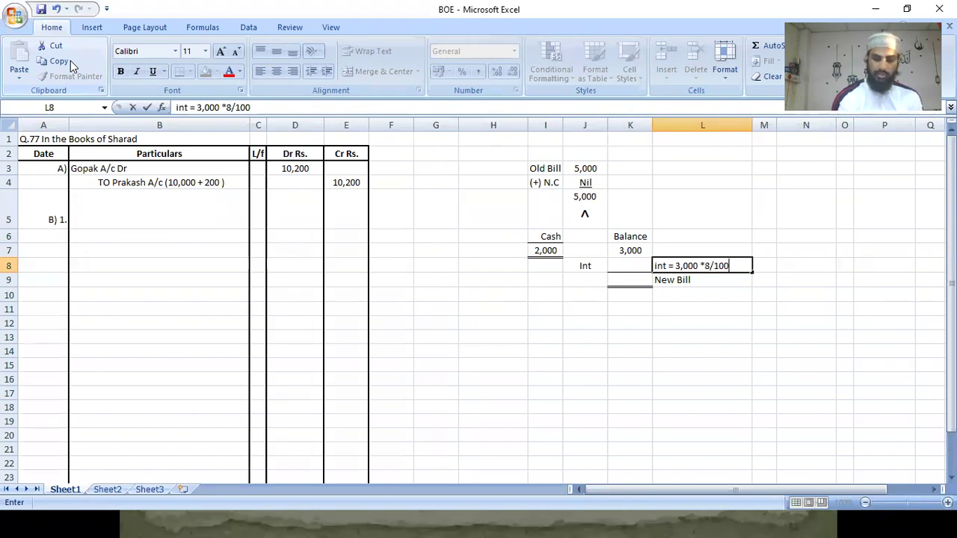
text( *)
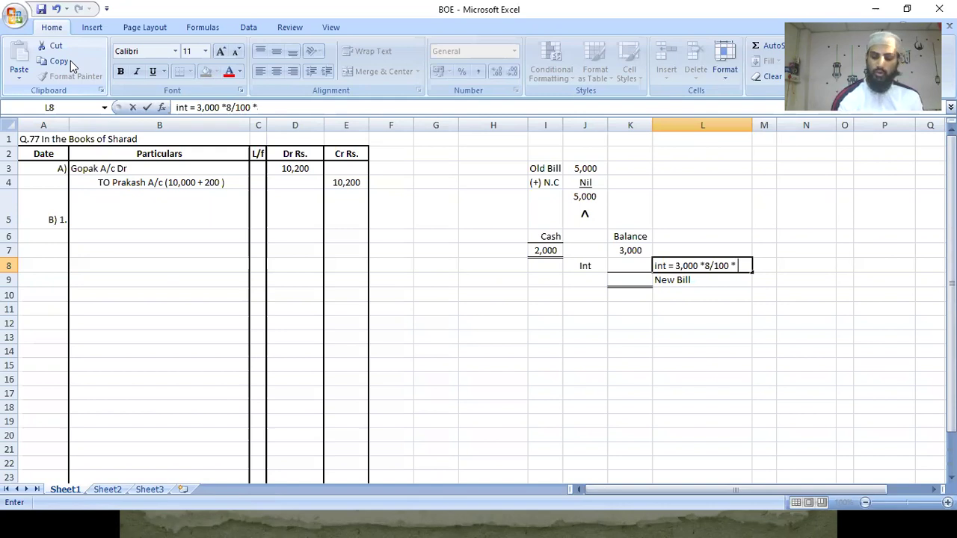
text( 2/12)
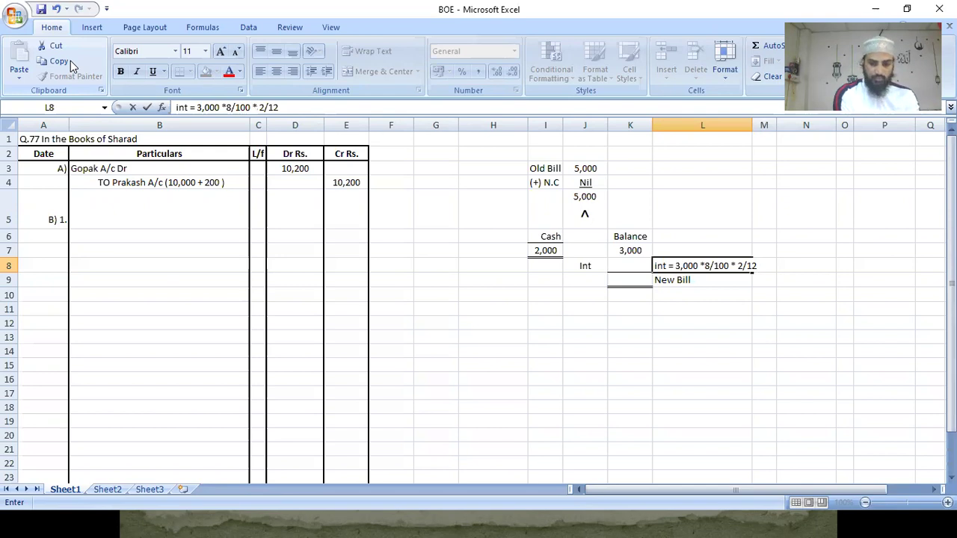
key(Return)
Step: Calculate the interest in K8 with the formula 3000*8/100*2/12 and total the new bill amount in K9 with AutoSum
key(Left)
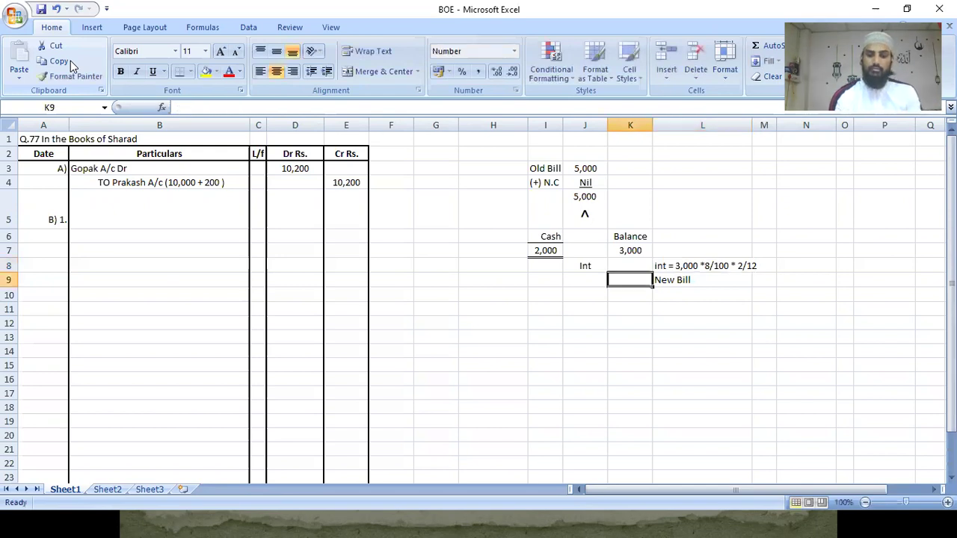
key(Up)
text(+000)
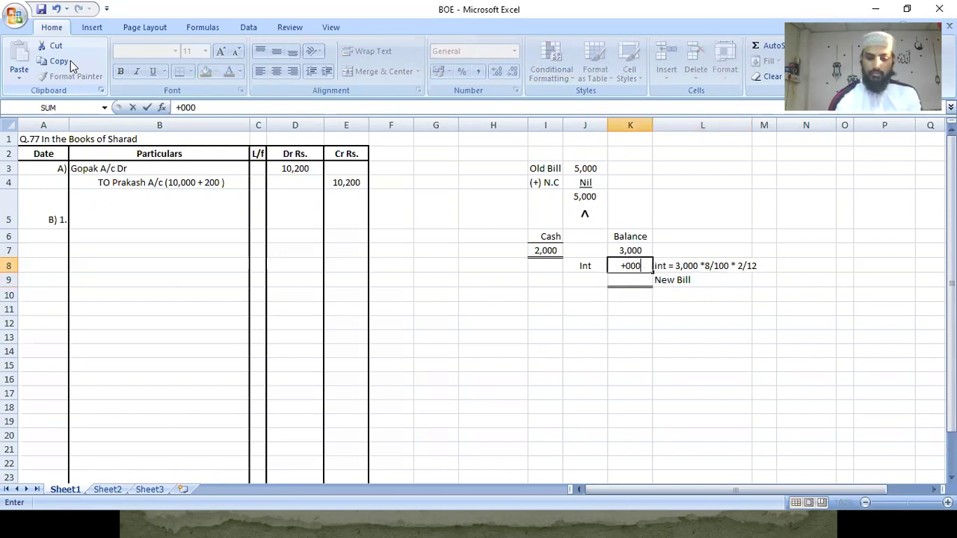
key(BackSpace)
key(BackSpace)
key(BackSpace)
text(300)
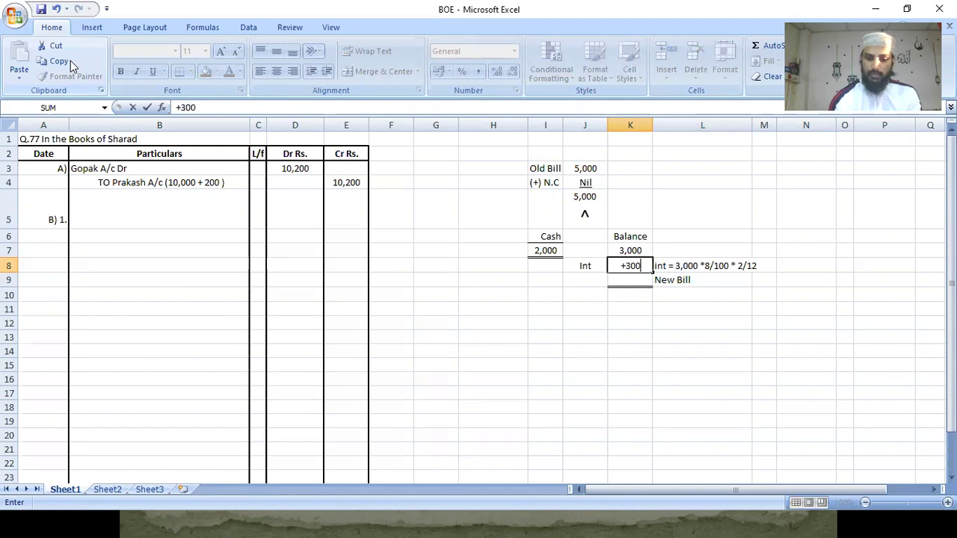
text(0*8/)
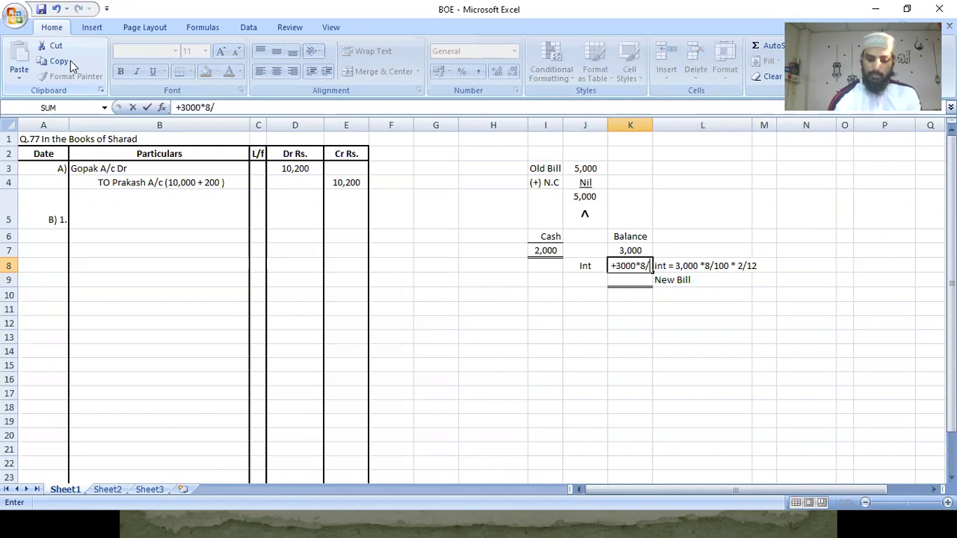
text(100*)
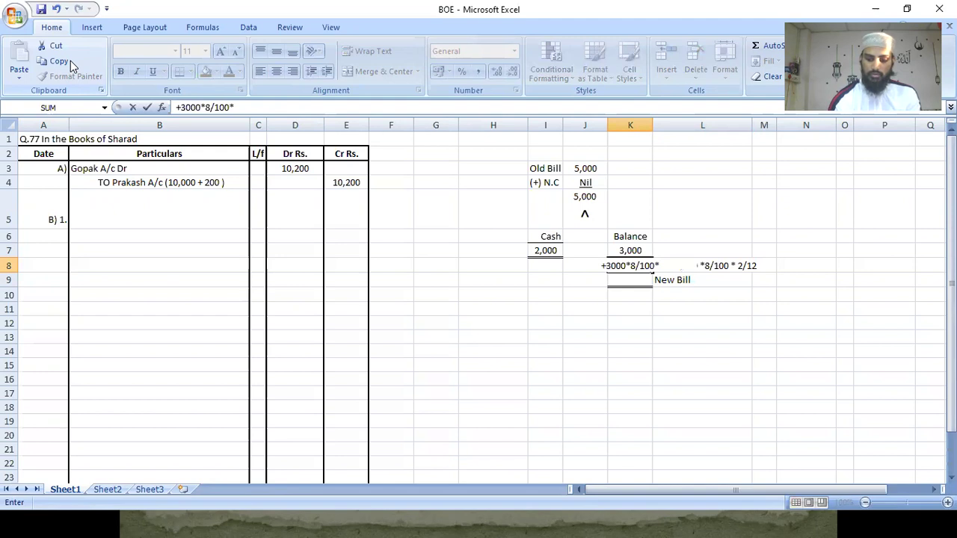
text(2/12)
key(Return)
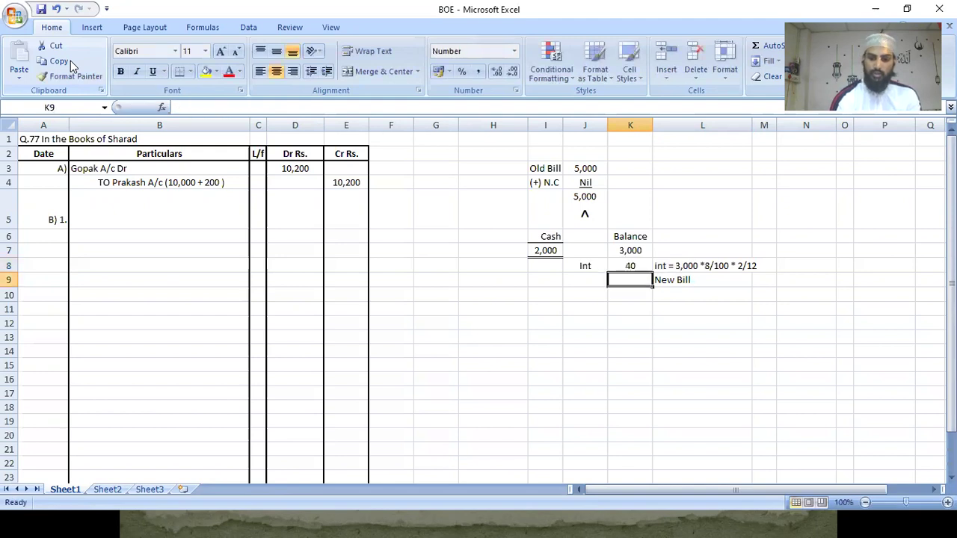
key(alt+equal)
key(Return)
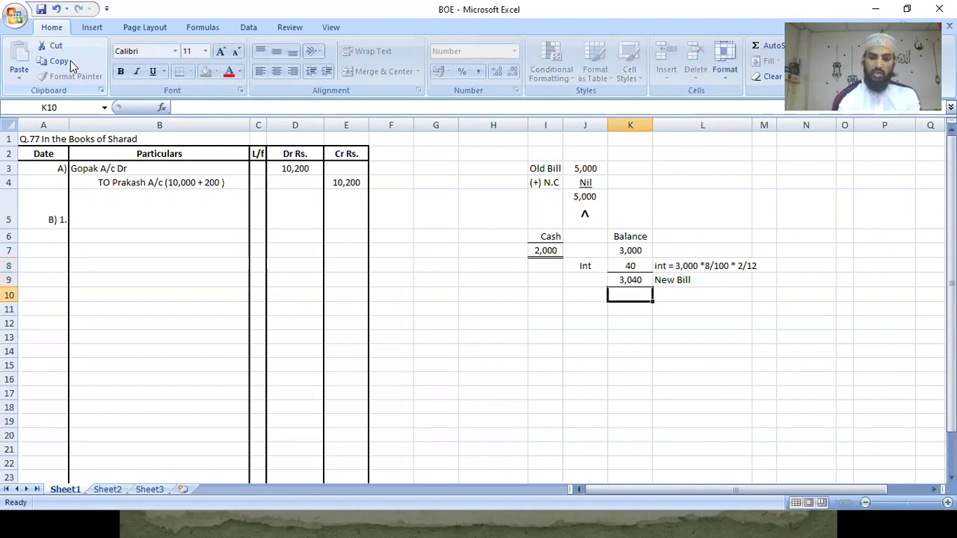
Step: Enter the drawee's account, ending in "A/c", as the debit line of entry B) 1. in B5
key(Up)
key(Up)
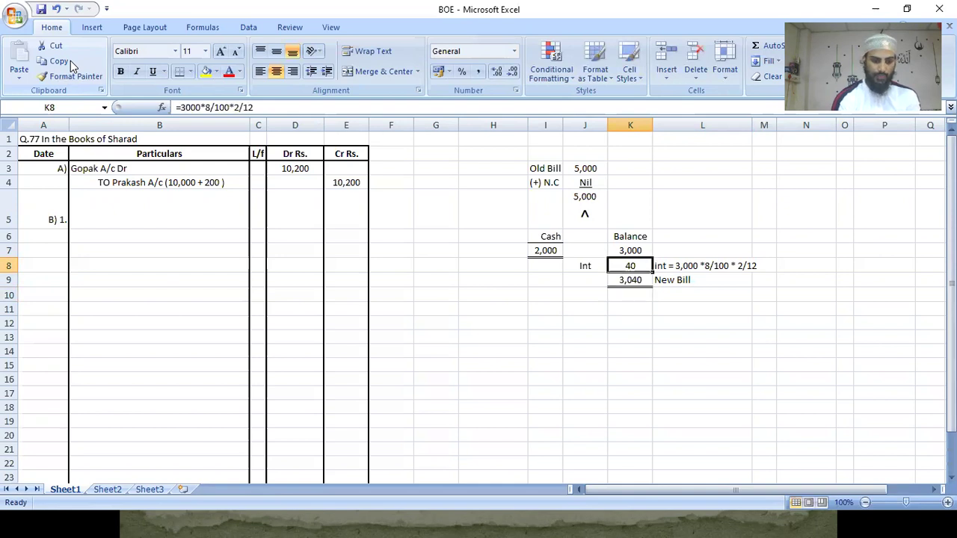
key(Up)
key(Left)
key(Left)
key(Left)
key(Left)
key(Left)
key(Left)
key(Up)
key(Left)
key(Left)
key(Left)
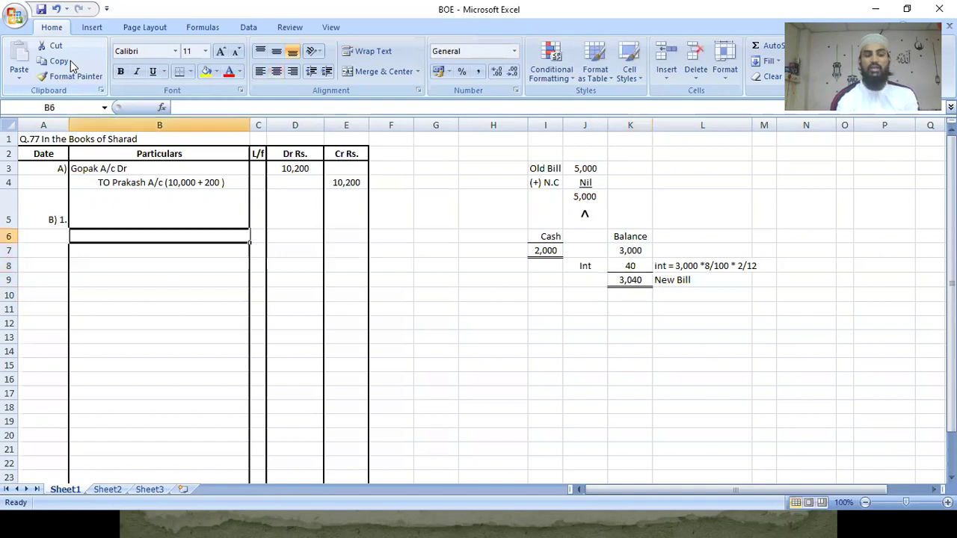
key(Up)
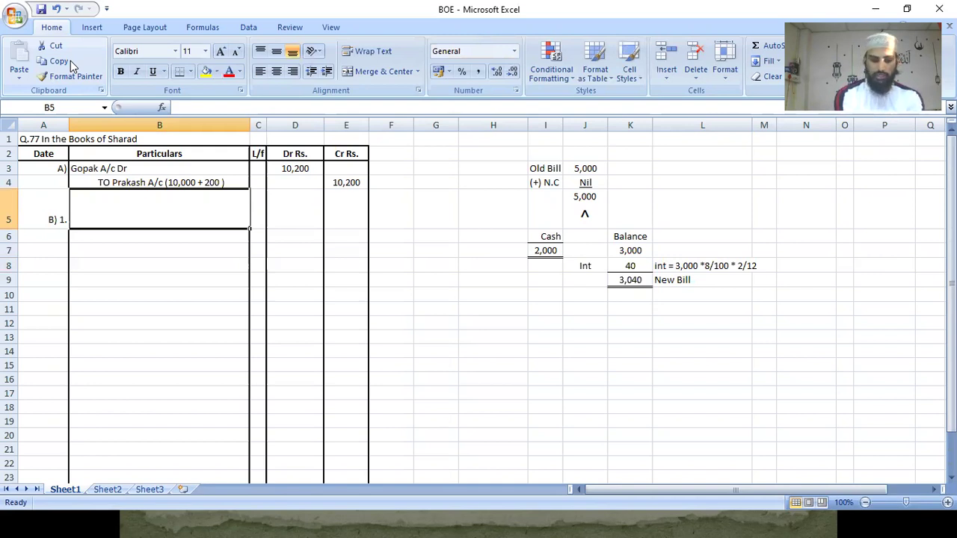
text(Rajan )
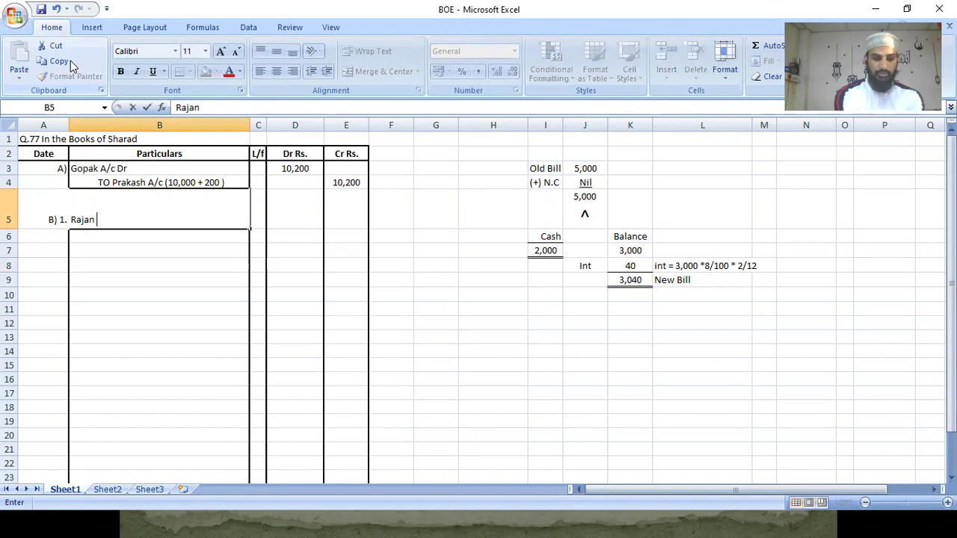
text(A/c)
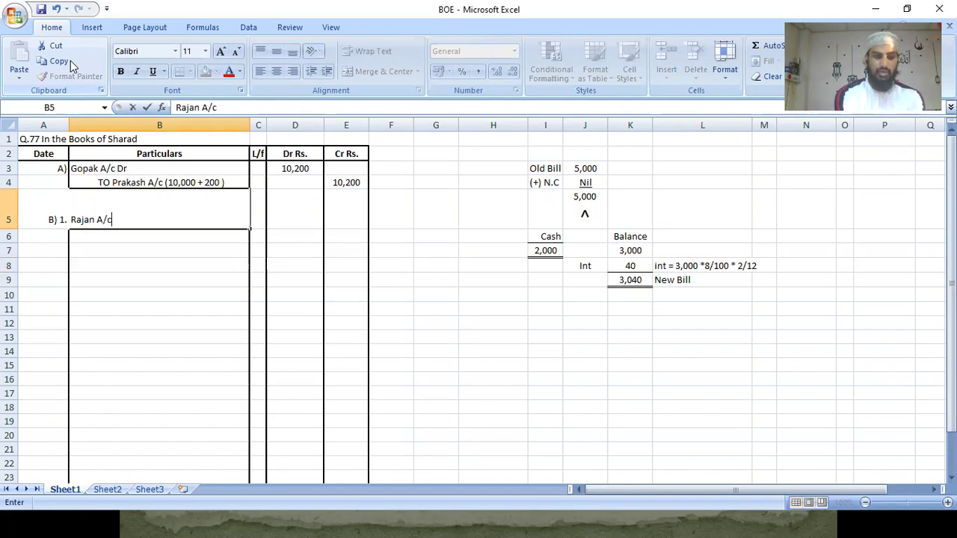
key(Return)
Step: Add the indented credit lines "TO Bill receivable A/c" in B6 and "To noting charges A/c" in B7
text(TO)
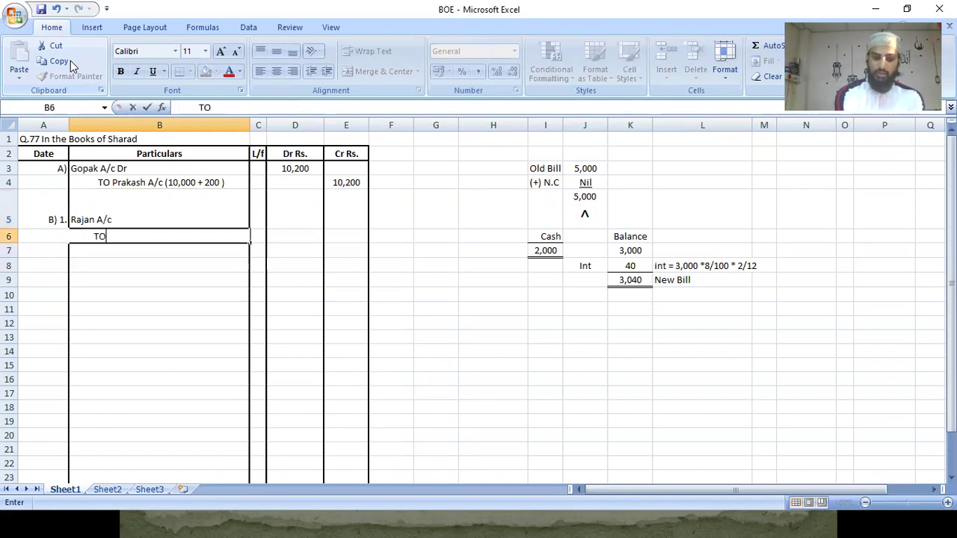
text( Bill rece)
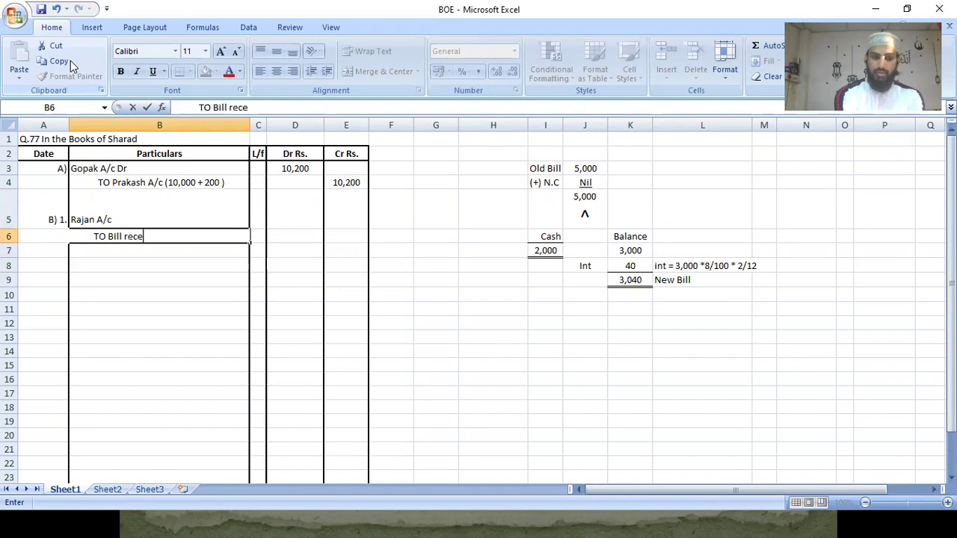
text(ivable)
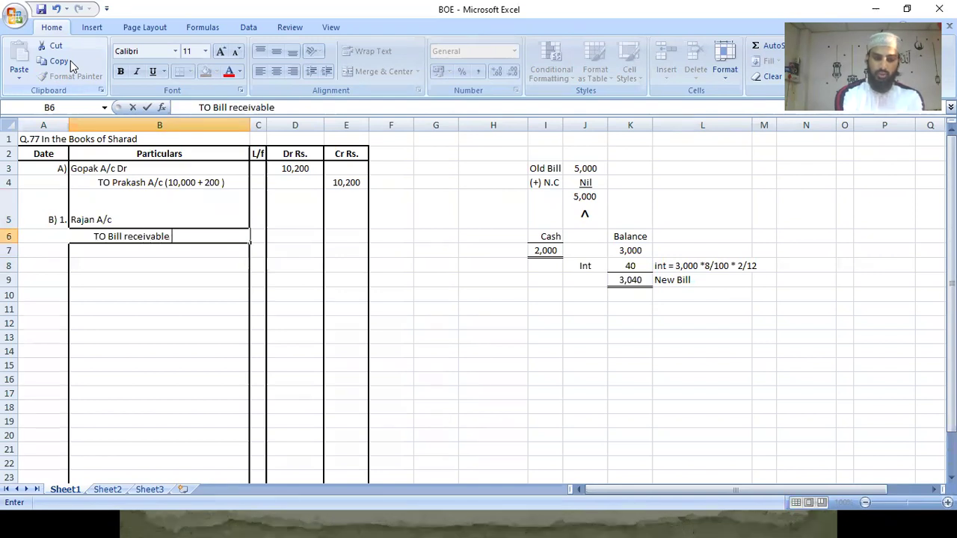
text( A/c)
key(Return)
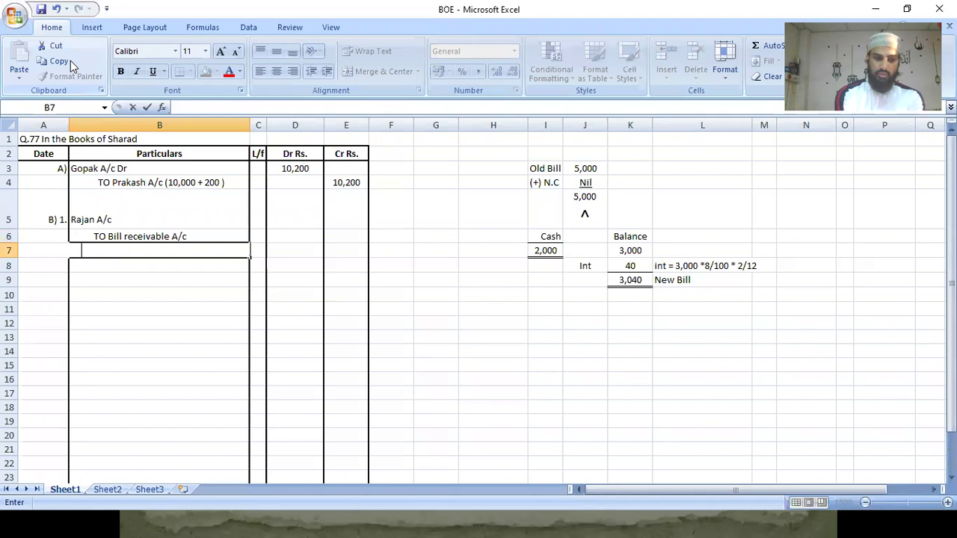
text(To noting)
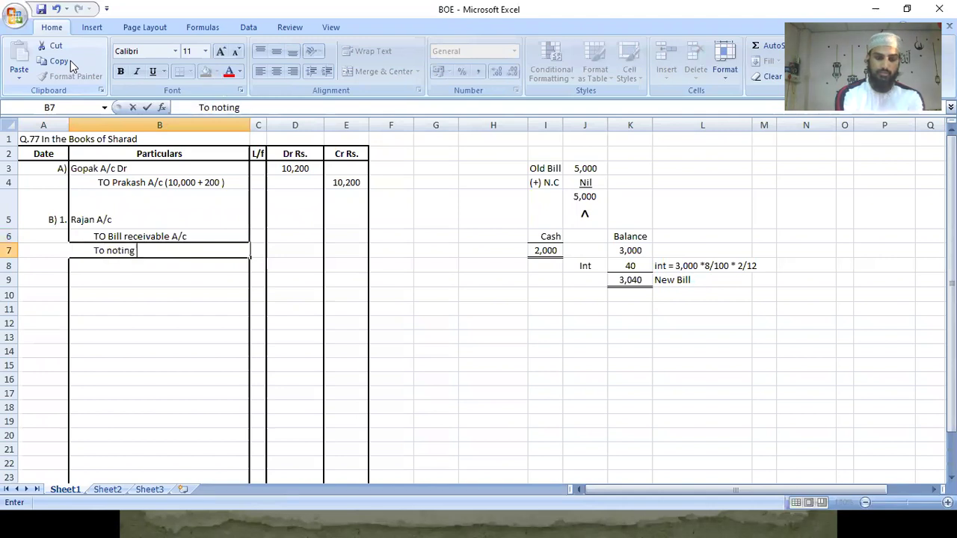
text( charges )
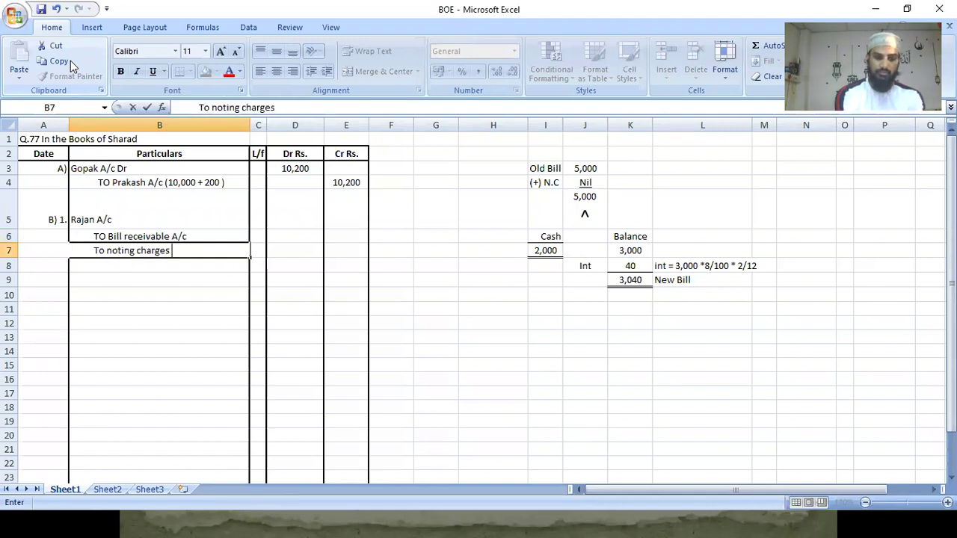
text(A/)
text(c)
key(Return)
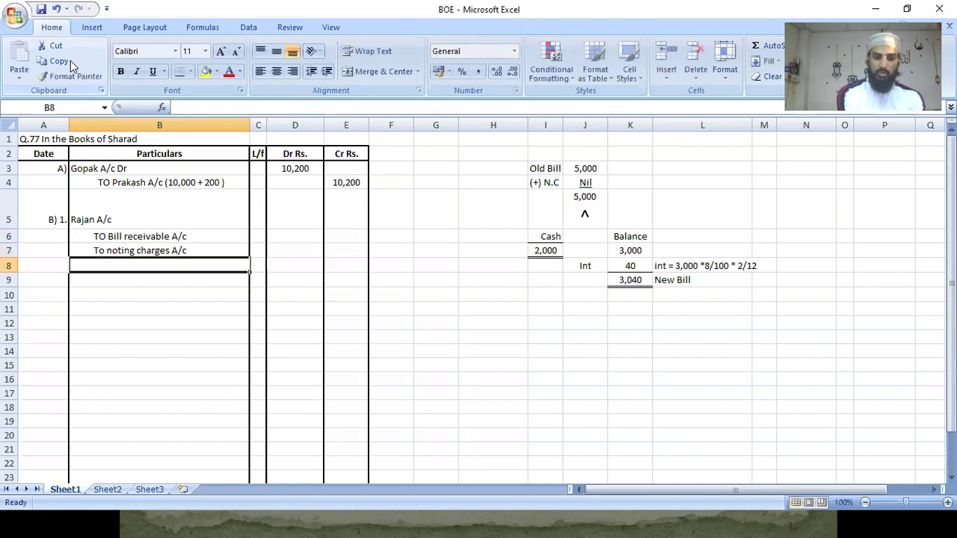
Step: Enter "-" as the credit amount for noting charges in E7
key(Up)
key(Right)
key(Right)
key(Right)
text(-)
key(Return)
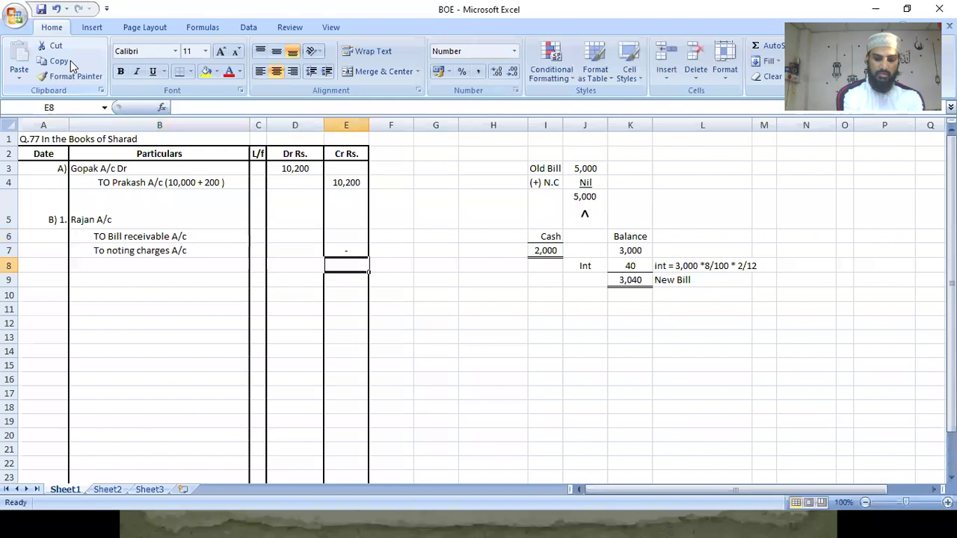
Step: Enter 5,000 in D5 as the debit amount of entry B) 1
key(Up)
key(Up)
key(Up)
key(Left)
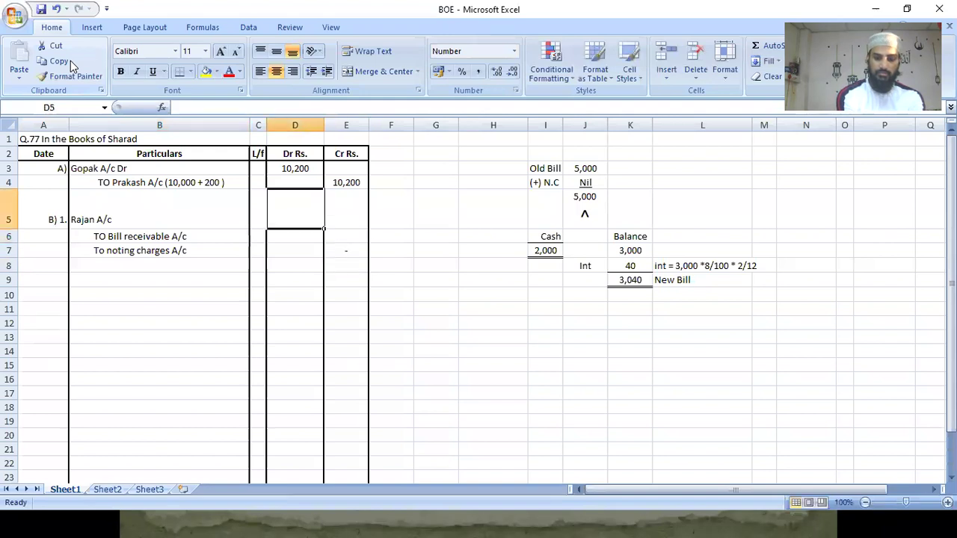
text(5,00)
text(00)
key(Return)
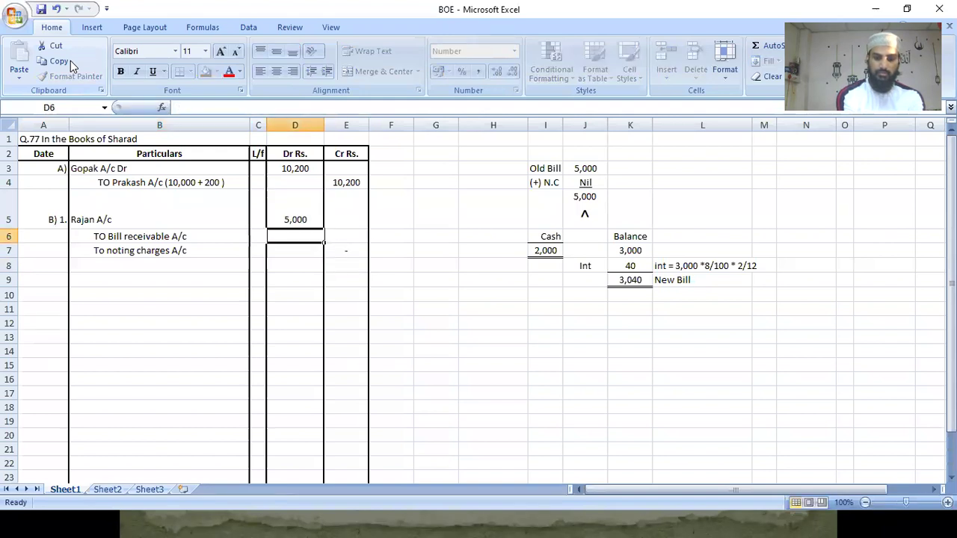
Step: Enter 5,000 in E6 as the credit amount for the bill receivable line
key(Right)
text(5,00)
text(0)
key(Return)
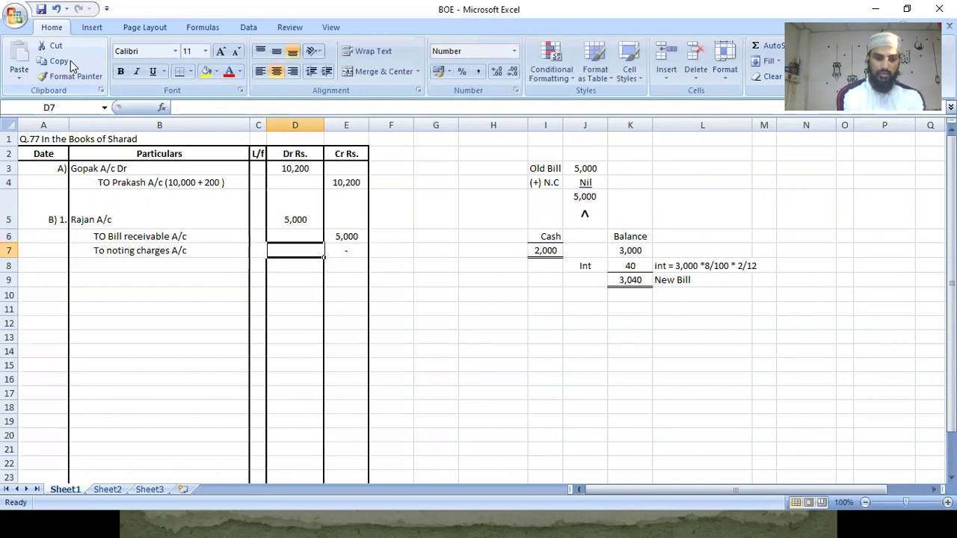
Step: Number the next entry 2 in A8 and enter "Cash/Bank A/c Dr" as its debit line in B8
key(Home)
key(Down)
text(2)
key(Return)
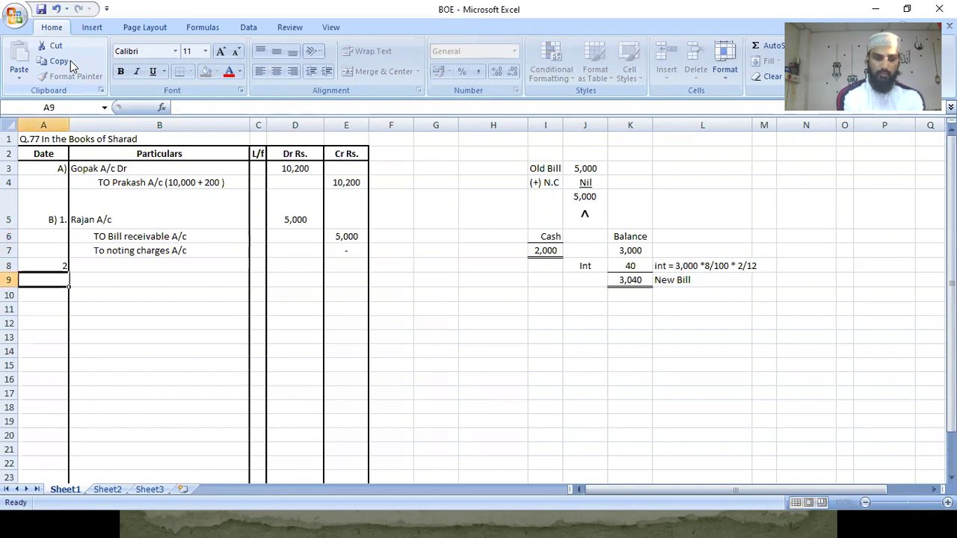
key(Up)
key(Right)
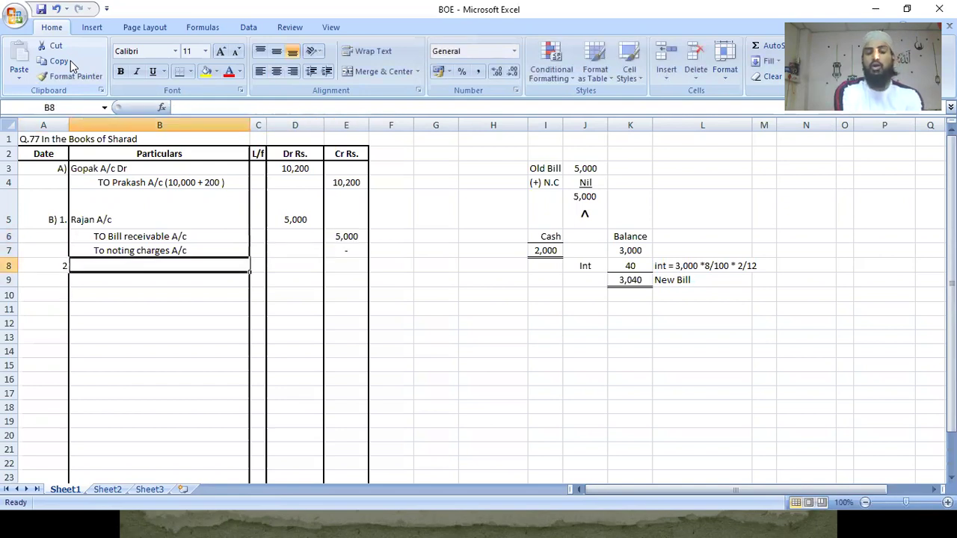
text(Cas)
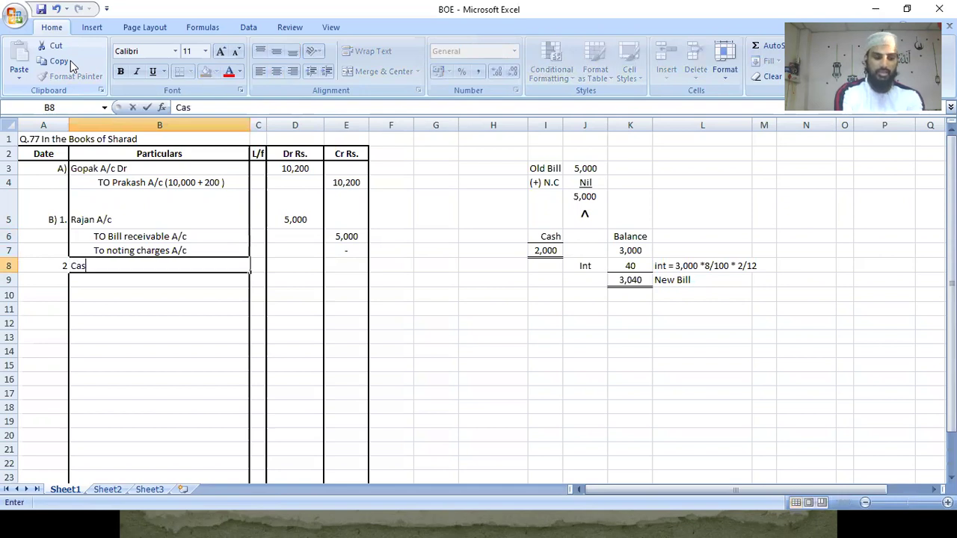
text(h/Bank )
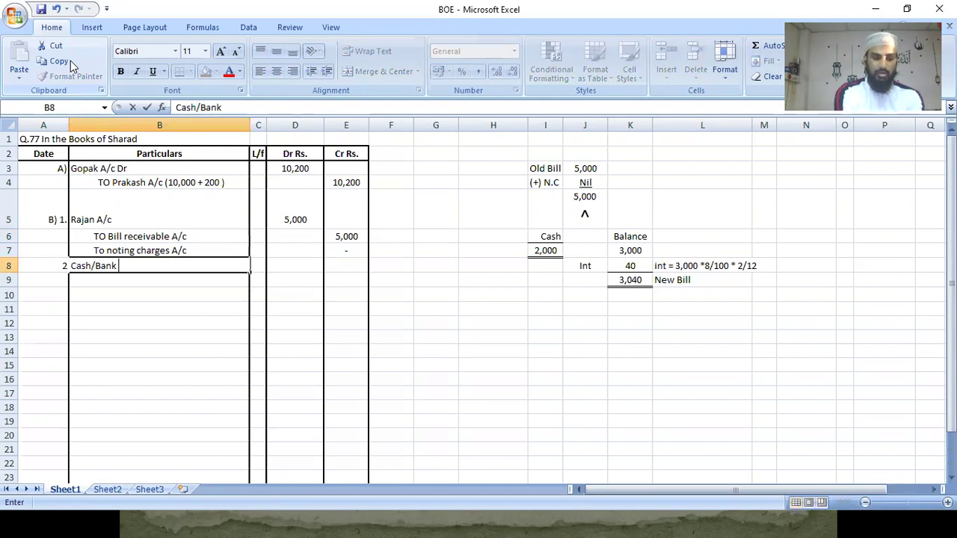
text(A/c Dr)
key(Return)
text(T)
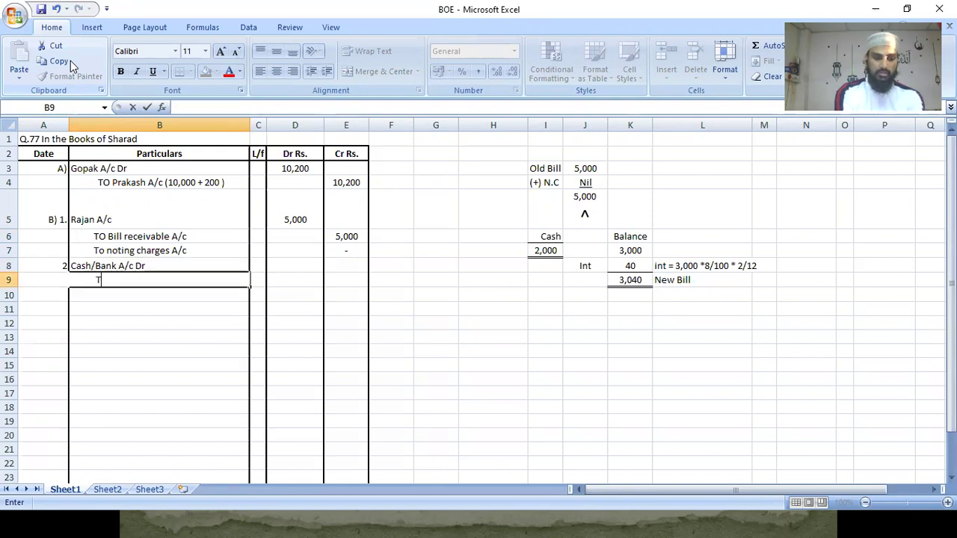
text(o RajanA)
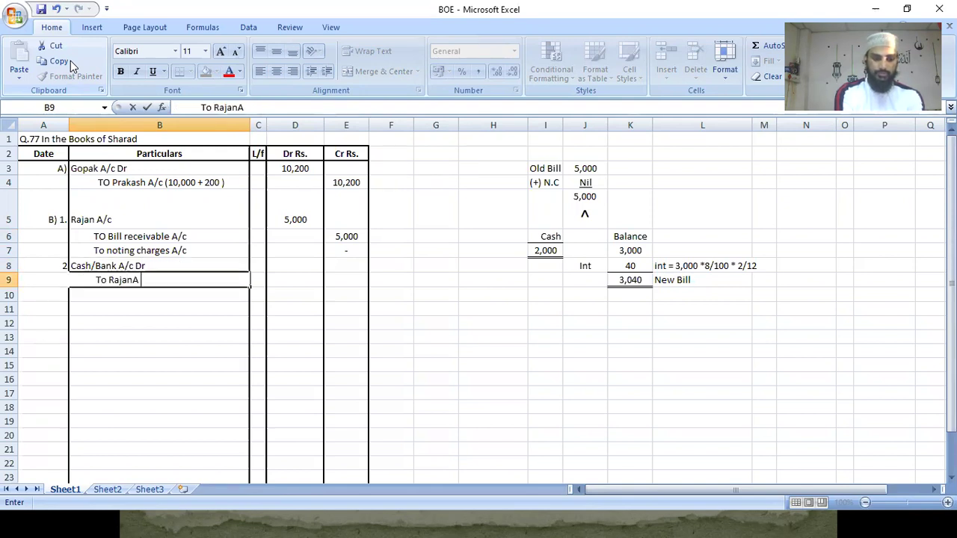
key(BackSpace)
text(A?)
key(BackSpace)
key(Left)
key(Right)
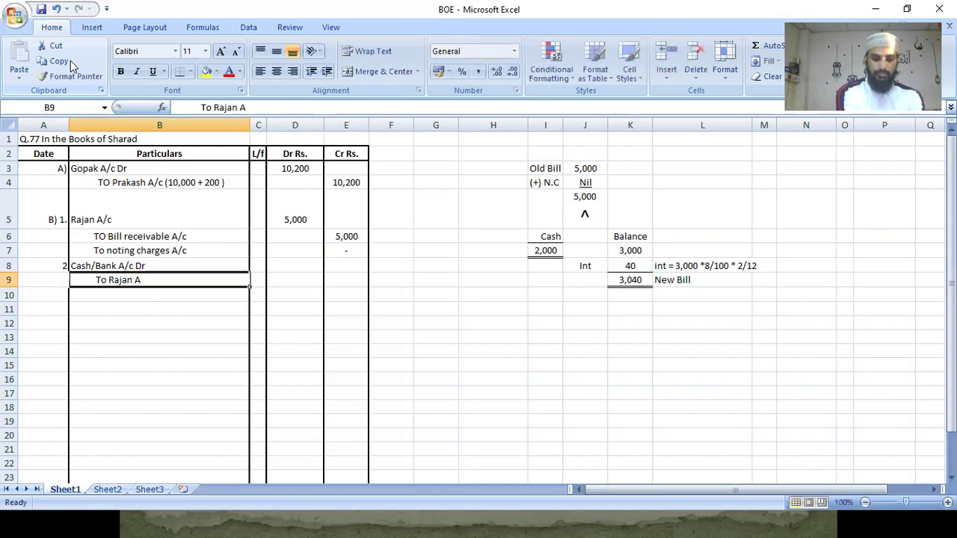
text(?)
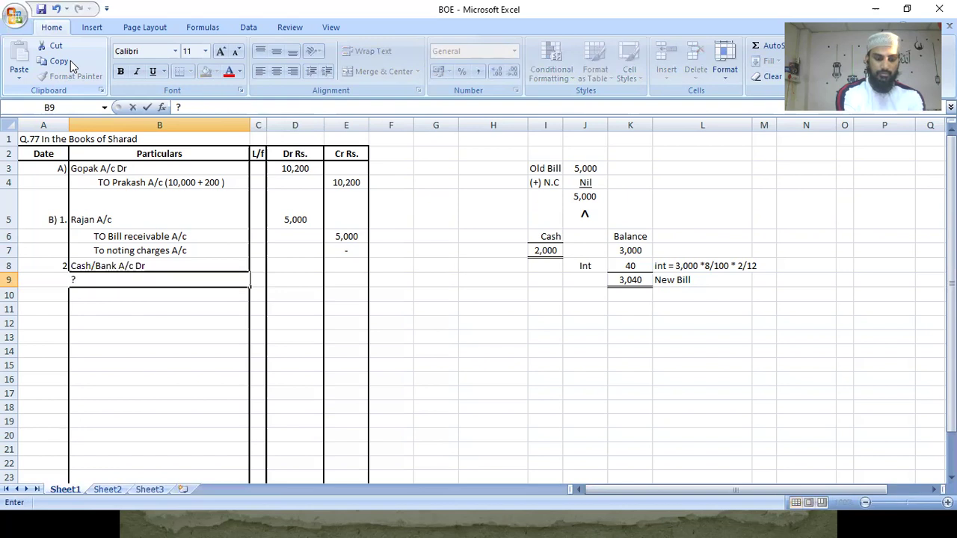
key(BackSpace)
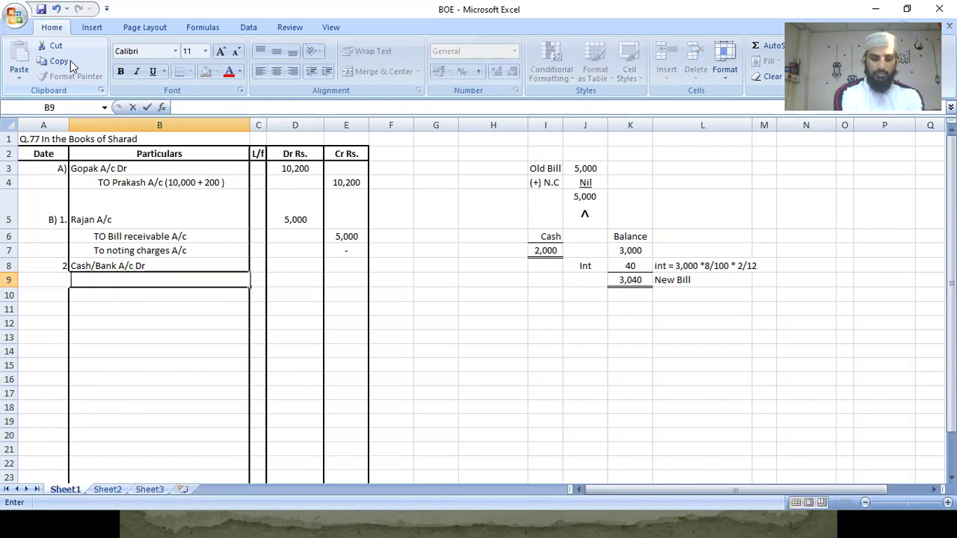
Step: Add the indented credit line for entry 2 in B9, naming the drawee's account in the form "To ... A/c"
text(T)
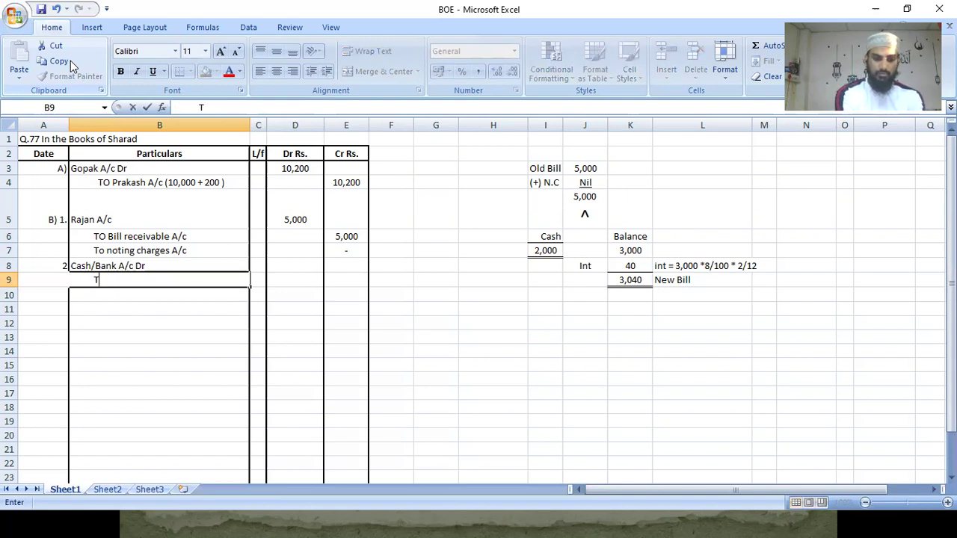
text(o Rajan)
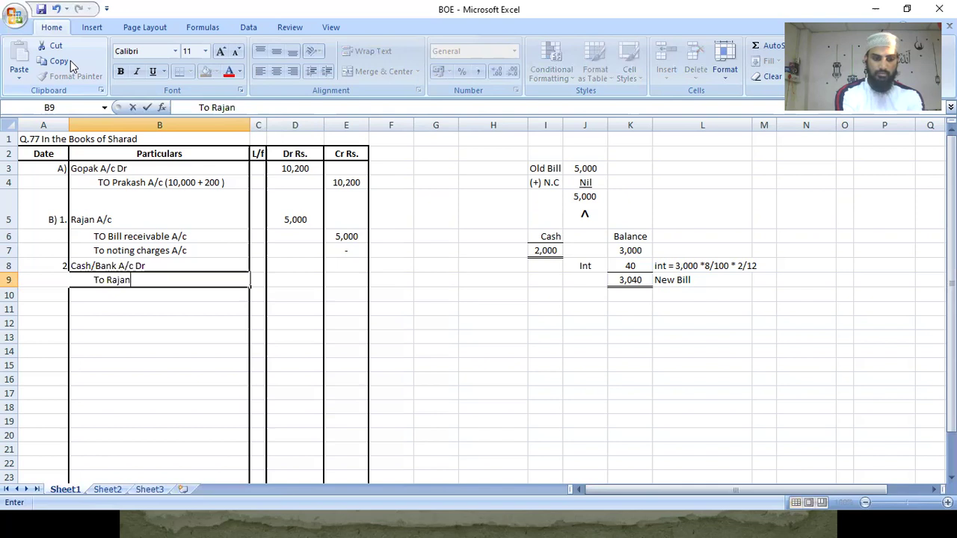
text( A/c)
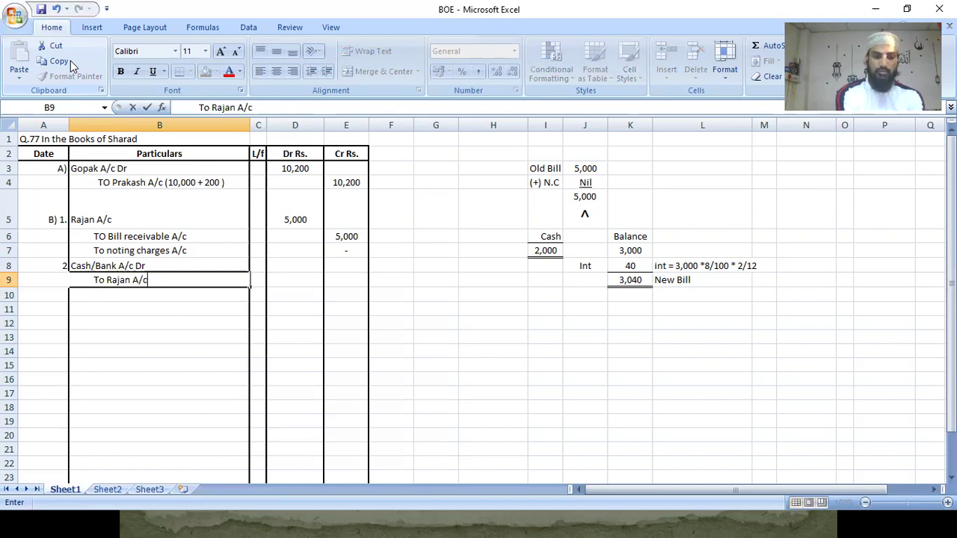
key(Return)
Step: Enter 2,000 as the debit amount in D8 and as the credit amount in E9 for entry 2
key(Up)
key(Up)
key(Right)
key(Right)
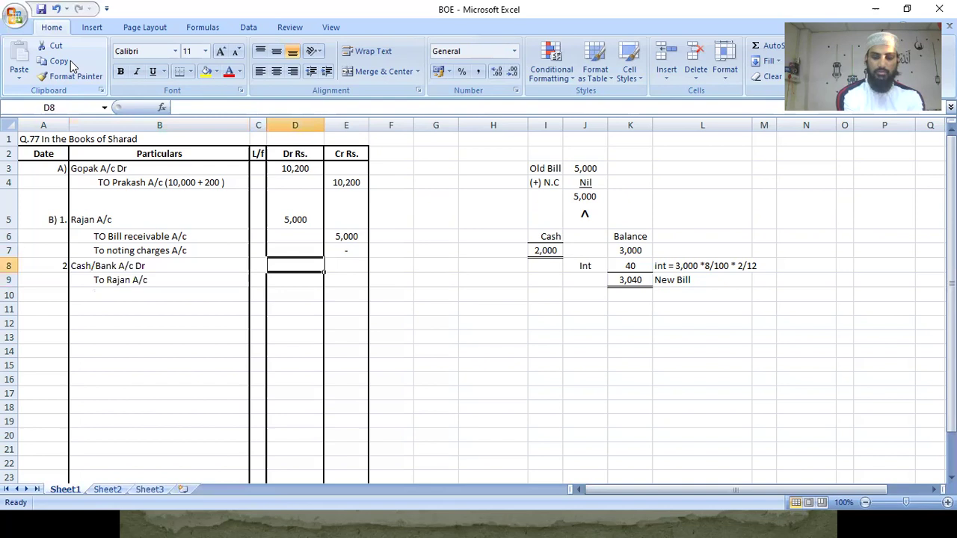
text(2,00)
text(00)
key(Return)
key(Right)
text(2)
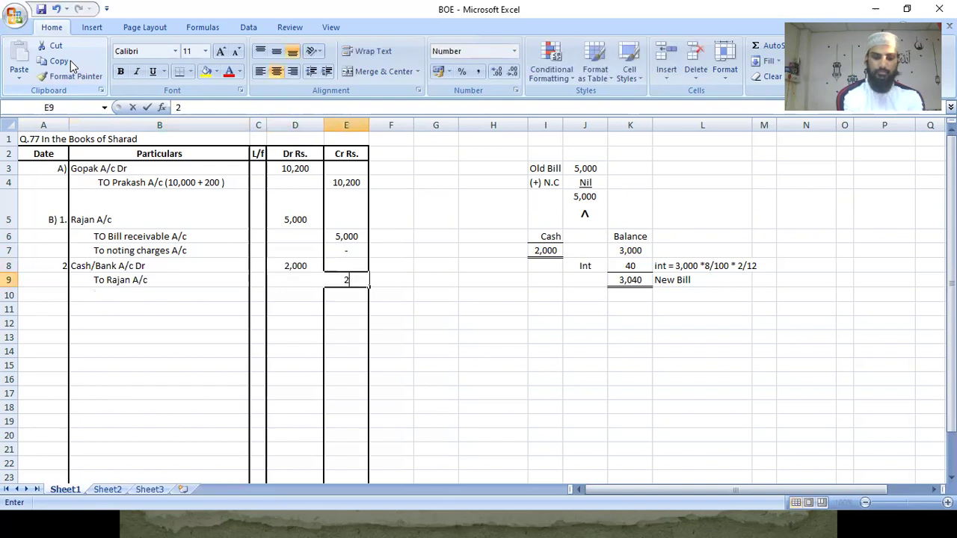
text(000)
key(Return)
Step: Number the next journal entry 3 in A10
key(Home)
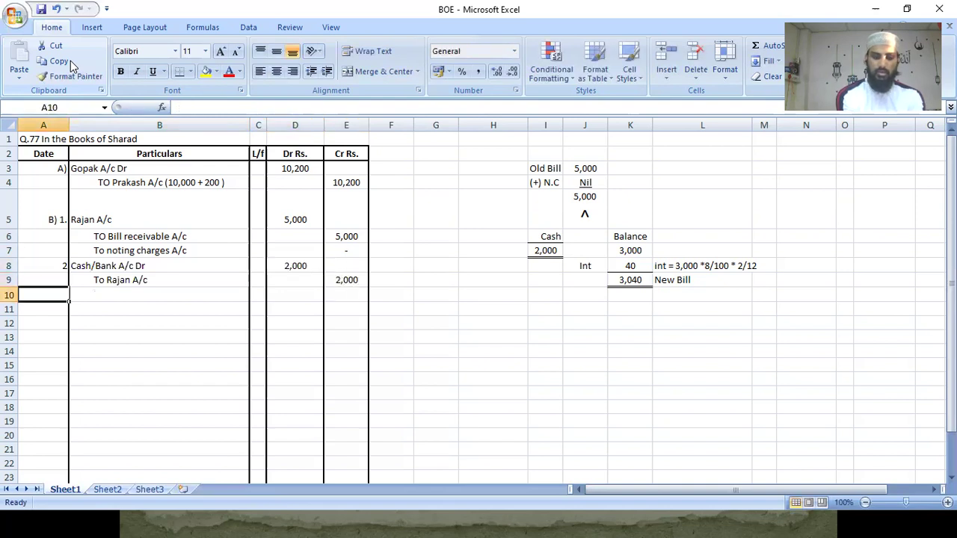
text(3)
key(Return)
key(Up)
key(Right)
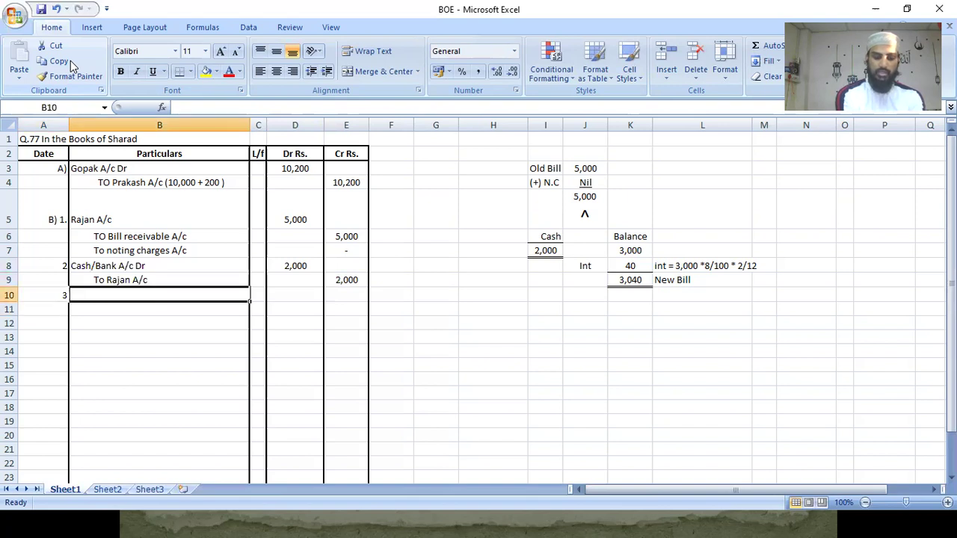
Step: Enter the drawee's account, ending in "A/c", as the debit line in B10 and the indented credit line "TO Interest A/c" in B11
text(Rja)
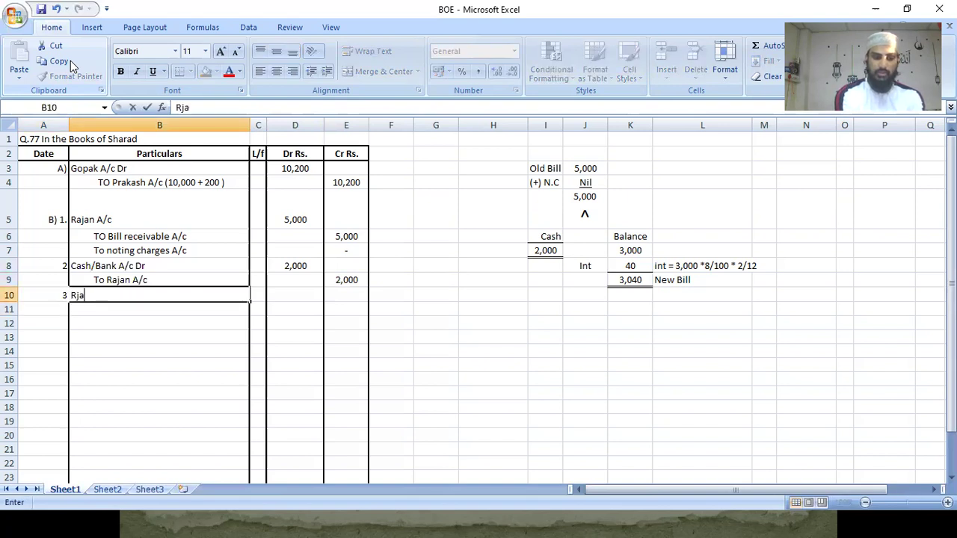
key(BackSpace)
key(BackSpace)
text(a)
key(Return)
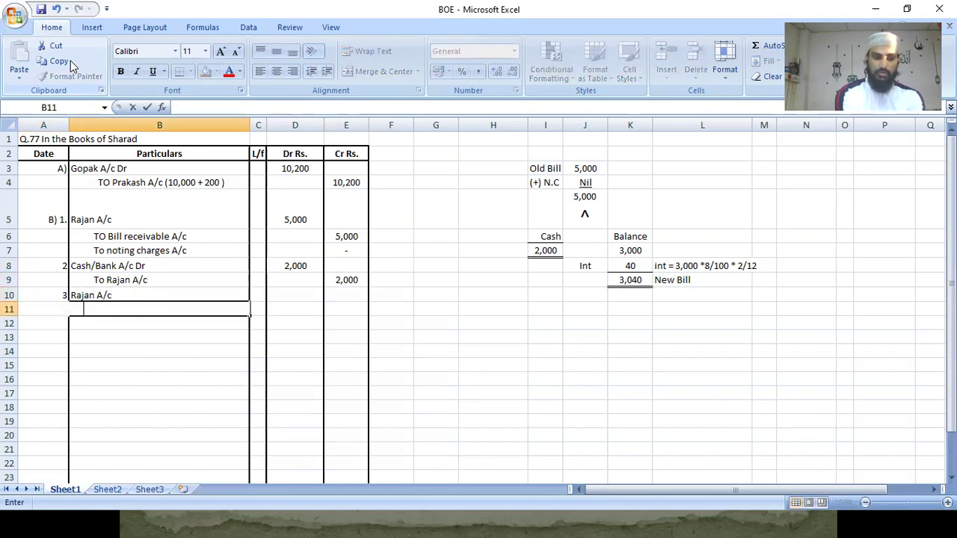
text(TO Interest A/c)
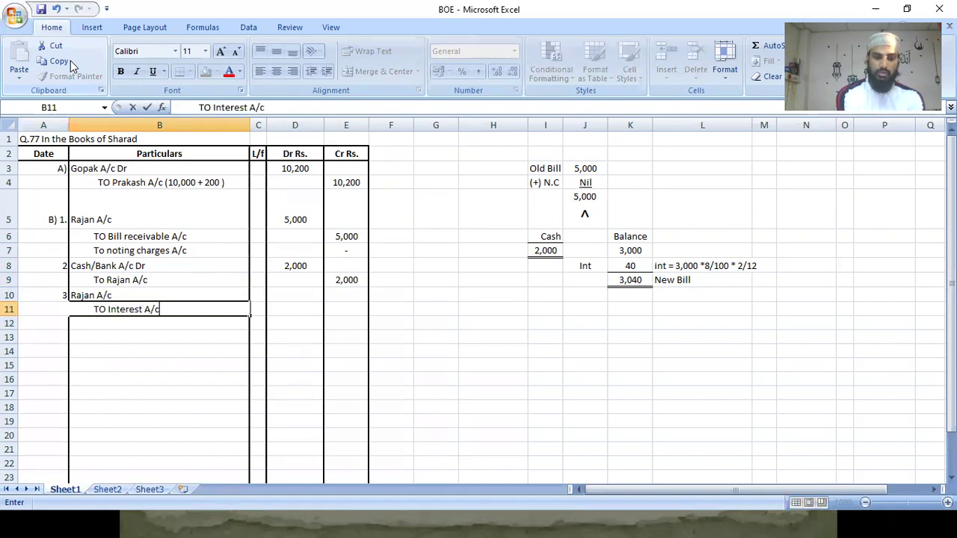
key(Return)
Step: Enter 40 as the debit amount in D10 and as the credit amount in E11 for the interest entry
key(Up)
key(Up)
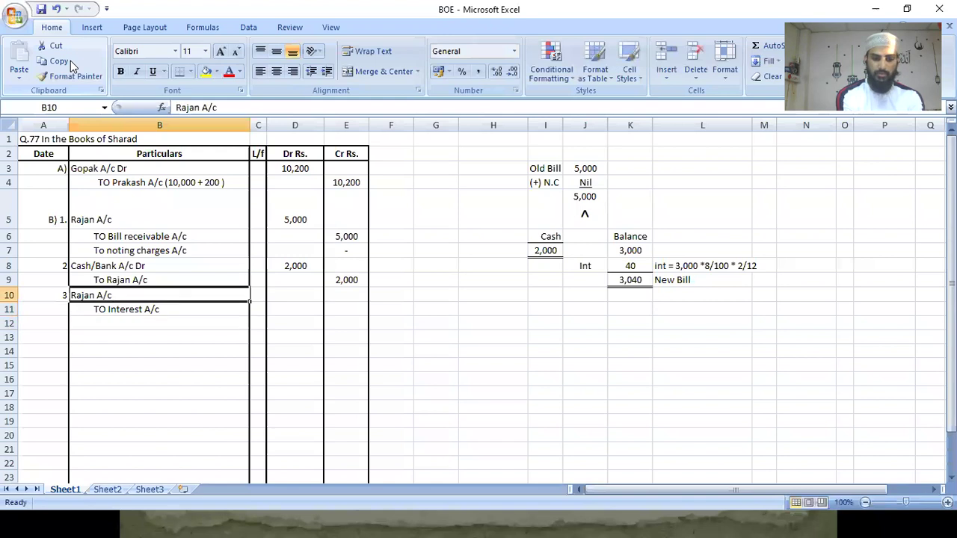
key(Right)
key(Right)
text(40)
key(Return)
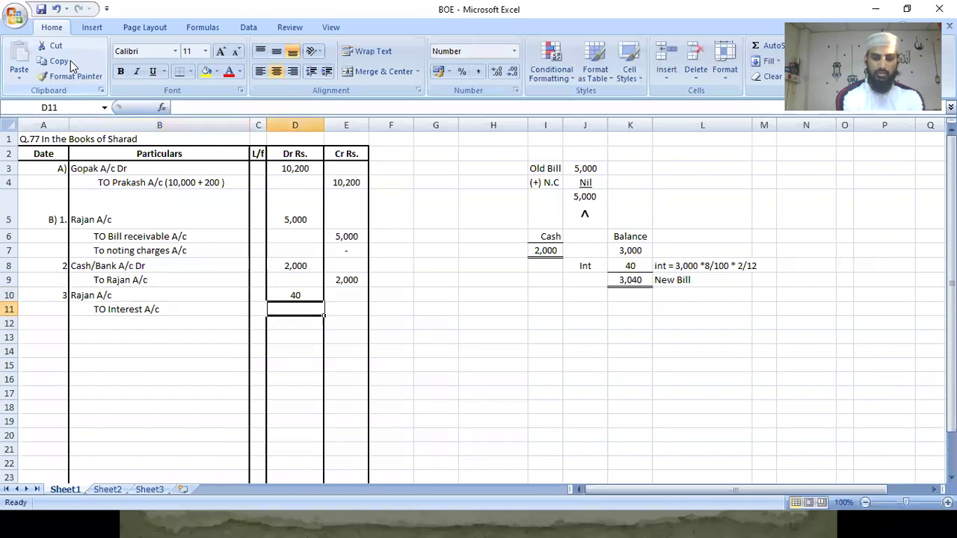
key(Right)
text(40)
key(Return)
Step: Number the next entry 4 in A12 and enter "Bill Receivalbe A/c Dr" as its debit line in B12
key(Left)
key(Left)
key(Left)
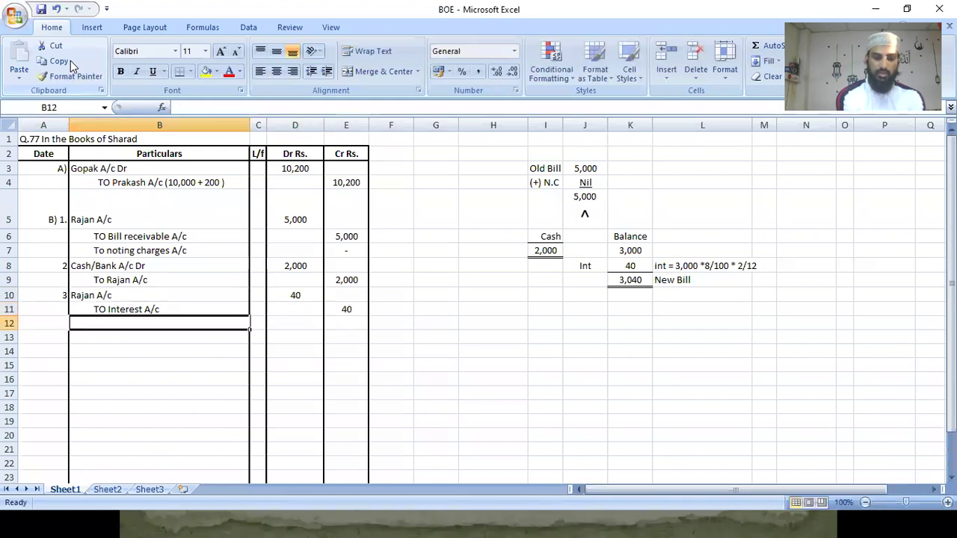
key(Left)
text(4)
key(Return)
key(Right)
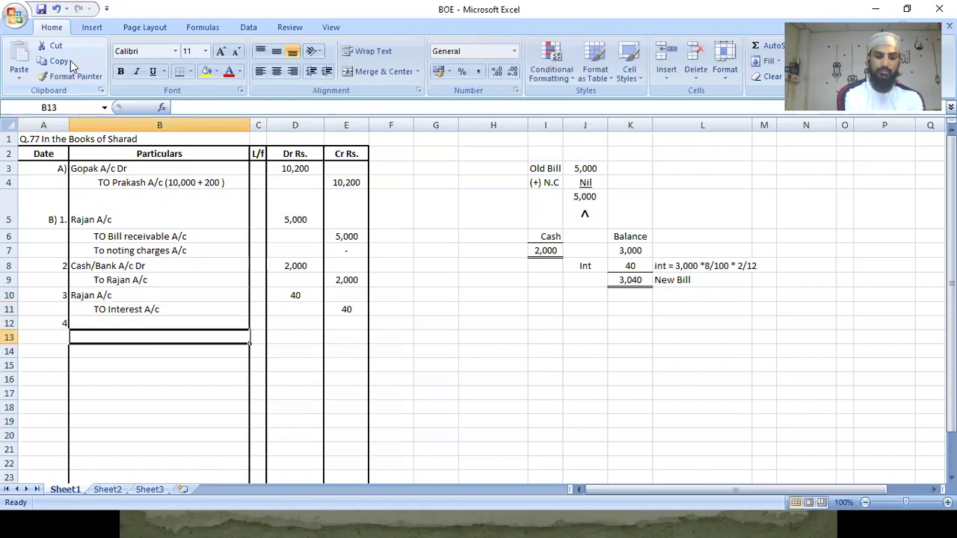
key(Up)
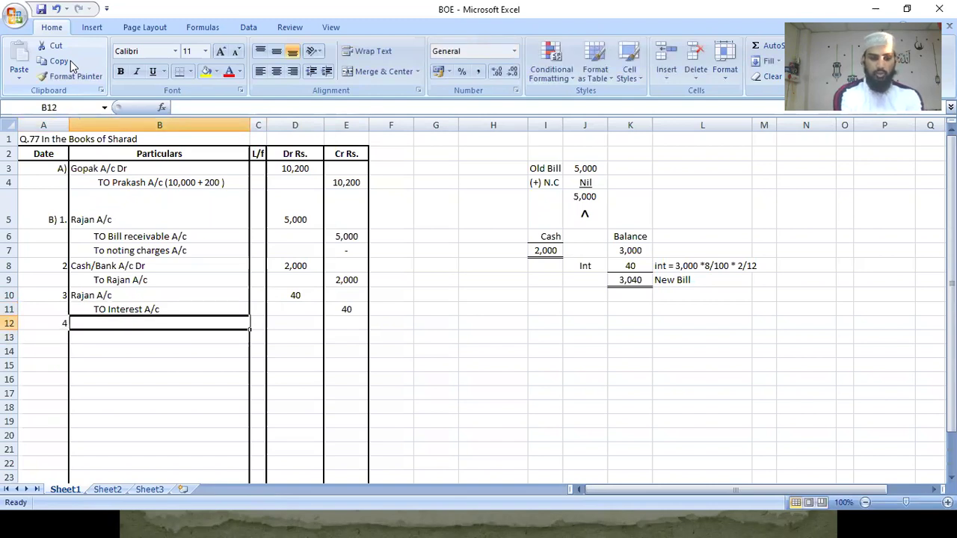
text(Bill Re)
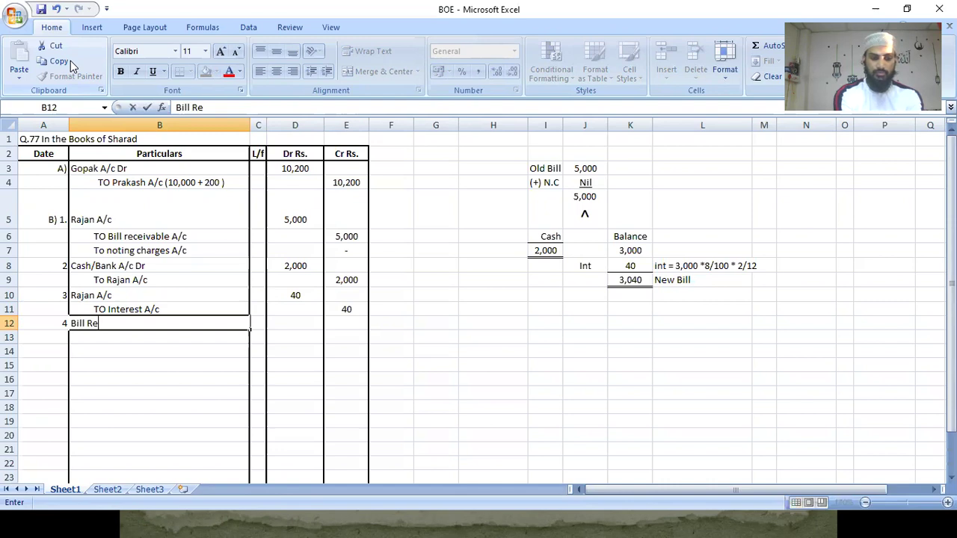
text(ceivalbe A)
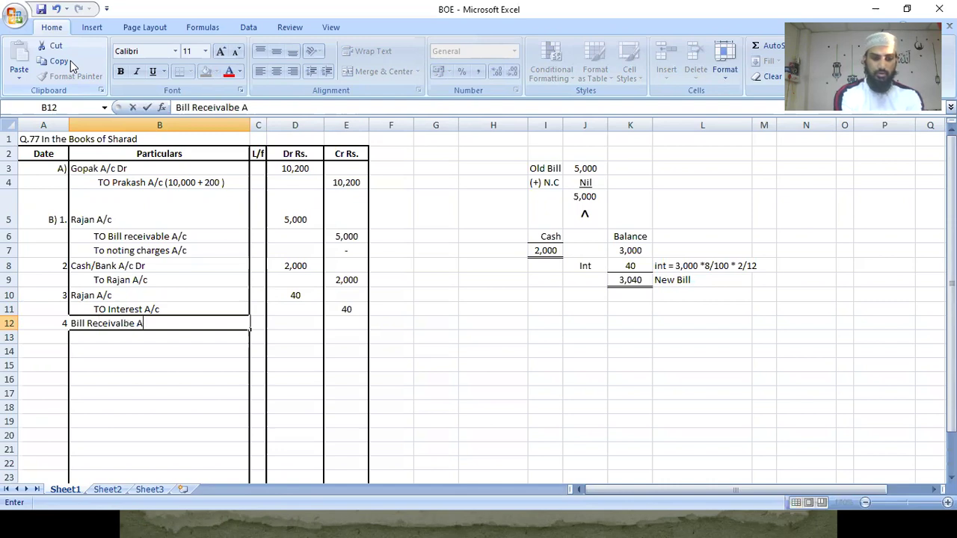
text(/c Dr)
key(Return)
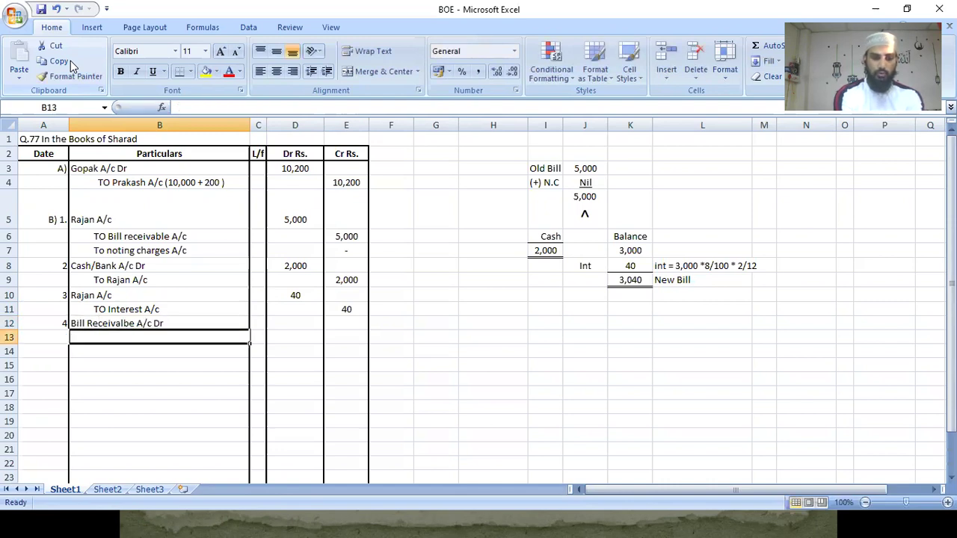
Step: Add the indented credit line for entry 4 in B13, naming the drawee's account in the form "To ... A/c"
text(T)
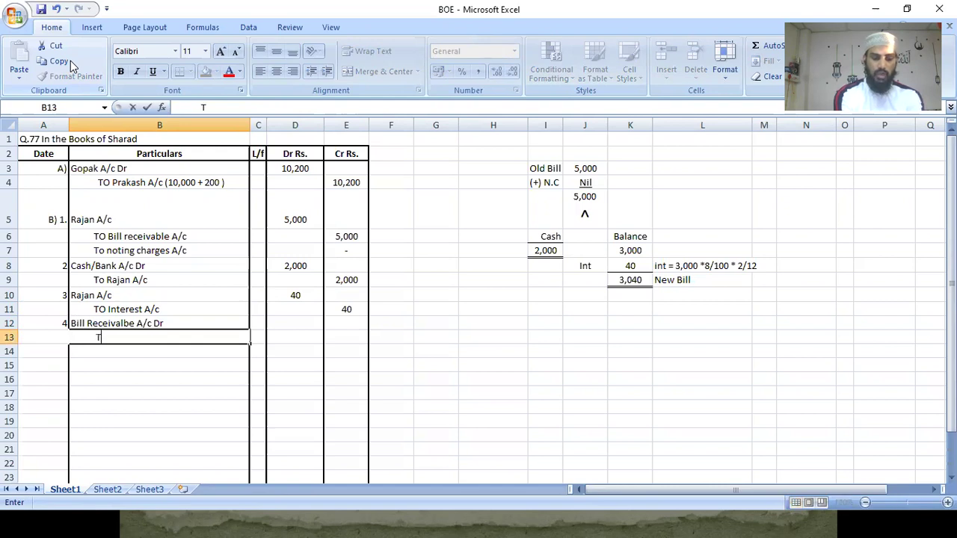
text(o R)
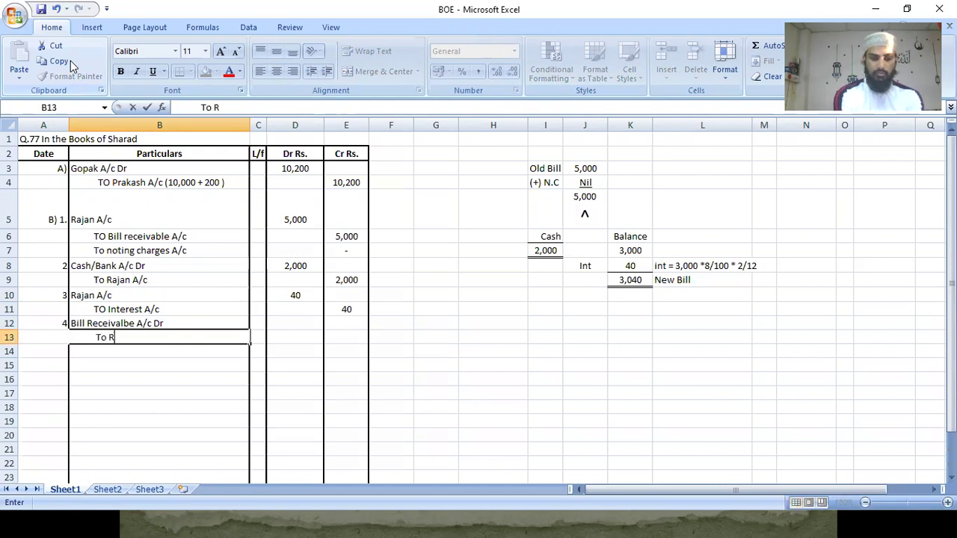
text(ja)
key(BackSpace)
key(BackSpace)
text(a)
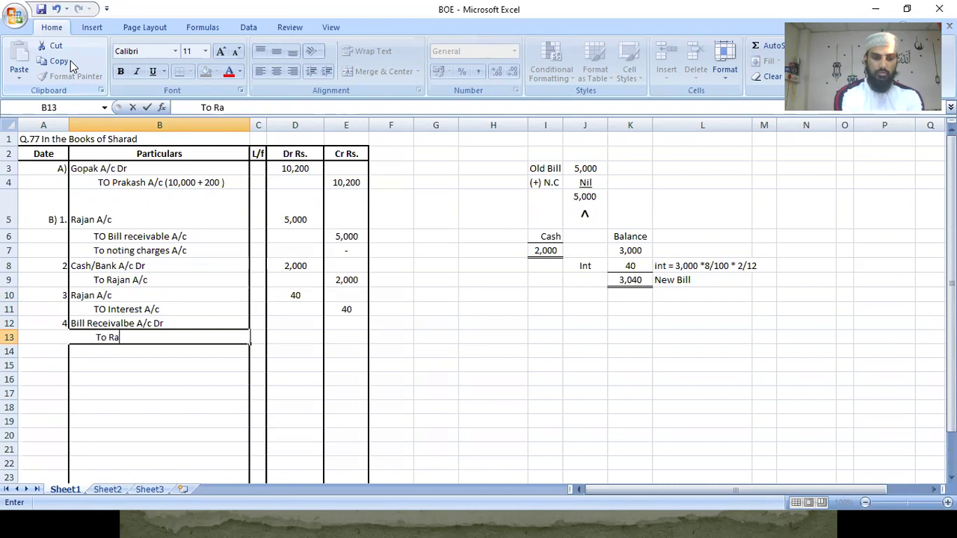
text(jan A/c)
key(Return)
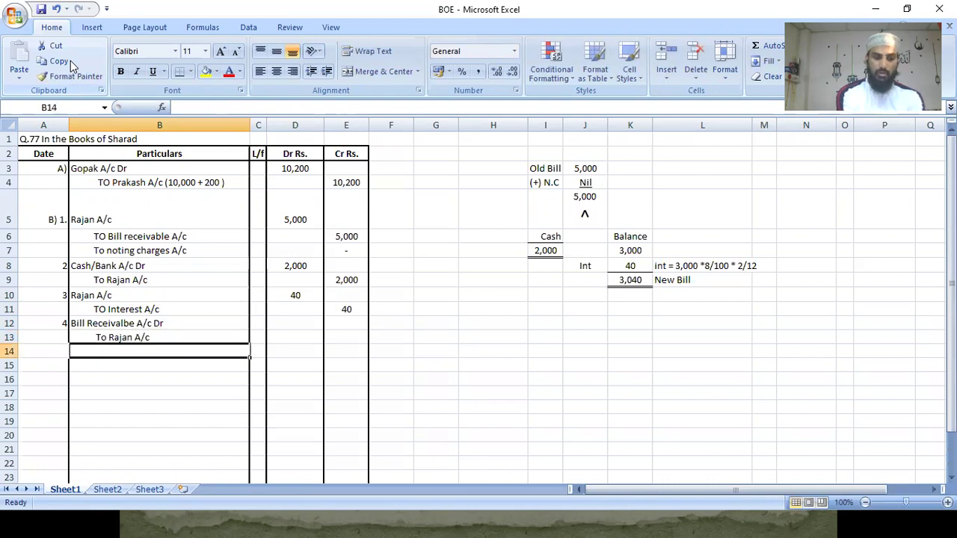
Step: Enter 3,040 as the debit amount in D12 and as the credit amount in E13 for the new bill entry
key(Up)
key(Up)
key(Right)
key(Right)
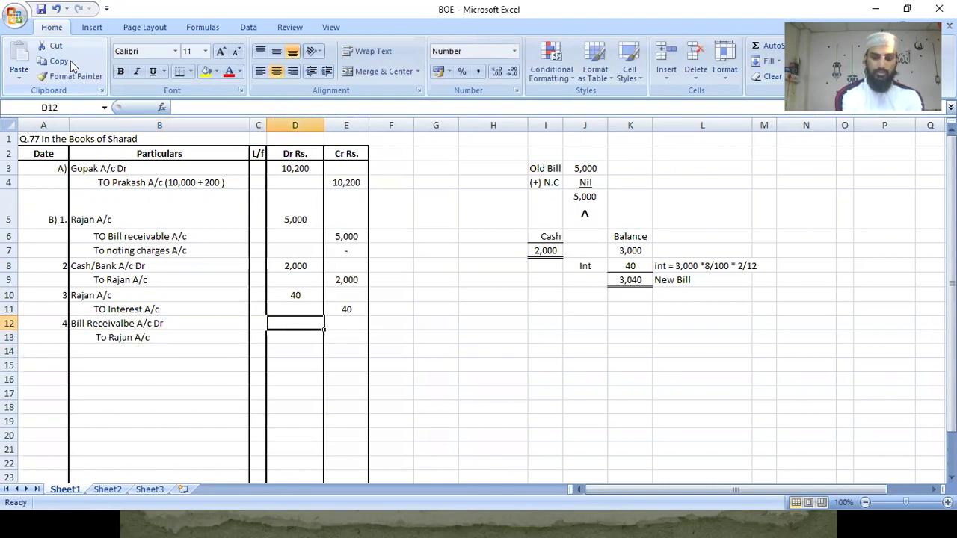
text(3040)
key(Down)
key(Right)
text(3,)
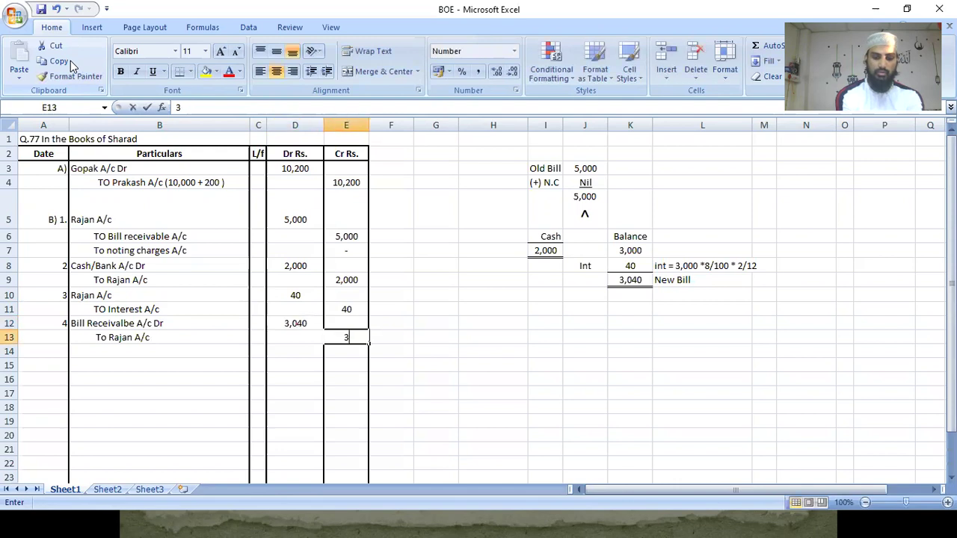
text(040)
key(Return)
key(Home)
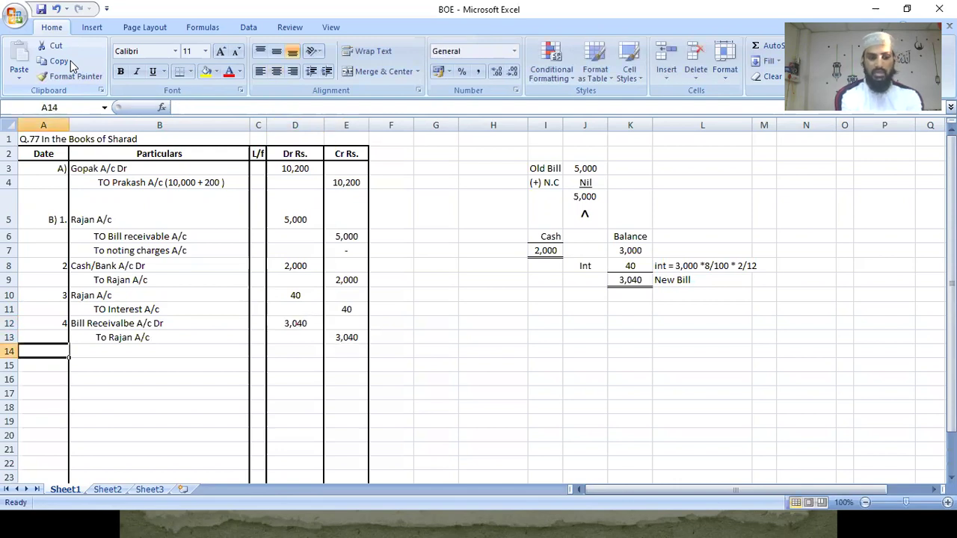
Step: Label the next entry C) in A14 and enter "Cash/Bank A/c Dr" as its first debit line in B14
text(C))
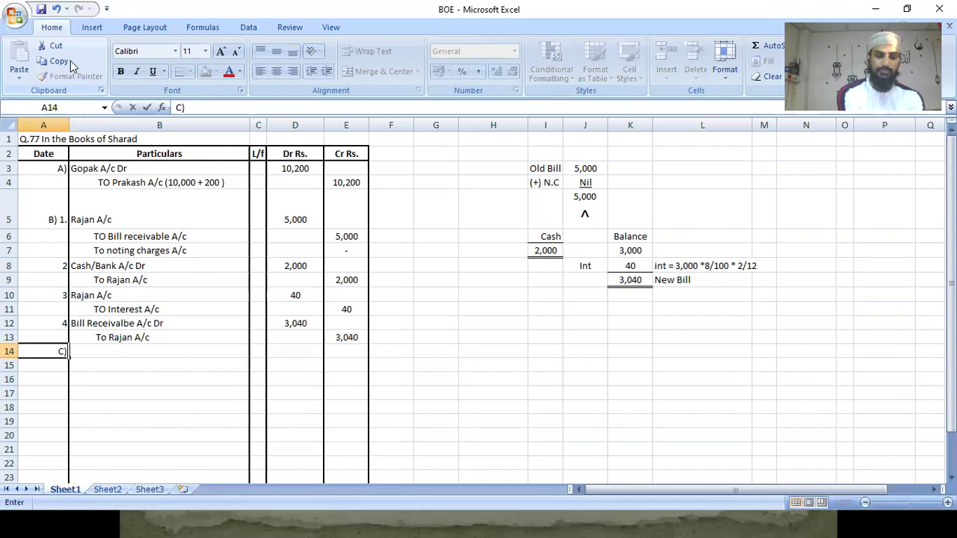
key(Return)
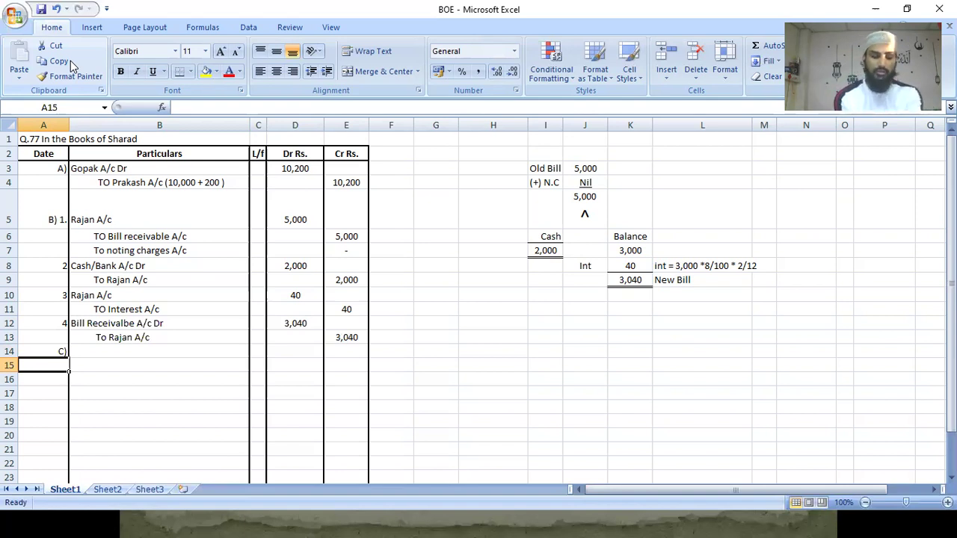
key(Tab)
key(Up)
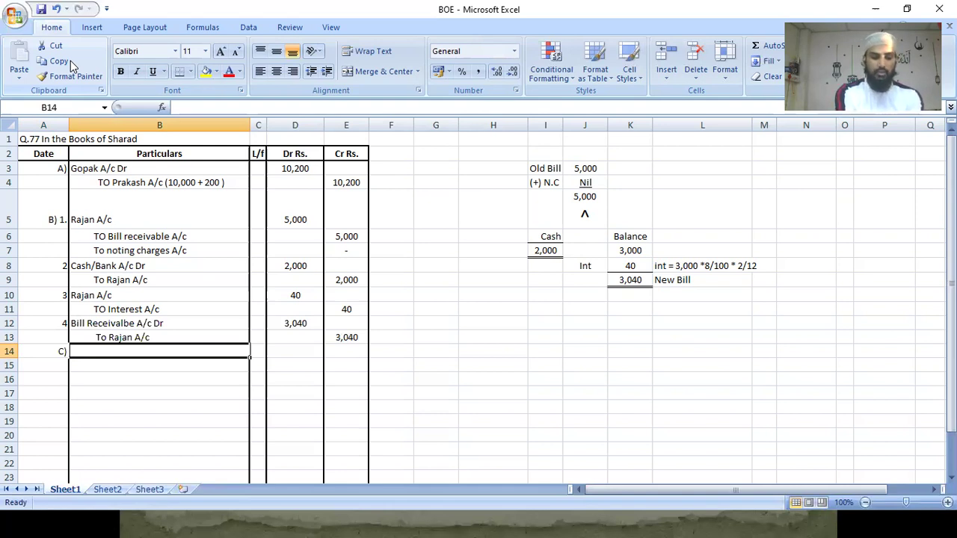
text(C)
key(Return)
Step: Add "Rebate A/c Dr" as entry C's second debit line in B15 and the indented credit line "TO Bill receivable A/c" in B16
text(Re)
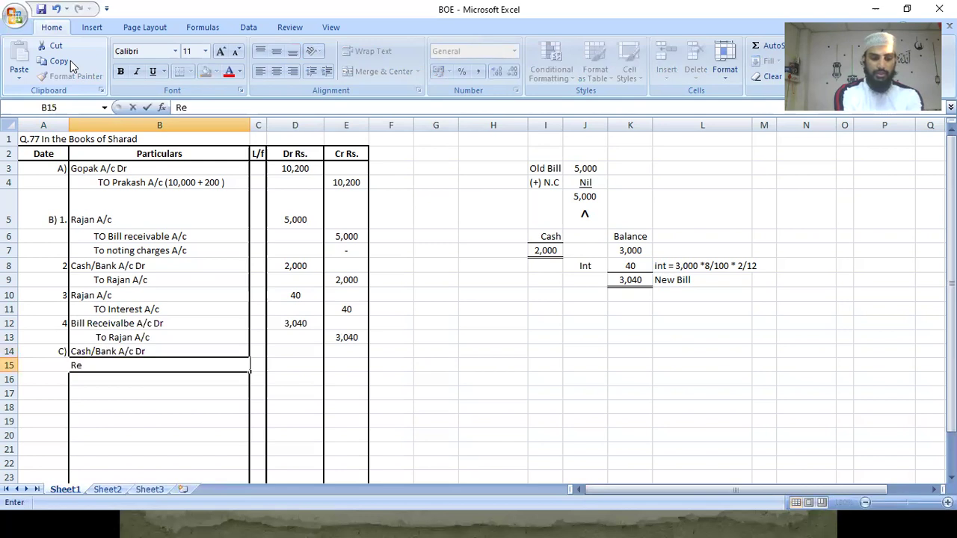
text(v)
key(BackSpace)
text(b)
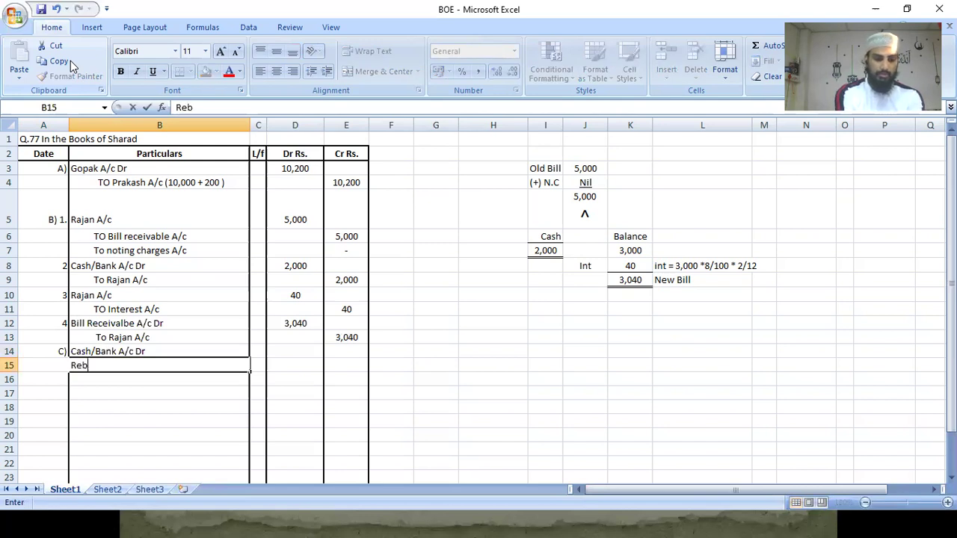
text(ate A?)
key(BackSpace)
text(/)
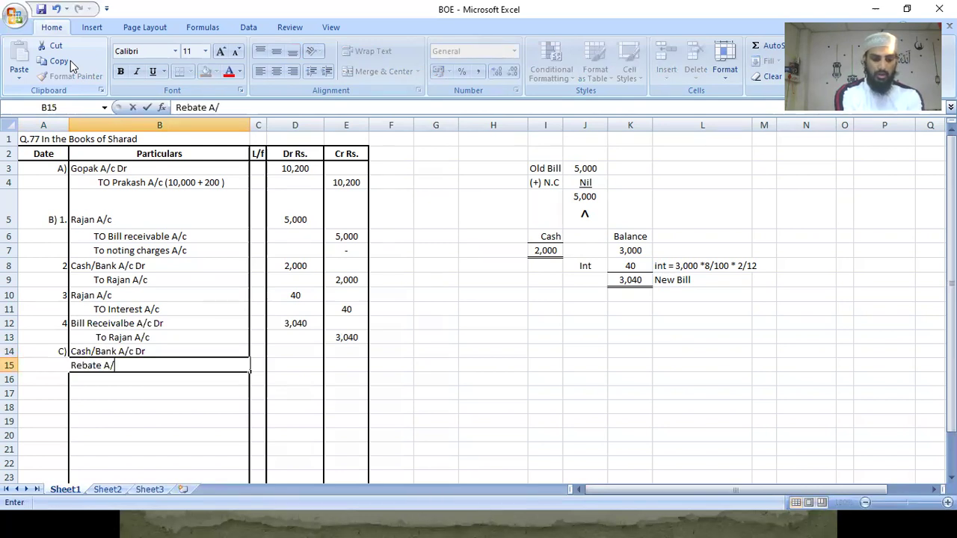
text(c Dr)
key(Return)
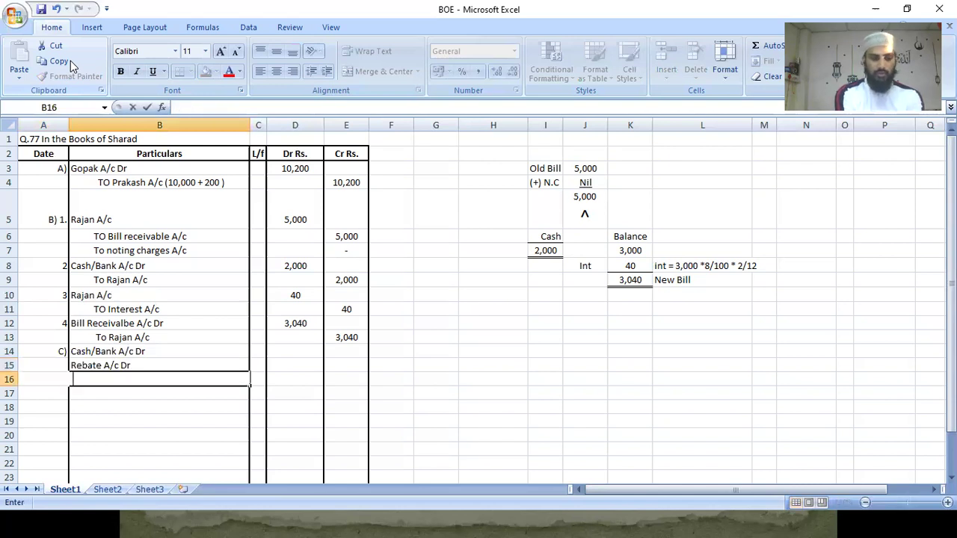
text(To B)
key(Return)
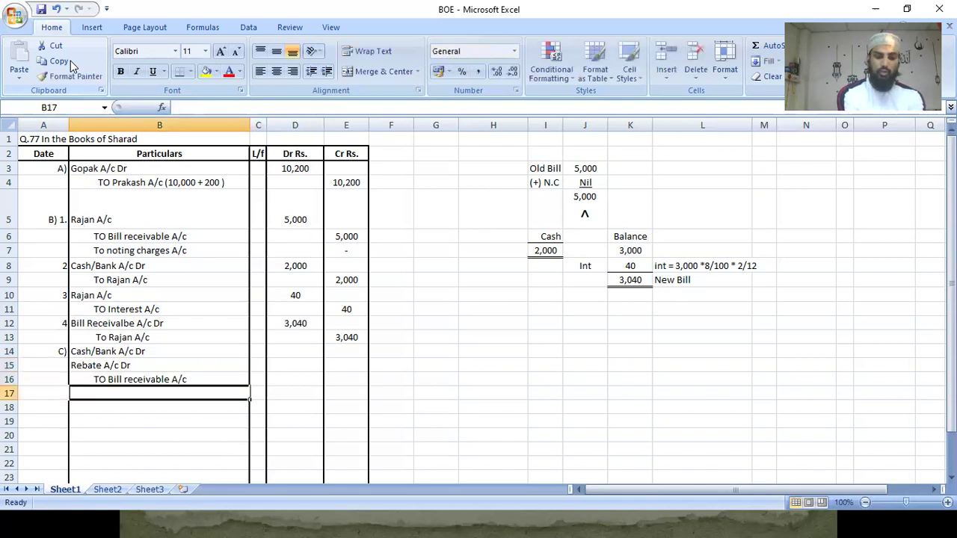
Step: Enter 1,000 as the credit amount for the bill receivable line of entry C in E16
key(Up)
key(Right)
key(Right)
key(Right)
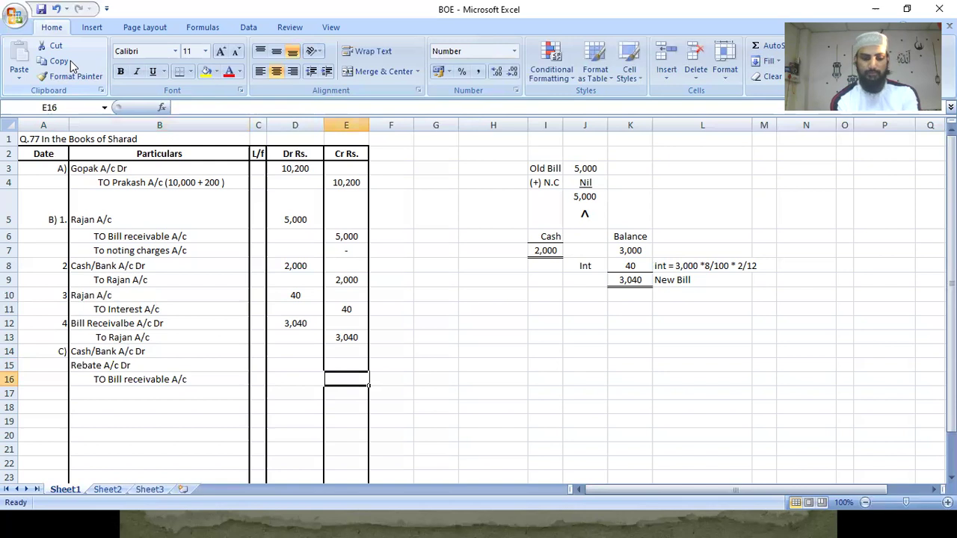
text(1000)
key(Up)
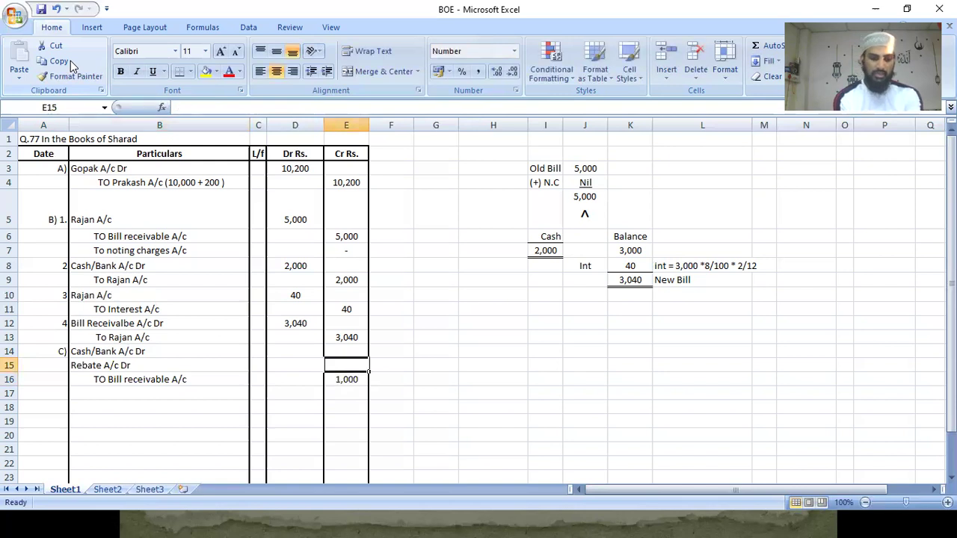
Step: Enter the debit amounts of entry C: 960 for cash/bank in D14 and 40* for rebate in D15
key(Up)
key(Left)
text(960)
key(Return)
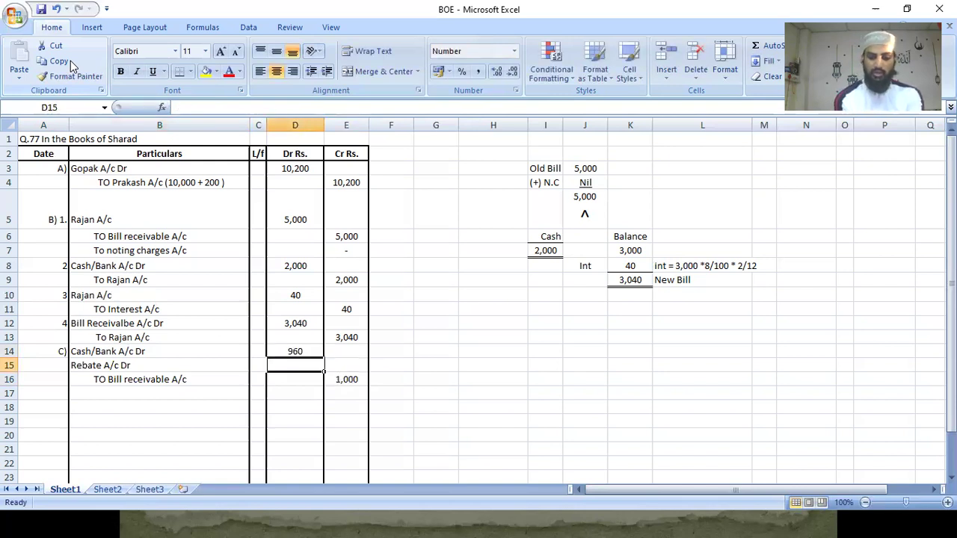
text(40*)
key(Return)
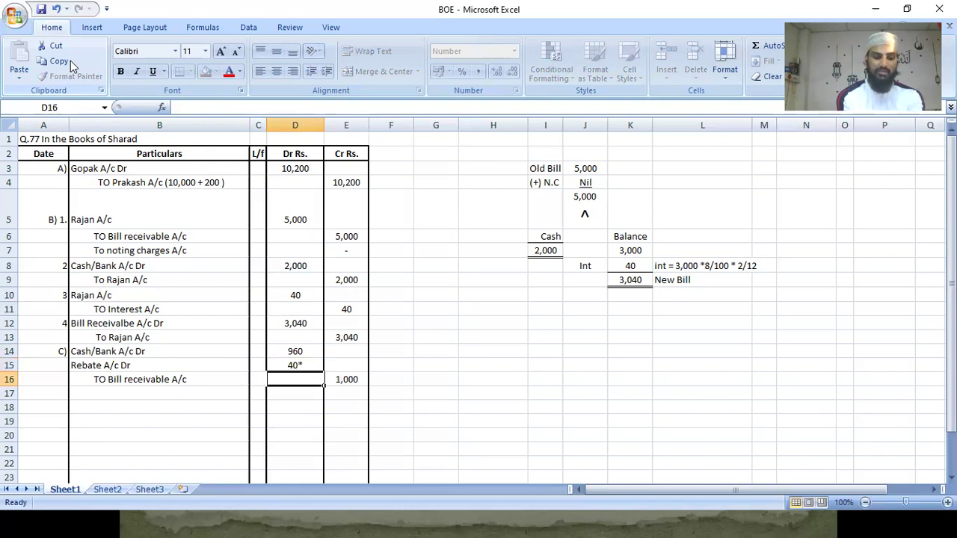
Step: Label the next entry D) in A17 and enter "Bank for collection A/c Dr" as its debit line in B17
key(Return)
key(Home)
text(D)
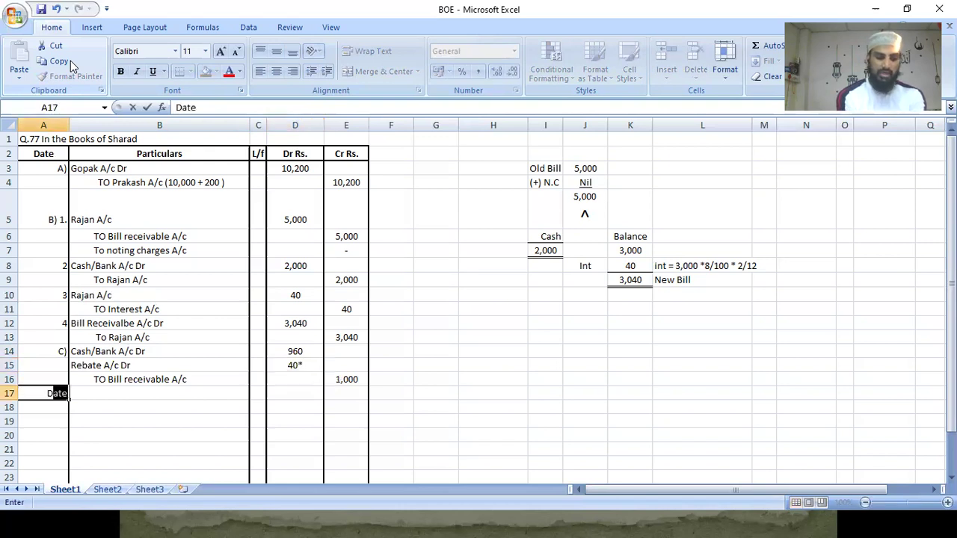
text())
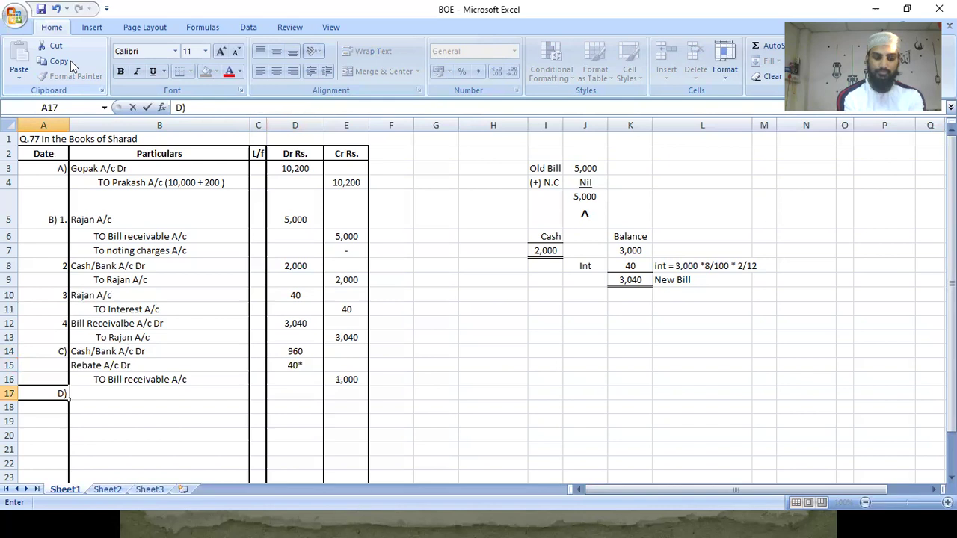
key(Tab)
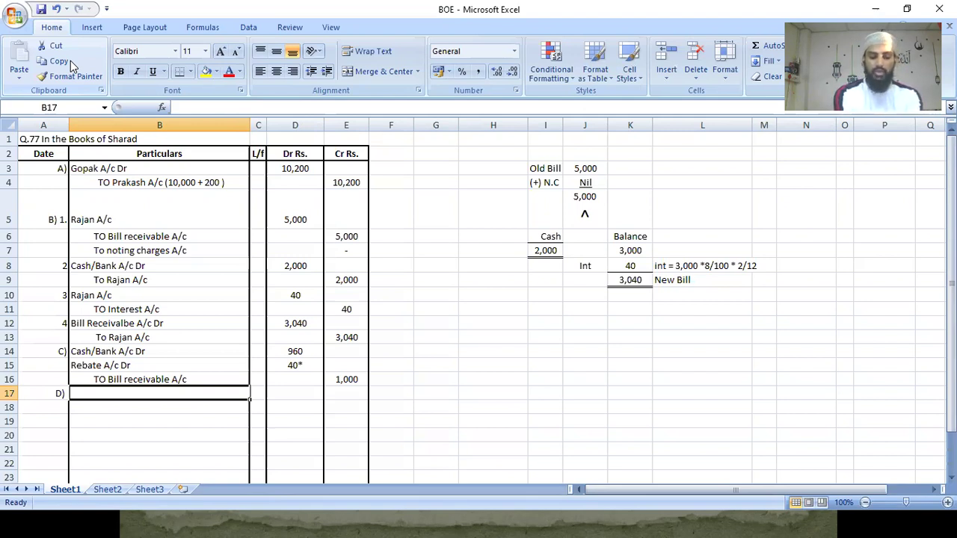
text(Bank )
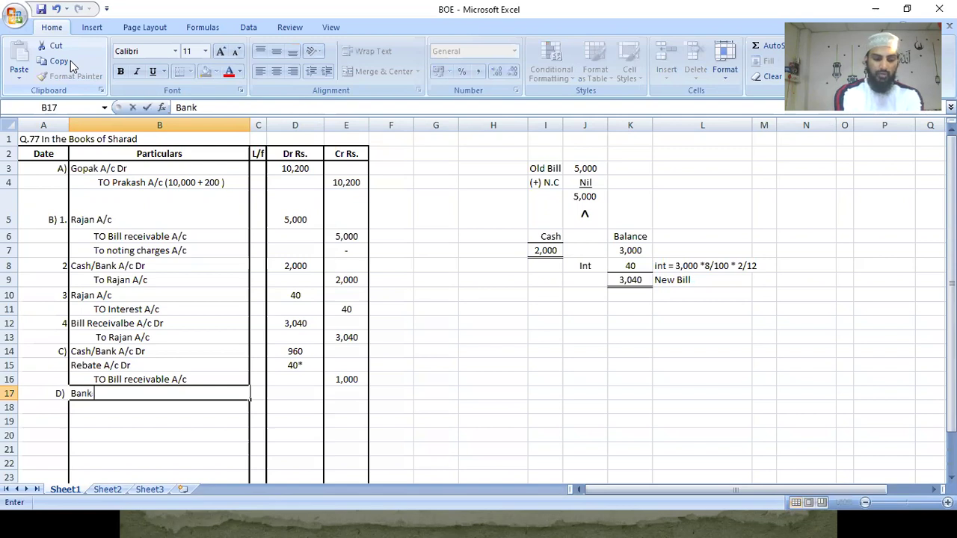
text(for collection)
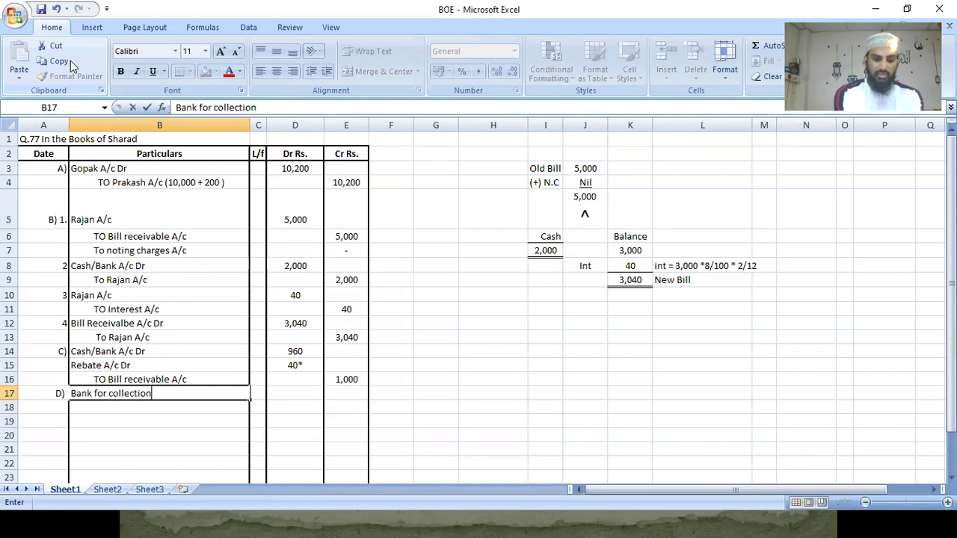
text( A/c Dr)
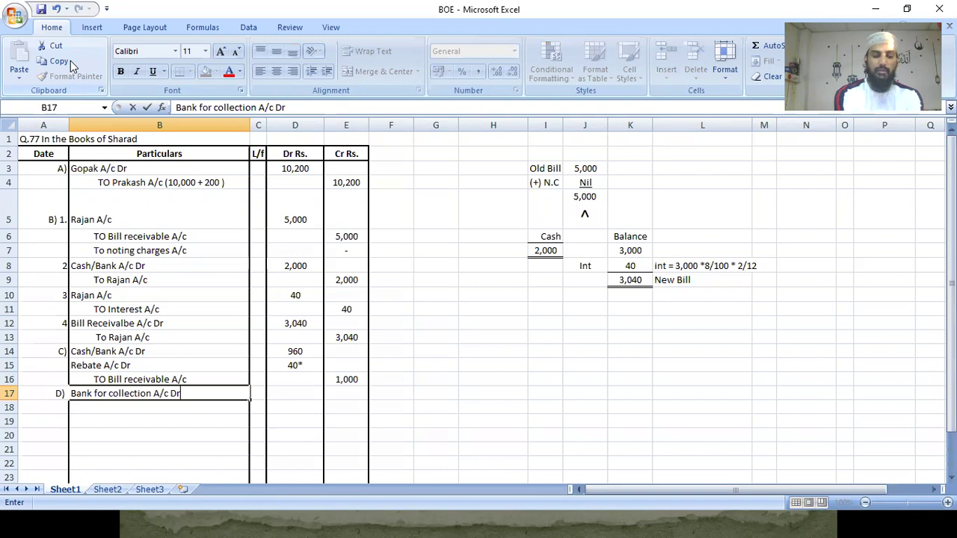
key(Return)
Step: Add the indented credit line for entry D in B18, crediting the bill receivable account
text(To )
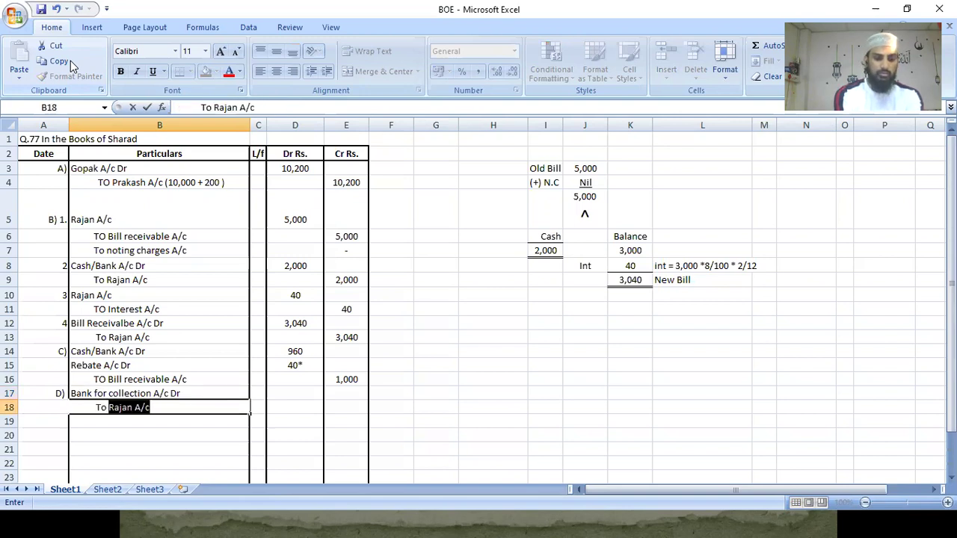
text(Bill Receiv)
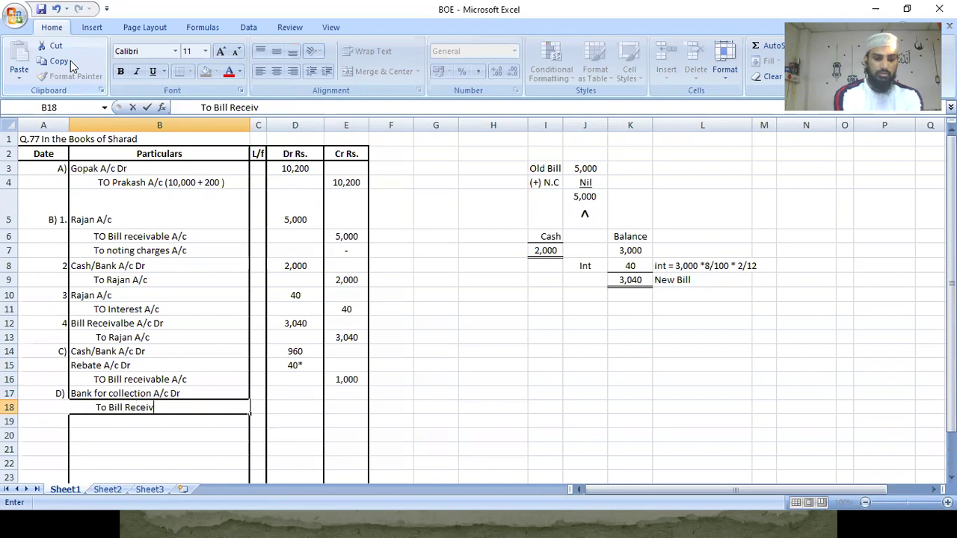
Step: Complete the "To Bill Receivable A/c" line in B18 and enter 8,000 as the debit in D17 and the credit in E18
text(able A/c)
key(Return)
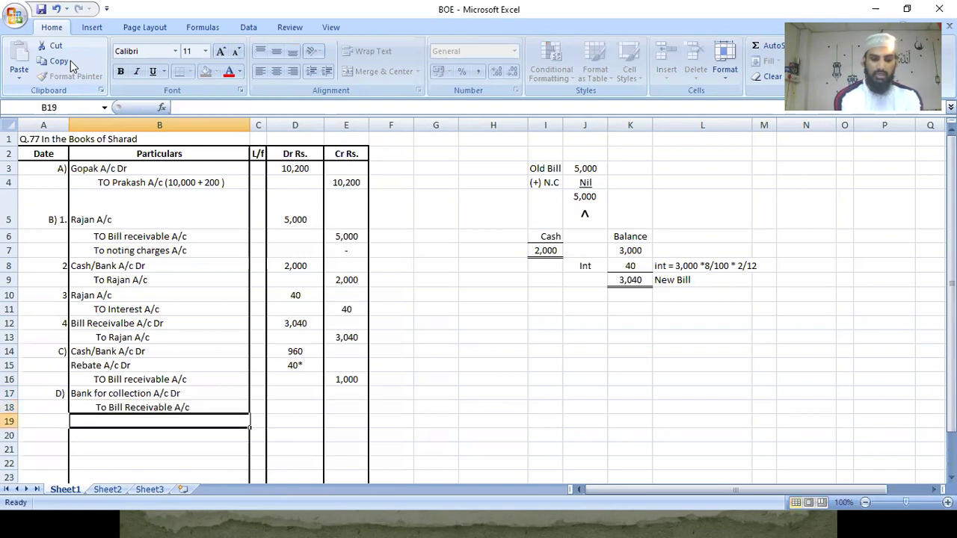
key(Up)
key(Up)
key(Right)
key(Right)
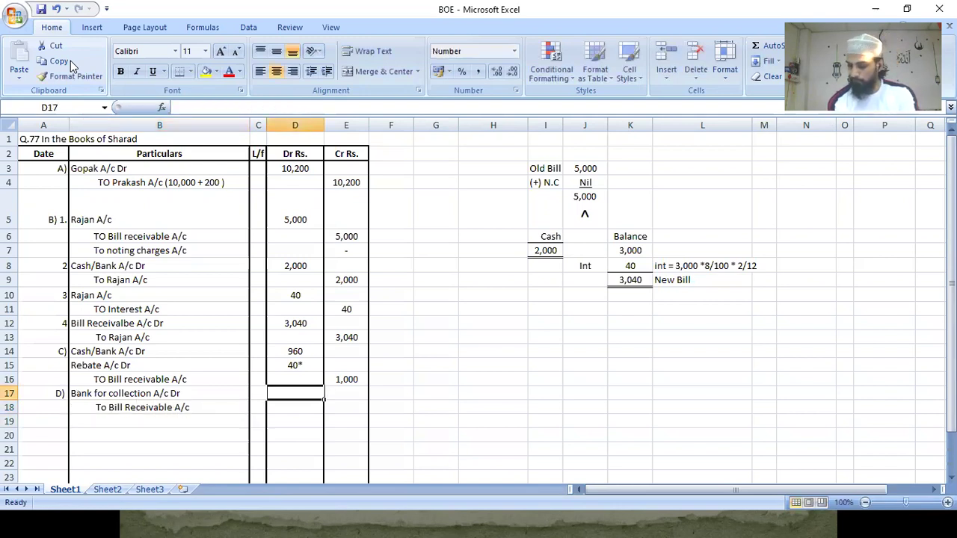
text(8,000)
key(Return)
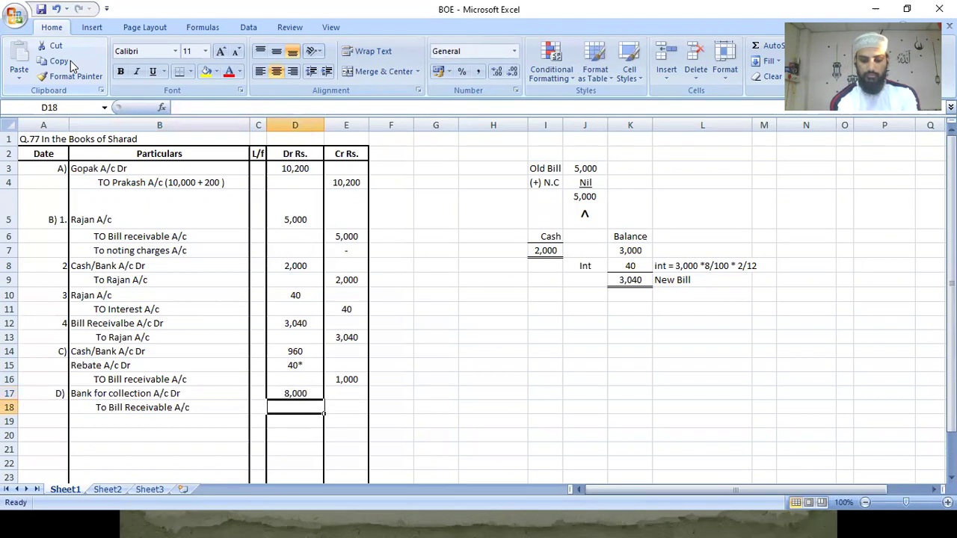
key(Right)
text(8000)
key(Return)
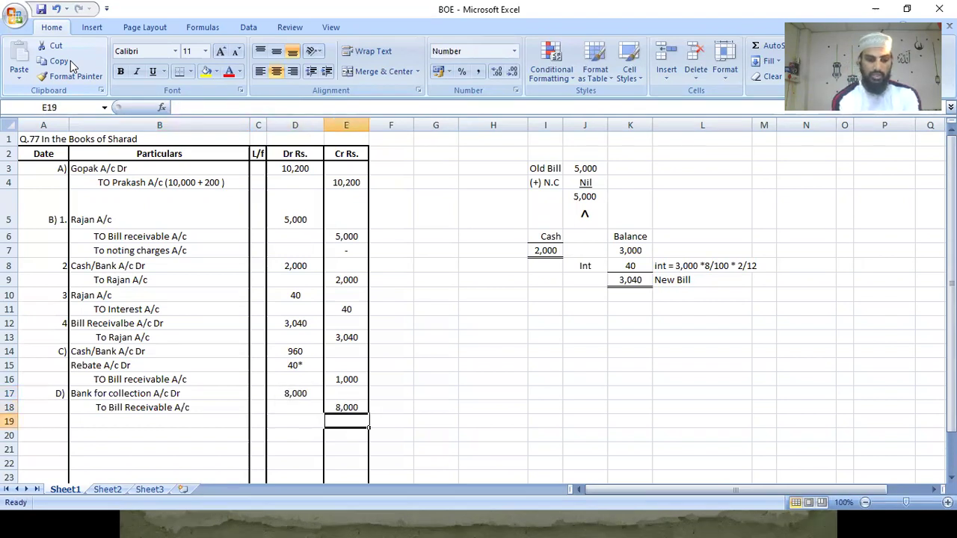
Step: Extend the entry label in A17 to "D) 1." and number the following entry 2 in A19
key(Home)
key(Up)
key(Up)
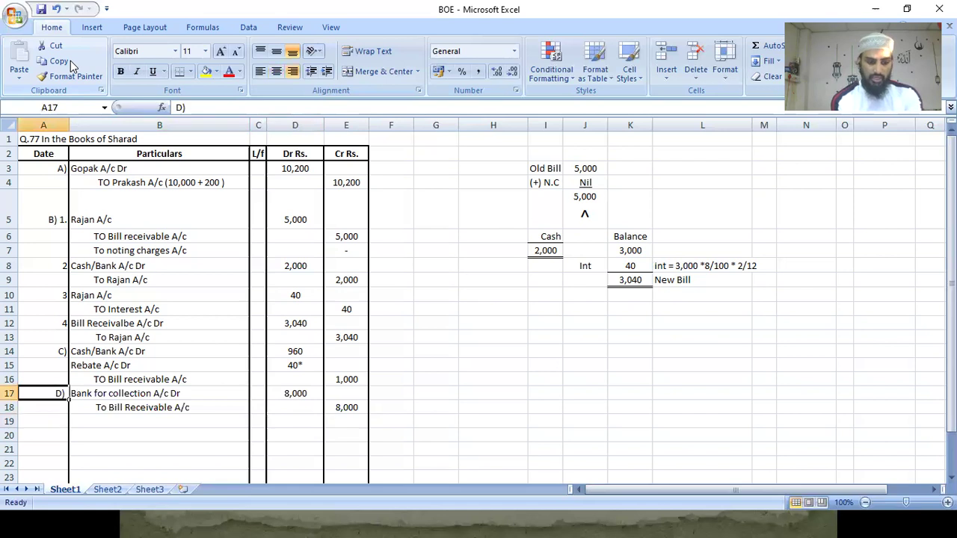
key(F2)
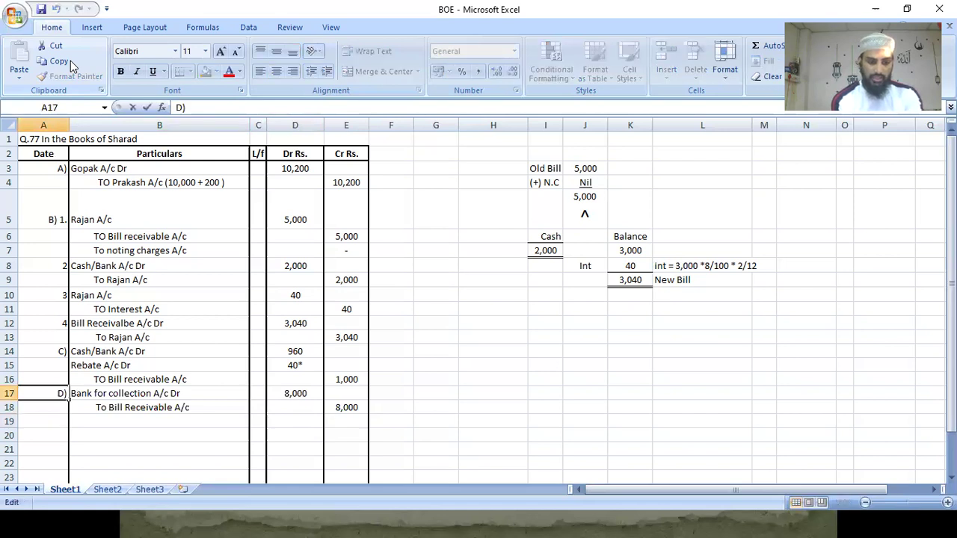
key(F2)
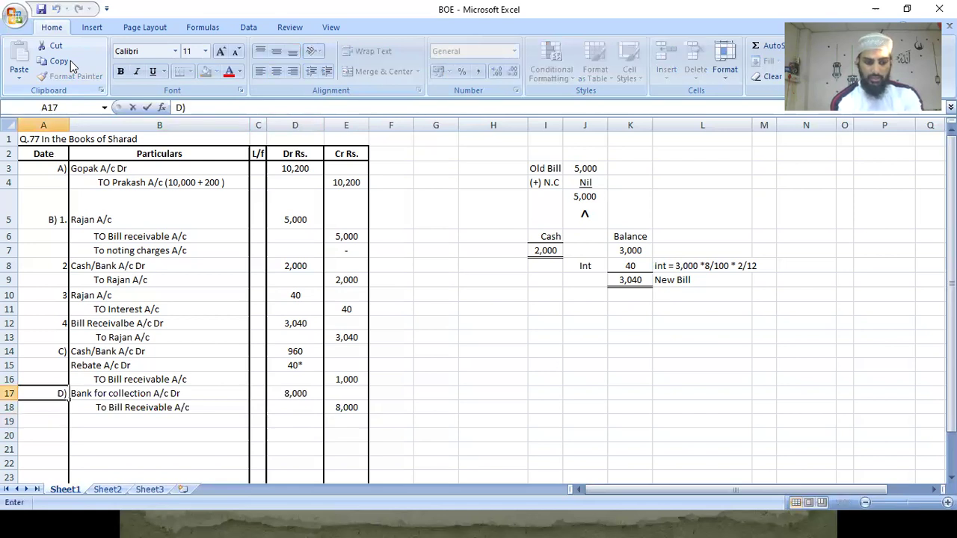
text(1.)
key(Return)
key(Return)
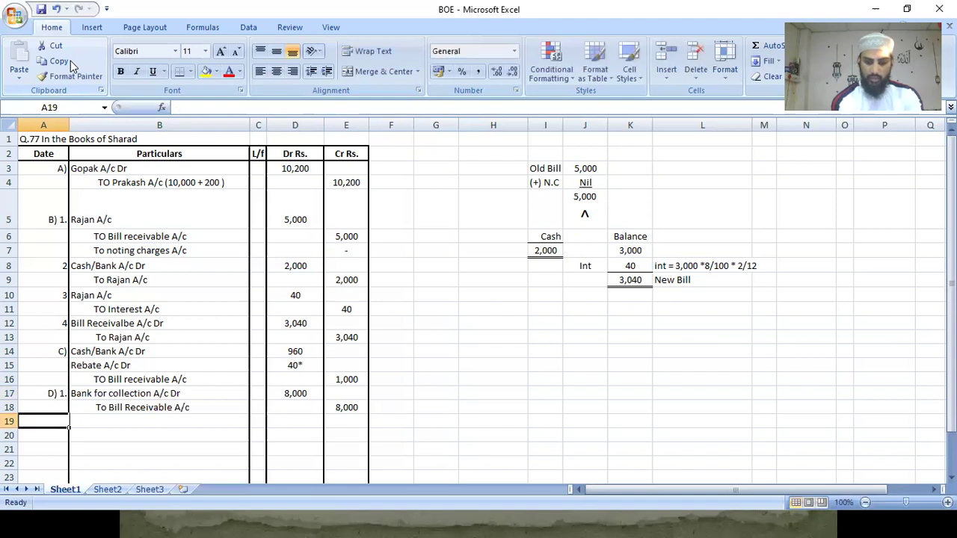
text(2)
key(Return)
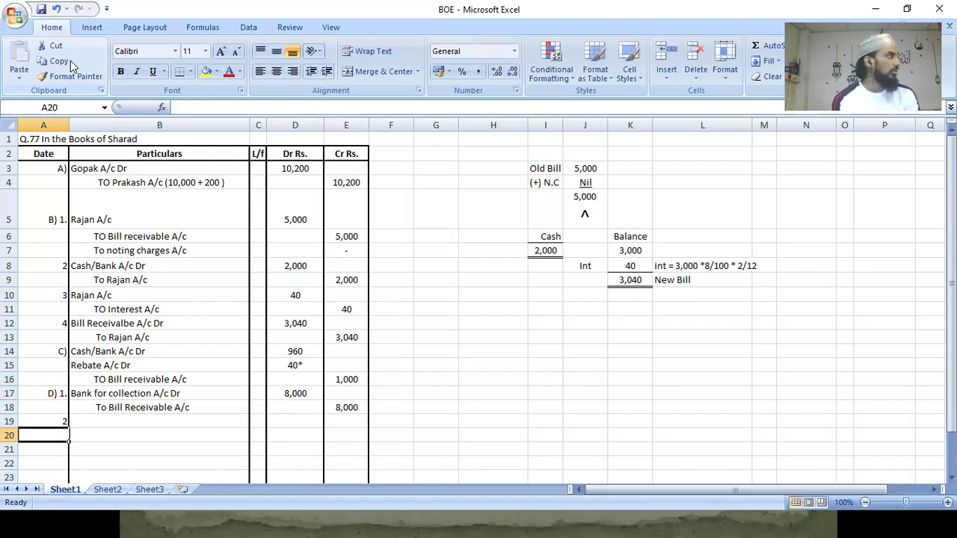
Step: Enter the bill acceptor's personal account with "A/c Dr" in B19 and an indented "To Bank for collection A/c" in B20
key(Tab)
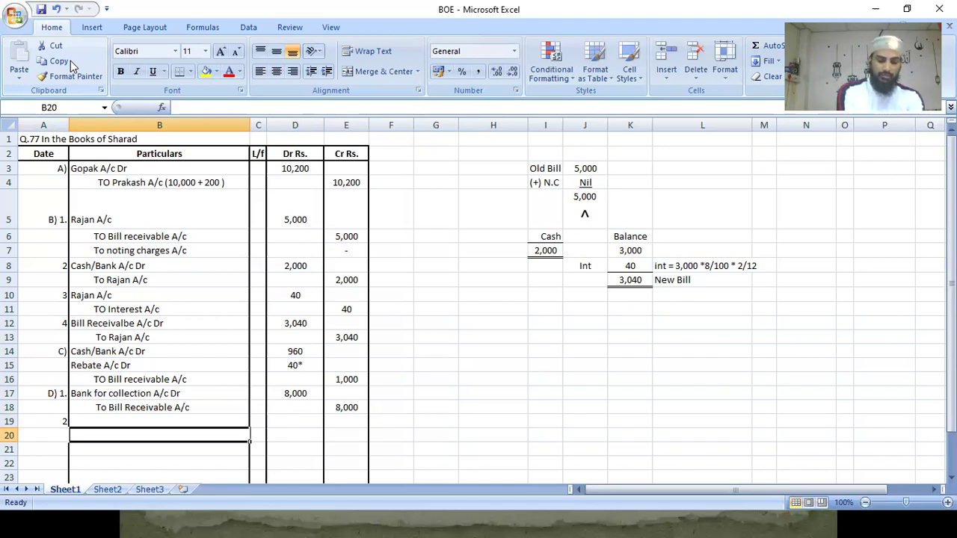
key(Up)
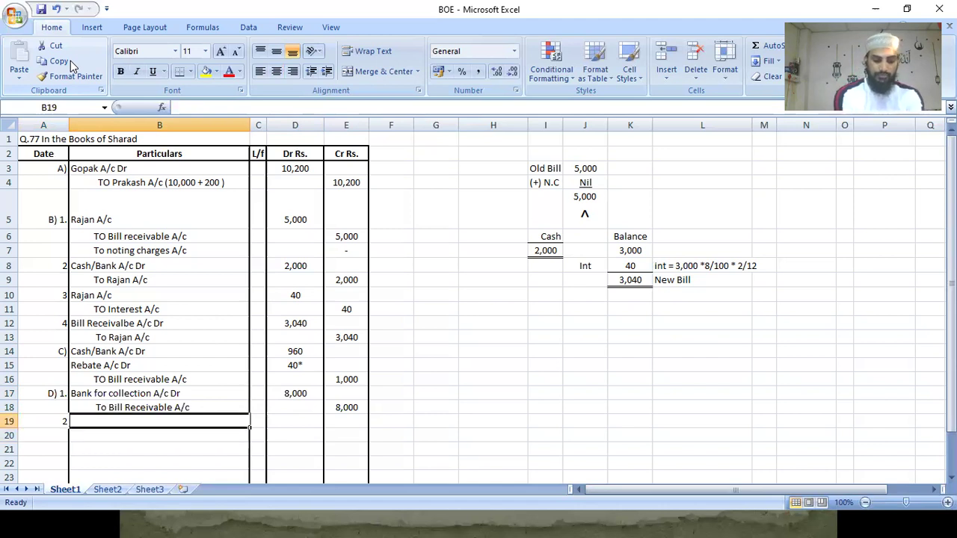
text(Siris)
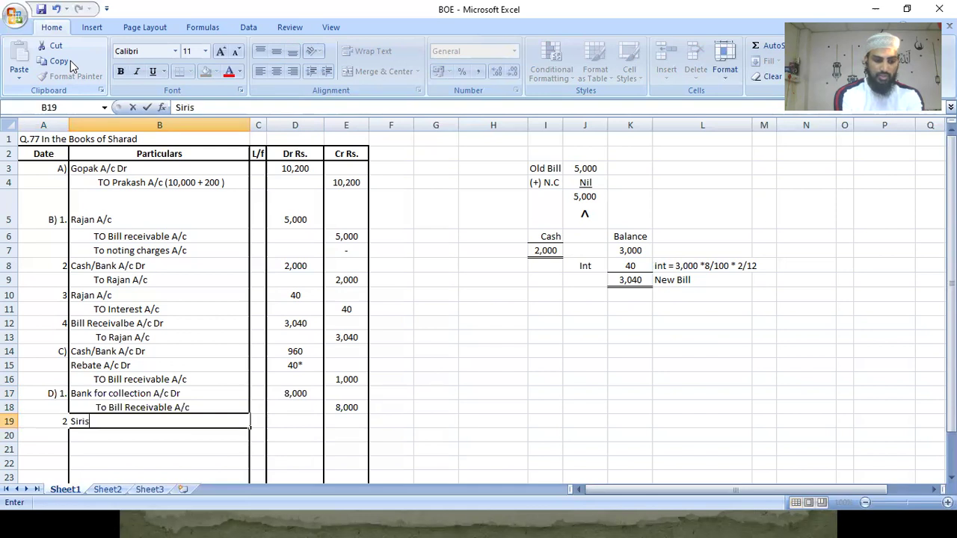
text(h A/c )
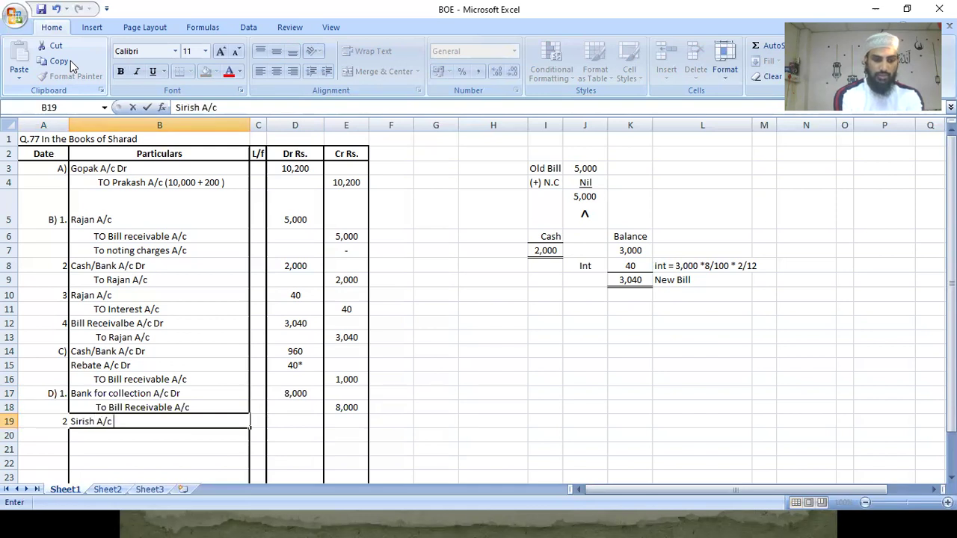
text(Dr)
key(Return)
text(To)
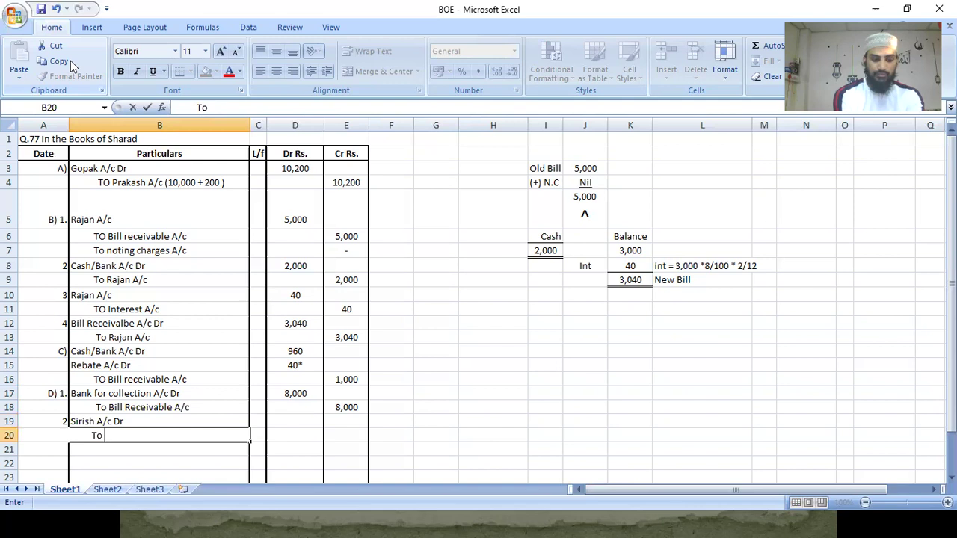
text( Bank for)
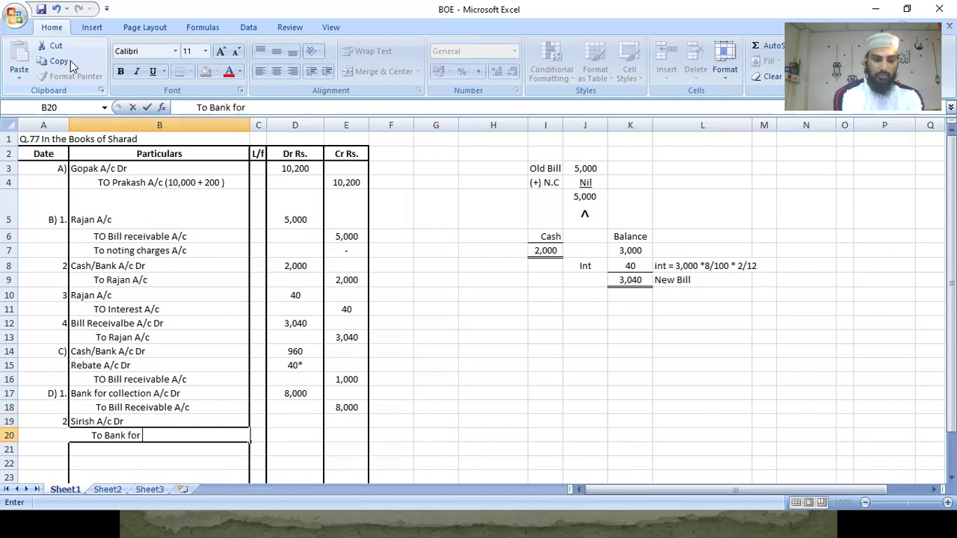
text( collection)
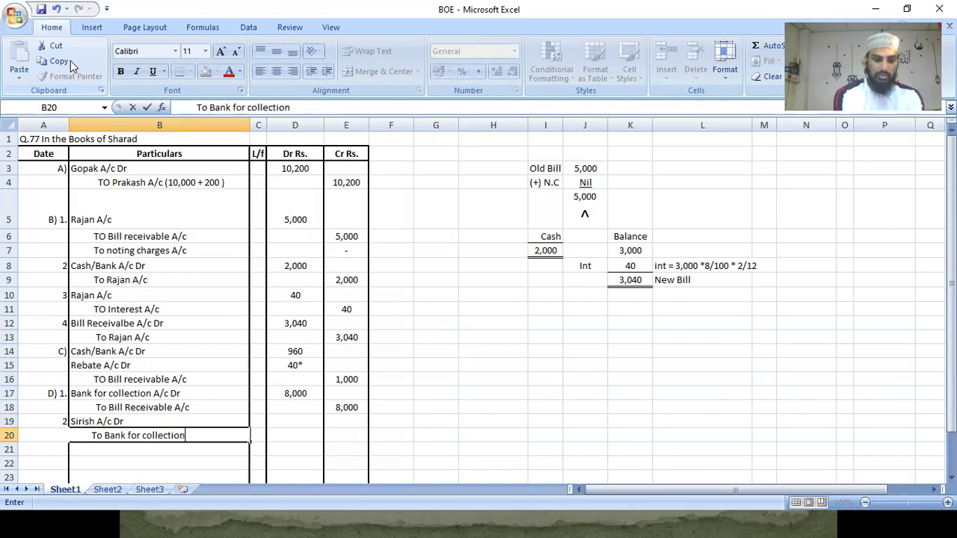
text( A/c)
key(Return)
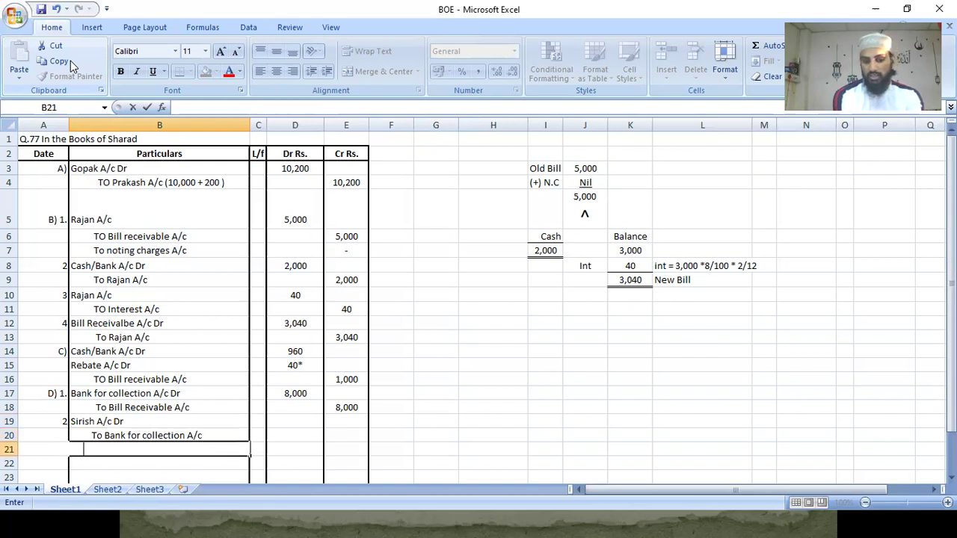
Step: Add the indented credit line "To Noting charges A/c" in B21
text(To )
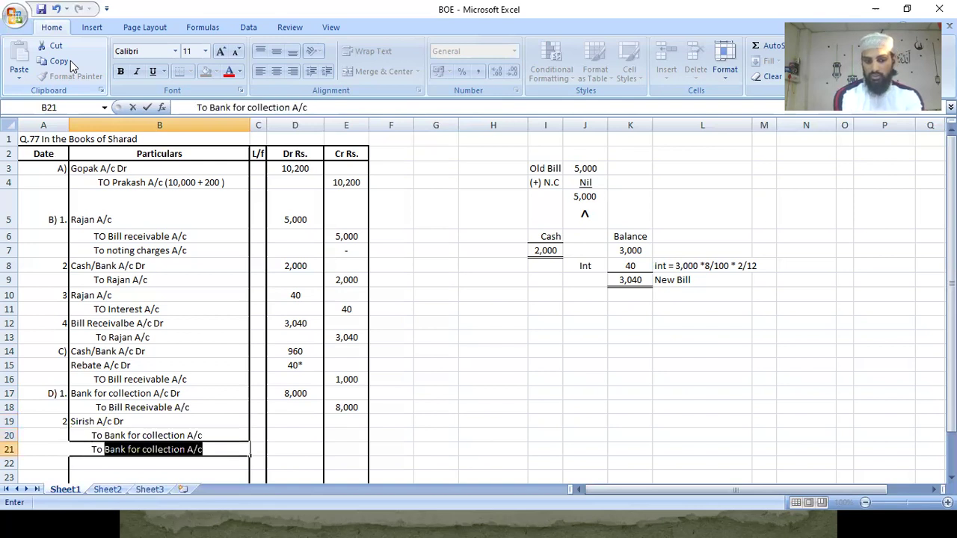
text(Noting c)
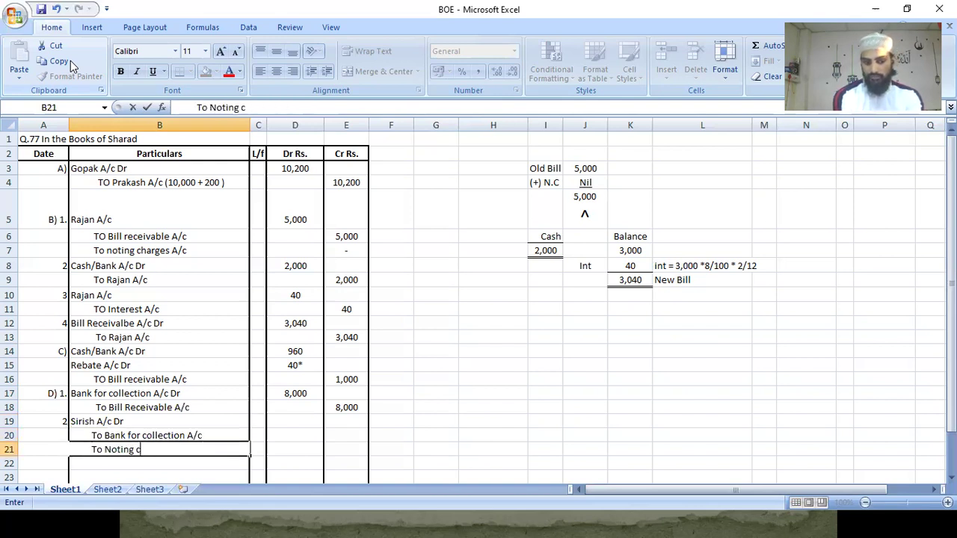
text(harges)
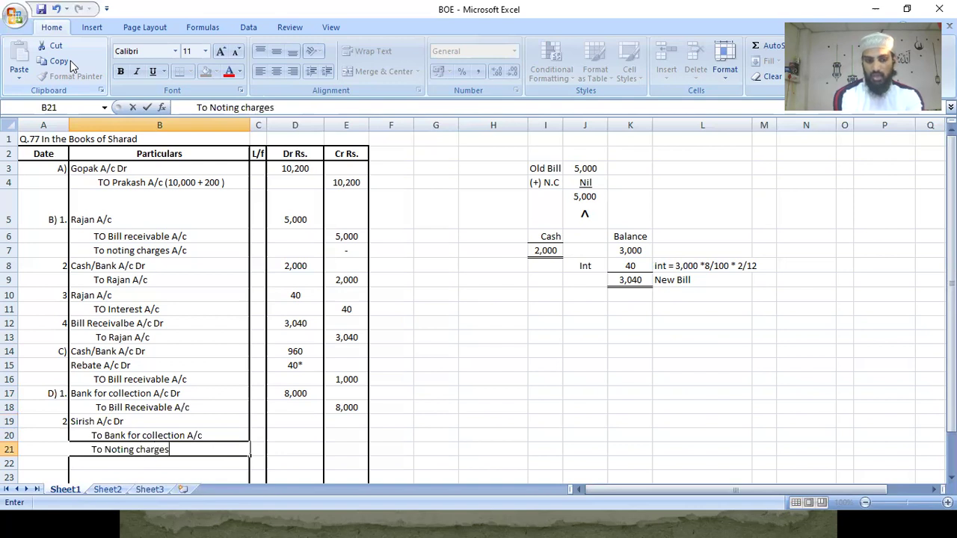
text( A/)
text(c)
key(Return)
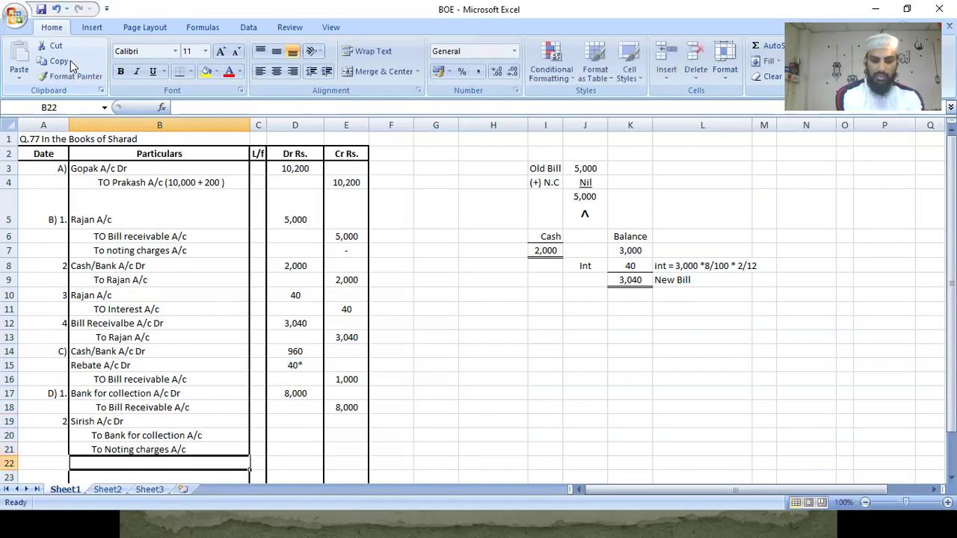
Step: Enter a dash as the noting charges credit amount in E21
key(Right)
key(Right)
key(Up)
key(Right)
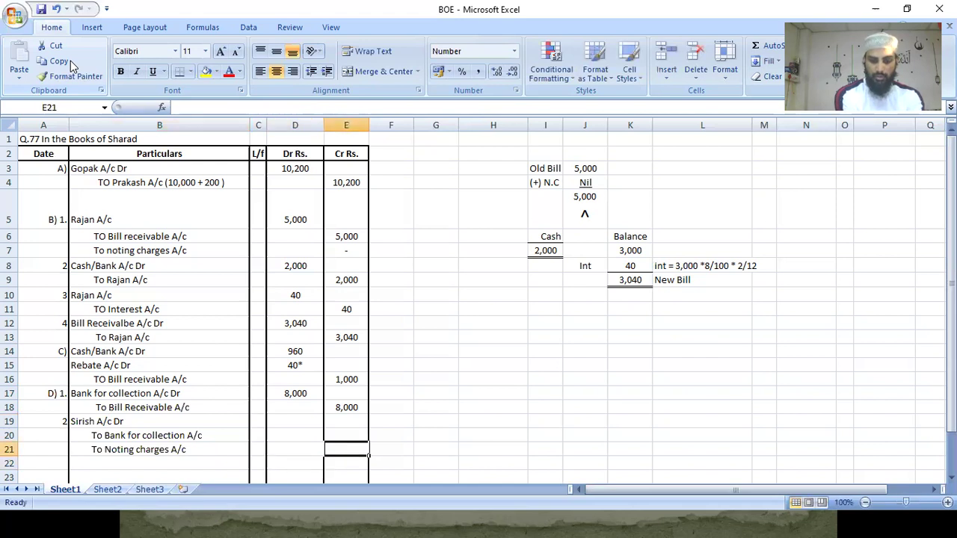
text(0)
key(Return)
Step: Enter 8,000 as the debit in D19 and 8,000 as the bank for collection credit in E20
key(Up)
key(Up)
key(Left)
key(Left)
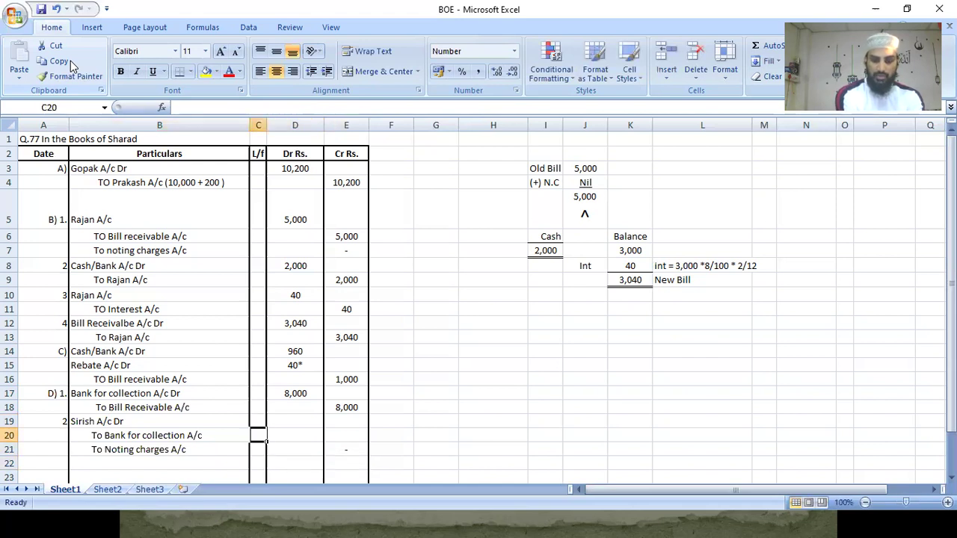
key(Up)
key(Right)
text(8,000)
key(Return)
key(Right)
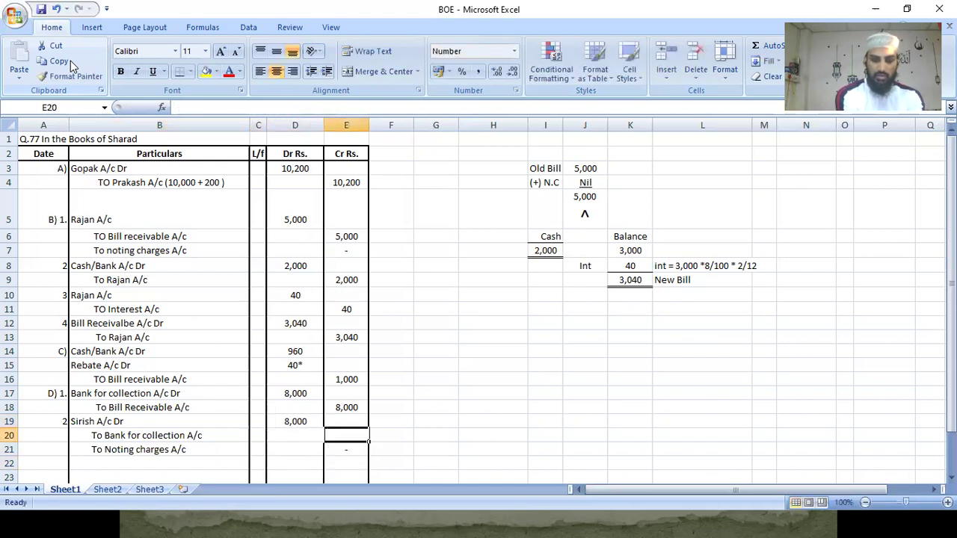
text(8000)
key(Return)
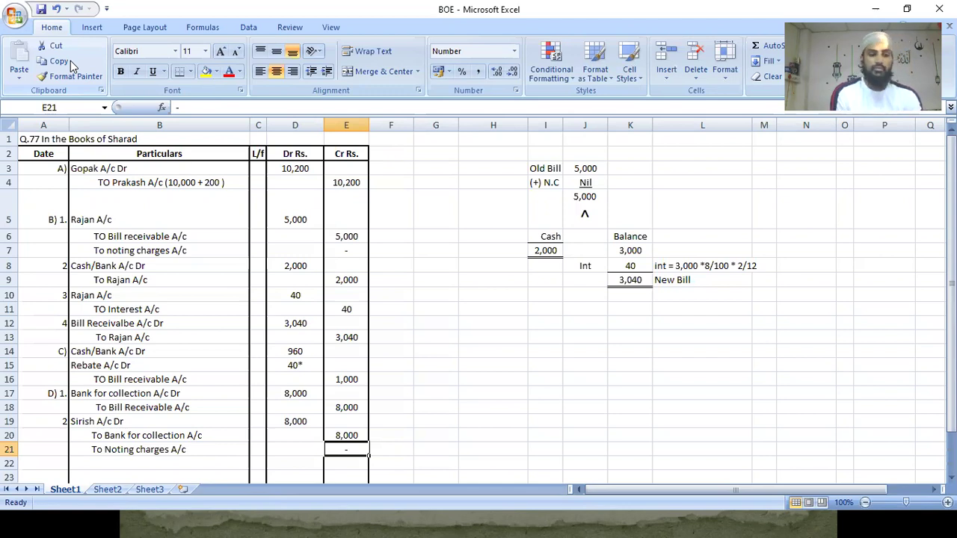
Step: Replace the heading in A1 with "Q.78 In the Books of" followed by the new account holder's name
key(Up)
key(Up)
key(Up)
key(Up)
key(Up)
key(Up)
key(Up)
key(Up)
key(Up)
key(Up)
key(Up)
key(Up)
key(Up)
key(Up)
key(Up)
key(Up)
key(Up)
key(Up)
key(Up)
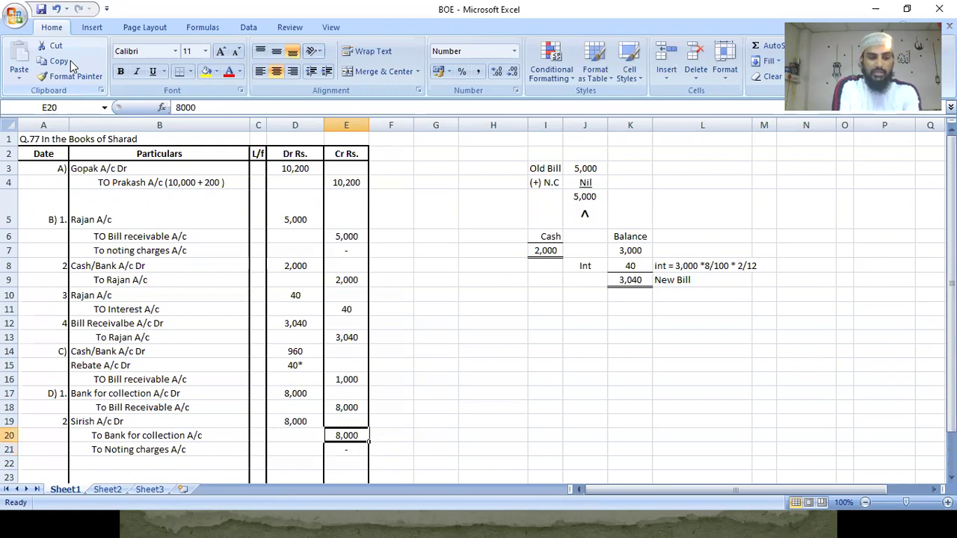
key(Up)
key(ctrl+Right)
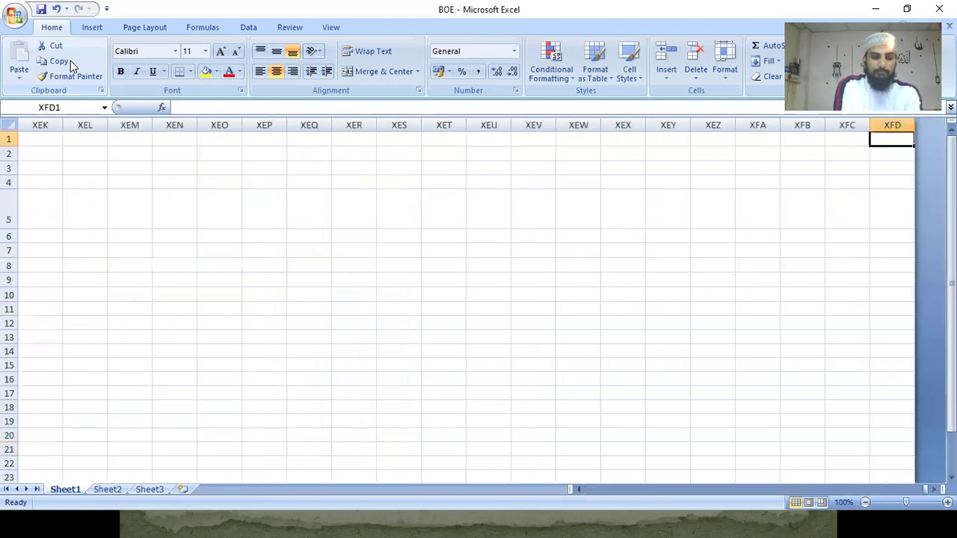
key(ctrl+Home)
text(Q.)
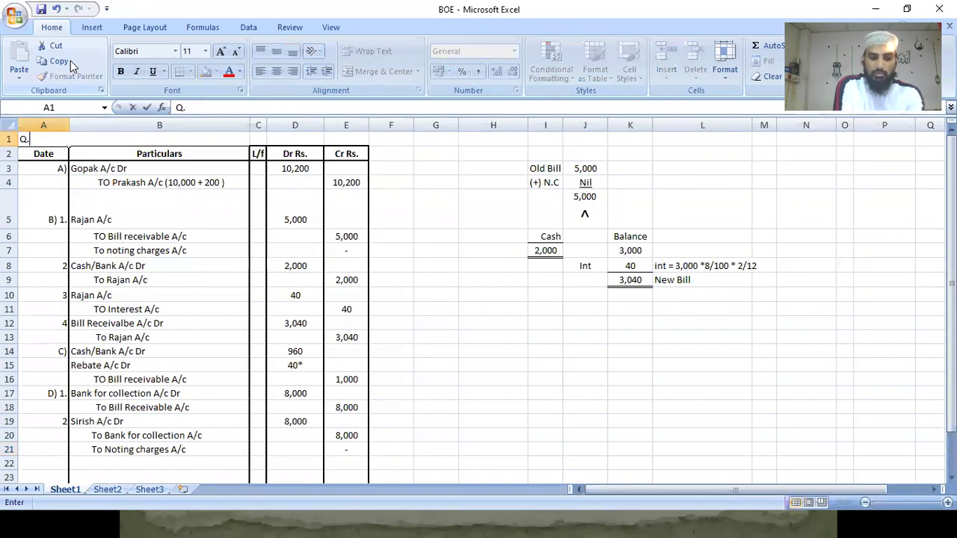
text(78 In t)
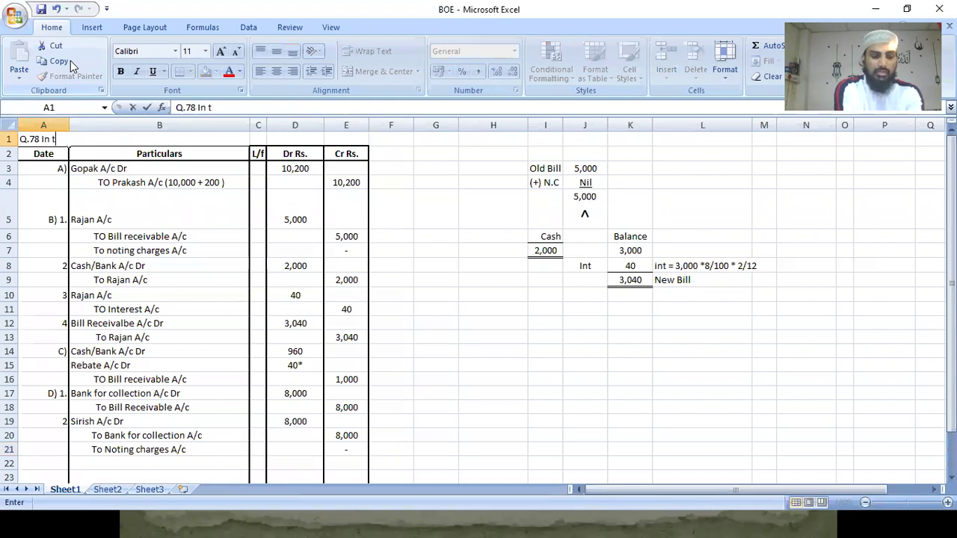
text(he Books of)
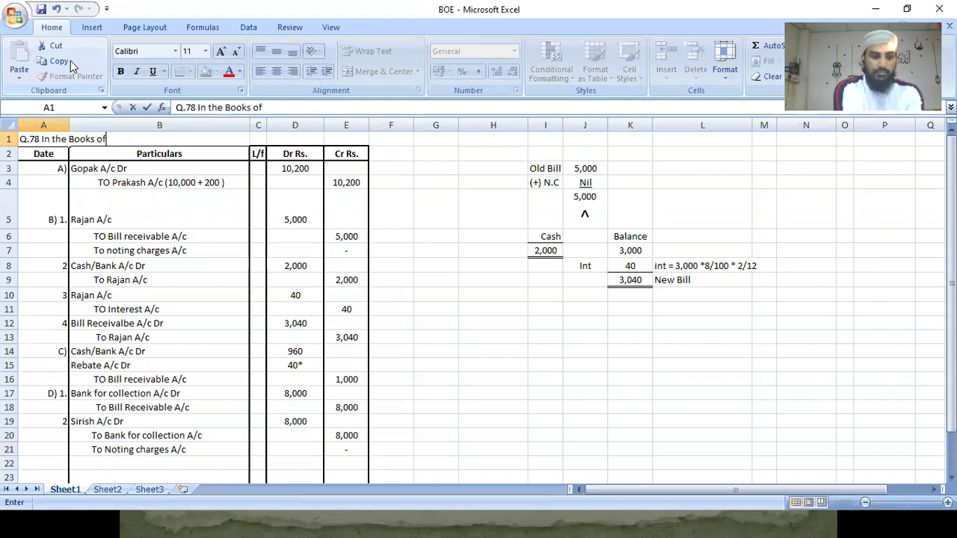
text( Mahesh)
key(Return)
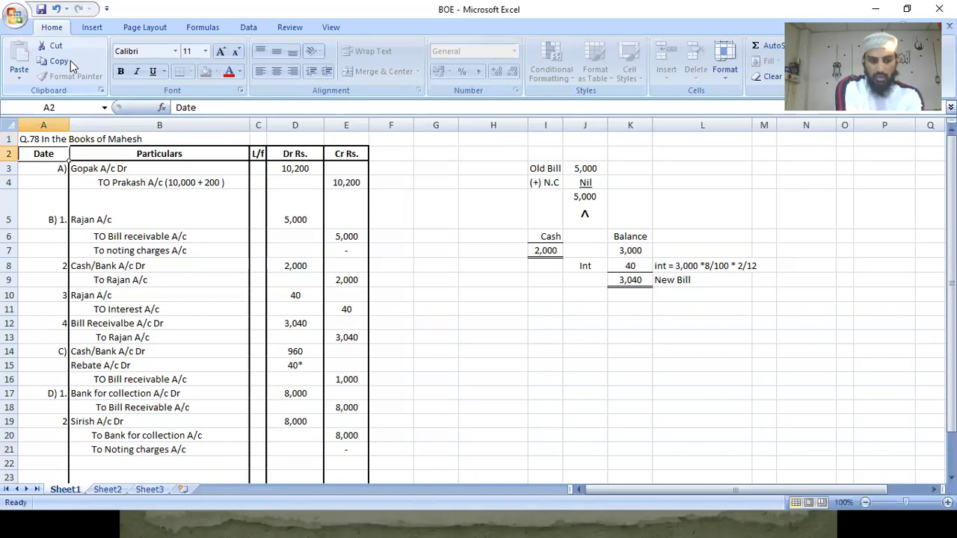
Step: Clear the old journal particulars and amounts in B3:E21, keeping the column headers and entry labels
key(Return)
key(Right)
key(ctrl+shift+Down)
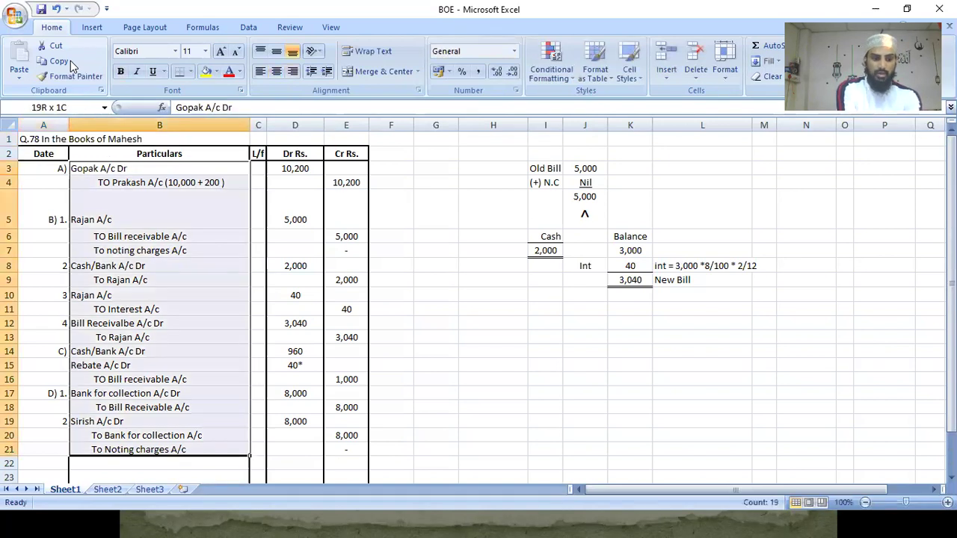
scroll(478, 299, down, 7)
key(shift+Right)
key(shift+Right)
key(shift+Right)
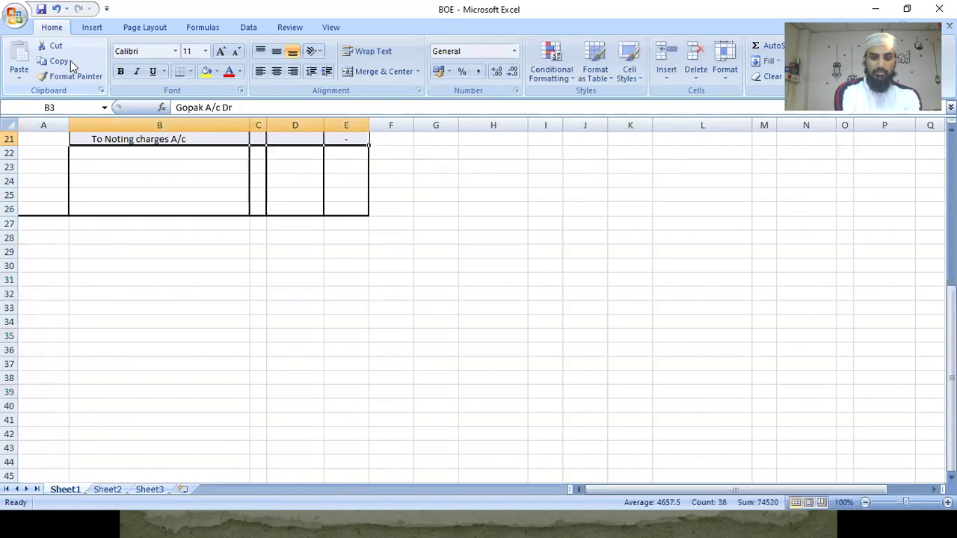
key(ctrl+BackSpace)
Step: Clear the Old Bill amount in J3 of the working note beside the journal
key(Right)
key(Right)
key(Right)
key(Right)
key(Right)
key(Right)
key(Right)
key(Right)
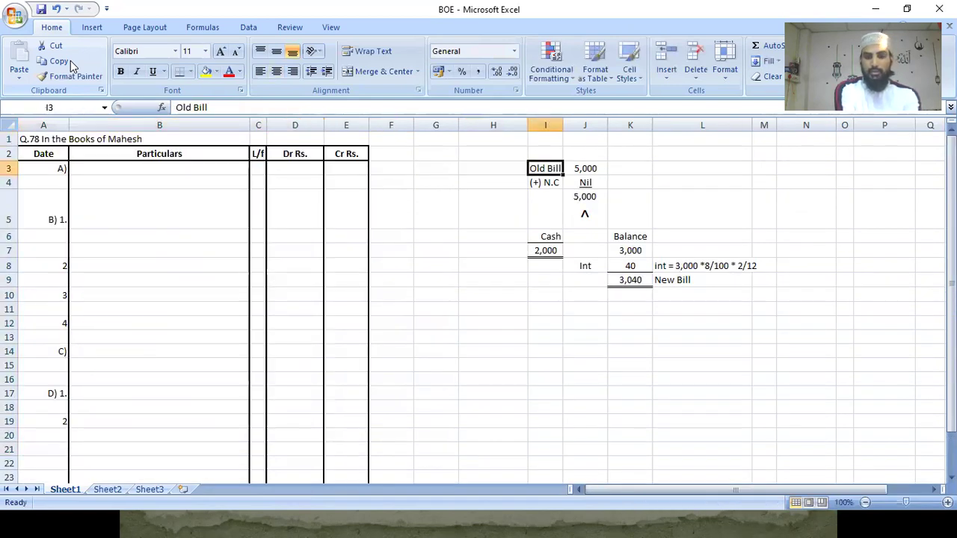
key(Down)
key(Down)
key(Down)
key(Down)
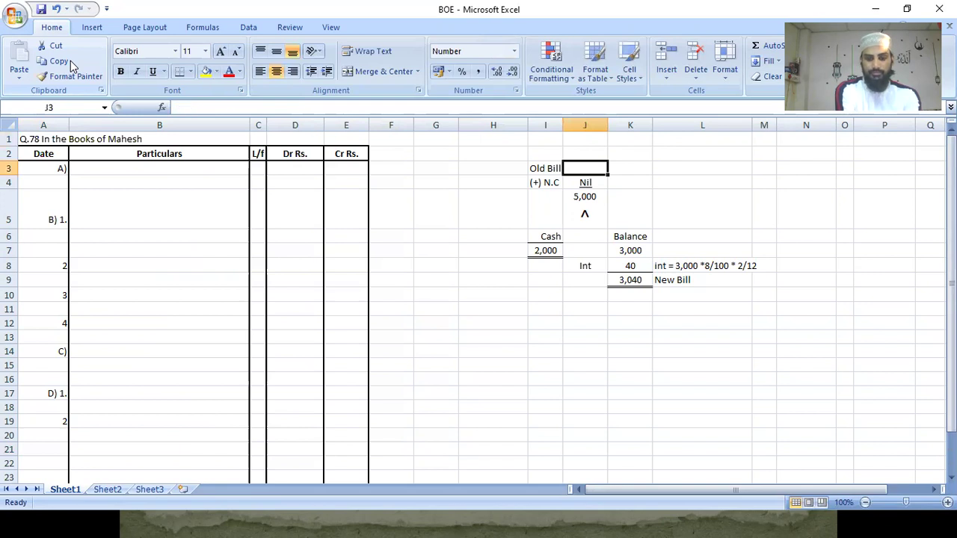
Step: Clear the old cash amount in I7 and the balance, interest and new bill amounts in K7:K9 of the working note
key(Left)
key(Delete)
key(Right)
key(Right)
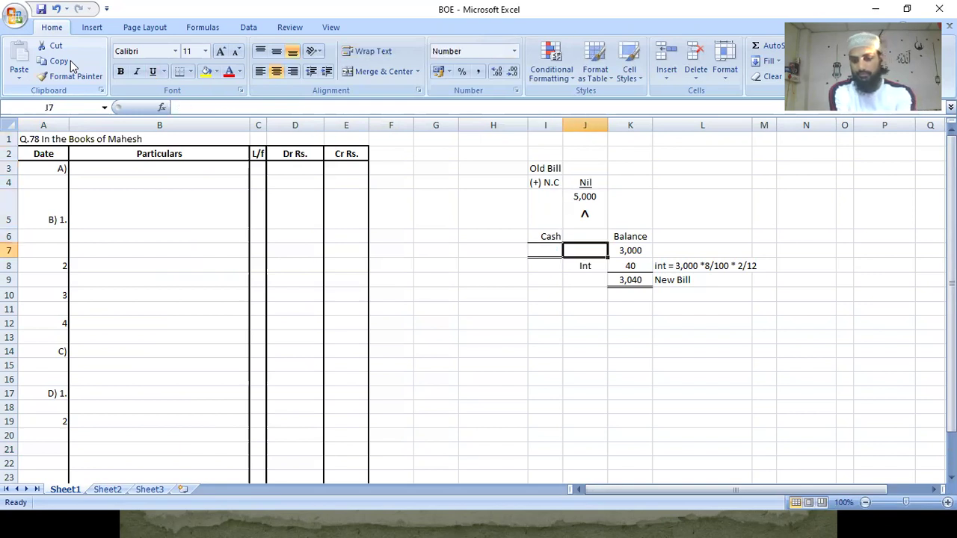
key(Delete)
key(Down)
key(Delete)
key(Down)
key(Delete)
Step: Enter the entry A) particulars in B3:B4: the debtor's account name with "A/c Dr", and "To" the creditor's account with "(12,000 + 250)"
key(Left)
key(Left)
key(Left)
key(Left)
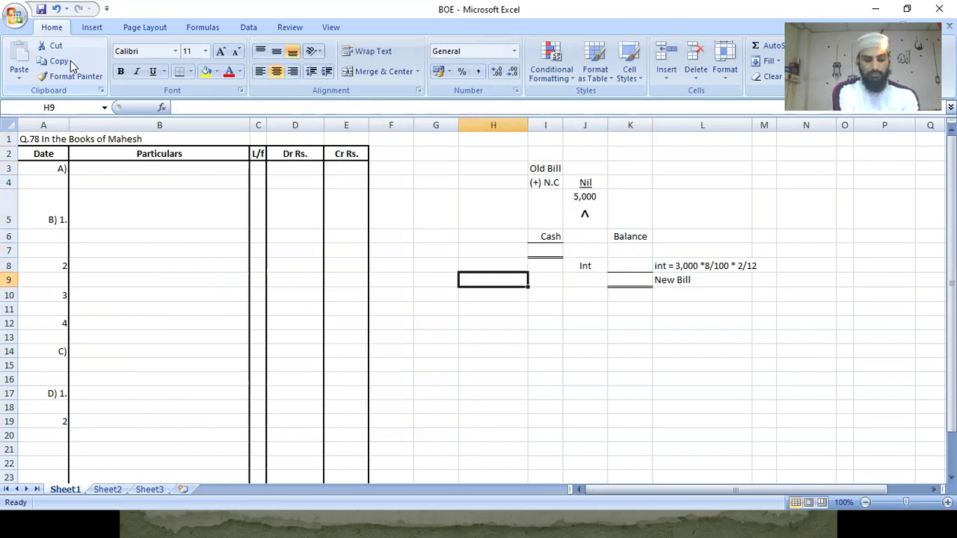
key(ctrl+Up)
key(Home)
key(Down)
key(Down)
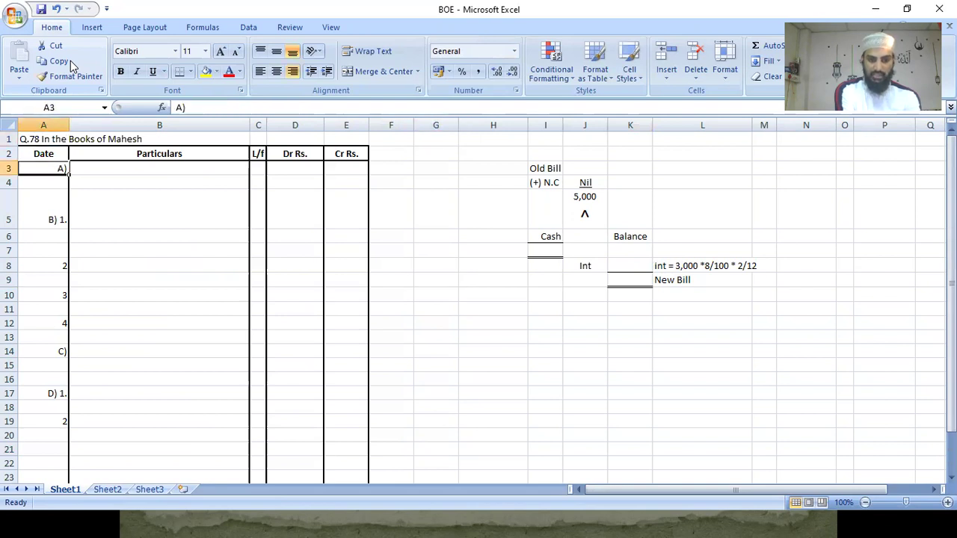
key(Right)
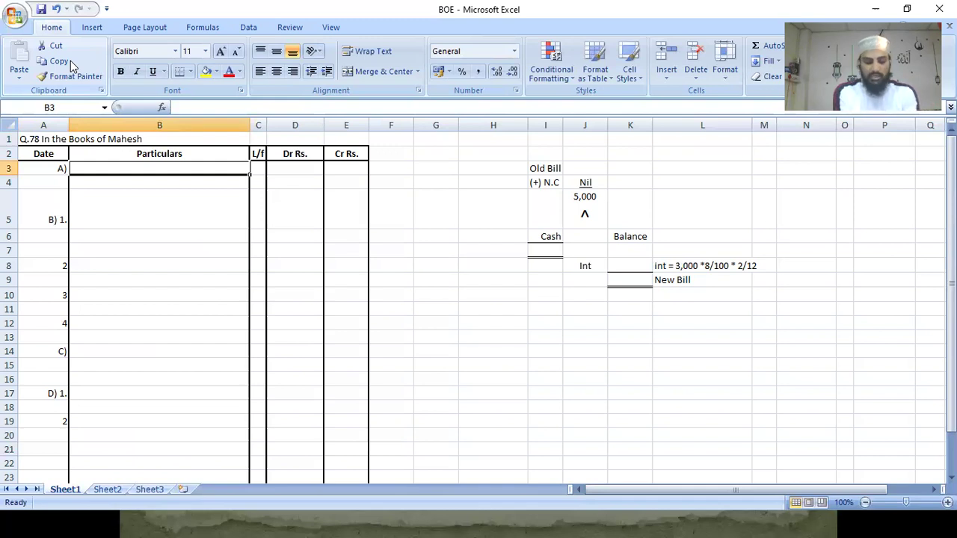
text(Rajesh A/c Dr)
key(Return)
text(To Nilesh A/c ()
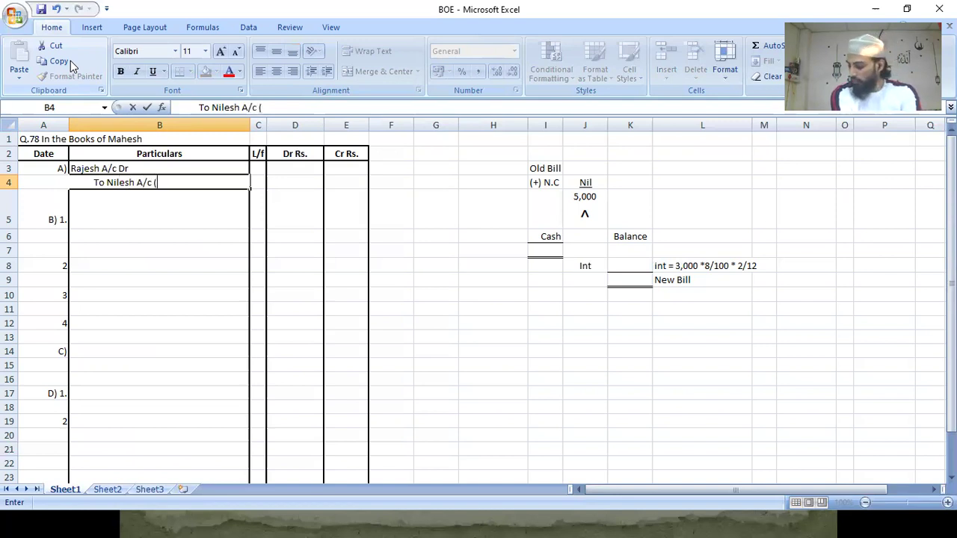
text(12,00)
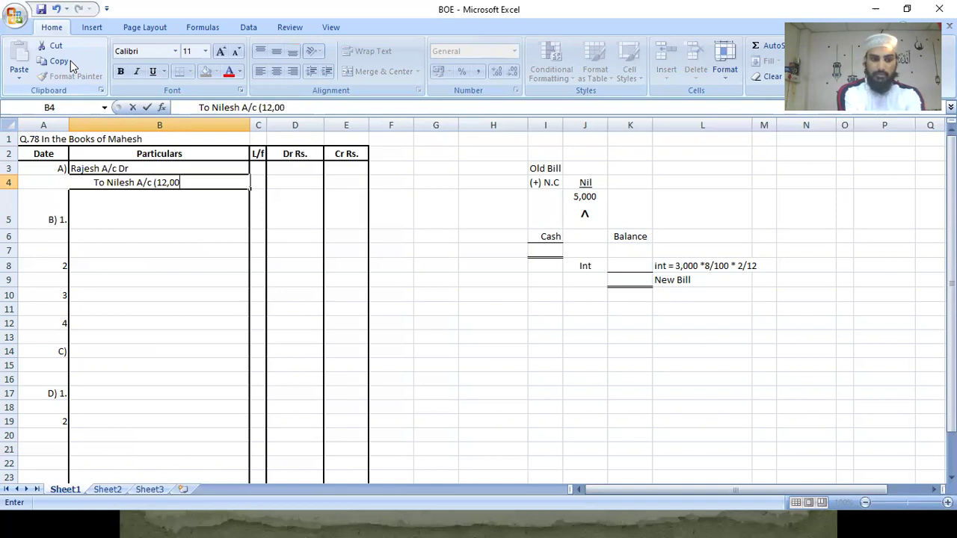
text(0 +)
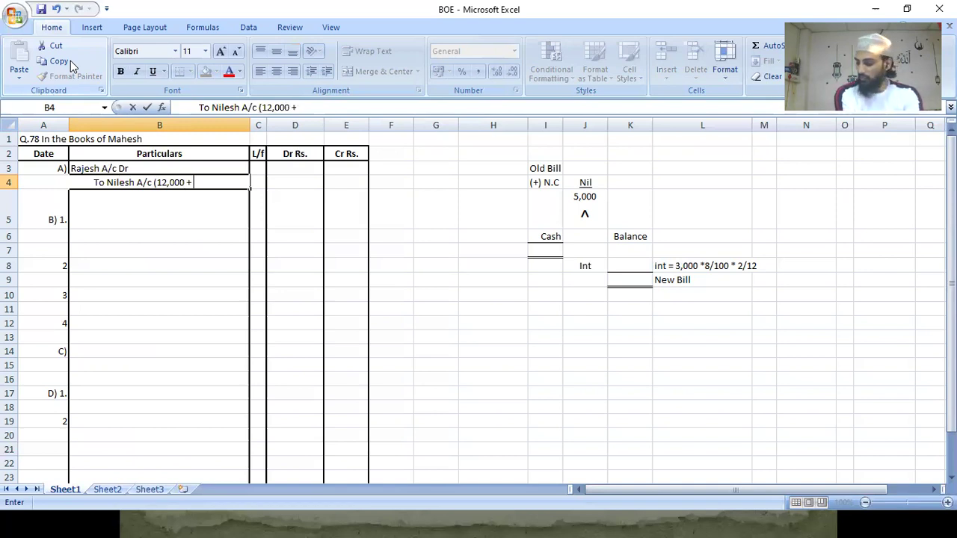
text( 250)
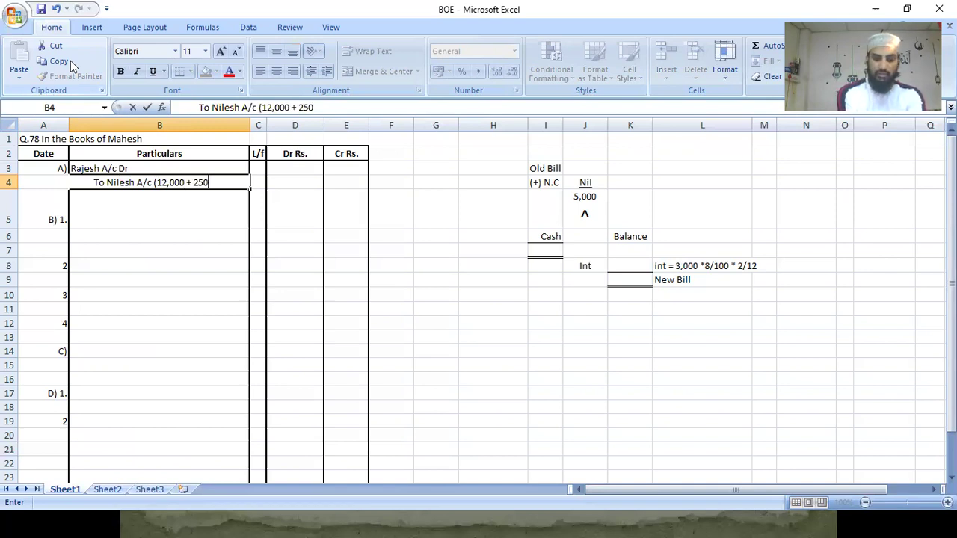
text())
key(Return)
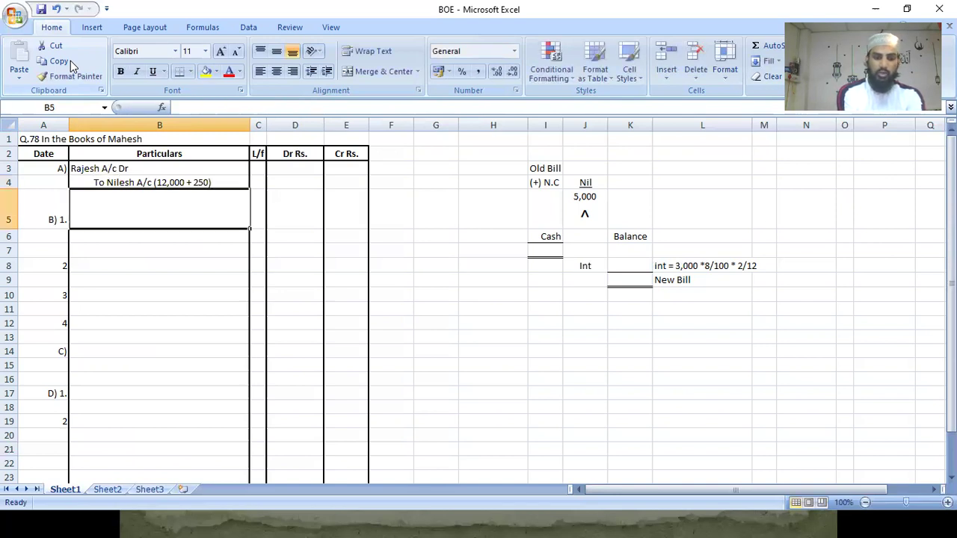
Step: Enter 12,250 as the entry A) debit in D3 and 12,250 as the credit in E4
key(Up)
key(Up)
key(Right)
key(Right)
text(12)
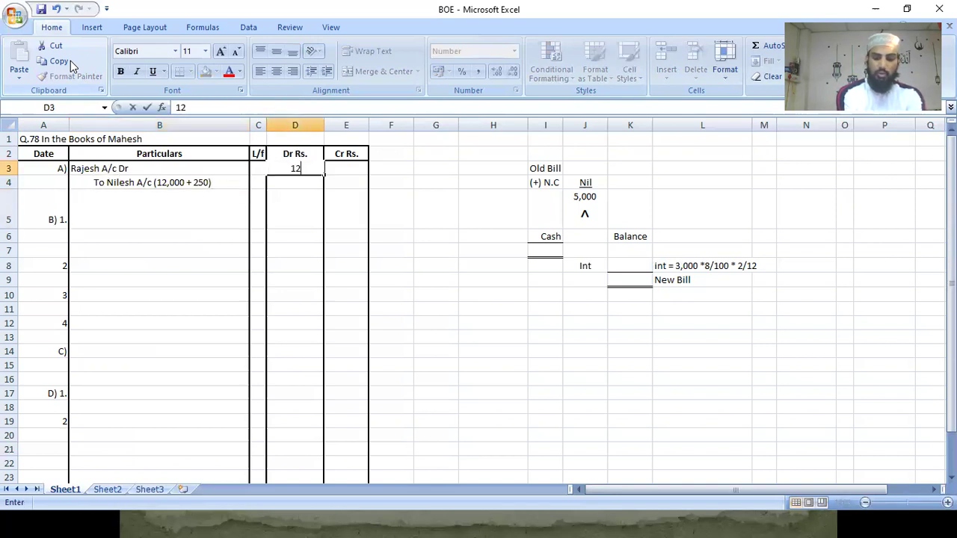
text(,250)
key(Return)
key(Right)
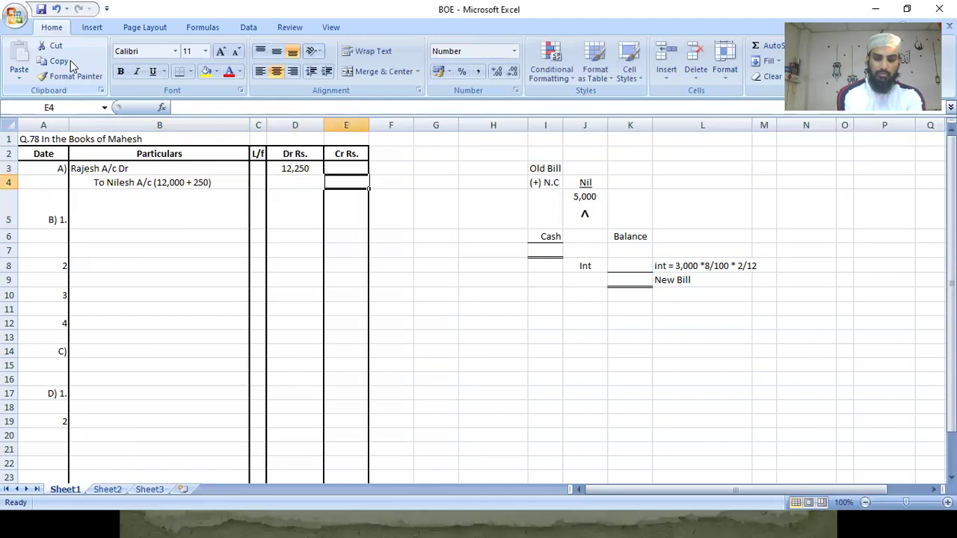
text(12525)
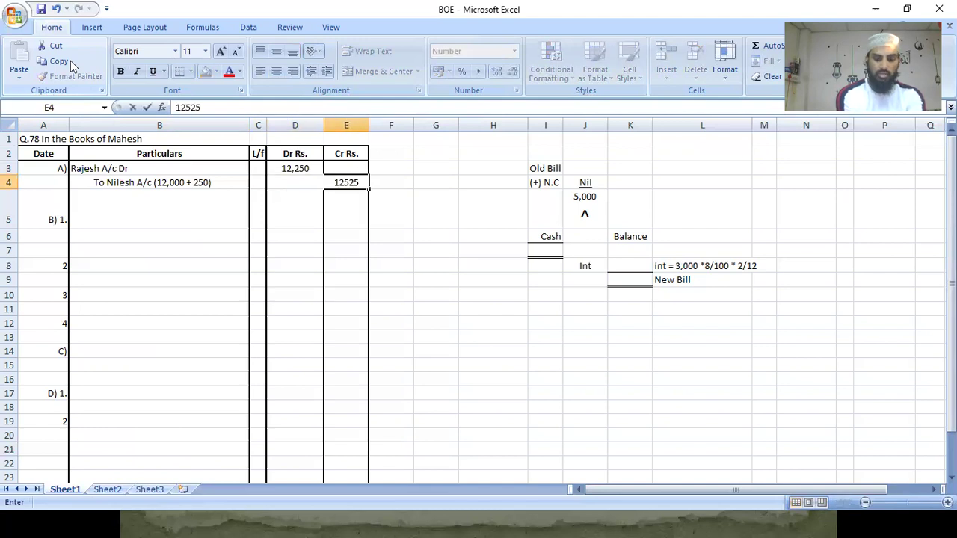
key(BackSpace)
key(BackSpace)
key(BackSpace)
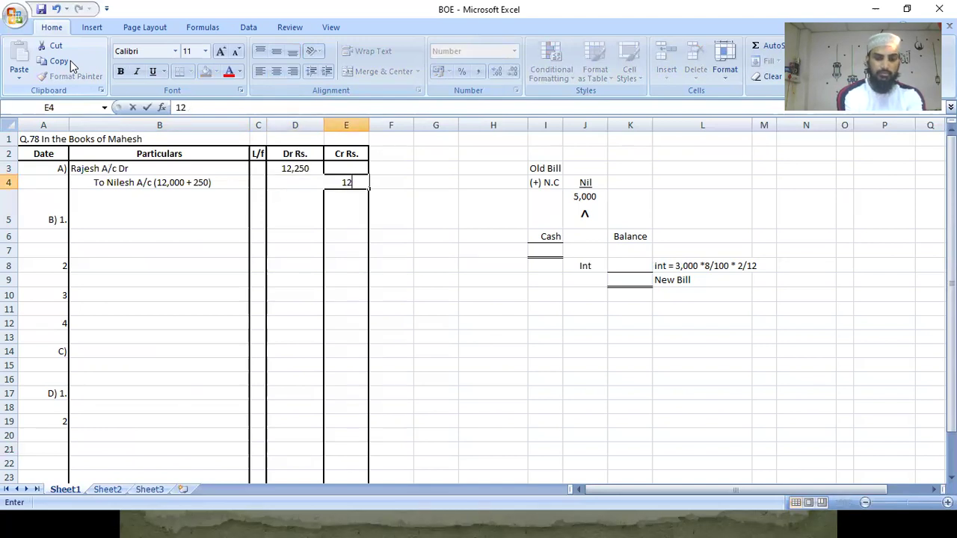
text(250)
key(Return)
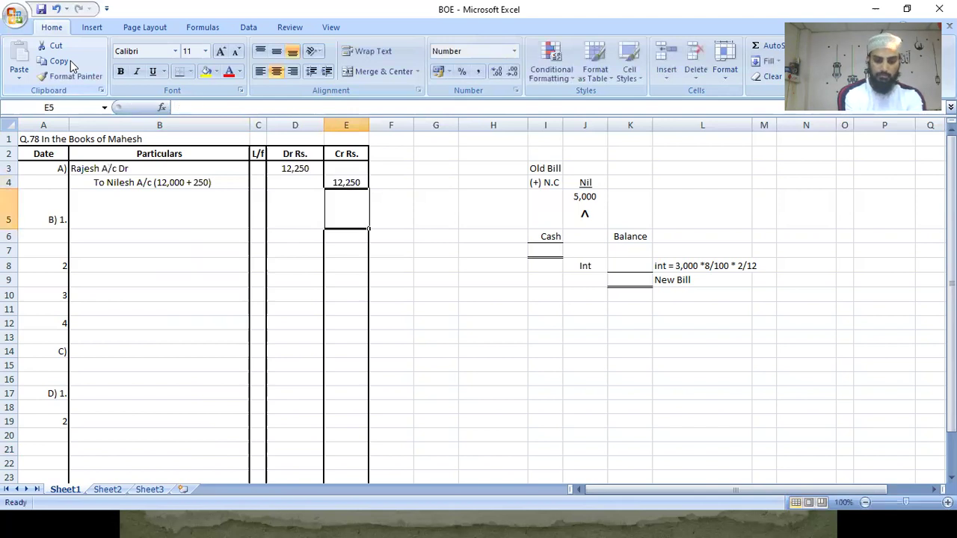
Step: Enter 5,000 as the Old Bill amount in J3 of the working note
key(Left)
key(Left)
key(Left)
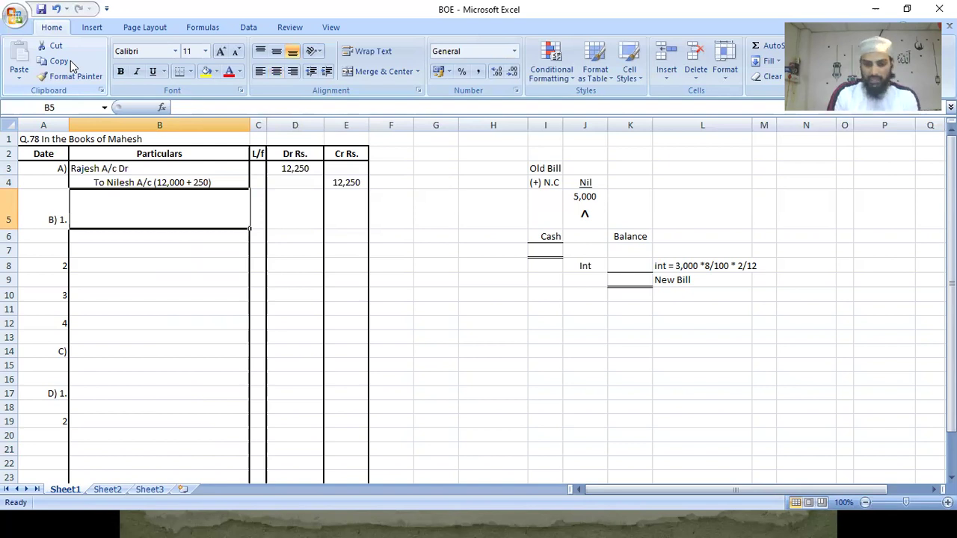
key(Up)
key(Right)
key(Right)
key(Right)
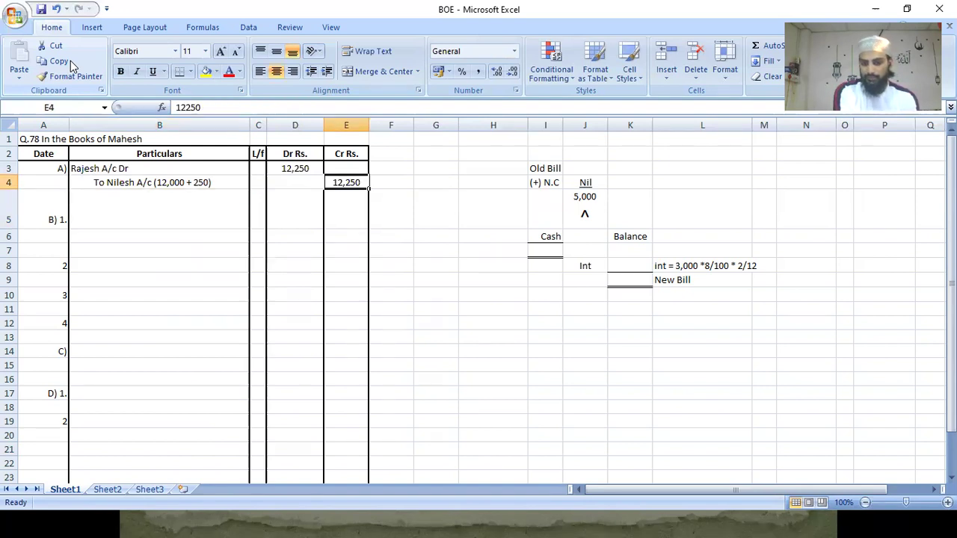
key(Up)
key(Right)
key(Right)
key(Right)
key(Right)
key(Right)
text(5000)
key(Return)
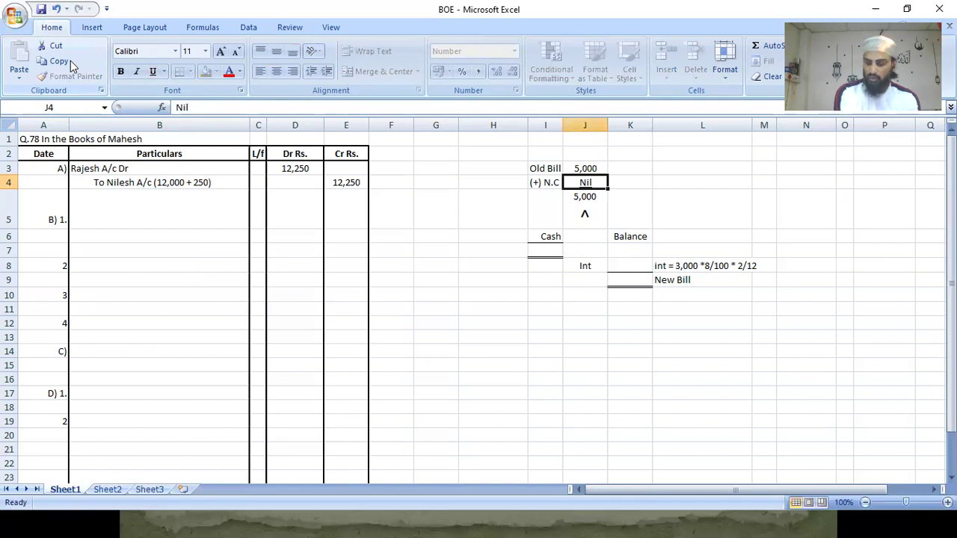
key(Escape)
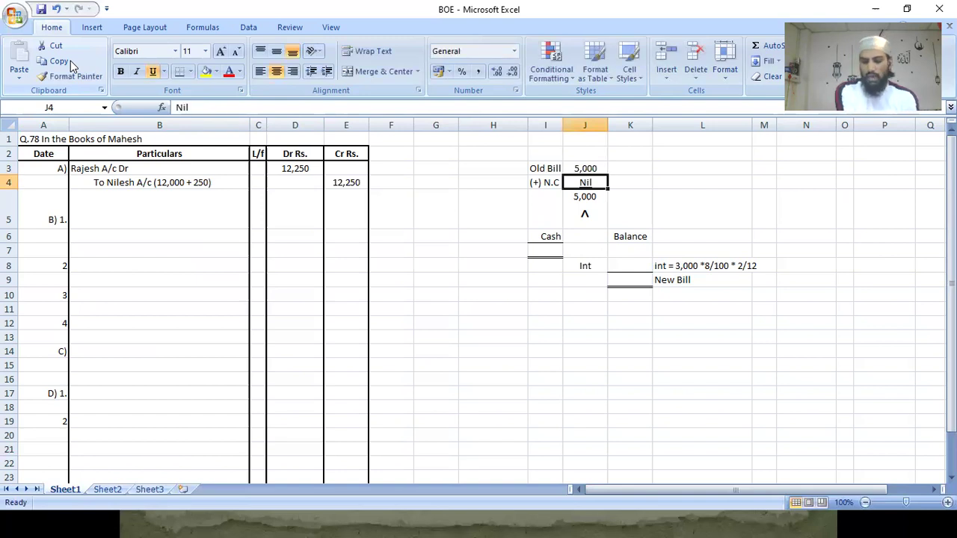
Step: Enter 2,000 as the cash portion in I7 and 3,000 as the balance in K7 of the working note
key(Down)
key(Down)
key(Down)
key(Left)
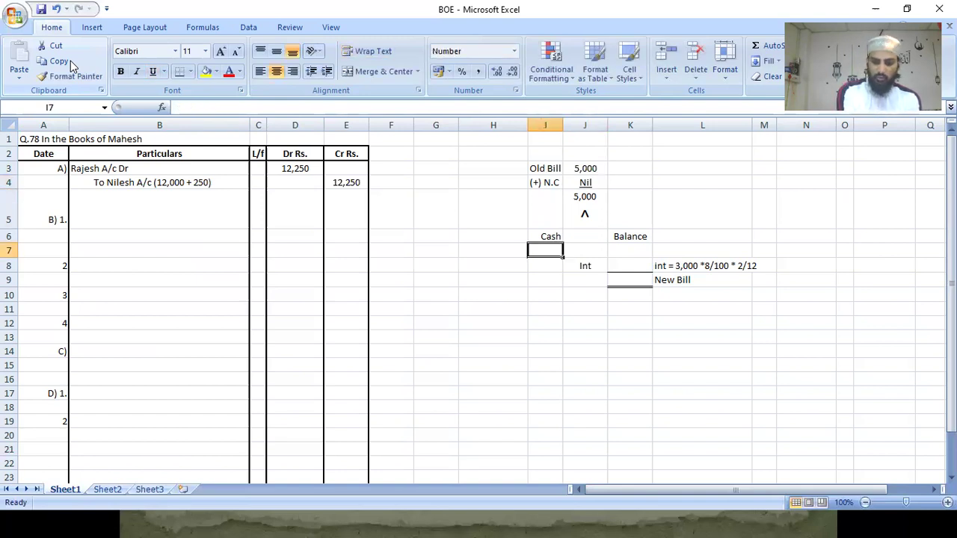
text(2000)
key(Return)
key(Up)
key(Right)
key(Right)
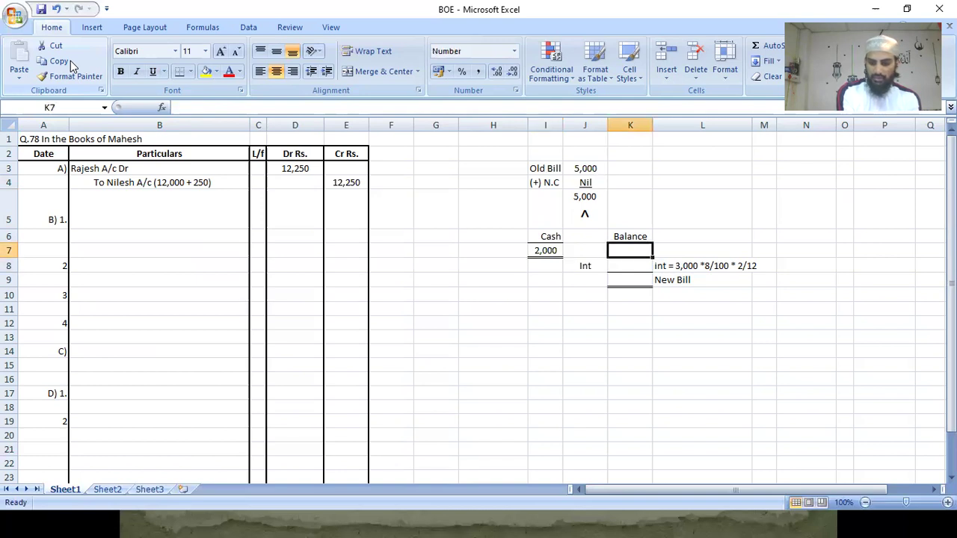
text(3,000)
key(Return)
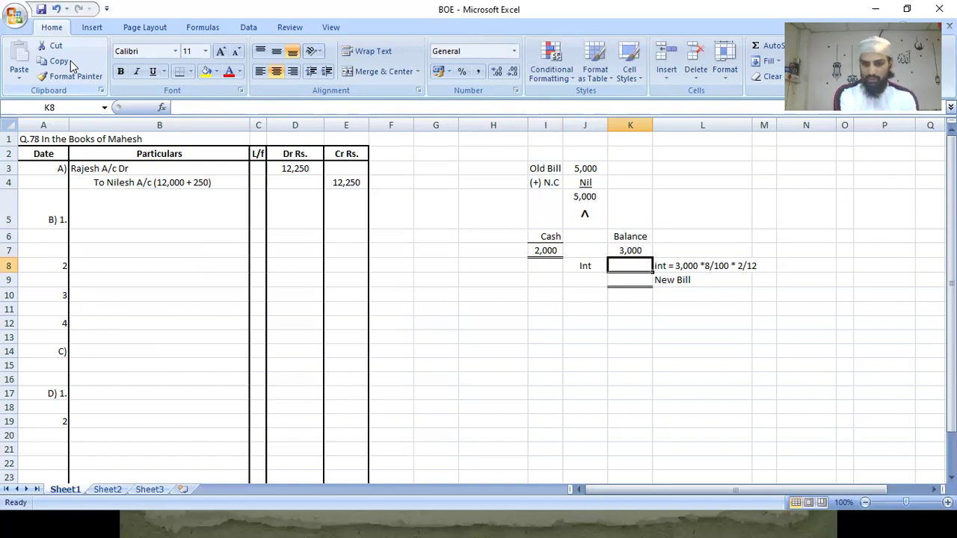
Step: Edit the interest calculation note in L8 to read "int = 3,000 *12/100 * 3/12"
key(Right)
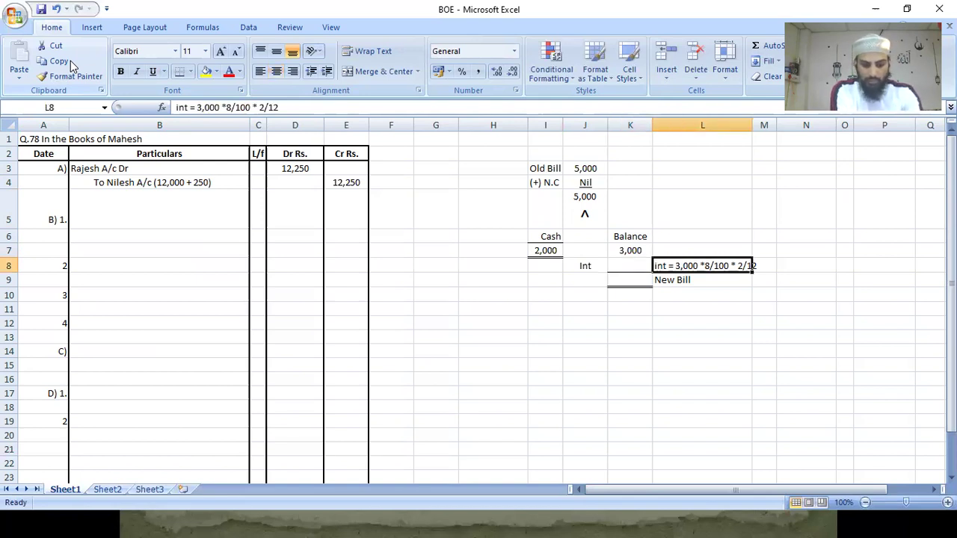
key(F2)
key(Left)
key(Left)
key(Left)
key(Left)
key(Left)
key(Left)
key(Left)
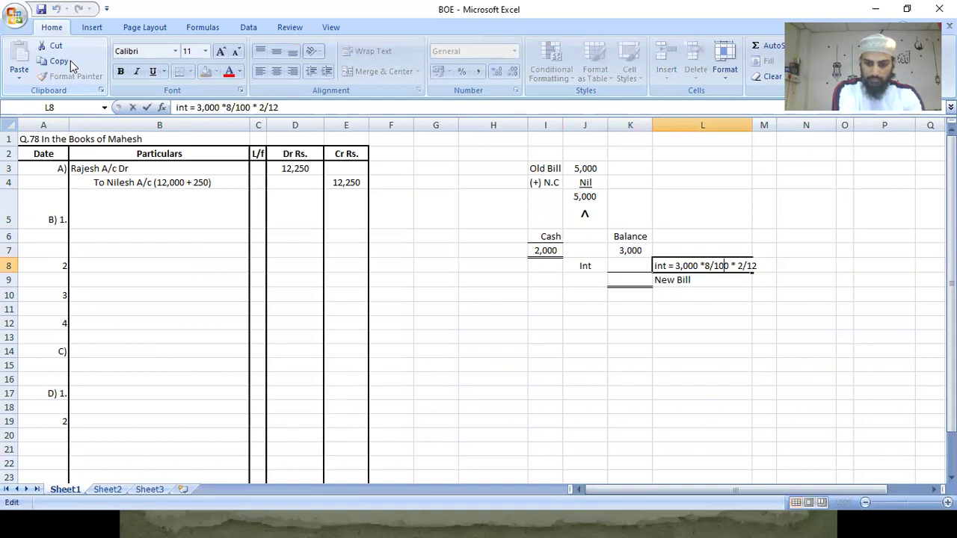
key(Left)
key(Left)
key(Left)
key(Left)
key(BackSpace)
text(1)
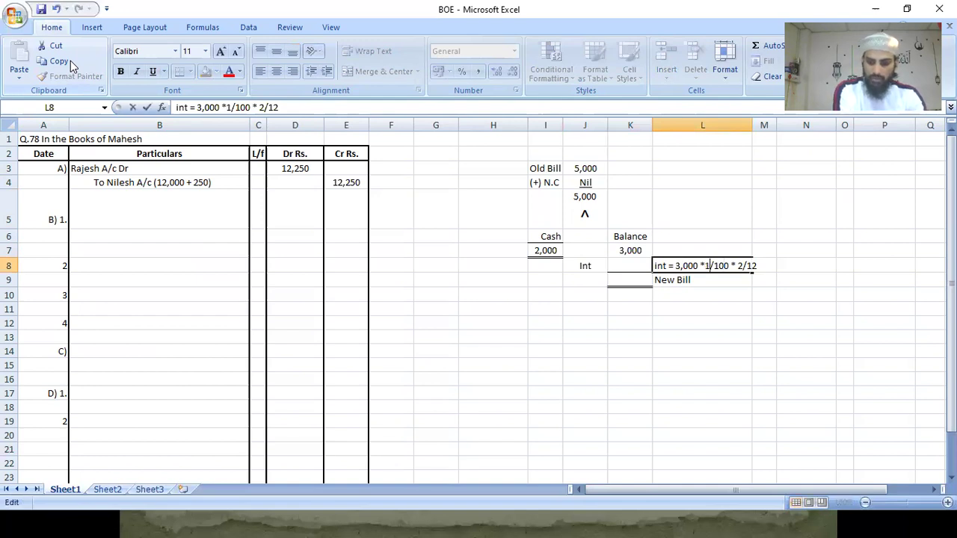
text(2)
key(Right)
key(Right)
key(Right)
key(Right)
key(Right)
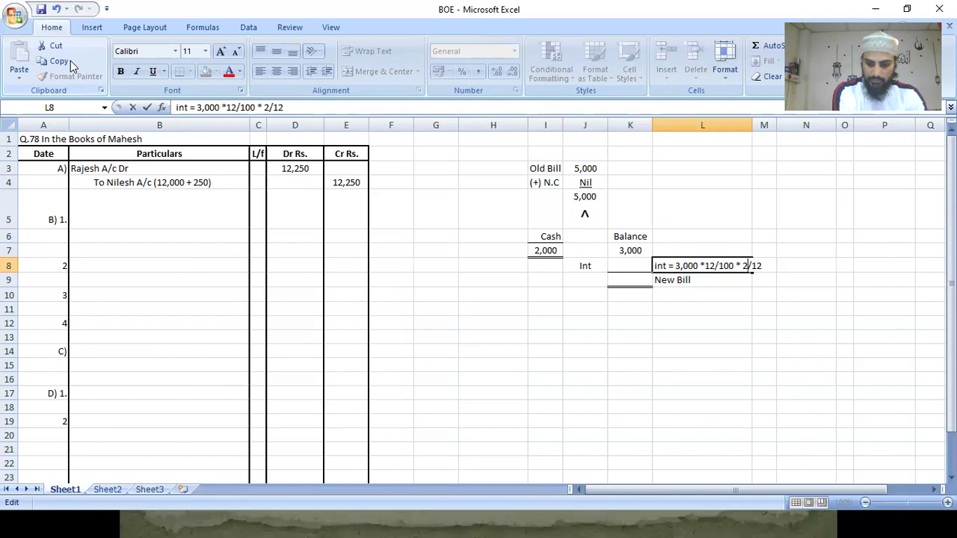
key(BackSpace)
text(3)
key(ctrl+Return)
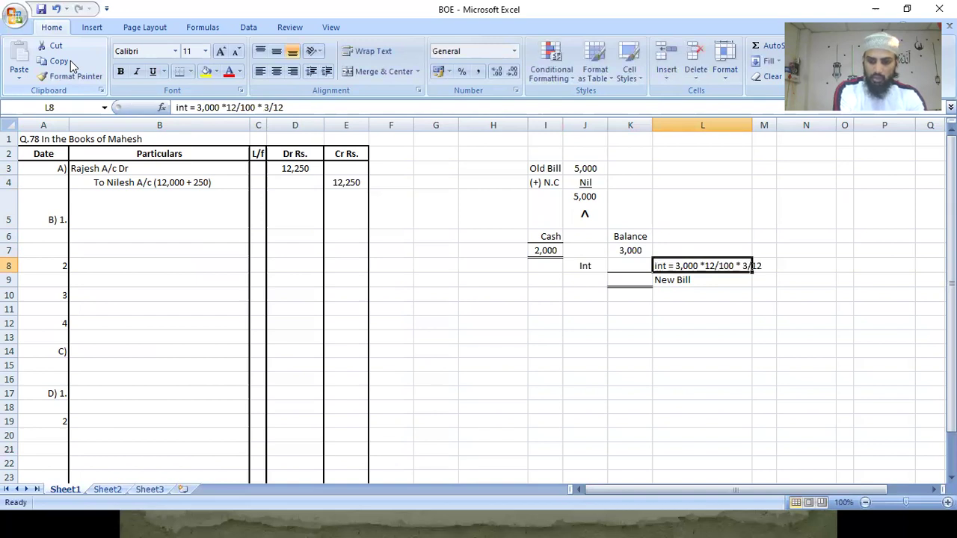
Step: Calculate the interest in K8 with +3000*12/100*3/12 and enter 3,090 as the New Bill amount in K9
key(Left)
text(+3000)
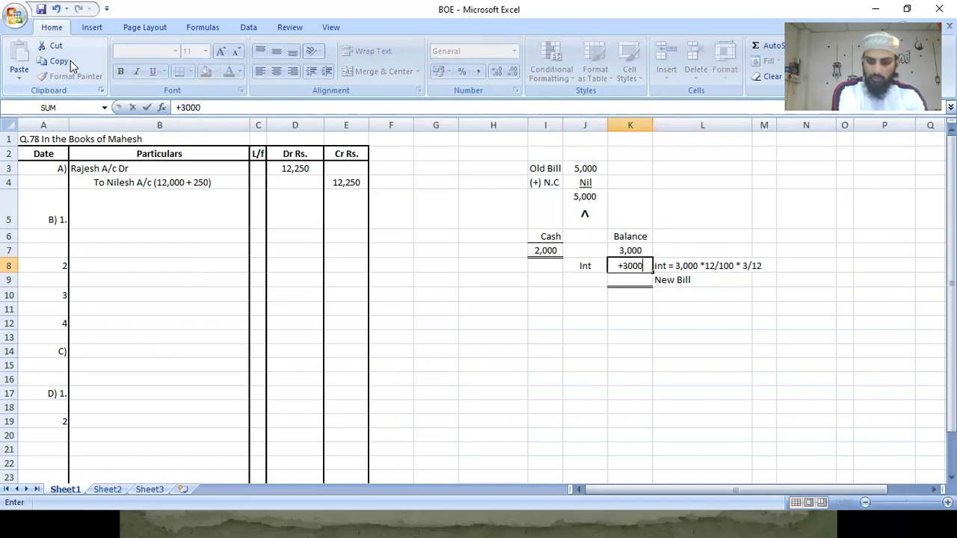
text(*12/0)
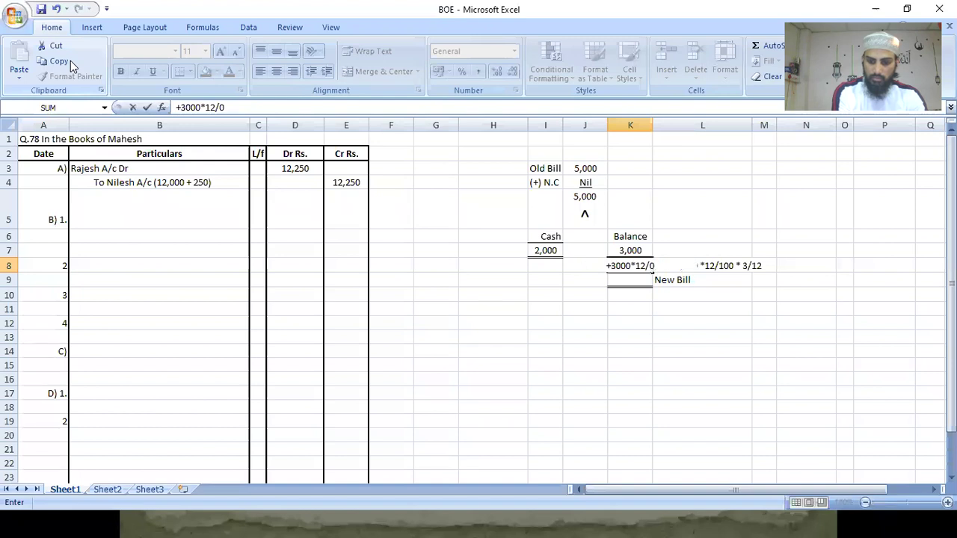
key(BackSpace)
text(100*)
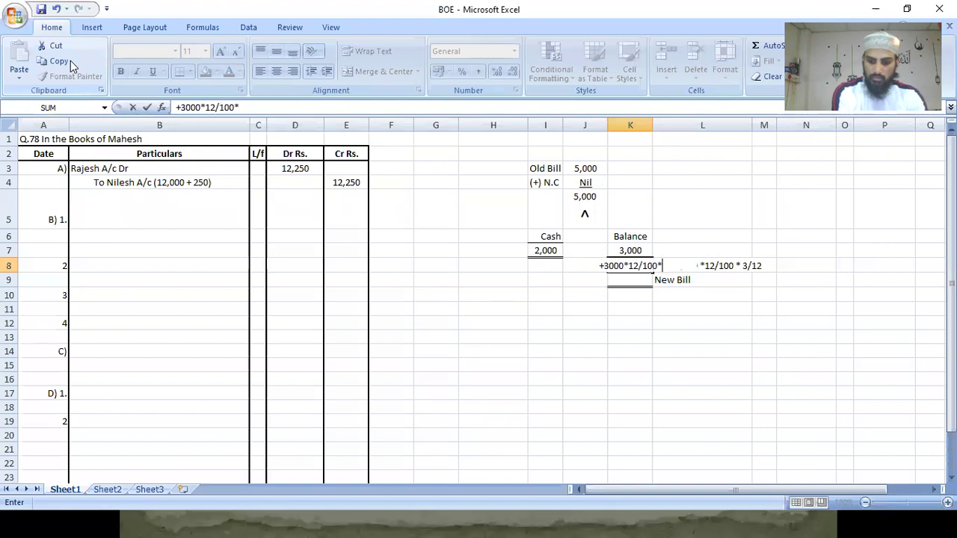
text(3/12)
key(Return)
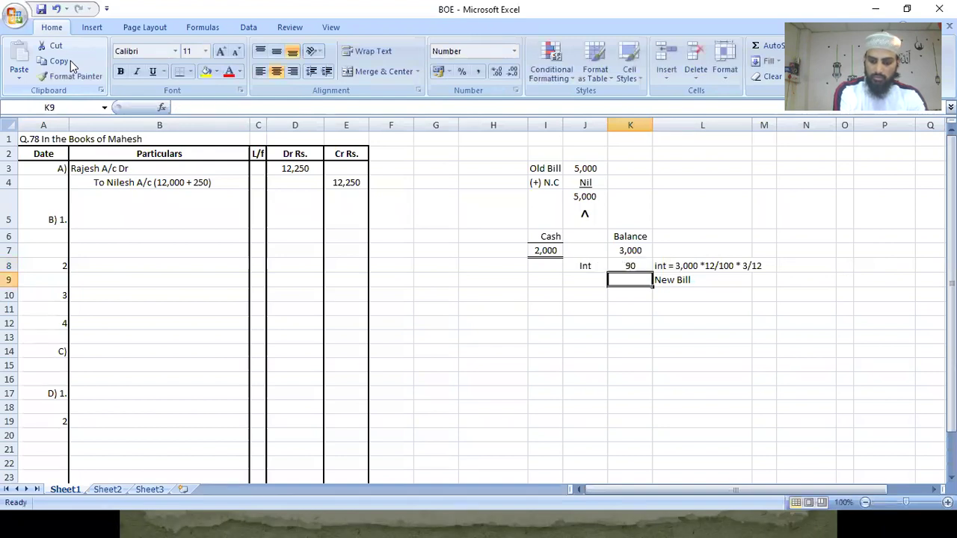
text(3090)
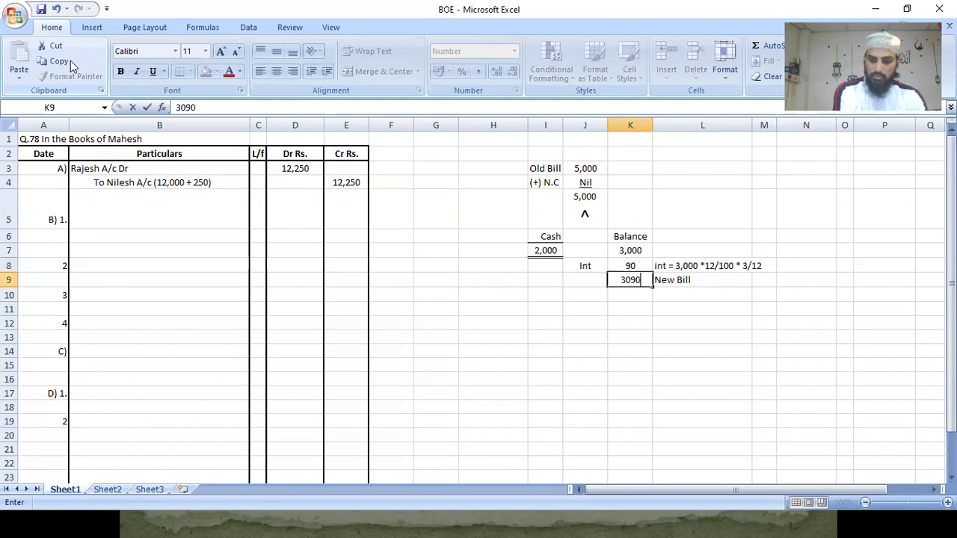
key(Return)
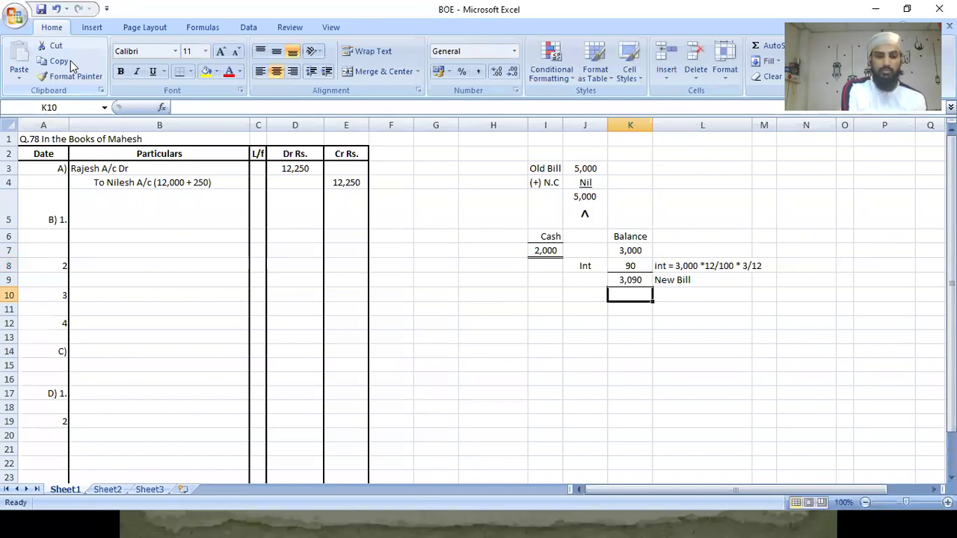
Step: Enter the drawee's personal account in B5 as the debit line of entry B) 1
key(Left)
key(Left)
key(Left)
key(Left)
key(Left)
key(Left)
key(Left)
key(Up)
key(Up)
key(Up)
key(Up)
key(Up)
key(Left)
key(Left)
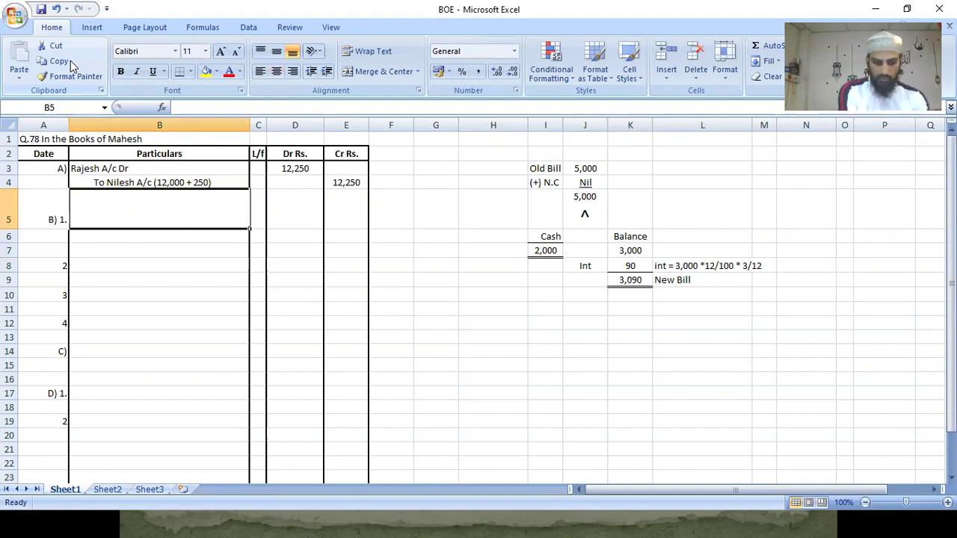
text(Rama)
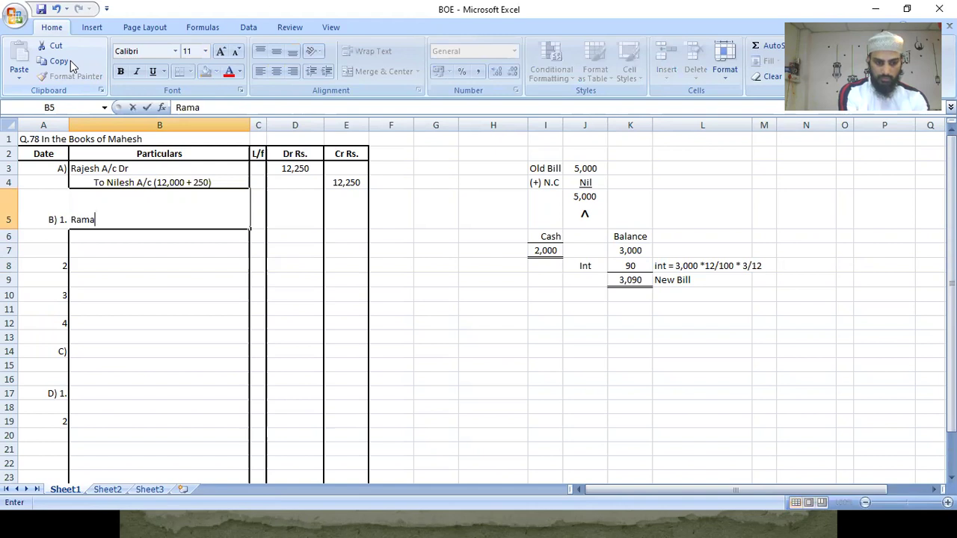
text(kant A/c)
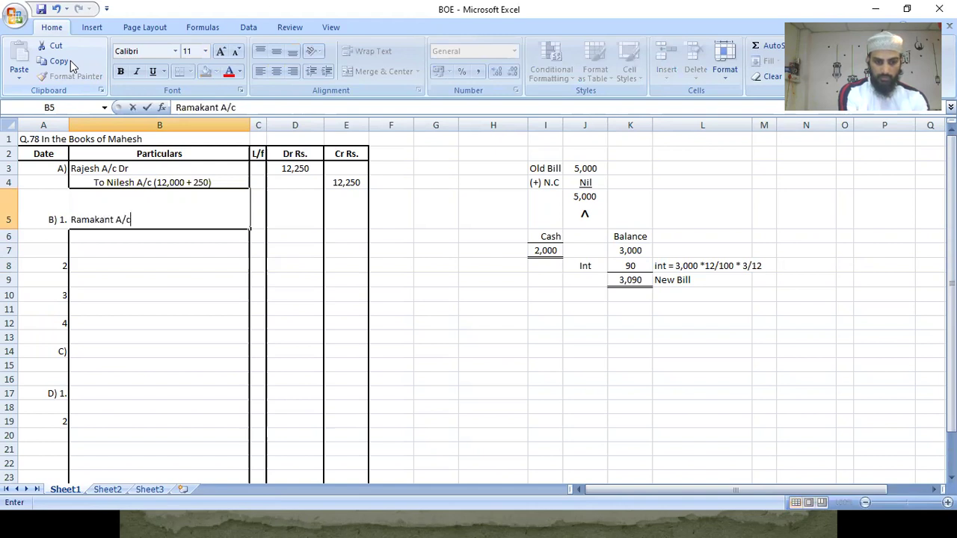
key(Return)
Step: Enter the credit lines "To Bill receivable A/c" in B6 and "To Noting charges A/c" in B7
text(TO)
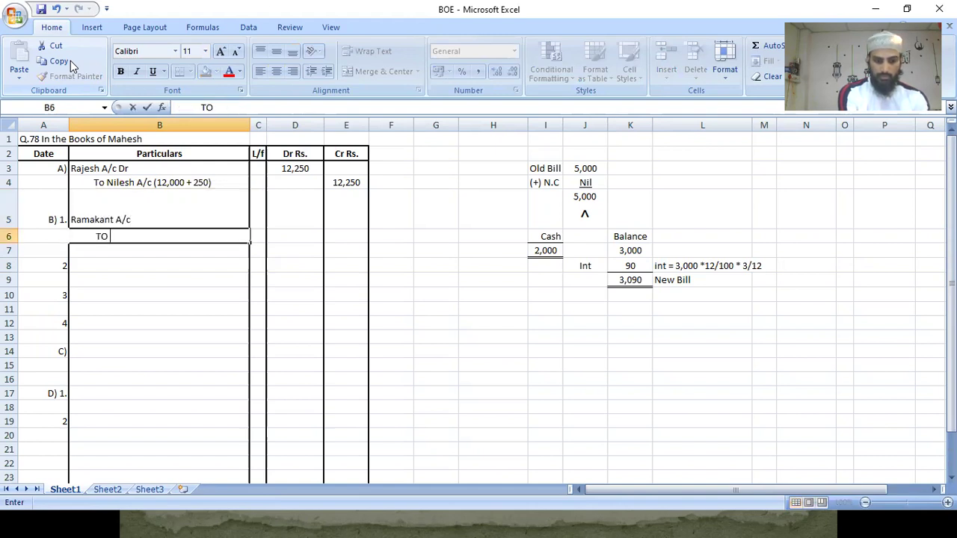
key(BackSpace)
text(o Bl)
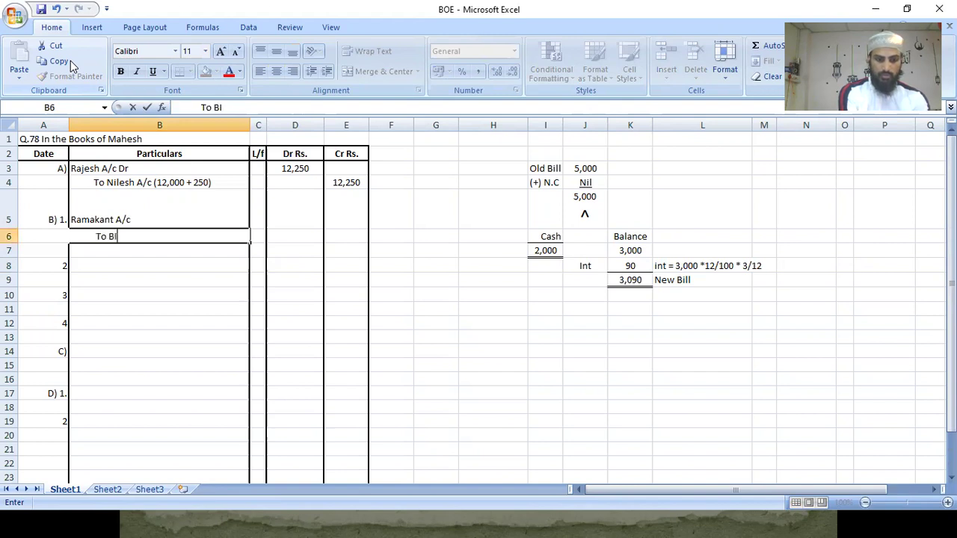
text(ll receivab)
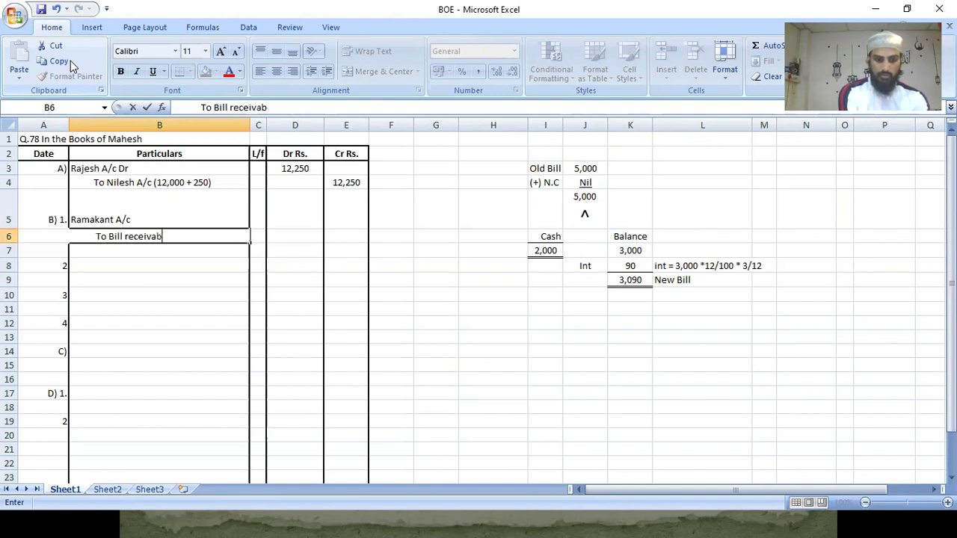
text(le A/c)
key(Return)
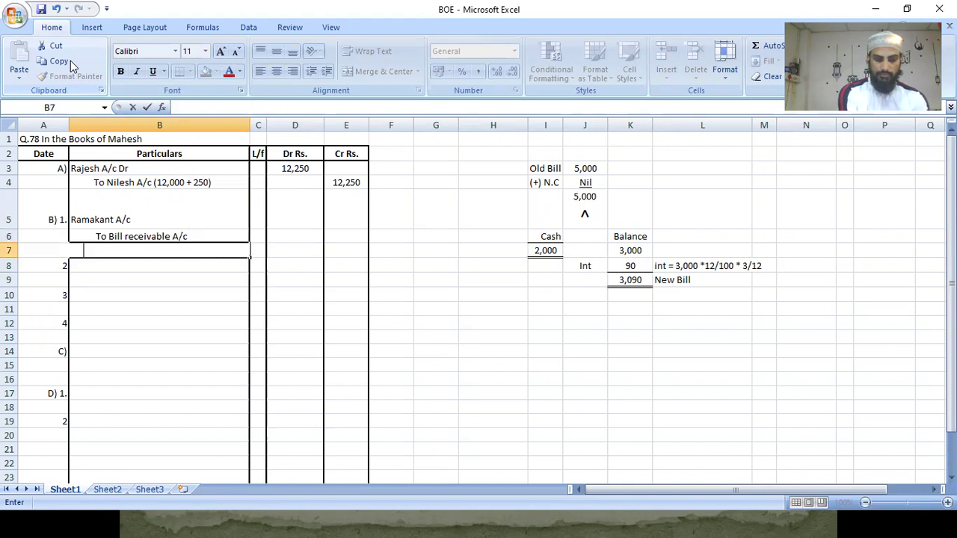
text(To )
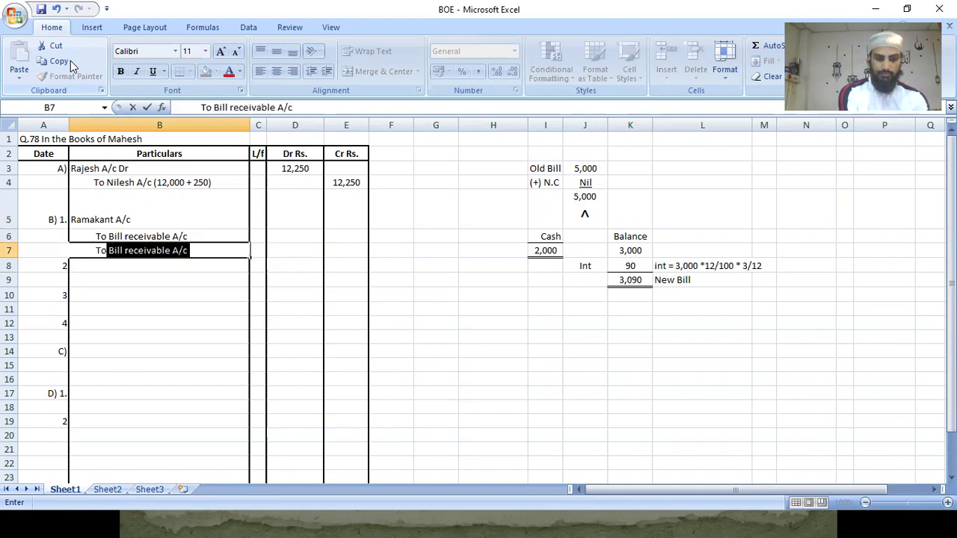
text(N)
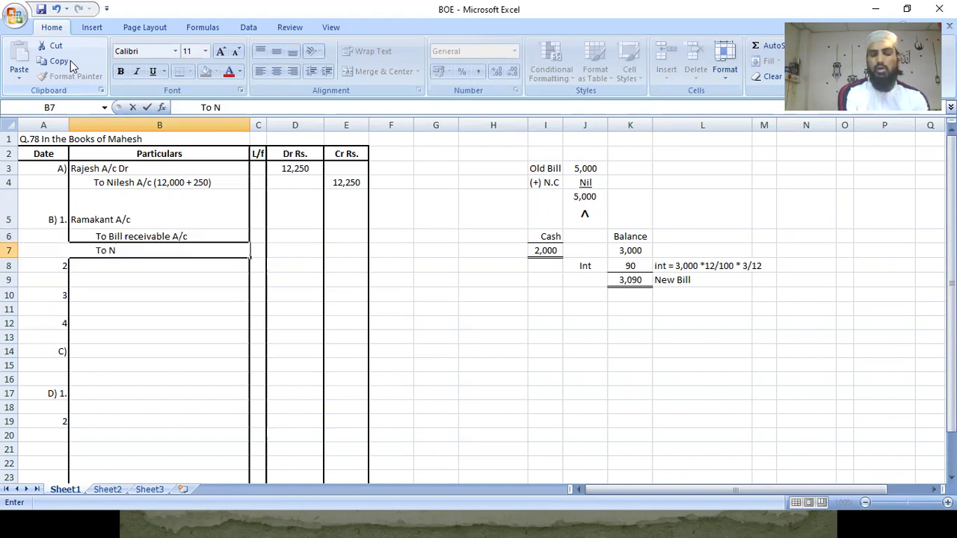
text(oting charge)
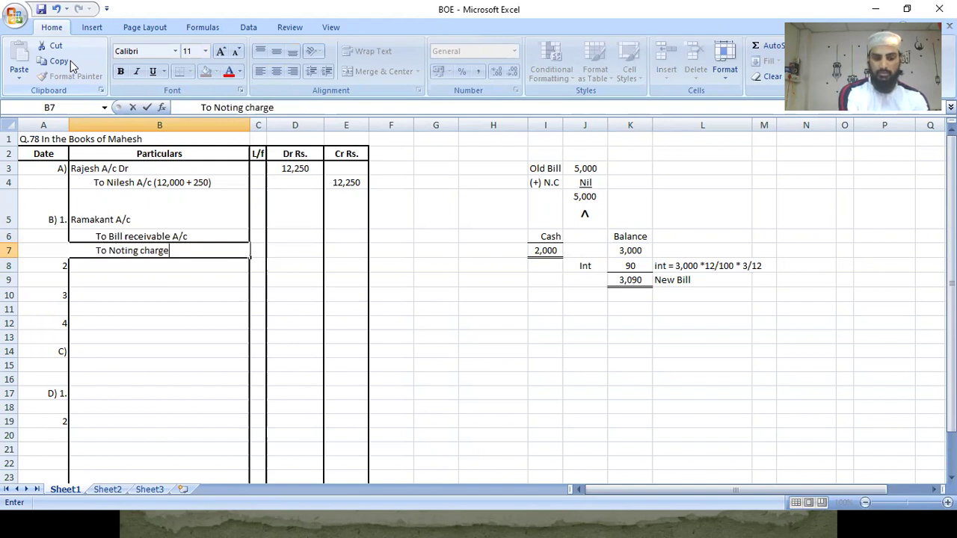
text(s A/c)
key(Return)
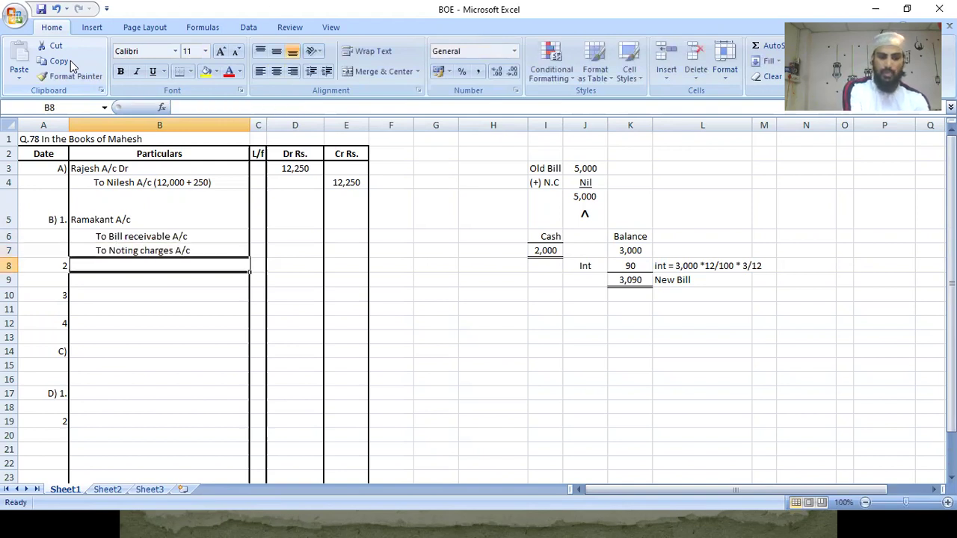
Step: Enter a dash in E7 as the noting charges credit amount
key(Up)
key(Right)
key(Right)
key(Right)
text(-)
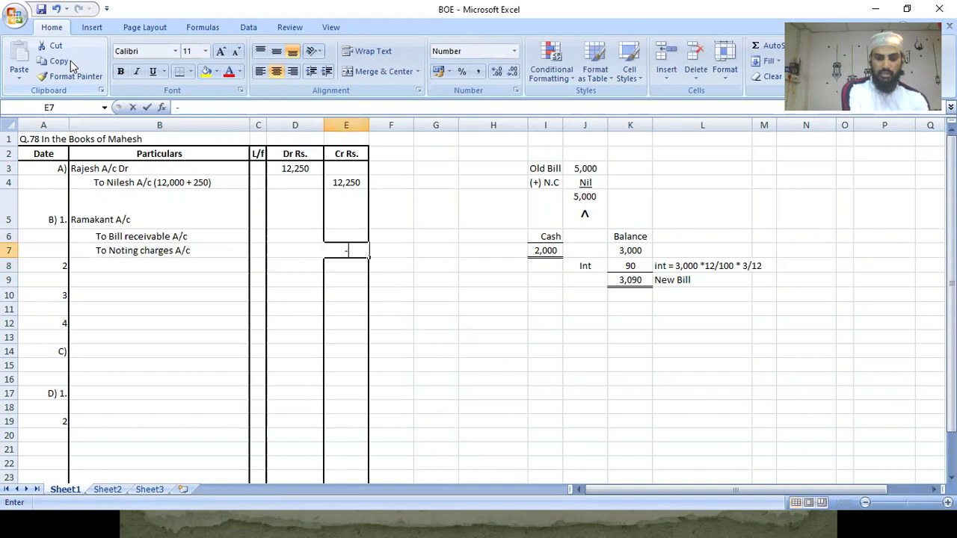
Step: Enter 5,000 as the debit amount in D5 and 5,000 as the Bill receivable credit in E6
key(Left)
key(Up)
key(Up)
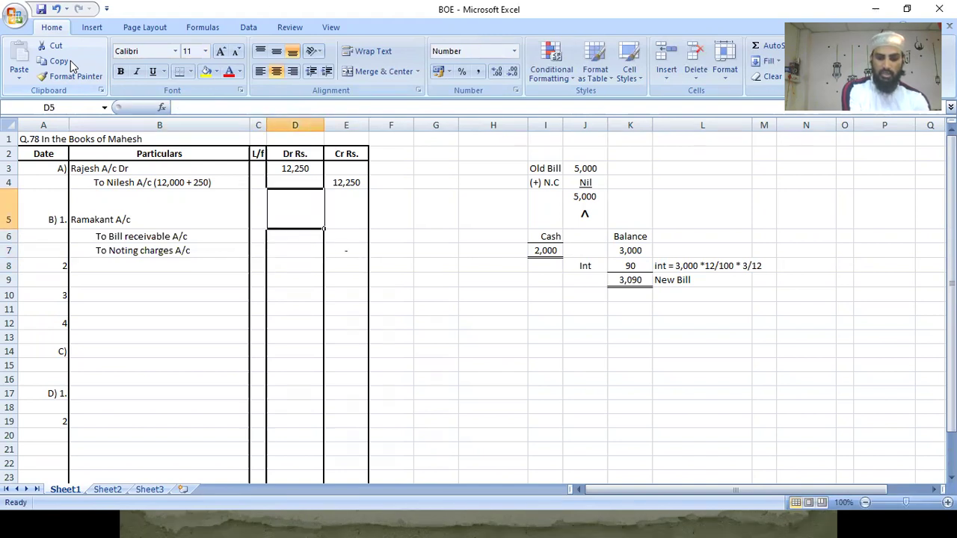
text(500)
key(Return)
key(Up)
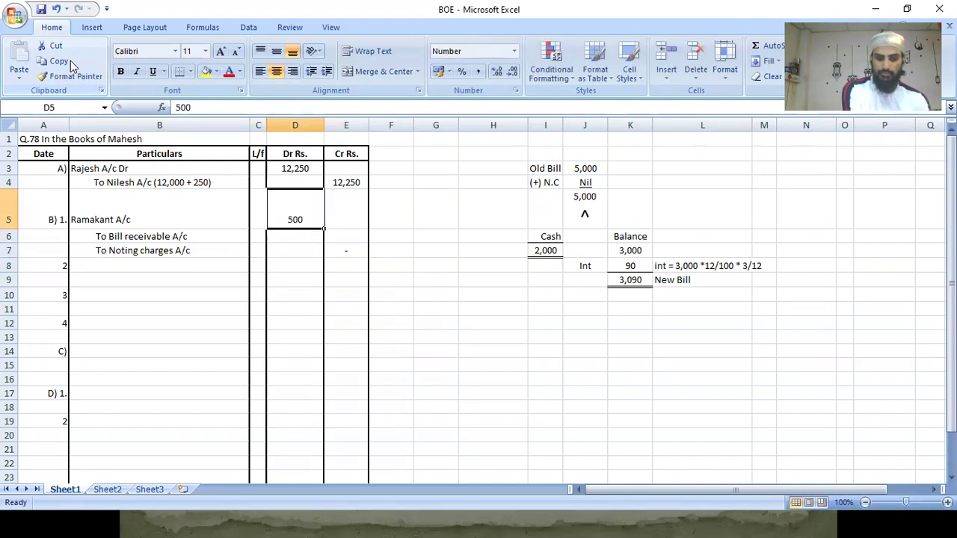
text(5000)
key(Return)
key(Tab)
text(5)
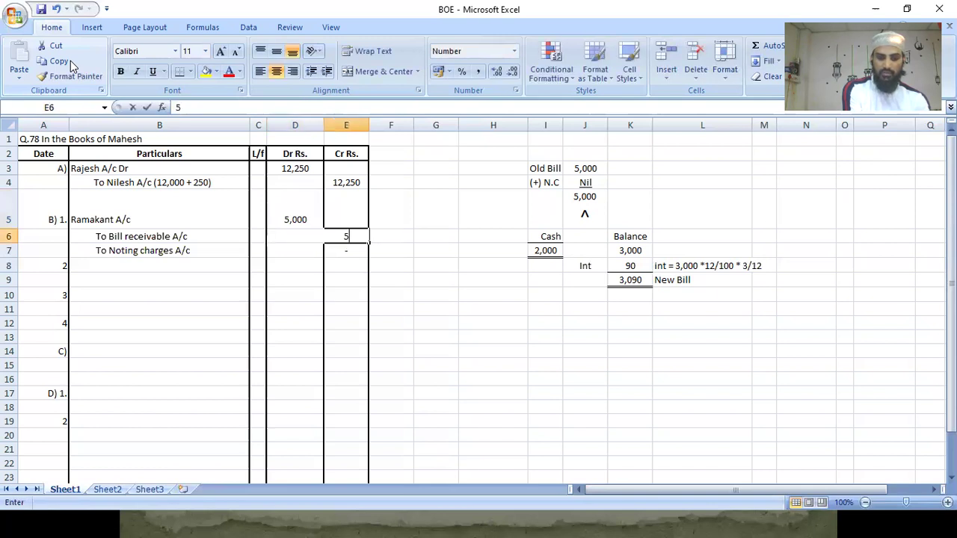
text(,000)
key(Return)
Step: Enter "Cash/Bank A/c Dr" in B8 for entry 2 and credit the drawee's account in B9
key(Down)
key(Home)
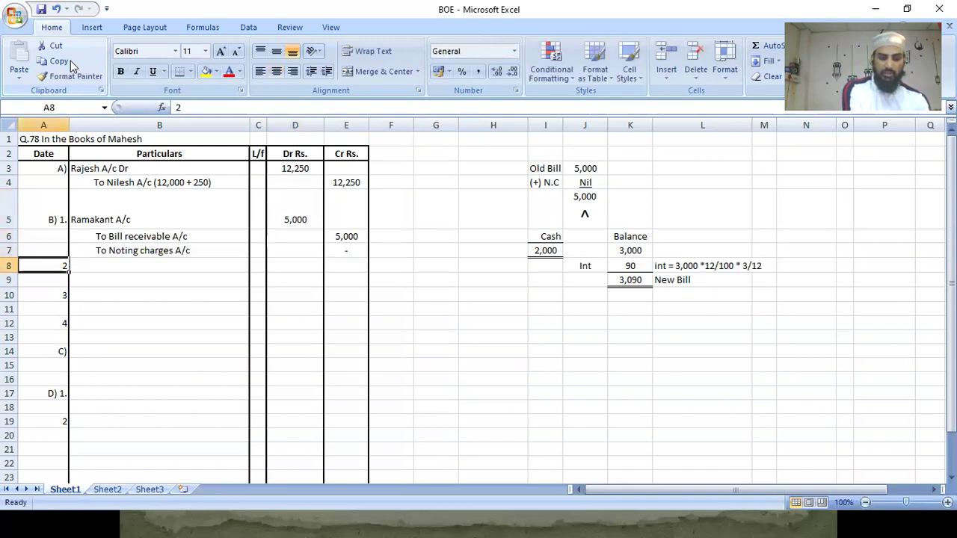
key(Right)
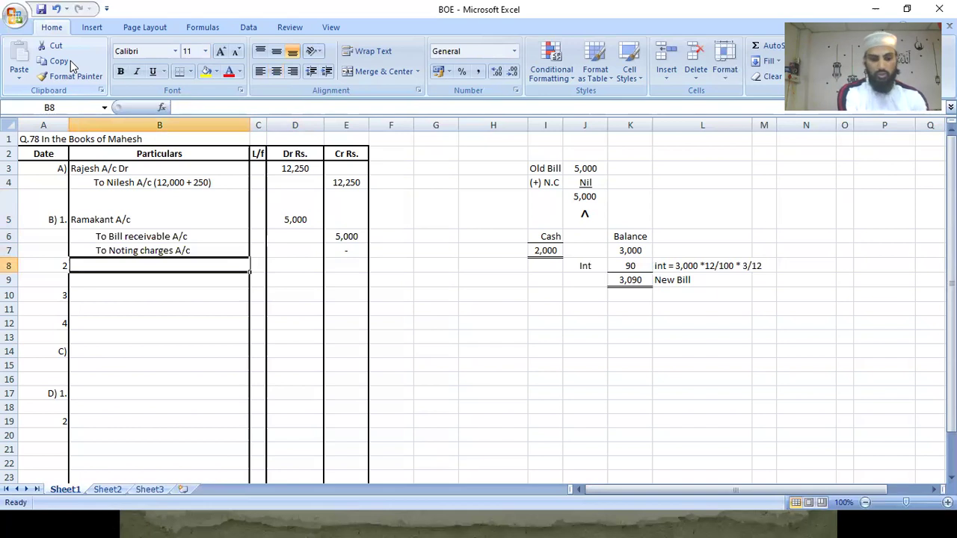
text(Cash/B)
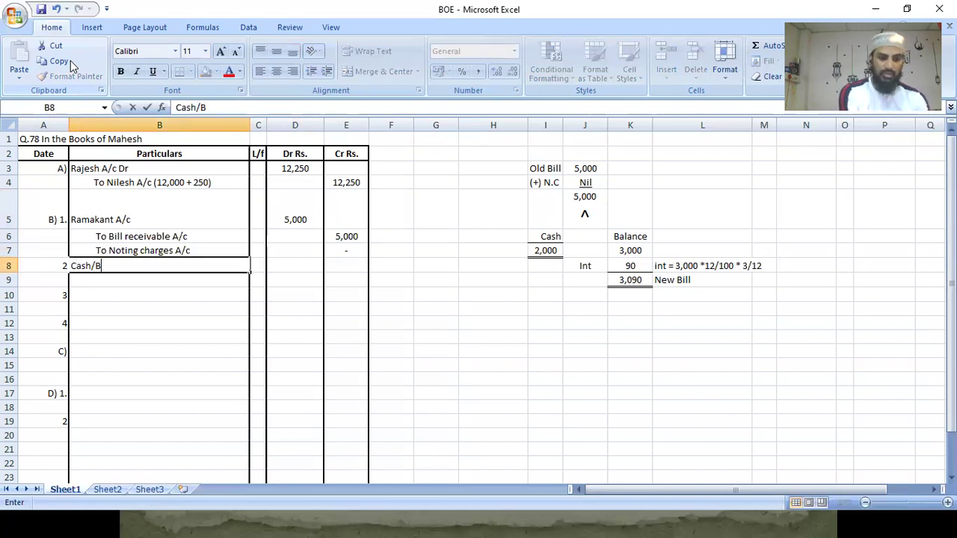
text(ank A/c Dr)
key(Return)
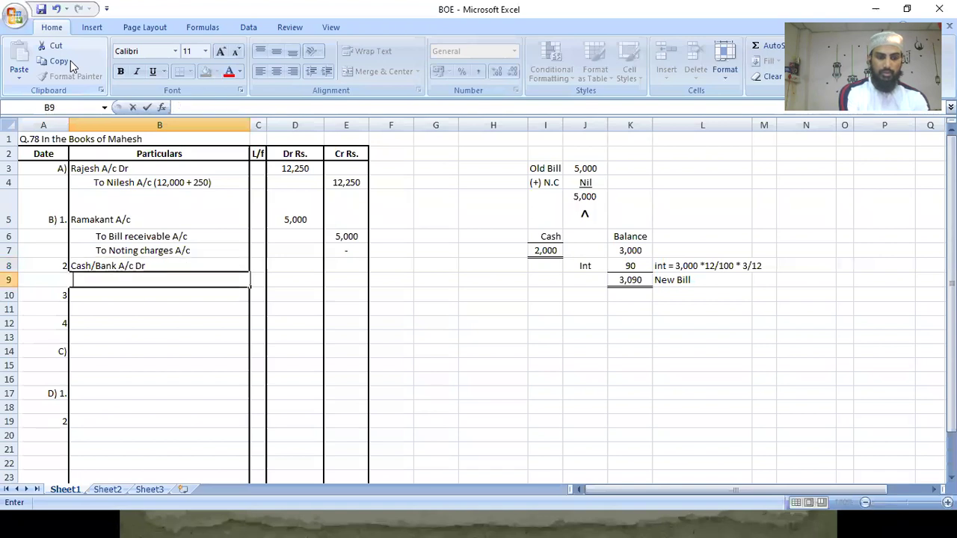
text(TO R)
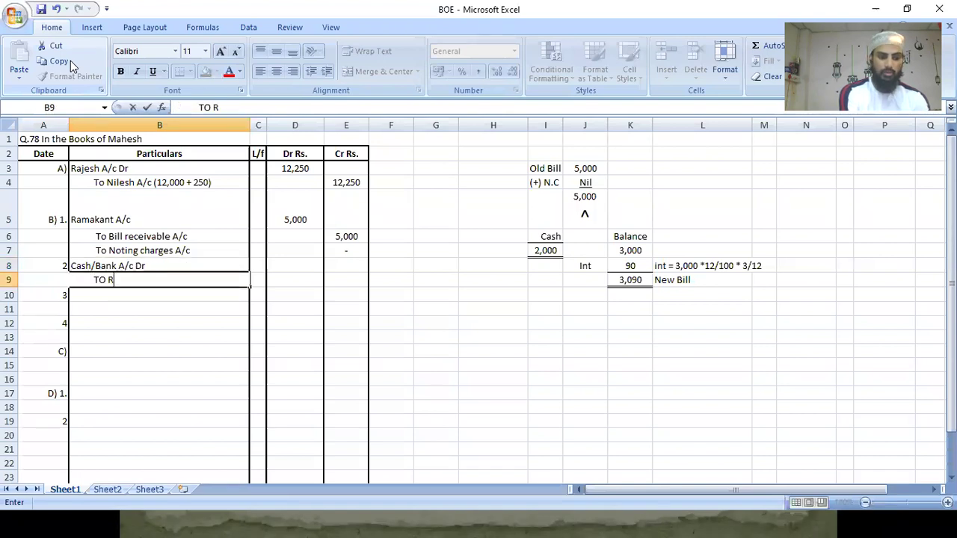
text(amakan)
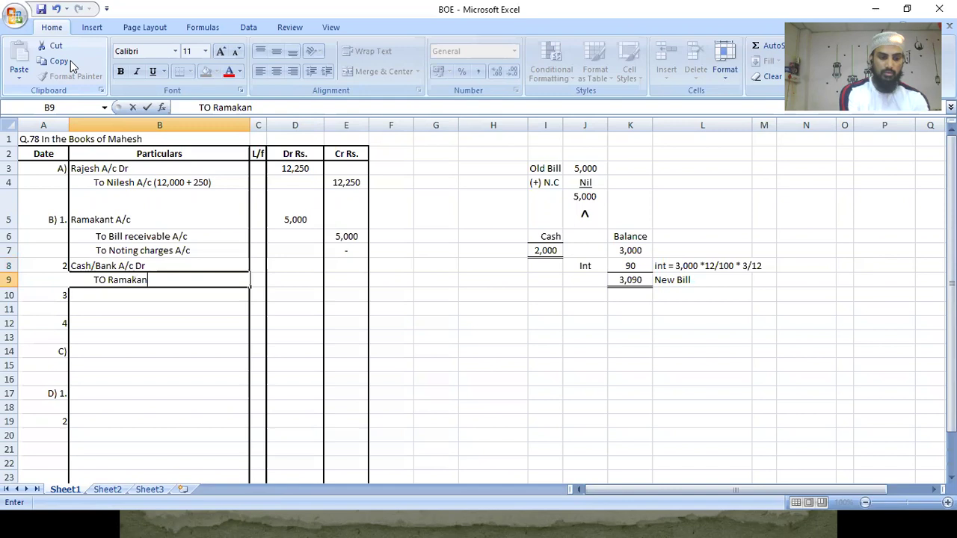
text(t A/c)
key(Up)
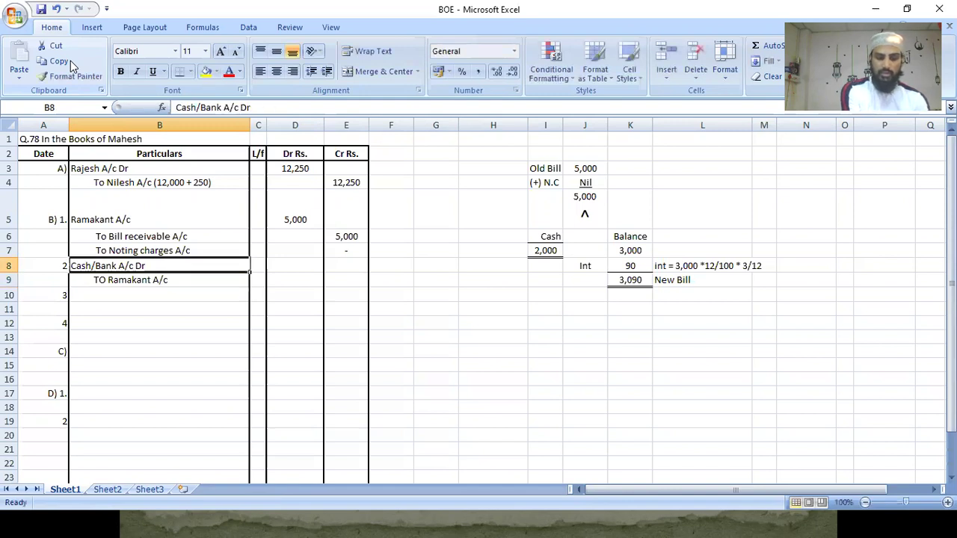
Step: Enter 2,000 as the Cash/Bank debit in D8 and 2,000 as the drawee's credit in E9
key(Right)
key(Right)
text(2,000)
key(Return)
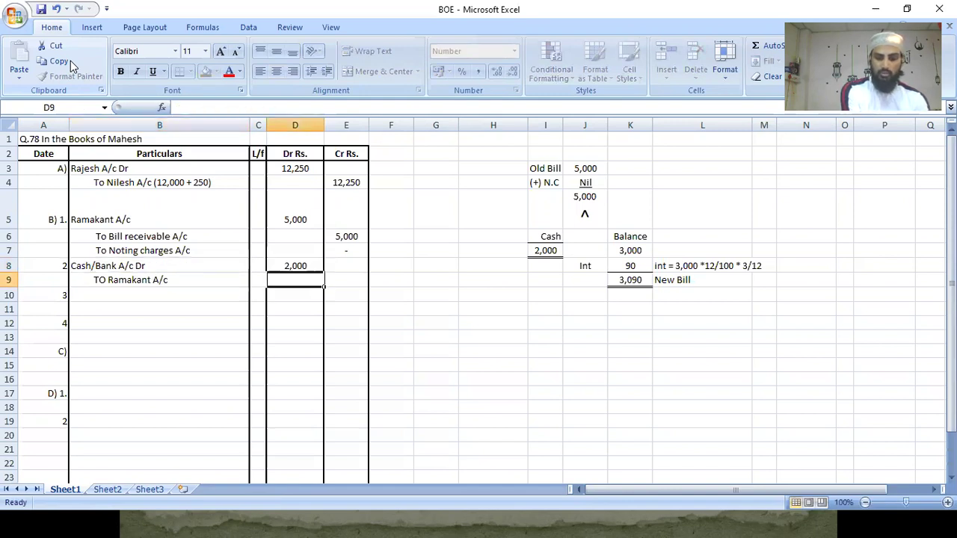
key(Right)
text(2,000)
key(Return)
Step: Enter the drawee's account in B10 for entry 3 and the credit line "To interest A/c" in B11
key(Left)
key(Left)
key(Left)
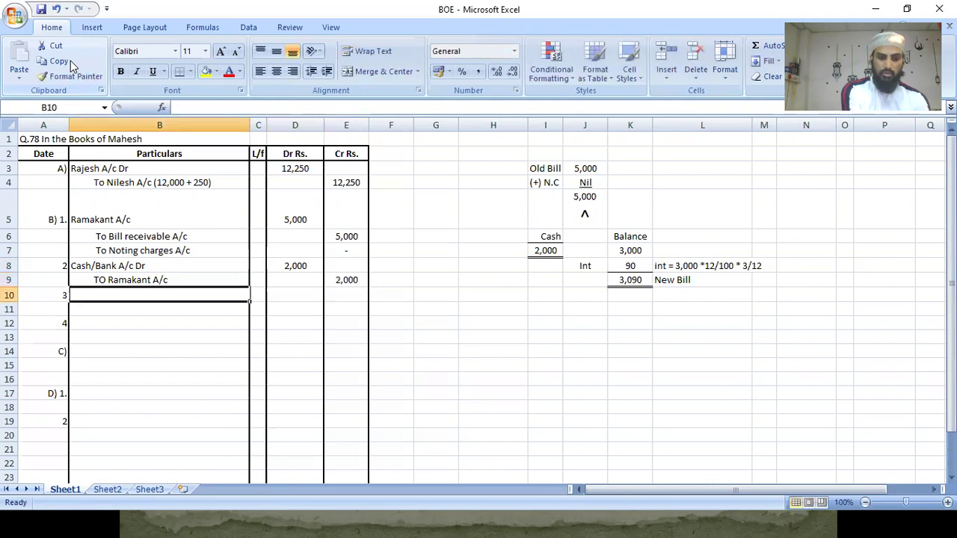
text(R)
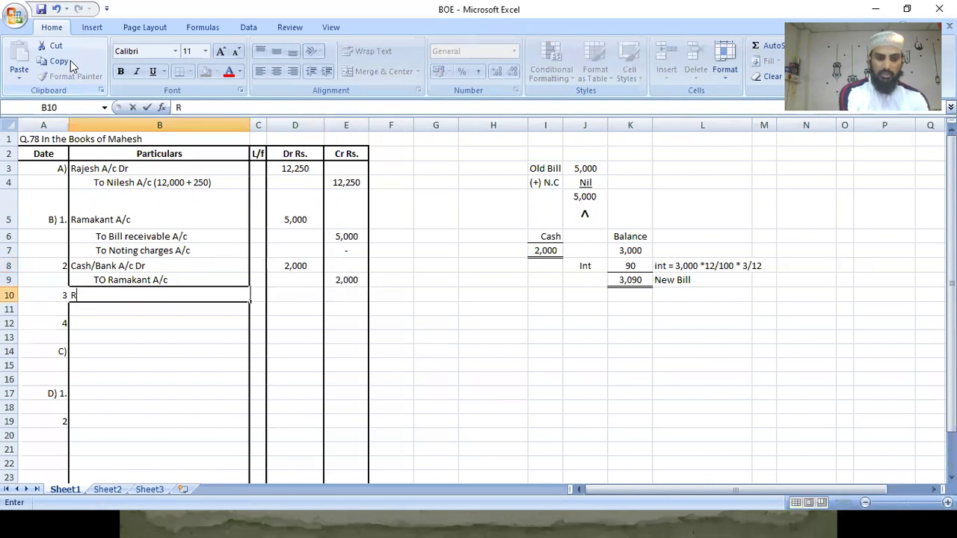
text(am)
key(Return)
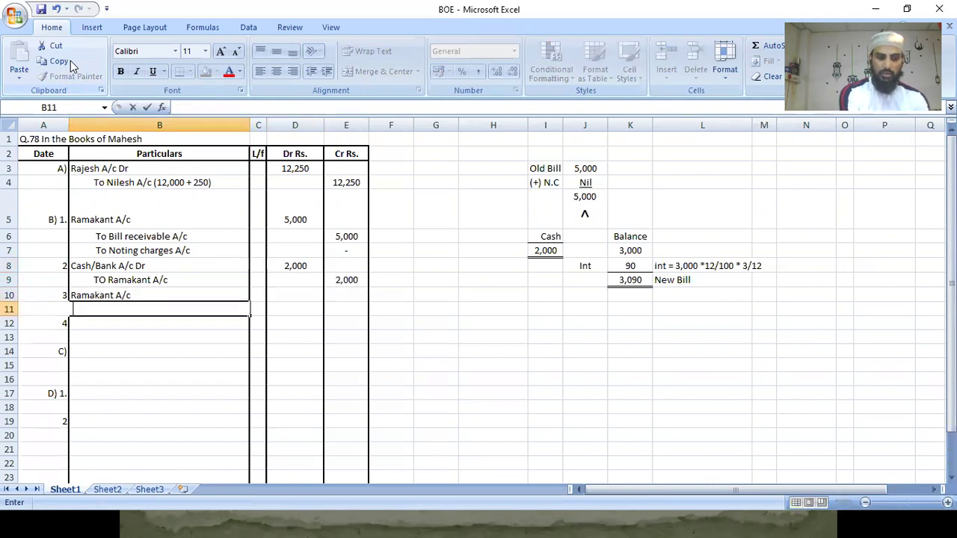
text(T)
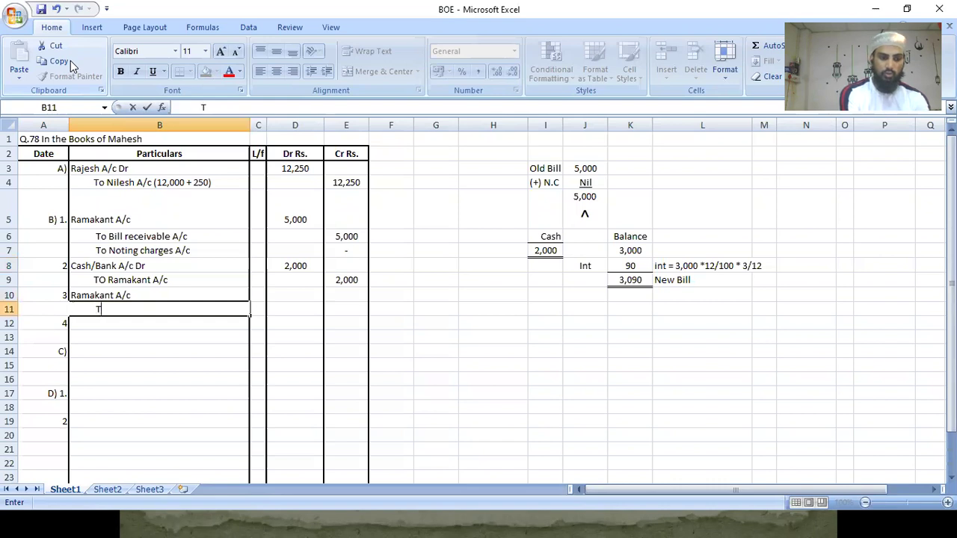
text(o interes)
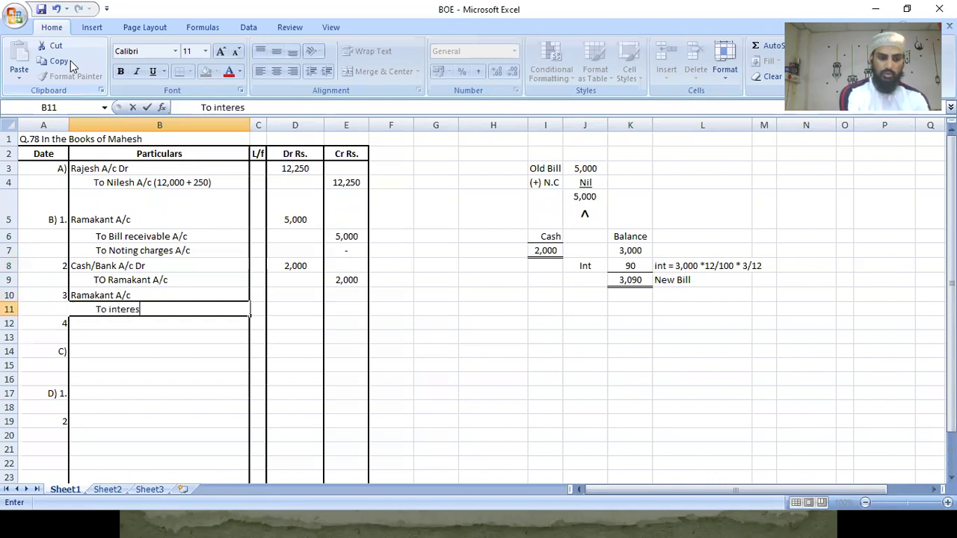
text(t A/c)
key(Return)
Step: Enter the interest amount of 90 as the debit in D10 and as the credit in E11
key(Up)
key(Up)
key(Right)
key(Right)
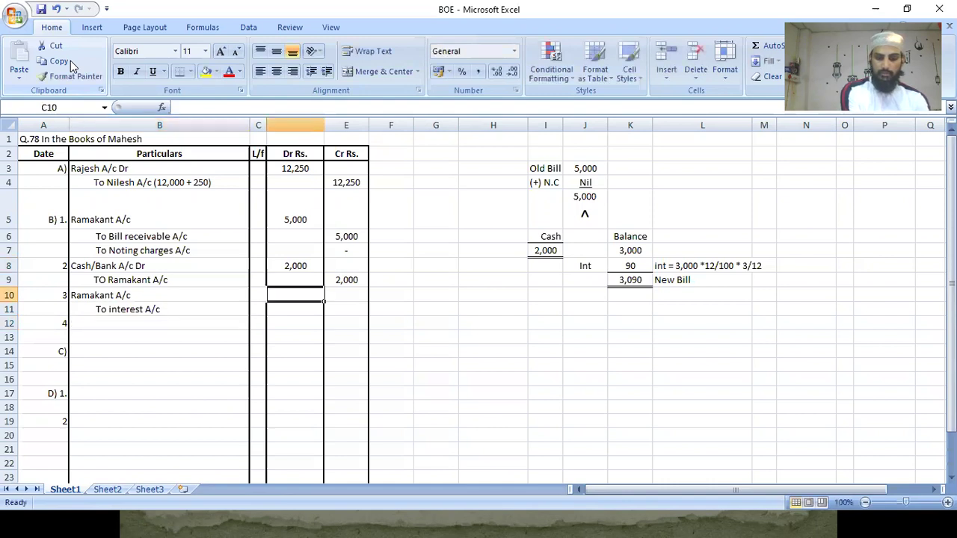
text(90)
key(Right)
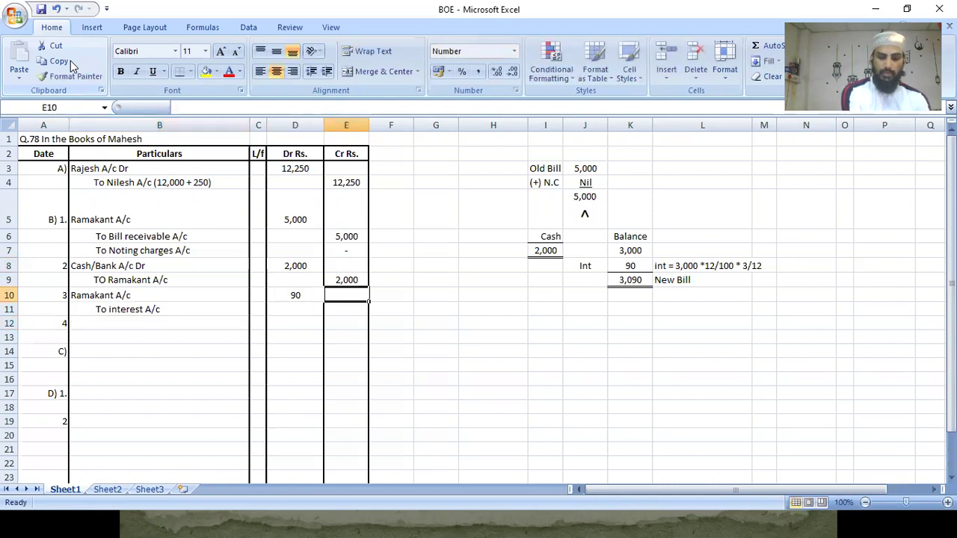
key(Return)
text(90)
key(Return)
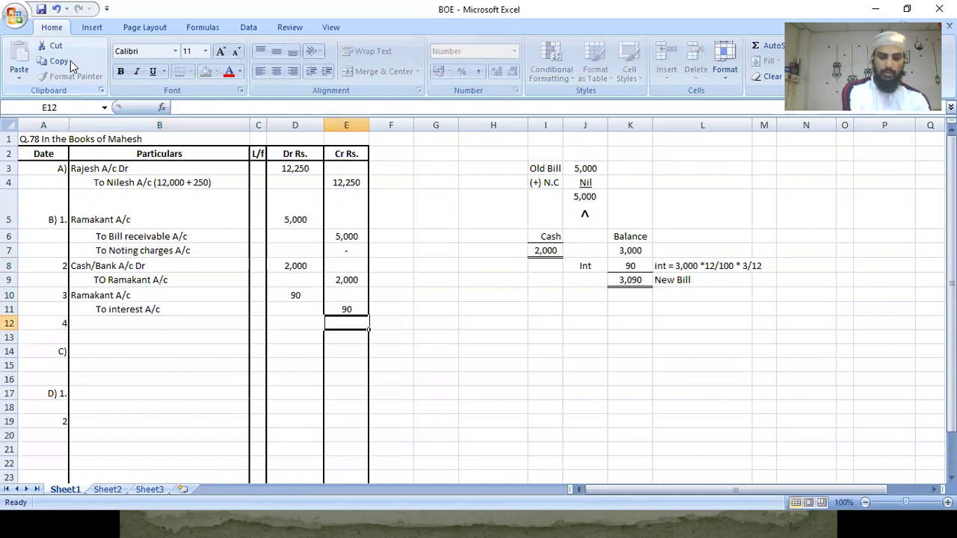
Step: Enter the debit line "Bill Receivable A/c Dr" in B12 for entry 4 of part B
key(Left)
key(Left)
key(Left)
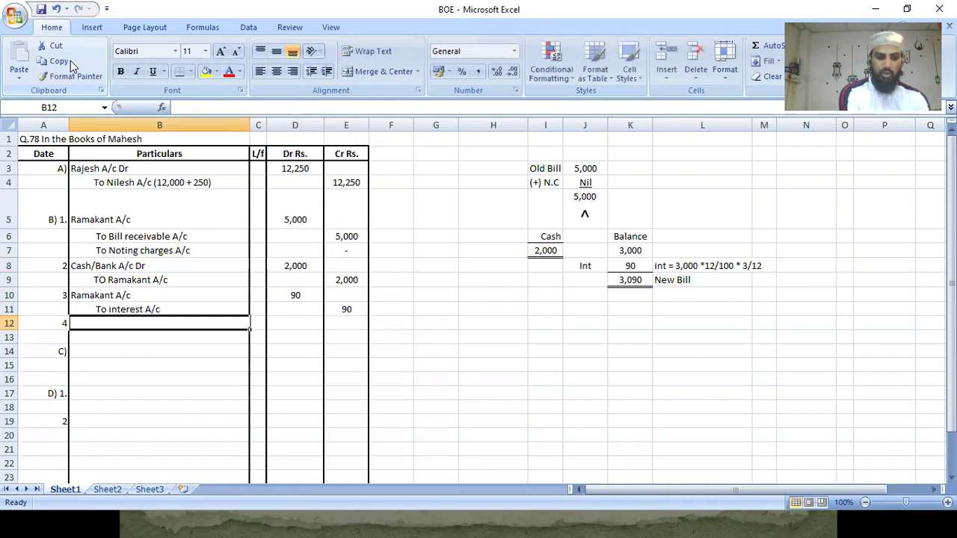
text(Bill Rece)
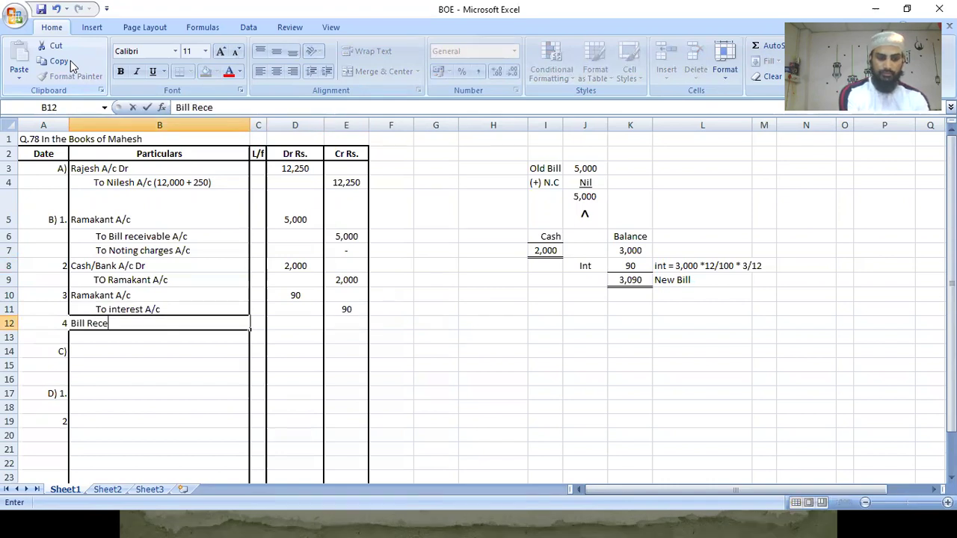
text(iba)
key(BackSpace)
key(BackSpace)
text(vable A/c)
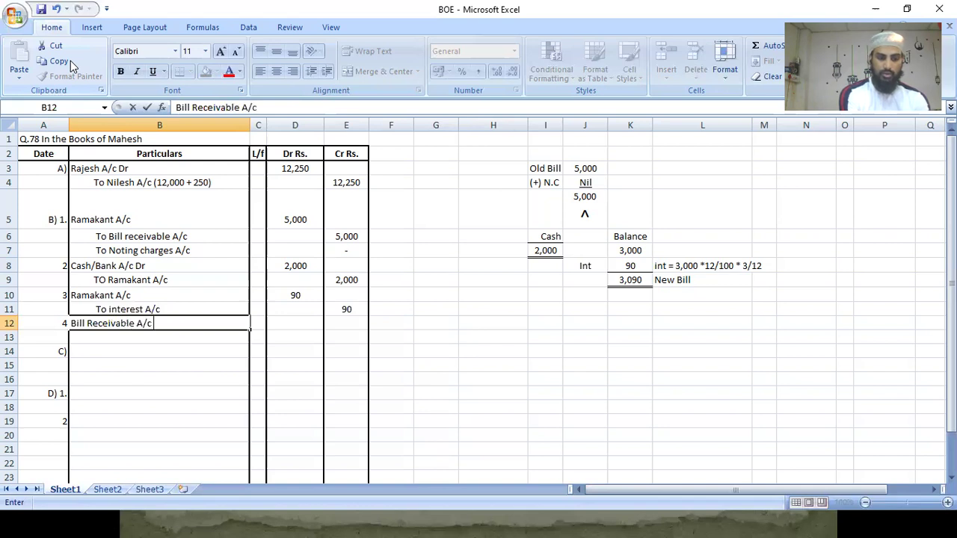
text( Dr)
key(Return)
Step: Enter the credit line to the drawee's account in B13, beginning with "To"
text(TO)
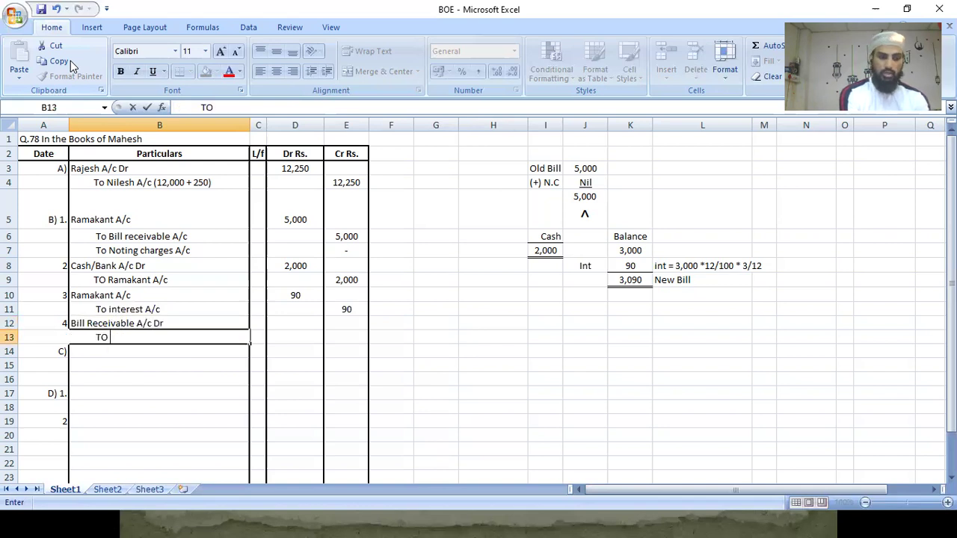
key(BackSpace)
text(o)
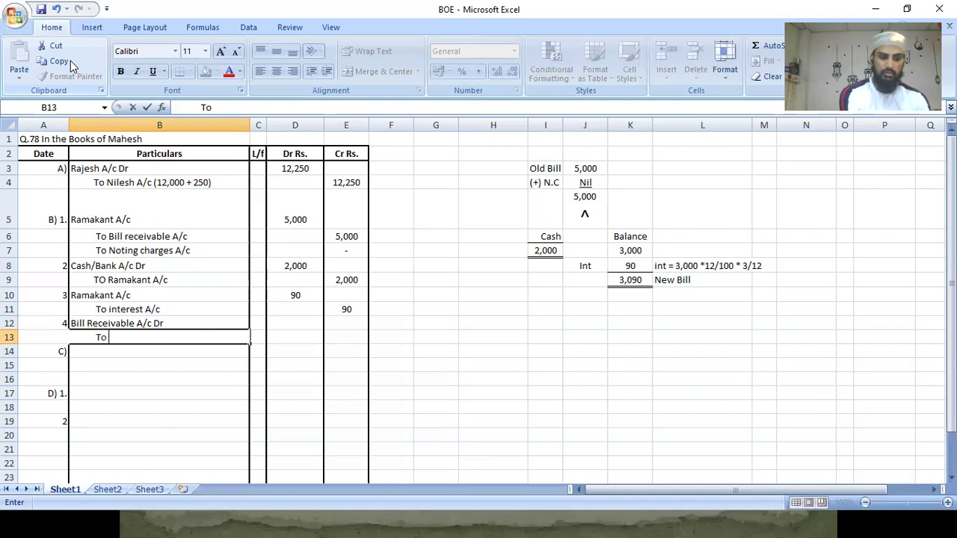
text( Ramakant A)
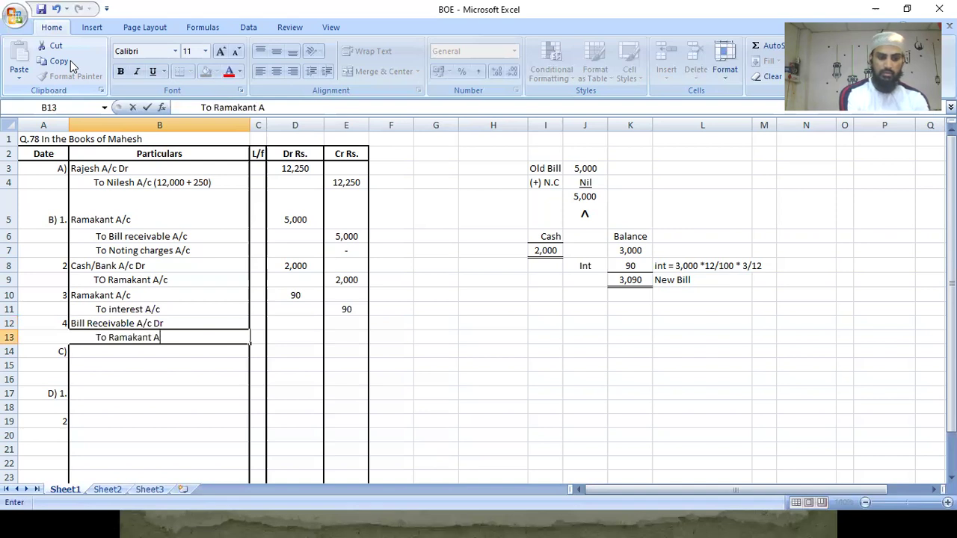
text(/c)
key(Return)
Step: Enter 3,090 as the Bill Receivable debit in D12 and 3,090 as the drawee's credit in E13
key(Up)
key(Up)
key(Right)
key(Right)
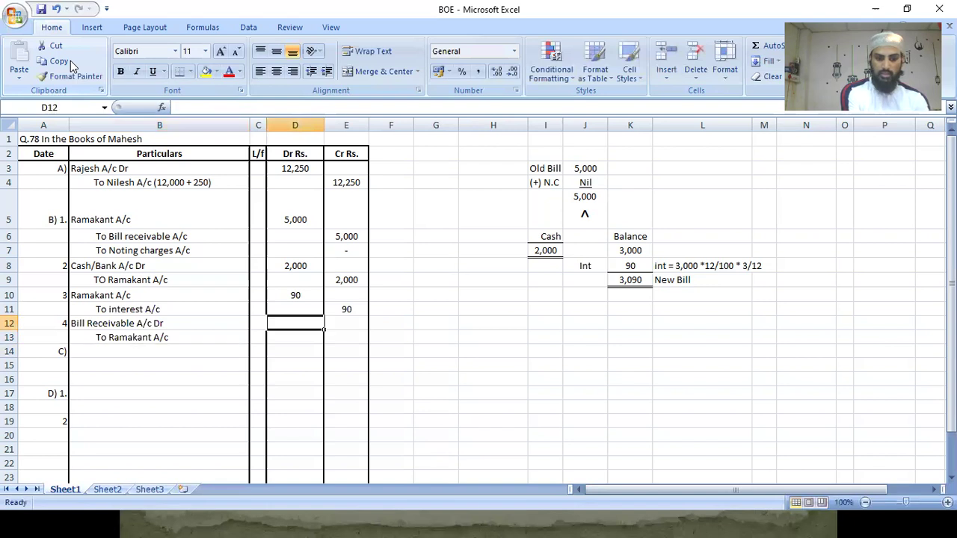
text(3090)
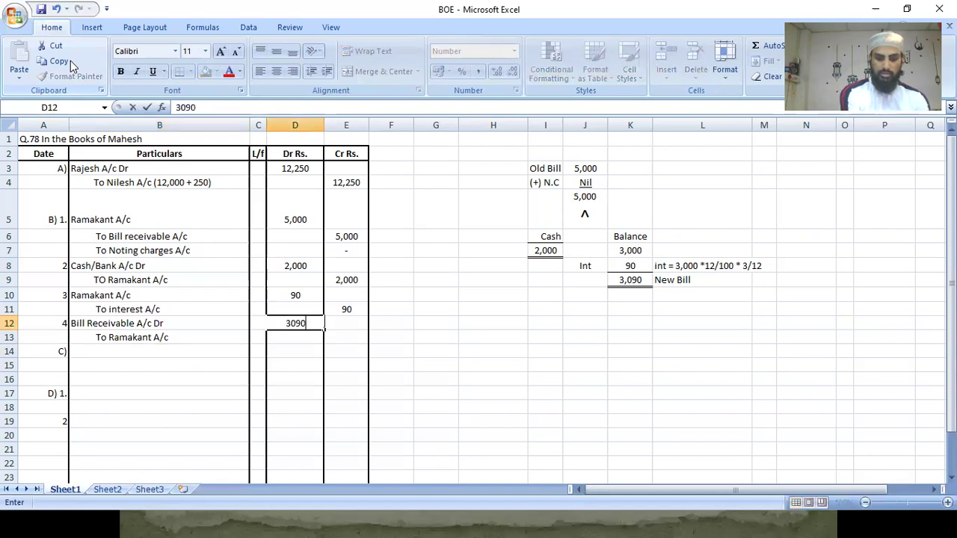
key(Return)
key(Right)
text(3090)
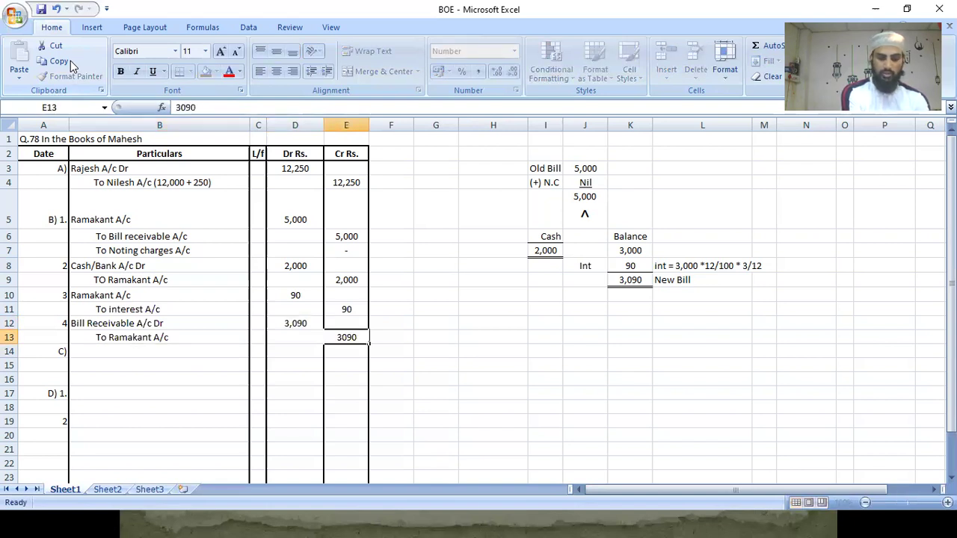
key(Return)
Step: Enter the part C debit lines "Cash/Bank A/c Dr" in B14 and "Rebate A/c Dr" in B15
key(Left)
key(Left)
key(Left)
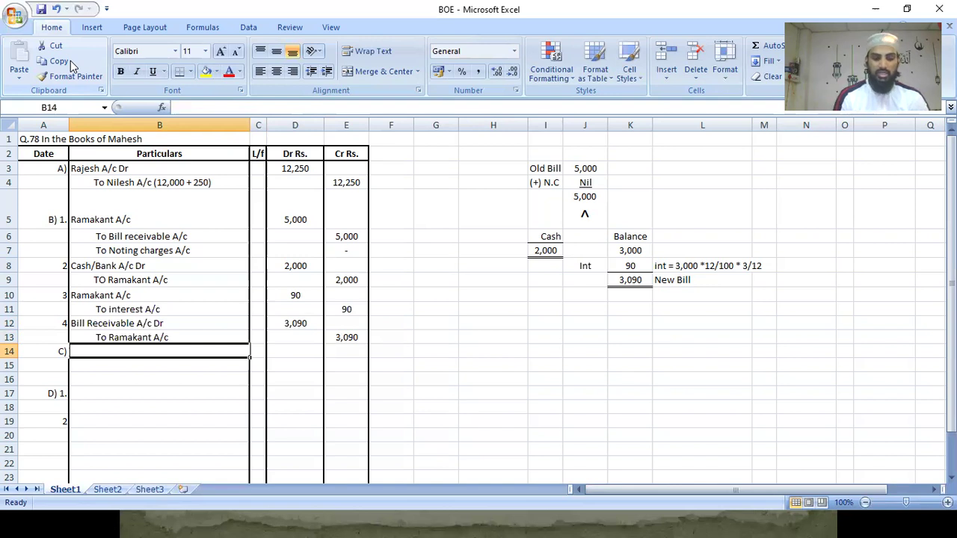
text(Cash/Bank A/c Dr)
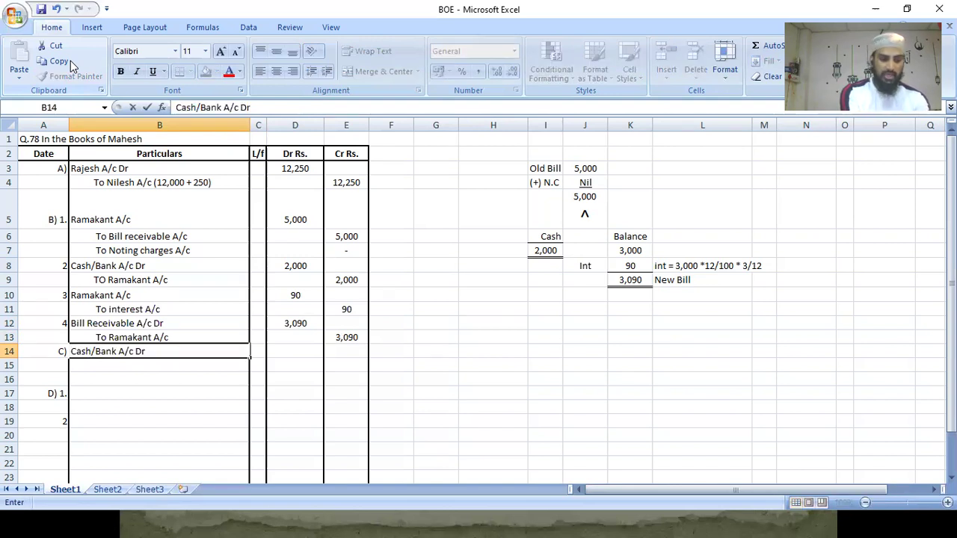
key(Return)
text(Rev)
key(BackSpace)
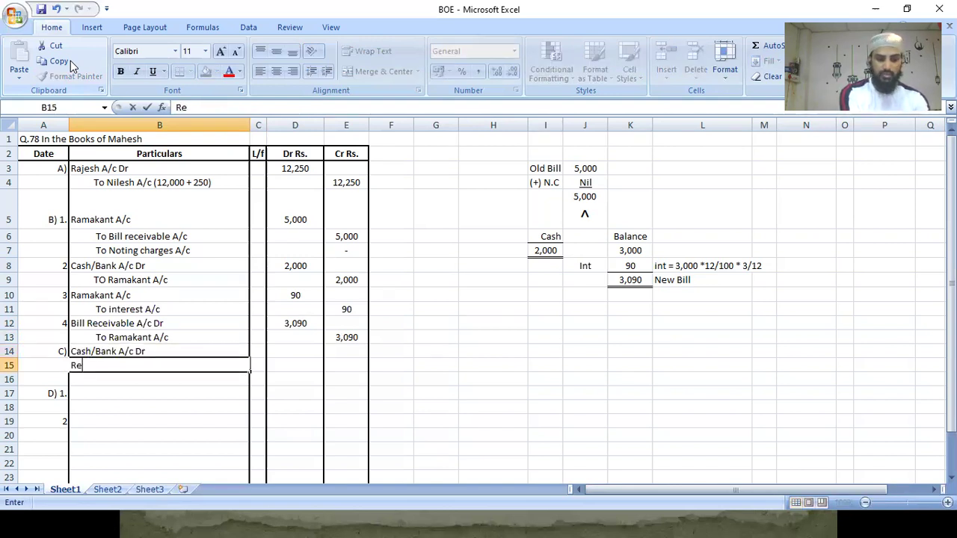
text(bate A/c)
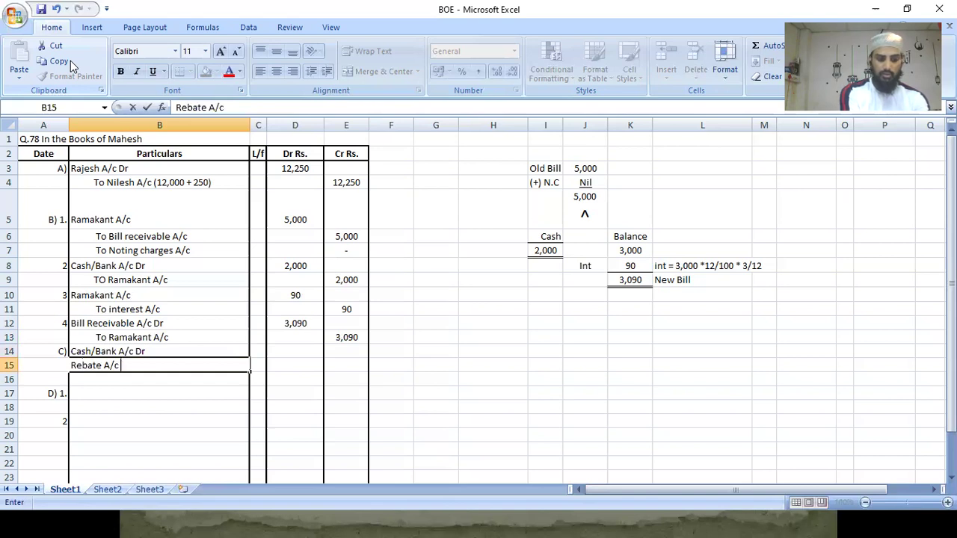
text( Dr)
key(Return)
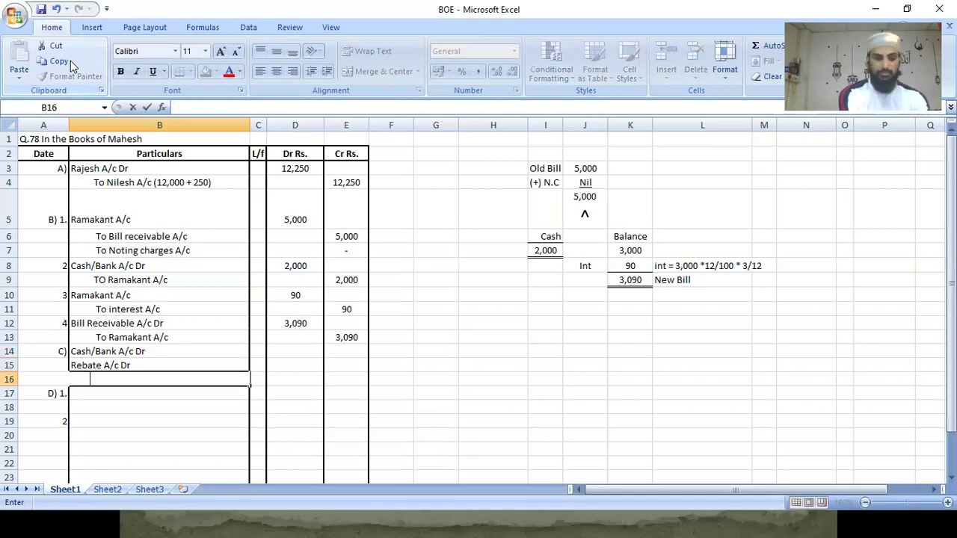
Step: Enter the credit line "To Bill receivable A/c" in B16 with a credit of 2,000 in E16
text(To Bil)
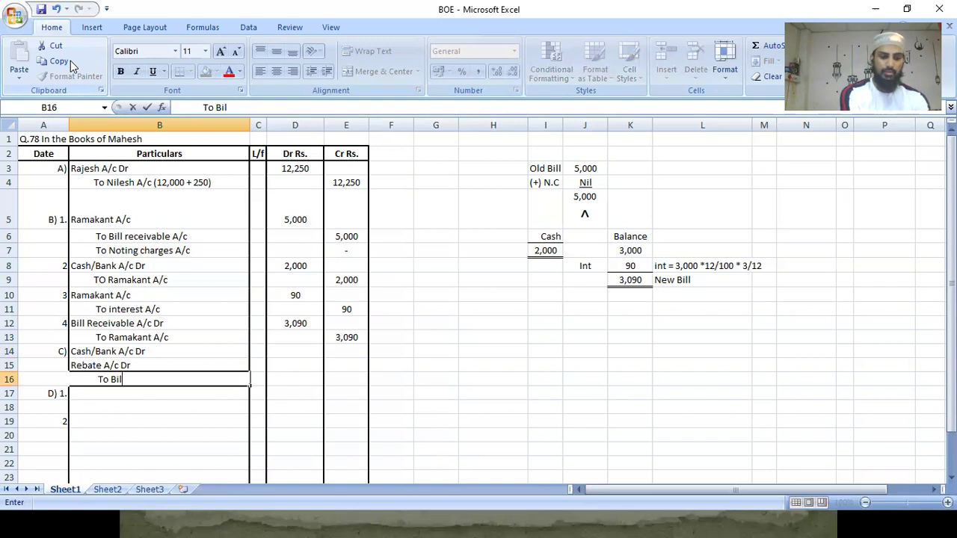
text(l receivable A)
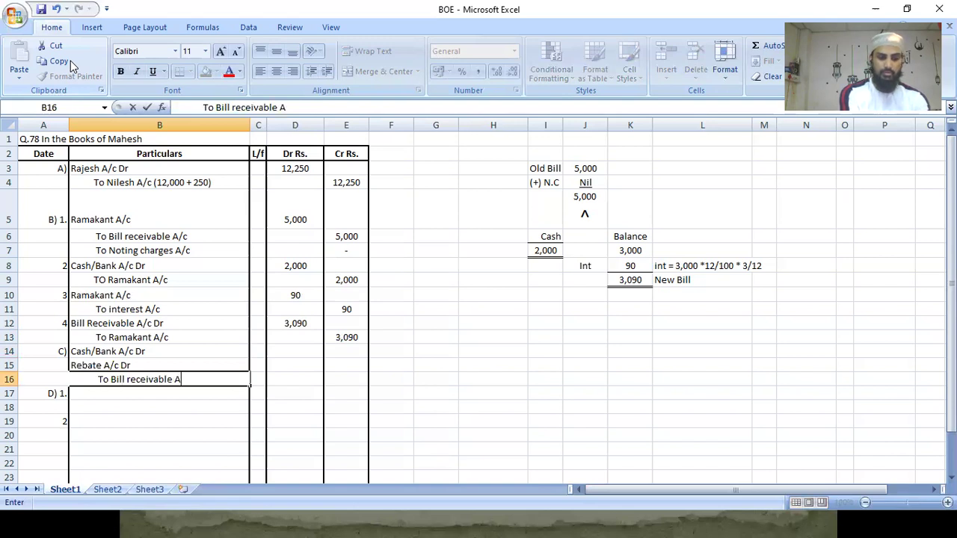
text(/c)
key(Return)
key(Up)
key(Right)
key(Right)
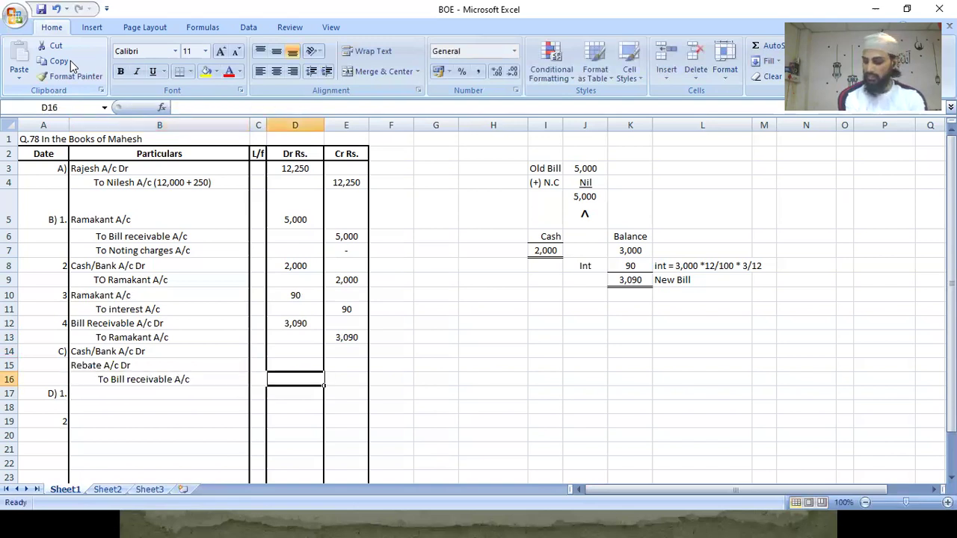
key(Right)
text(2,00)
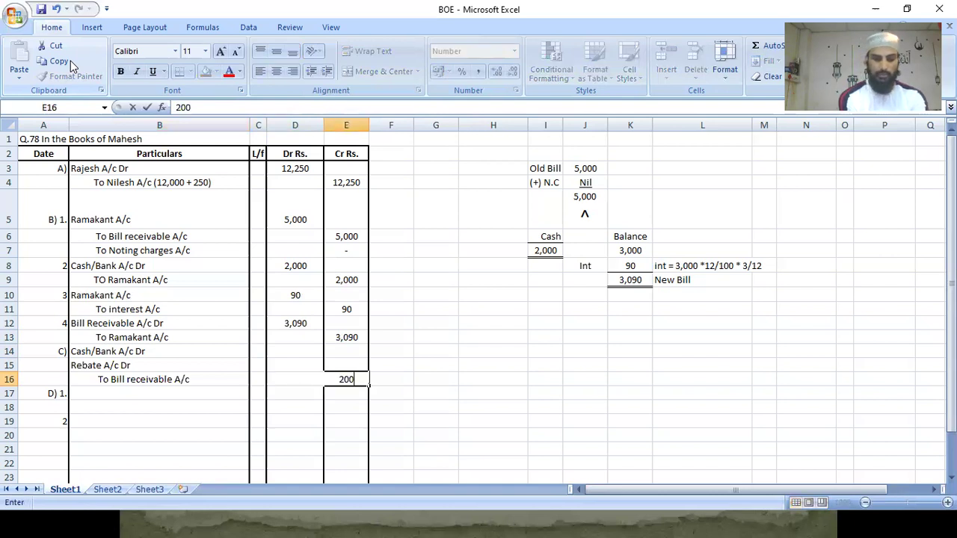
text(0)
key(Return)
Step: Enter the part C debits: 1,900 for Cash/Bank in D14 and 100* for Rebate in D15
key(Up)
key(Up)
key(Up)
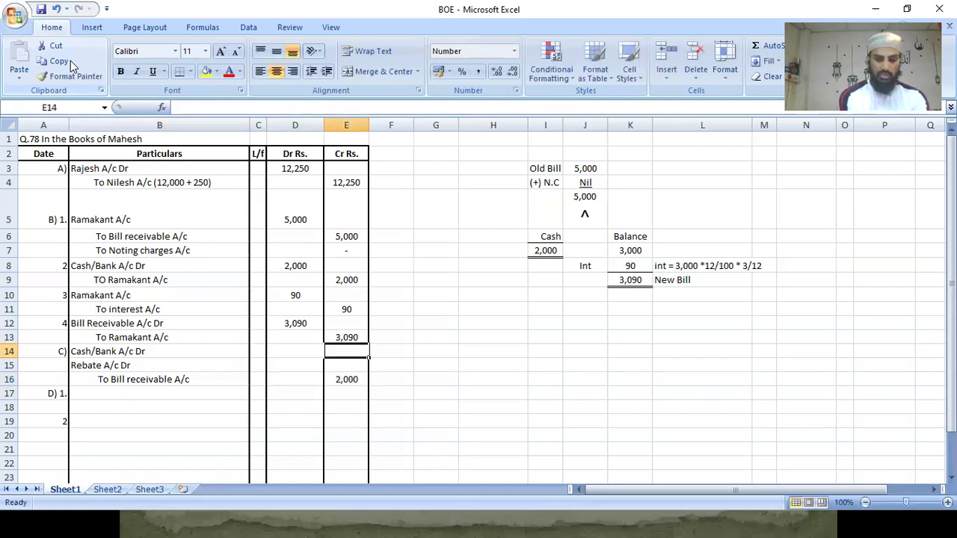
key(Left)
text(1,900)
key(Return)
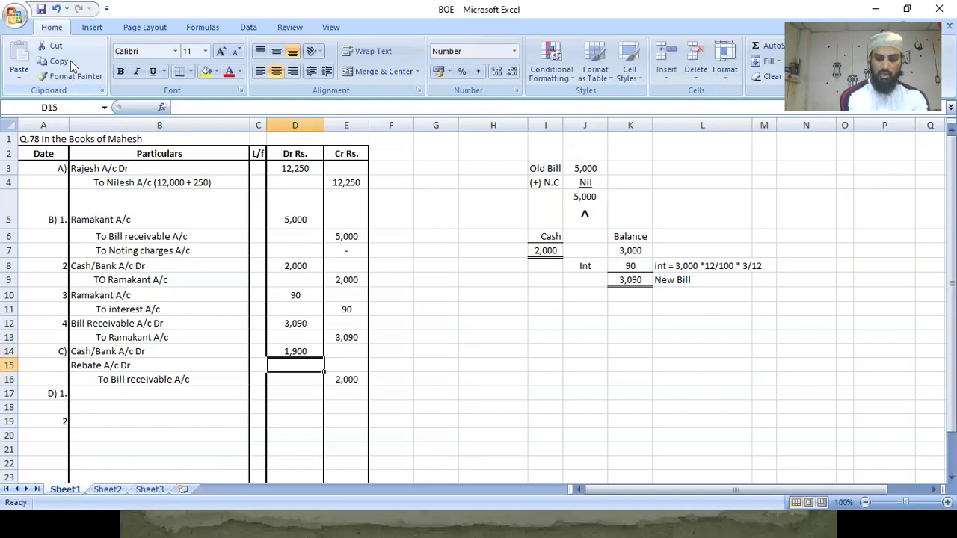
text(100*)
key(Return)
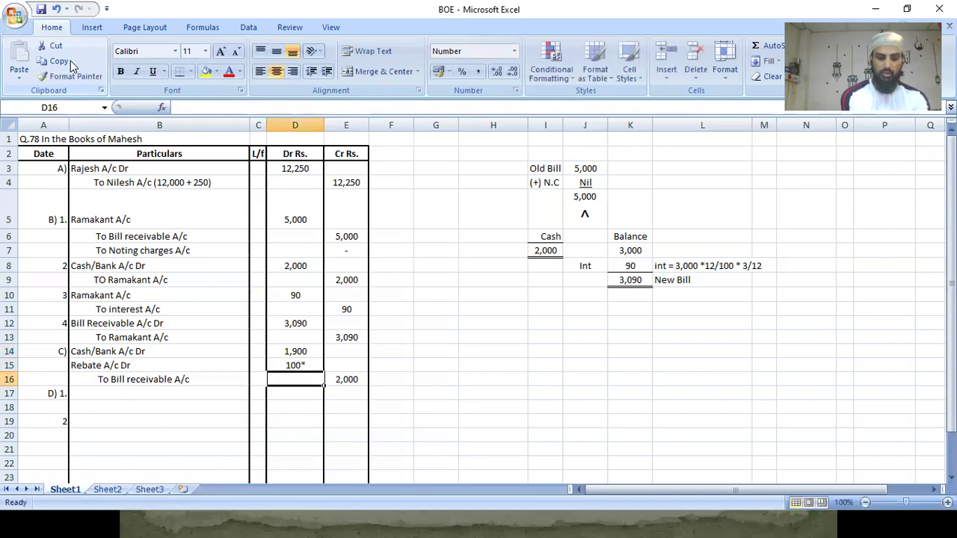
Step: Enter "Bank for collection A/c Dr" in B17 for part D entry 1 and "To Bill receivable A/c" in B18
key(Down)
key(Left)
key(Left)
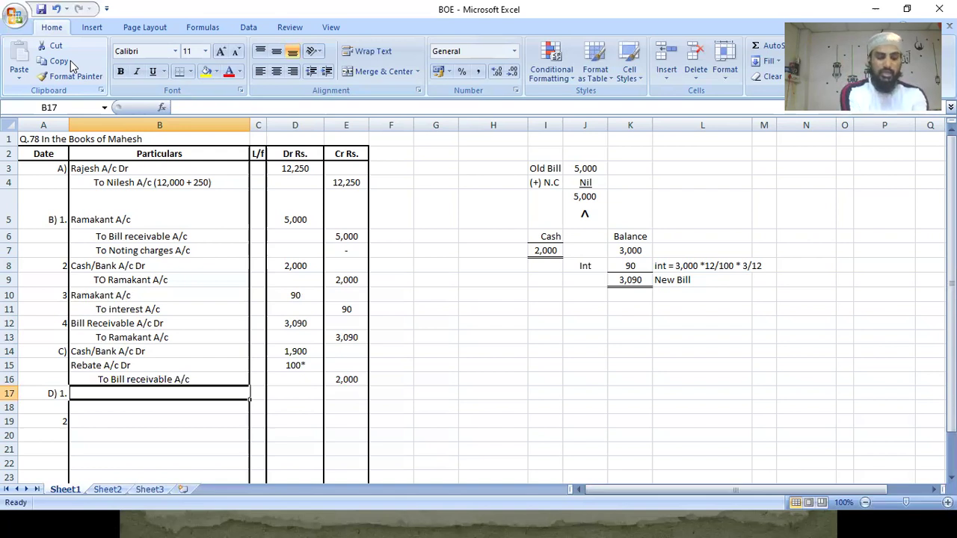
text(Bank for )
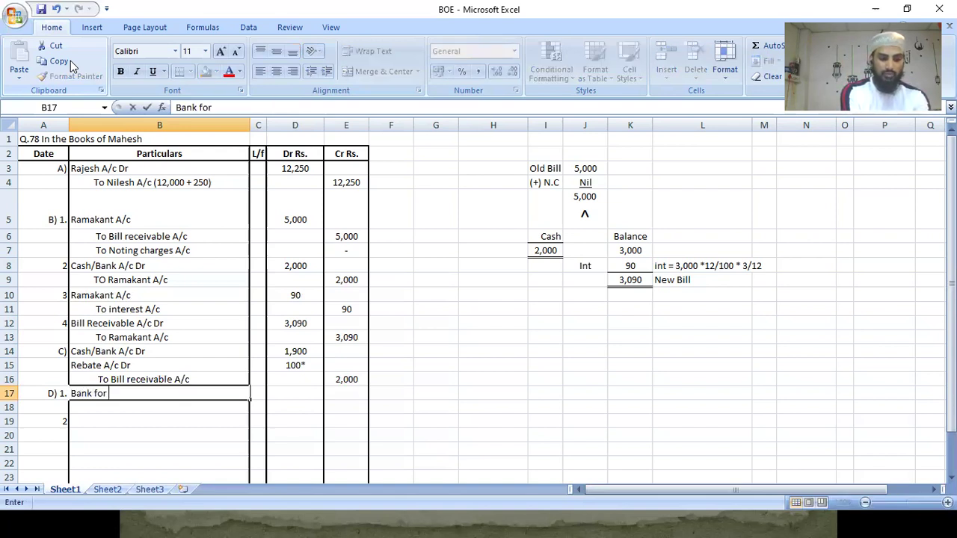
text(collection)
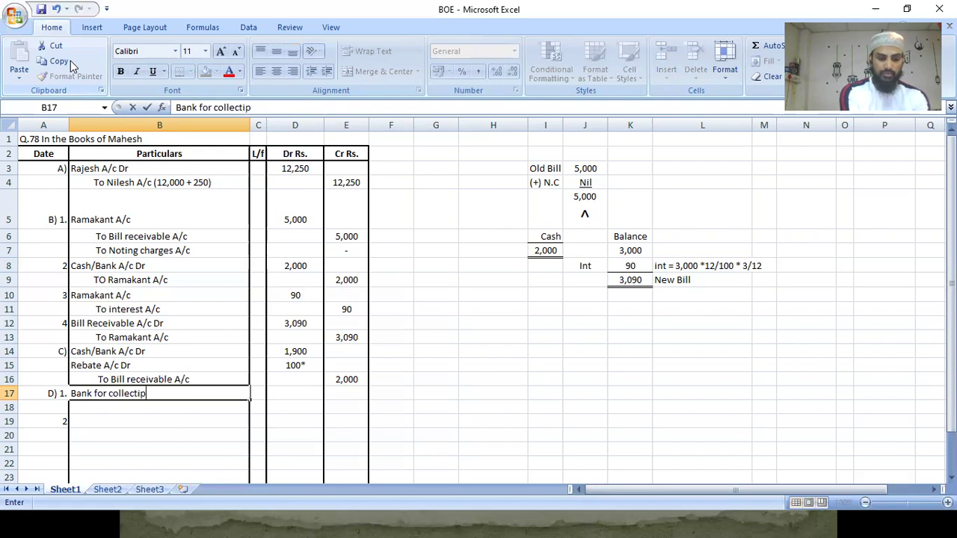
text( A/c Dr)
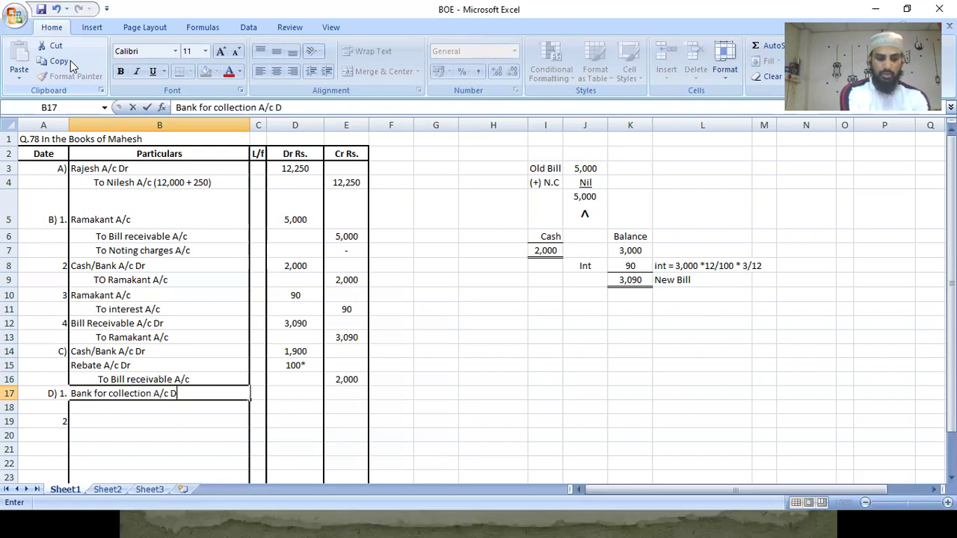
key(Return)
text(T)
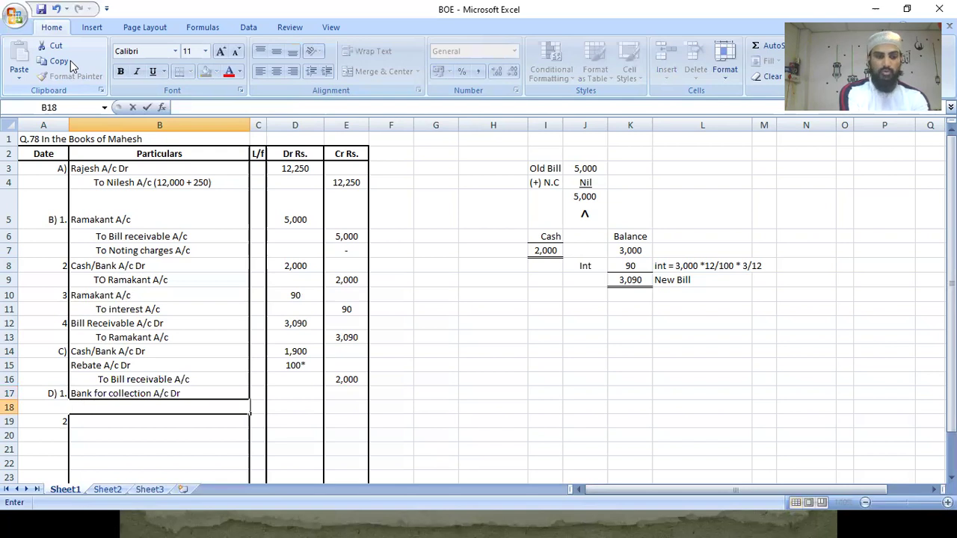
text(o Bill receivable A/c)
key(Return)
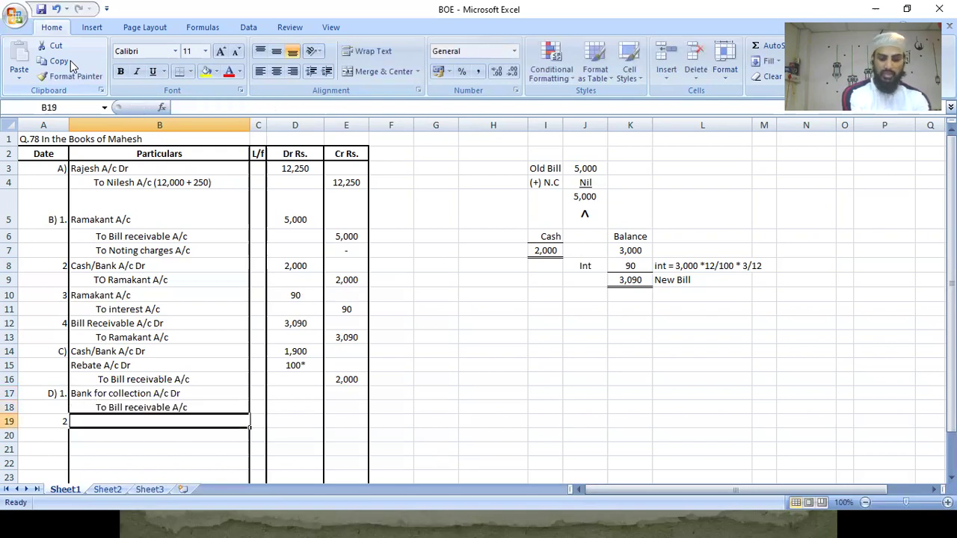
Step: Enter 10,000 as the Bank for collection debit in D17 and 10,000 as the Bill receivable credit in E18
key(Up)
key(Up)
key(Right)
key(Right)
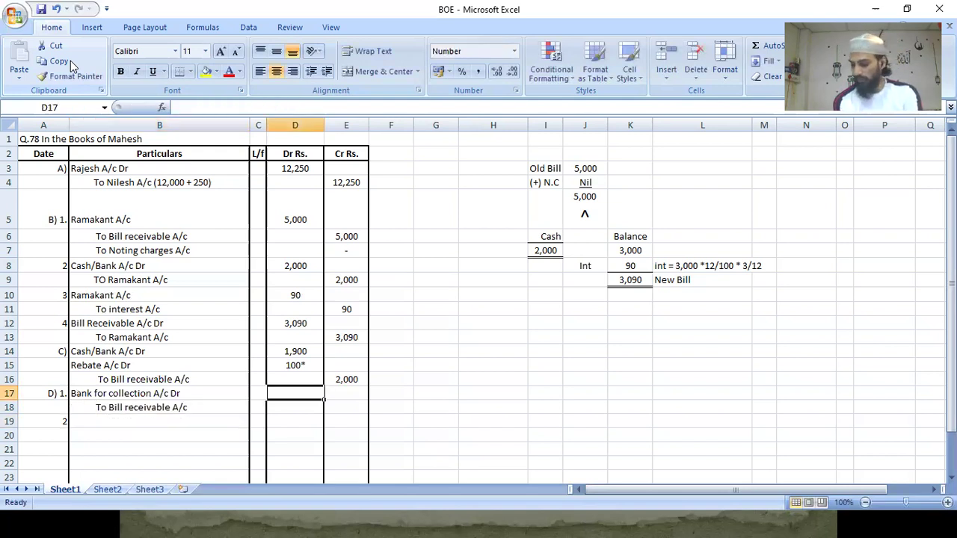
text(10,00)
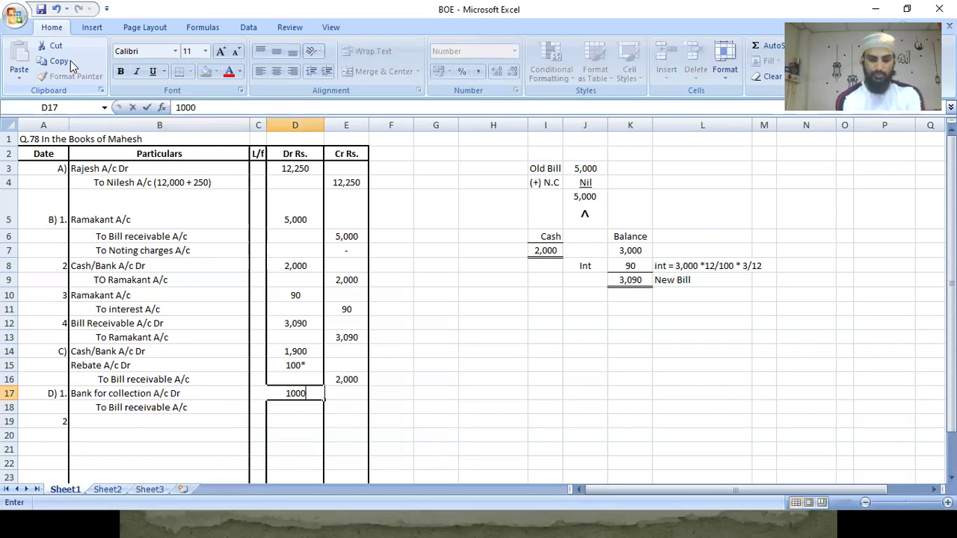
text(0)
key(Tab)
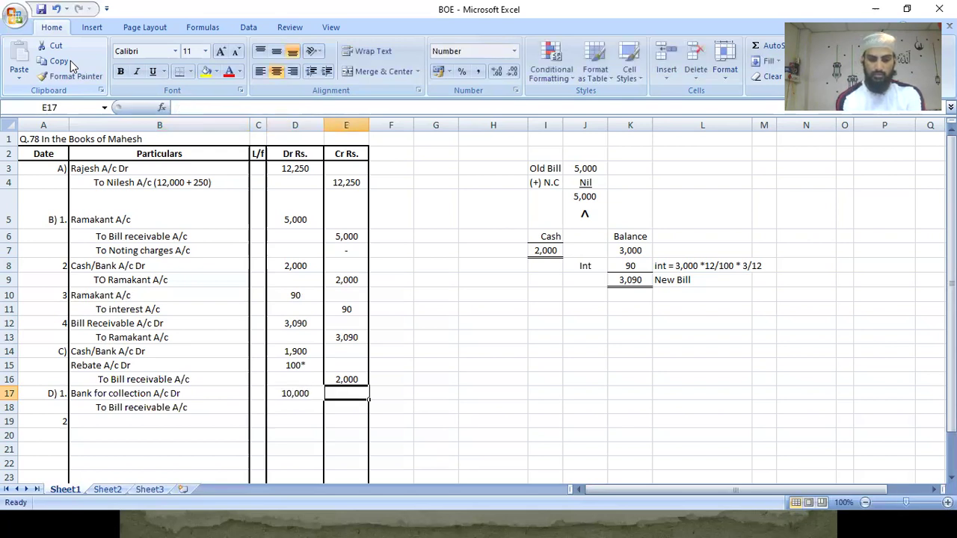
key(Down)
text(10,000)
key(Return)
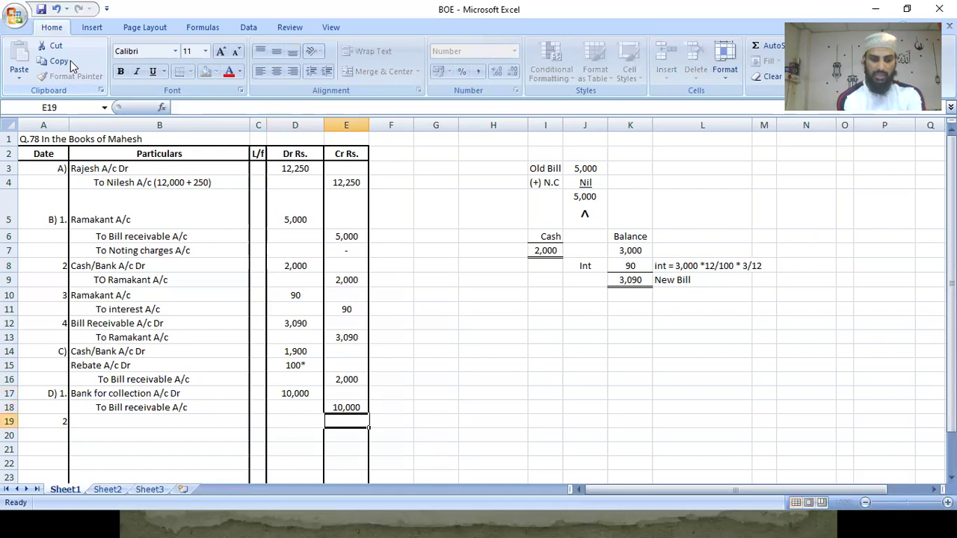
Step: Enter the debit line for the drawee's account, followed by "A/c Dr", in B19 for part D entry 2
key(Left)
key(Left)
key(Left)
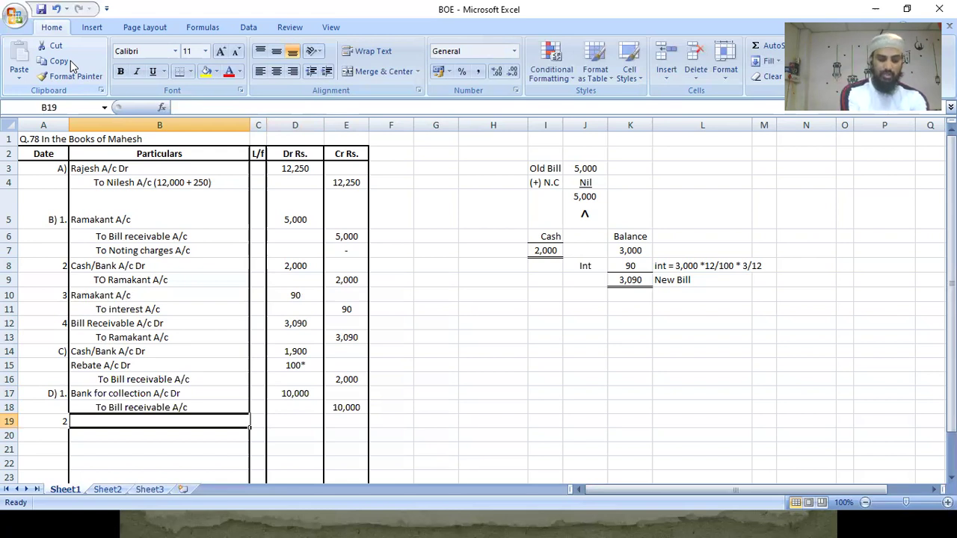
text(Satish jA)
key(BackSpace)
key(BackSpace)
text(A/c D)
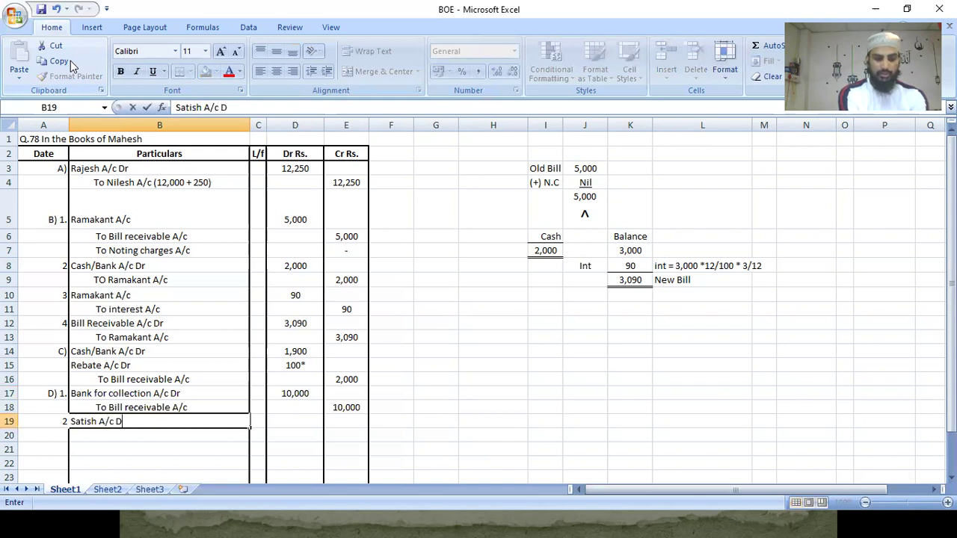
text(r)
key(Return)
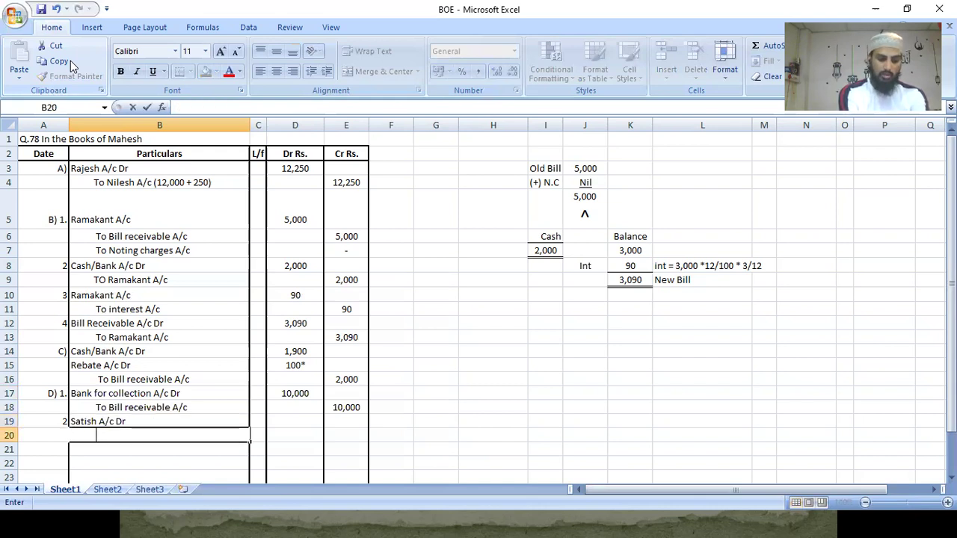
Step: Enter the credit lines "To Bank for collection A/c" in B20 and "To noting charges A/c" in B21
text(To Bank for collecti)
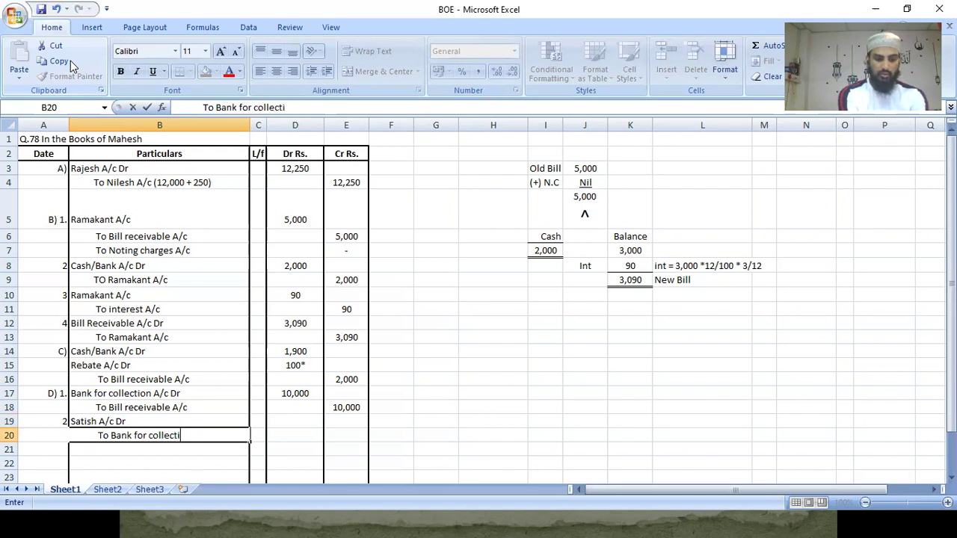
text(on A/c)
key(Return)
text(To not)
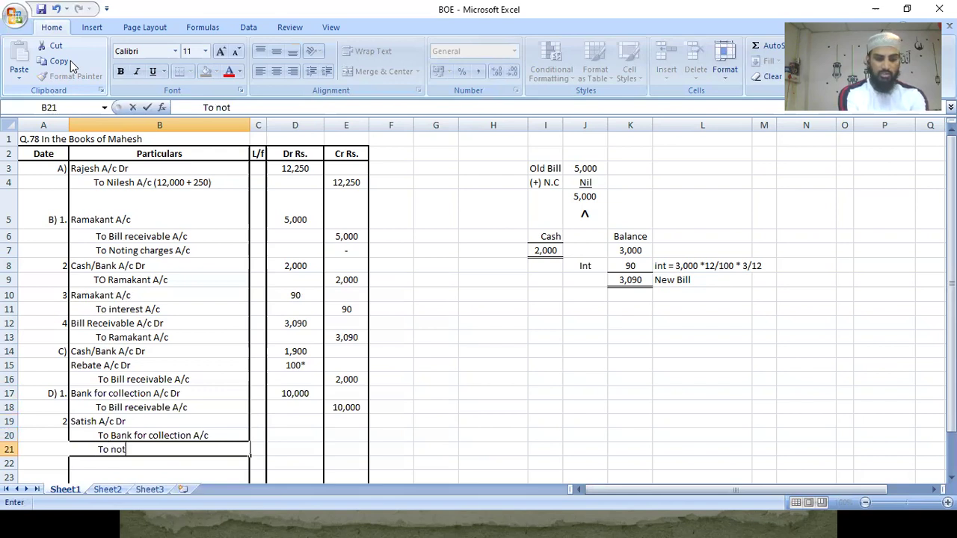
text(ing charges A)
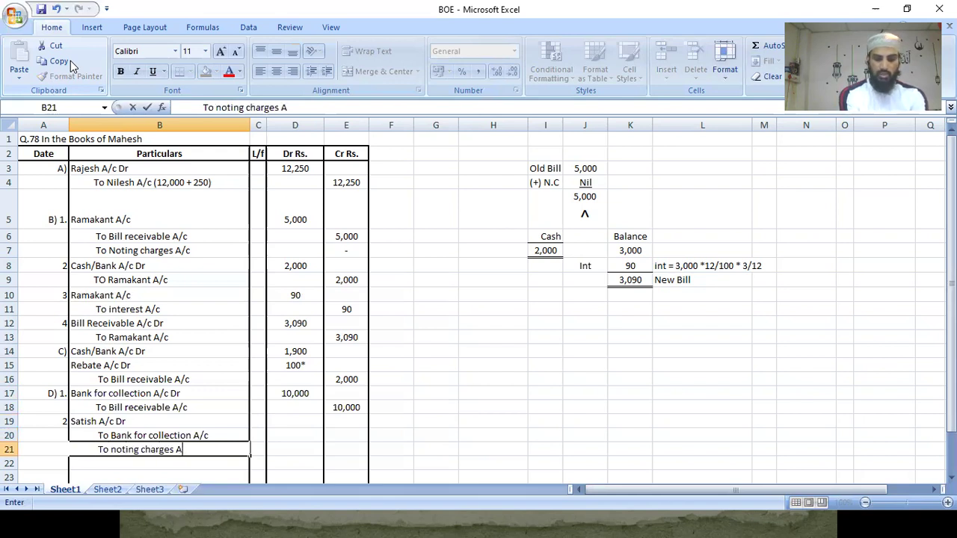
text(/c)
key(Return)
Step: Enter a dash in E21 as the noting charges credit
key(Up)
key(Right)
key(Right)
key(Right)
text(0)
key(Return)
Step: Enter 10,000 as the drawee's debit in D19 and 10,000 as the Bank for collection credit in E20
key(Up)
key(Up)
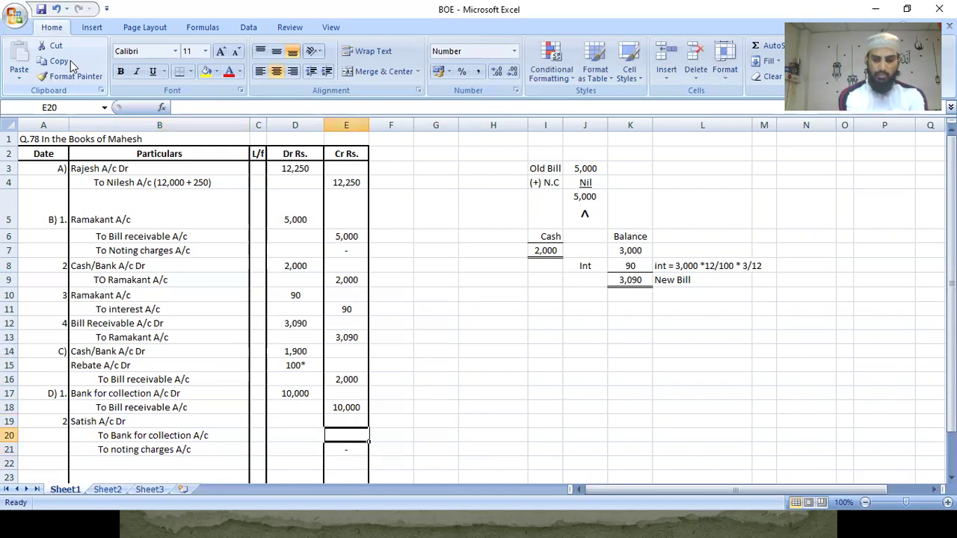
key(Up)
key(Left)
text(10000)
key(Return)
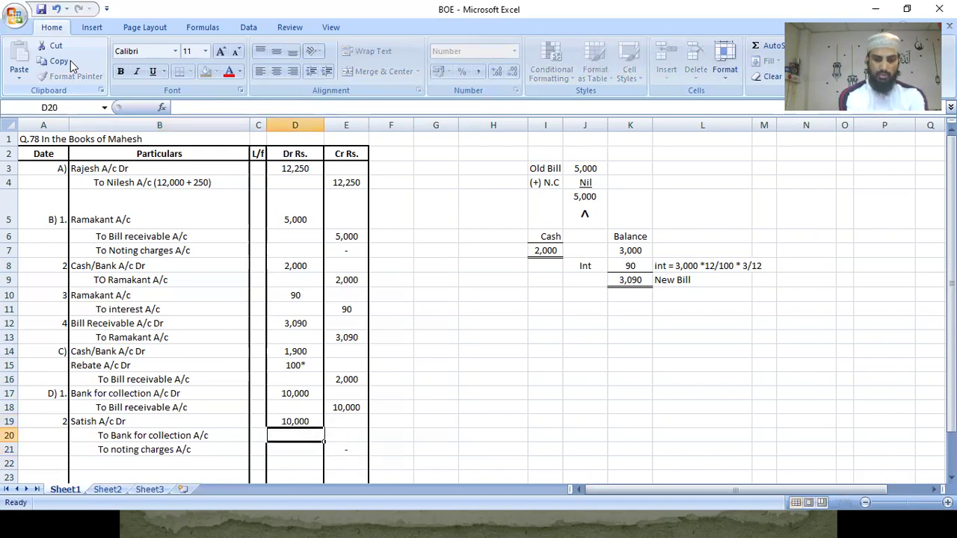
key(Right)
text(10,000)
key(Return)
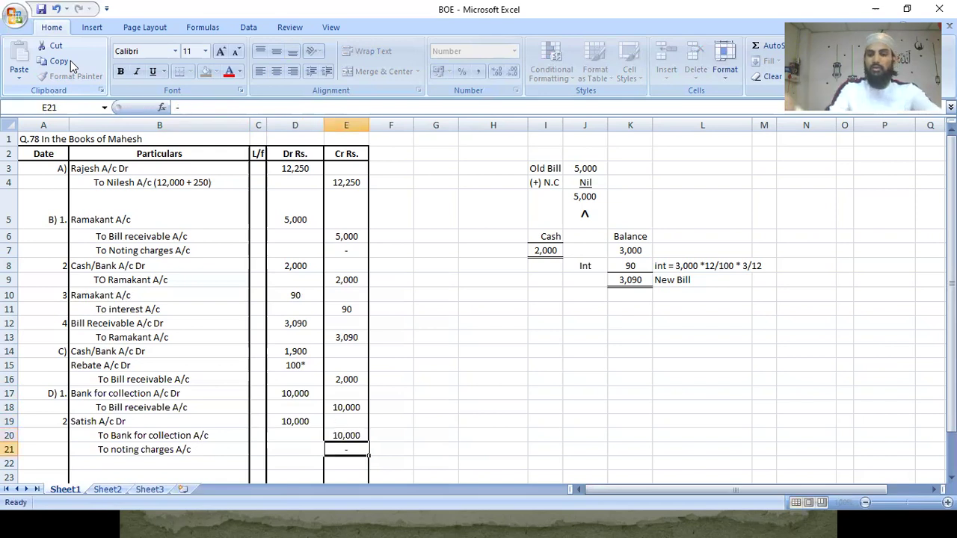
Step: Clear all Q.78 account lines and amounts from the Particulars, Dr Rs. and Cr Rs. columns below the headings, starting at row 3
key(Left)
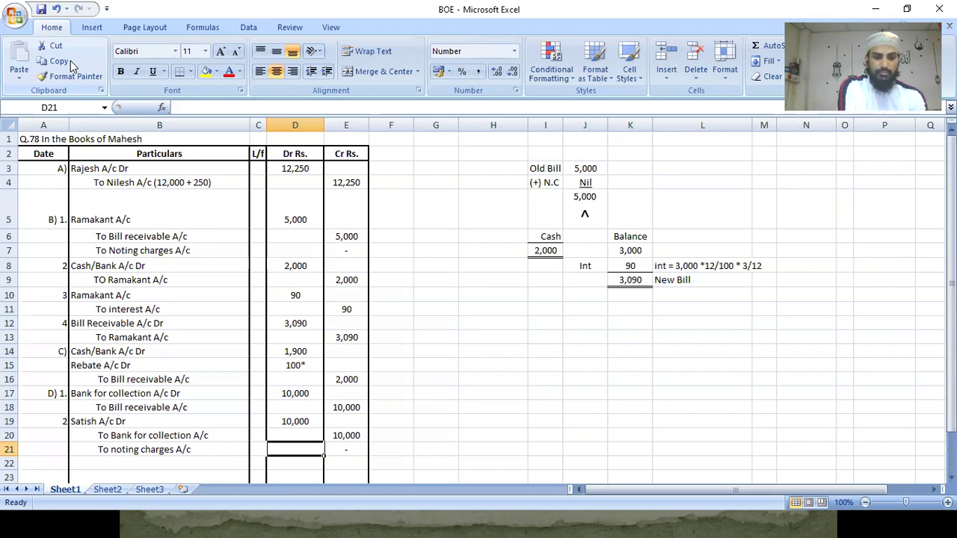
key(Up)
key(Up)
key(Up)
key(Up)
key(Up)
key(Up)
key(Up)
key(Up)
key(Up)
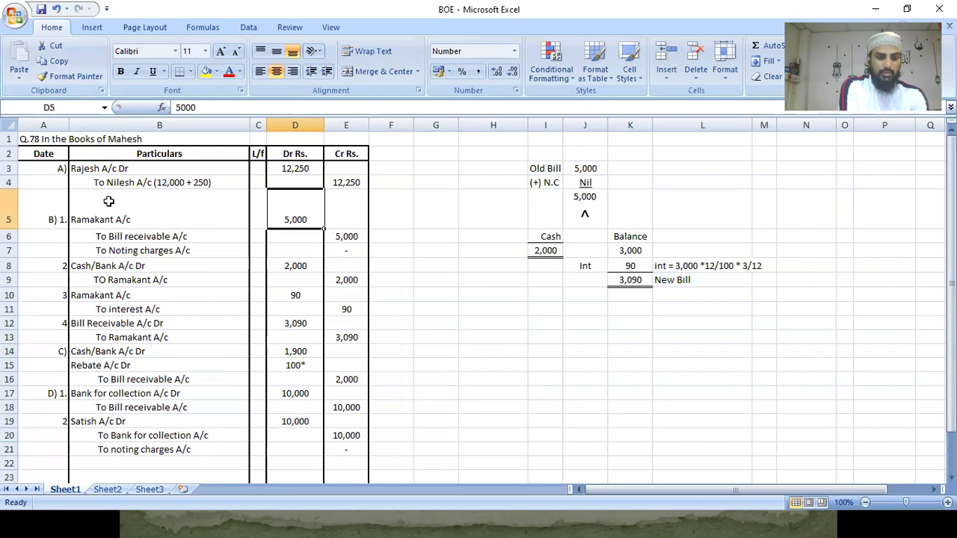
click(258, 169)
drag(97, 168, 346, 464)
key(Delete)
Step: Replace the heading in A1 with "Q.79 In the books of" followed by the book owner's name
key(Up)
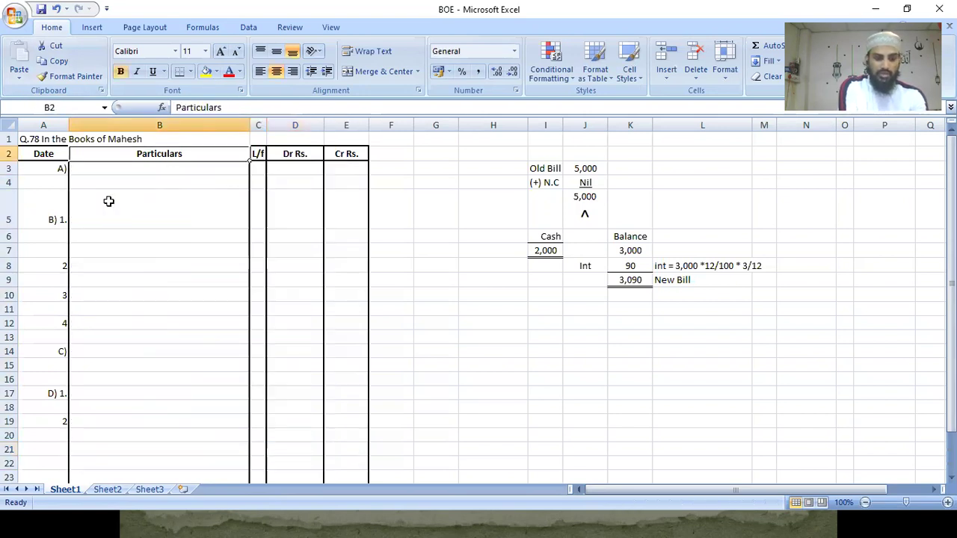
key(ctrl+Home)
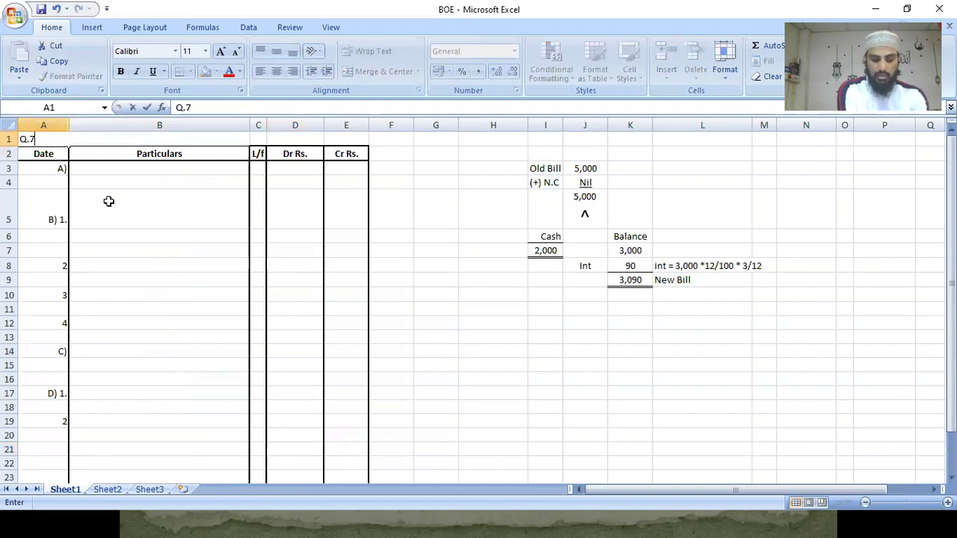
text(9 In the books of )
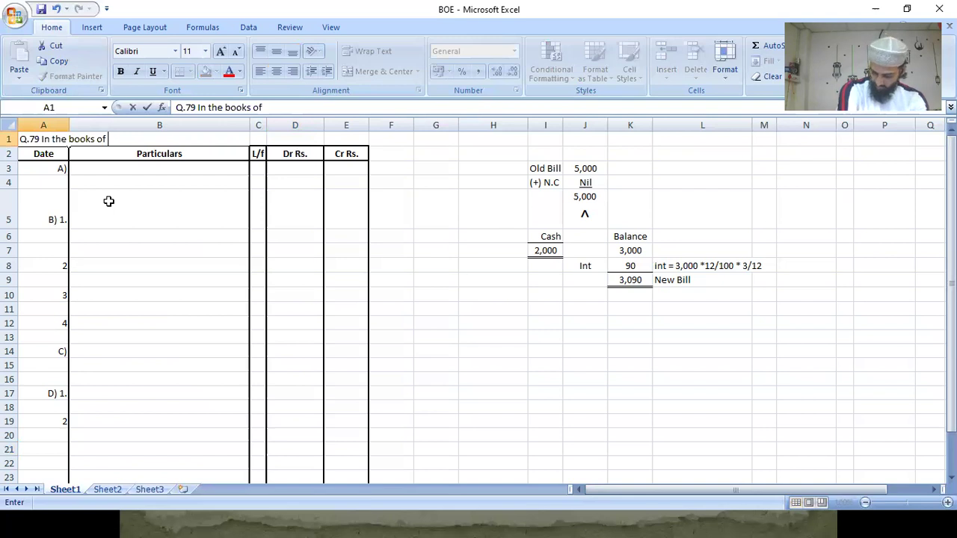
text(Kamesh)
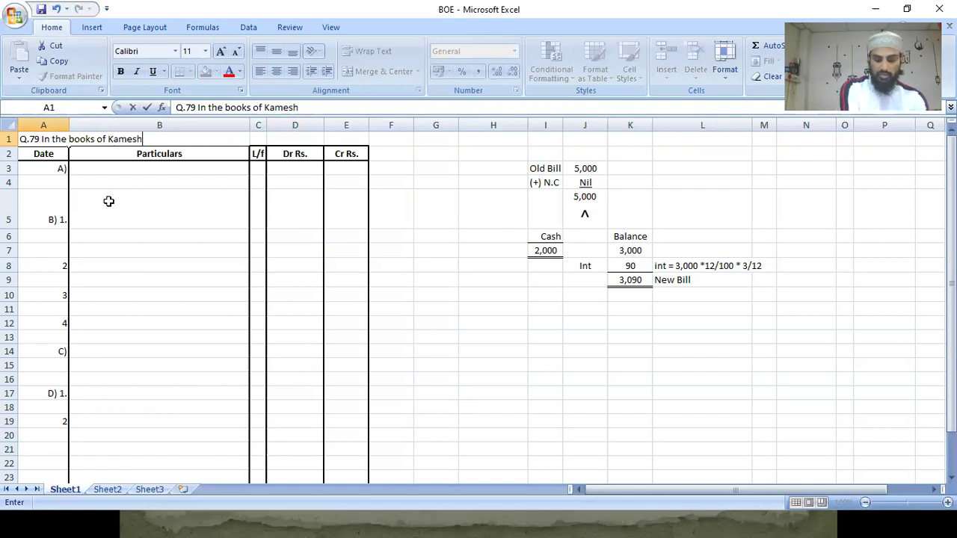
key(Return)
key(Return)
key(Tab)
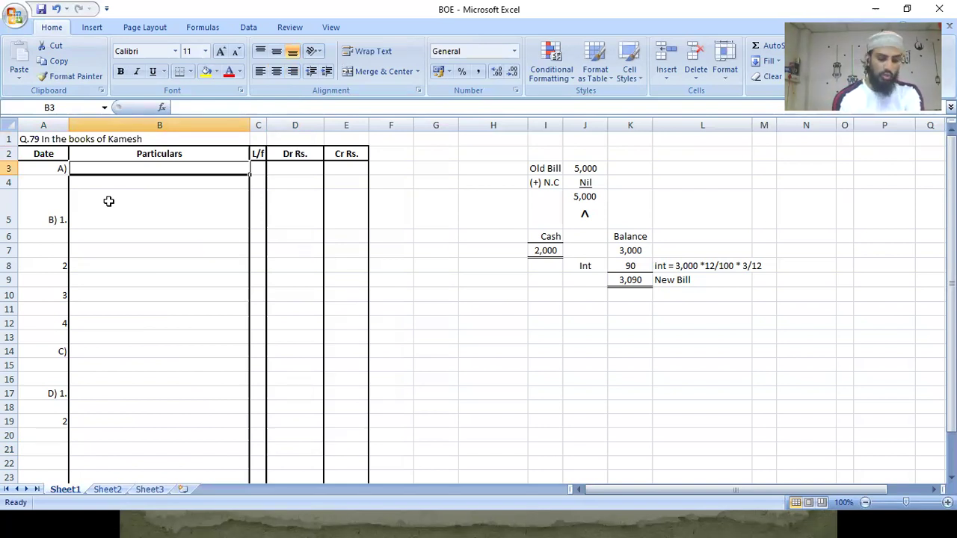
Step: Enter the part A debit account line ending "A/c Dr" in B3 and the endorsee's credit line ending "A/c (4000 + 100 )" in B4
text(Shanti A/c Dr)
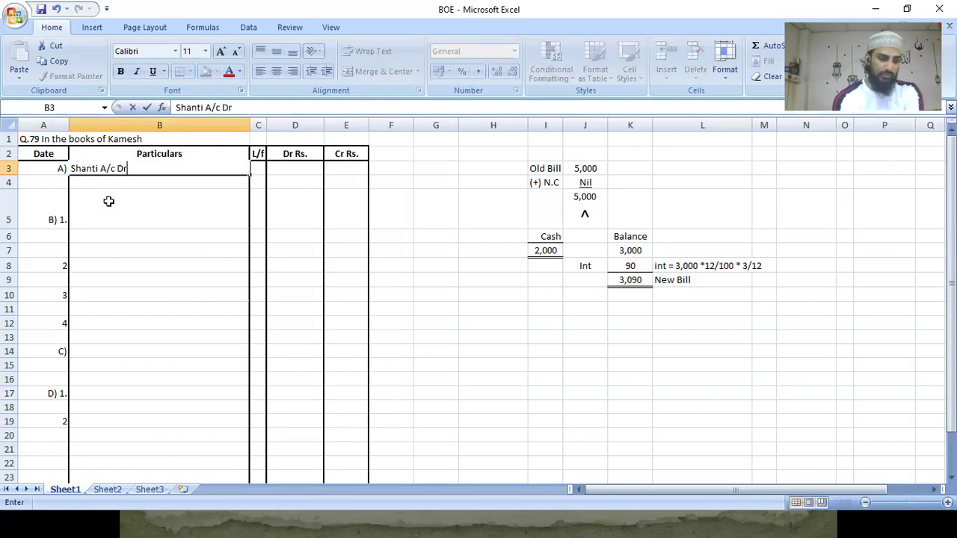
key(Return)
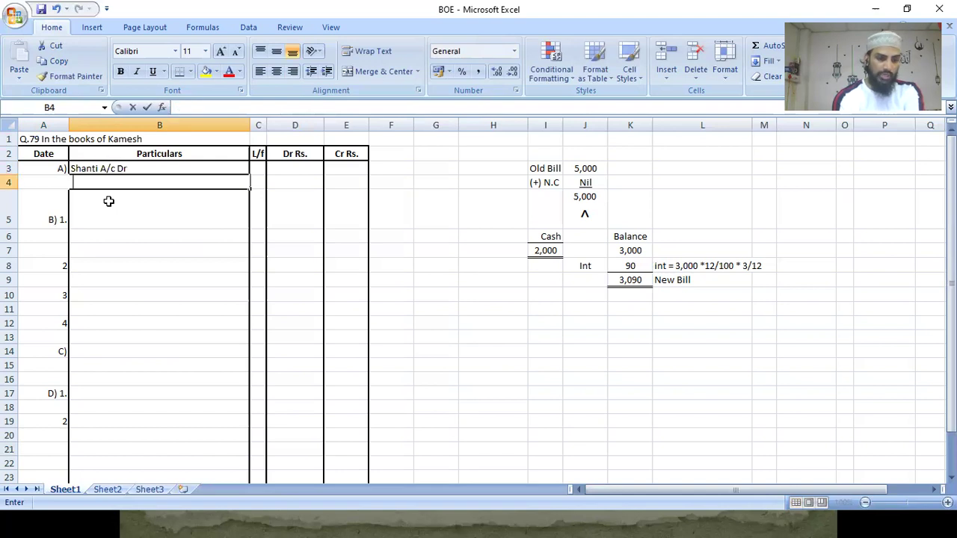
text(To Nanda )
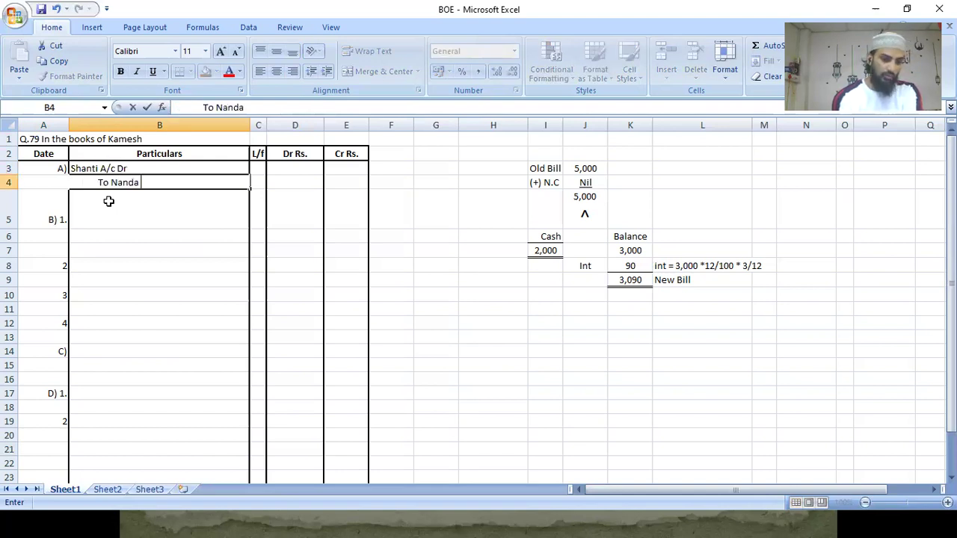
text(A/c (4000 + 100 ))
key(Return)
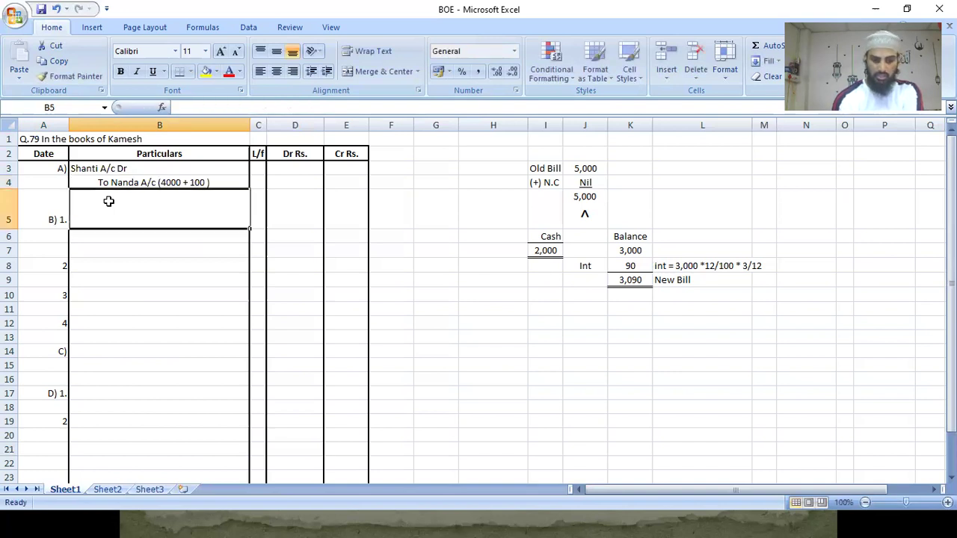
Step: Enter the part A amounts: 4,100 as the debit in D3 and 4,100 as the credit in E4
key(Up)
key(Up)
key(Right)
key(Right)
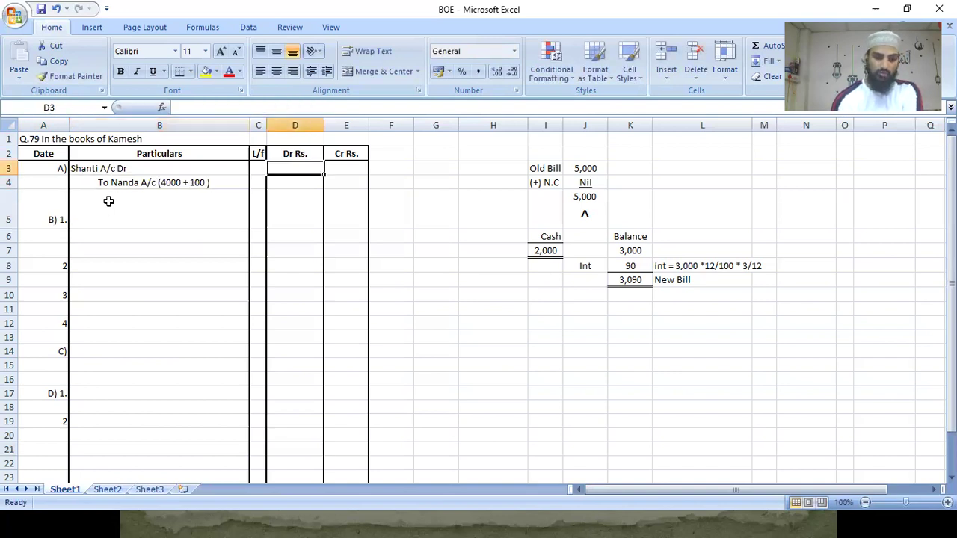
text(4100)
key(Return)
key(Right)
text(4,)
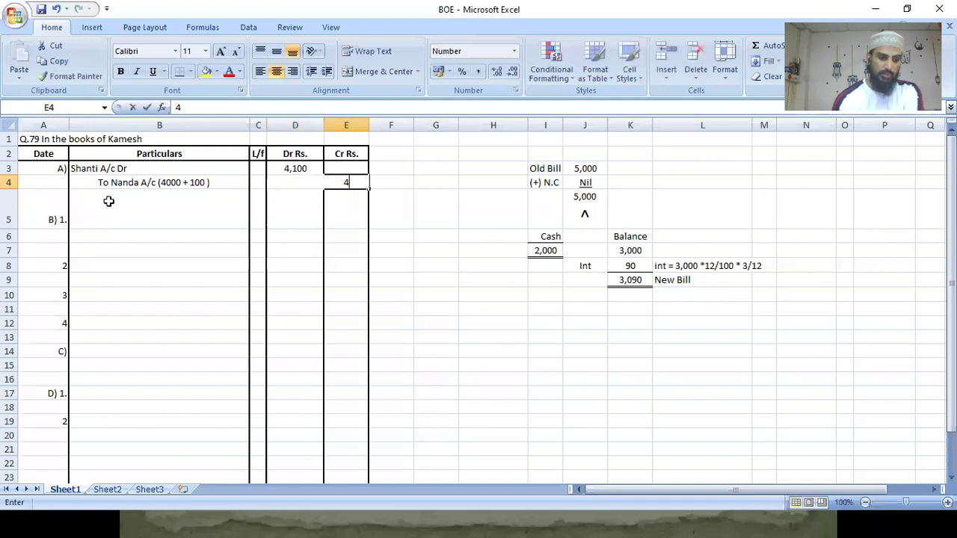
text(100)
key(Return)
Step: Set the Old Bill amount in J3 of the renewal working to 2,400
click(109, 201)
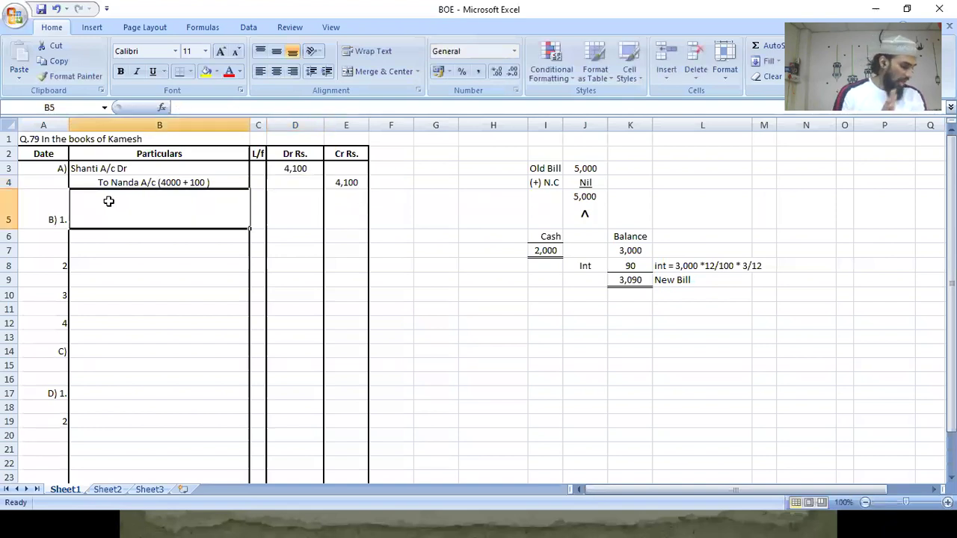
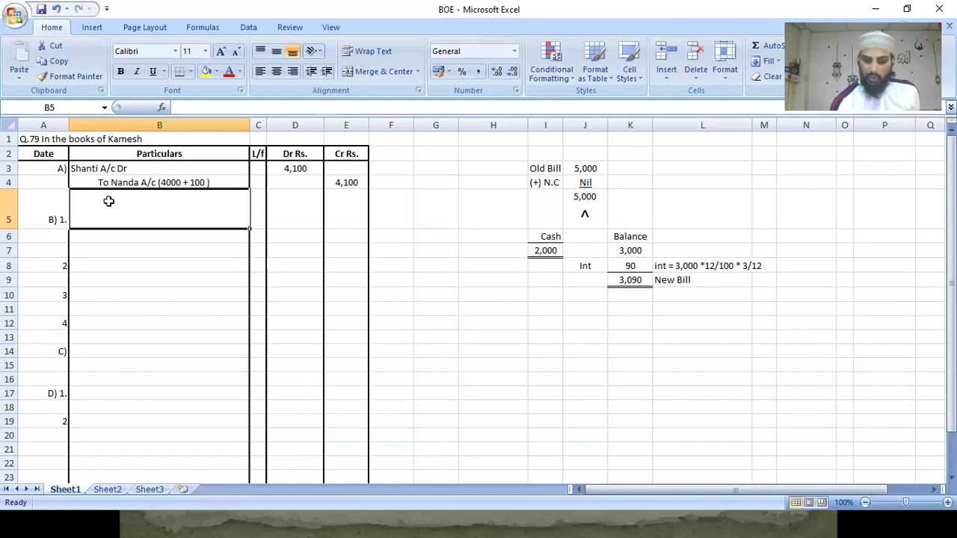
key(Up)
key(Up)
key(Right)
key(Right)
key(Right)
key(Right)
key(Right)
key(Right)
key(Right)
key(Right)
key(Right)
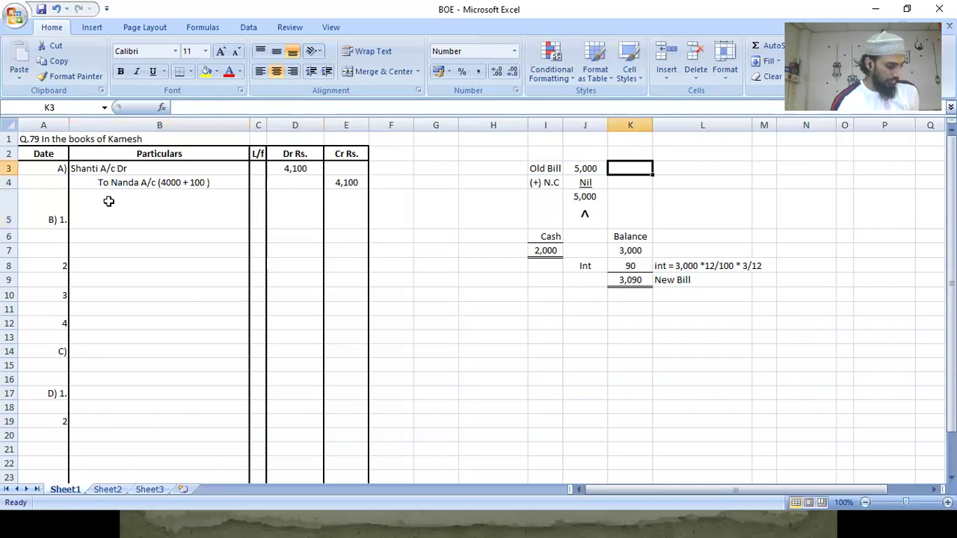
key(Left)
text(2,40)
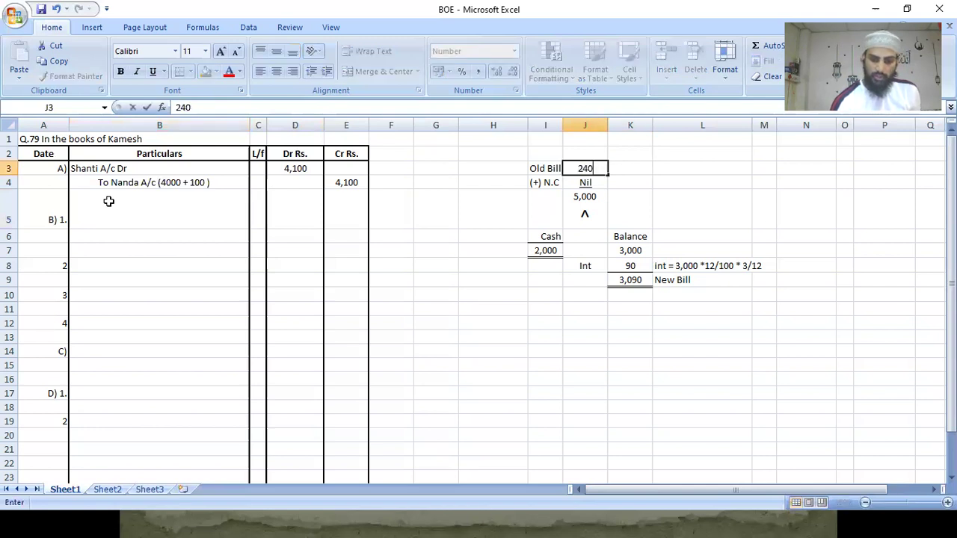
text(0)
key(Return)
Step: Change the total in J5 to 2,400, leaving the caret symbol beneath it
key(Down)
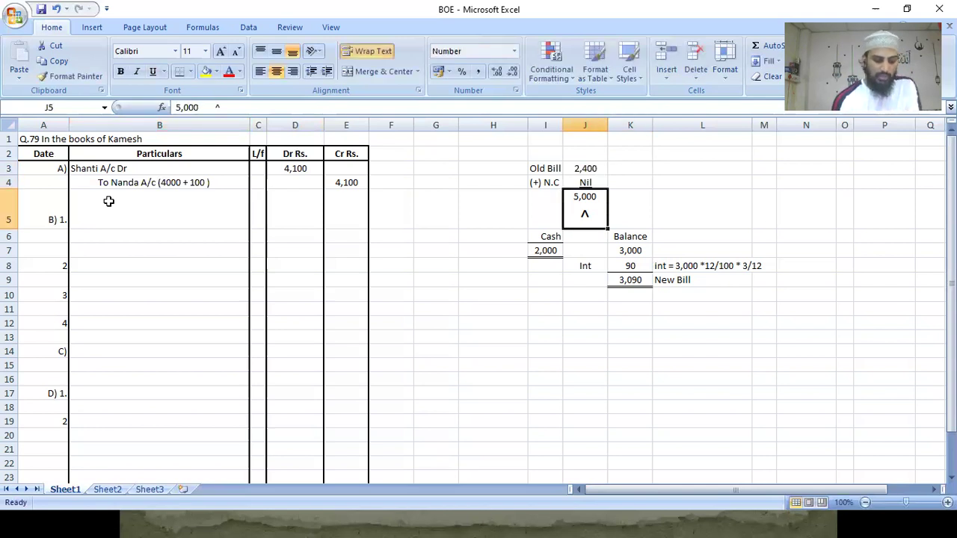
key(F2)
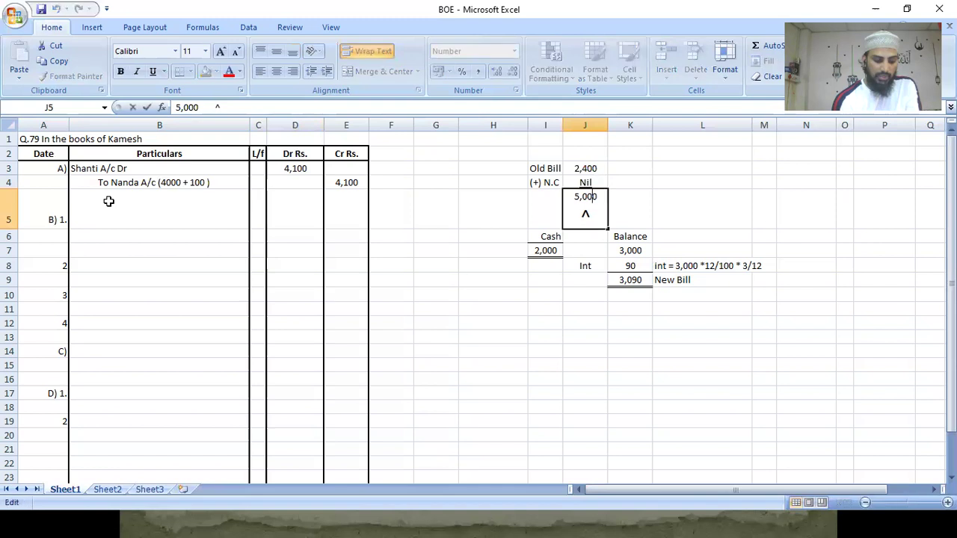
key(BackSpace)
text(4)
key(Left)
key(Left)
key(BackSpace)
text(32)
key(Return)
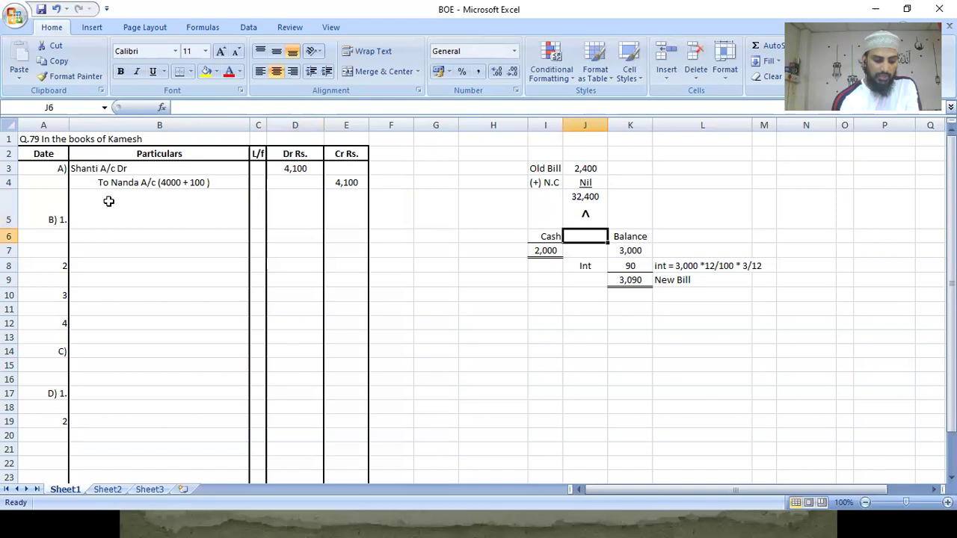
key(Up)
key(F2)
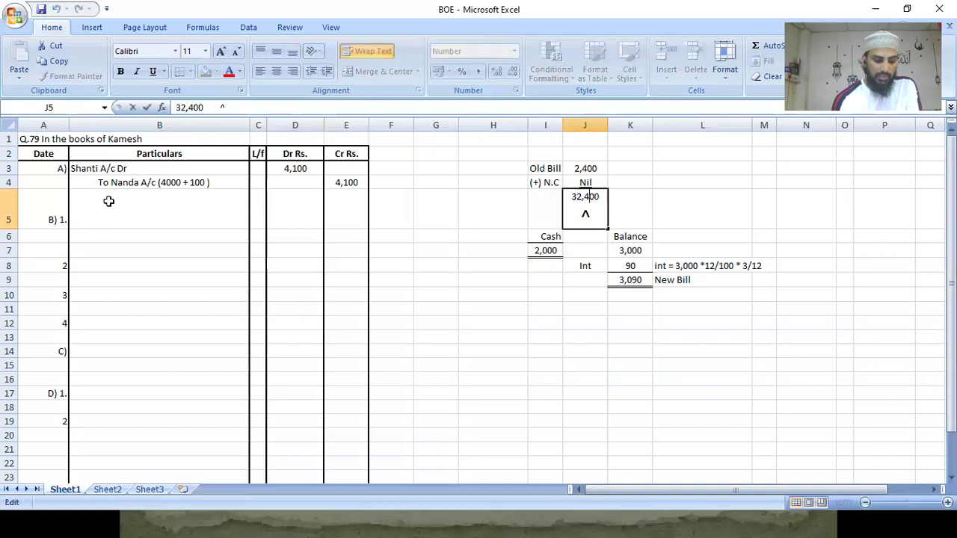
key(BackSpace)
key(Return)
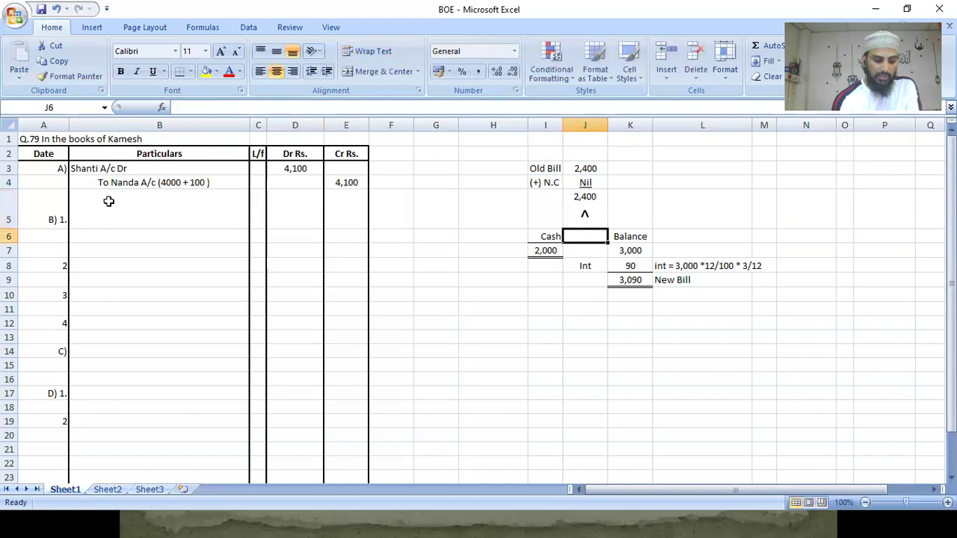
Step: Set the Cash amount in I7 of the renewal working to 800
key(Left)
key(Down)
text(800)
key(Return)
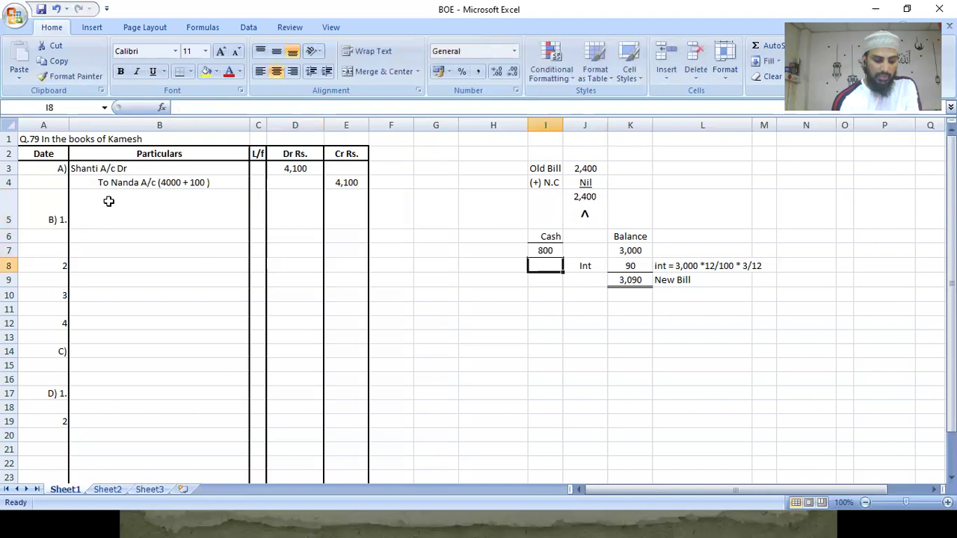
key(Up)
key(F4)
Step: Set the Balance in K7 to 1,600 and clear the old interest amount in K8
key(Right)
key(Right)
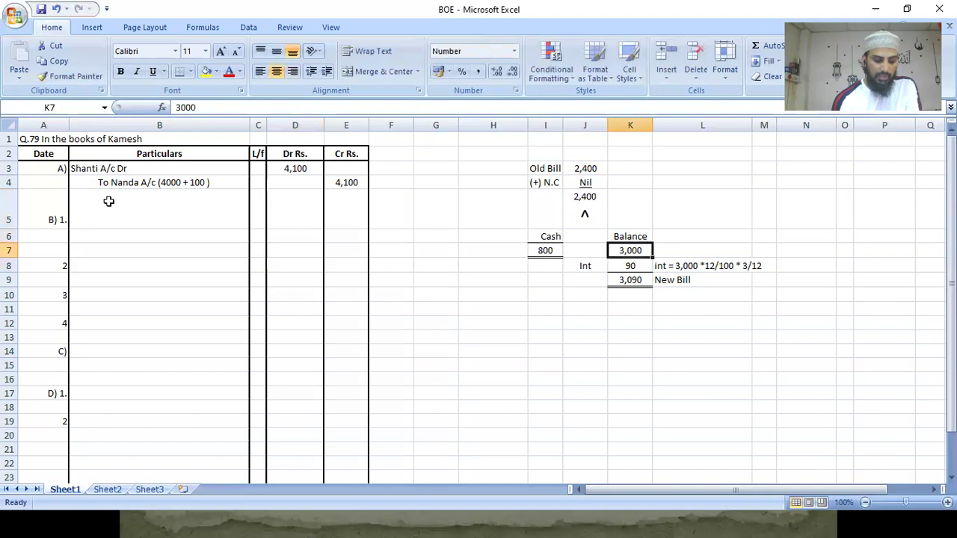
text(1600)
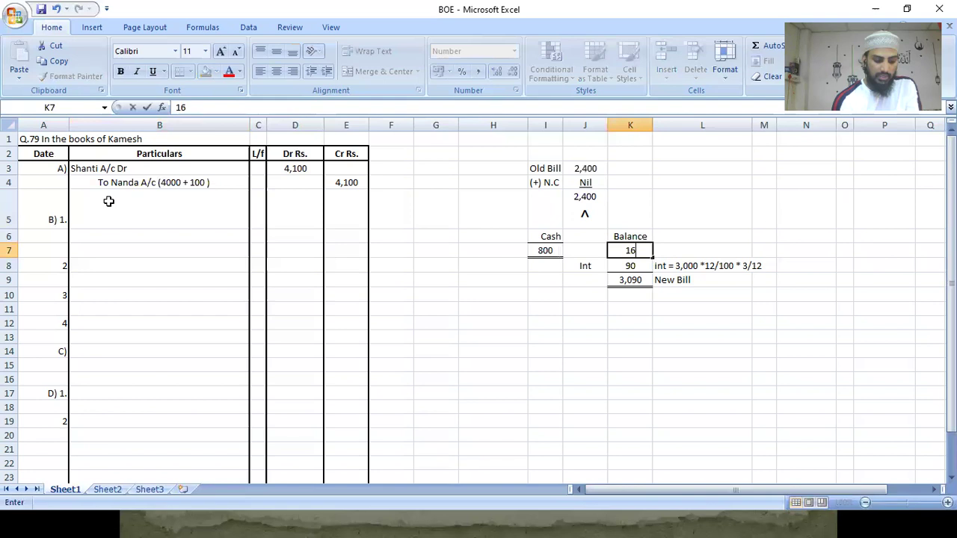
key(Return)
key(Delete)
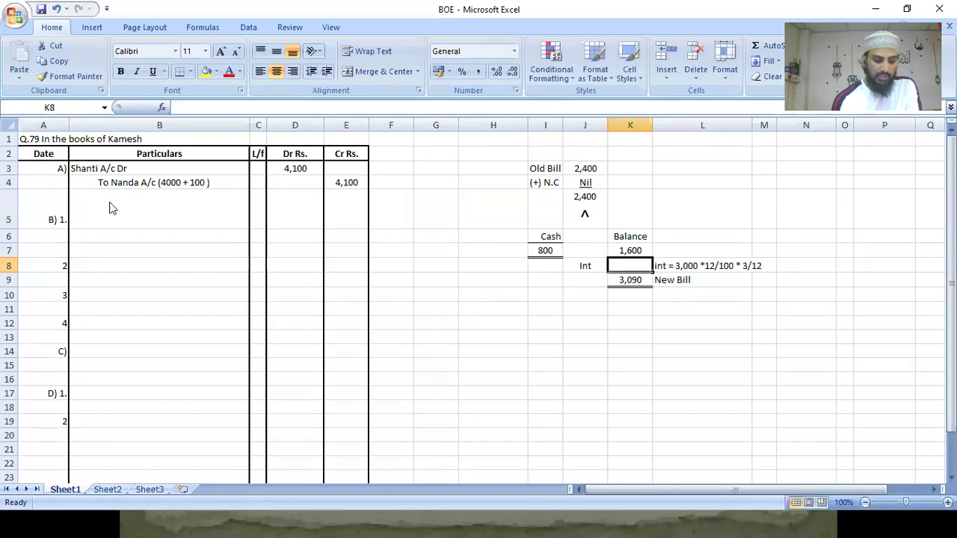
Step: Change the interest note in L8 to read "int = 1,600 *12/100 * 3/12"
key(Right)
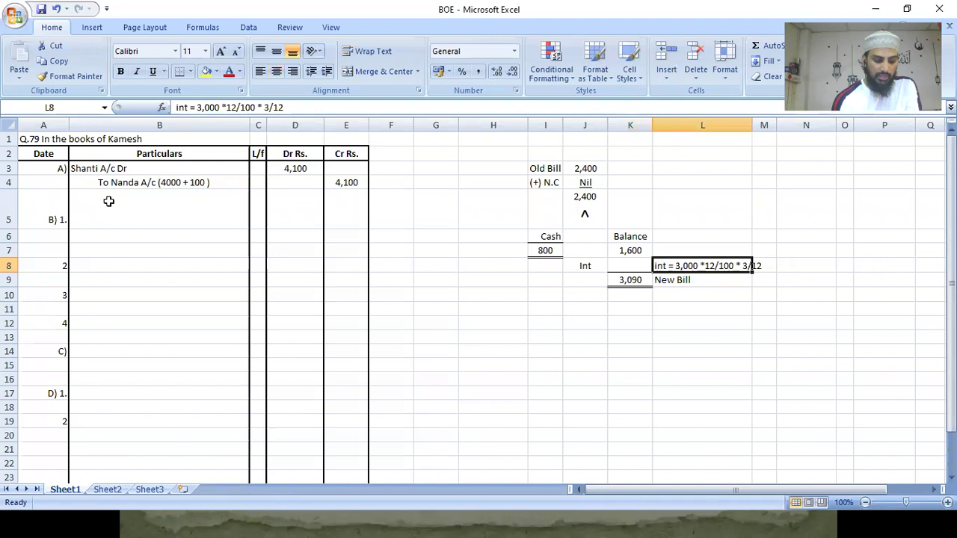
key(F2)
key(Left)
key(Left)
key(Left)
key(Left)
key(Left)
key(Left)
key(Left)
key(Left)
key(Left)
key(Left)
key(Left)
key(Left)
key(Left)
key(Left)
key(Left)
key(BackSpace)
key(BackSpace)
key(BackSpace)
key(BackSpace)
text(1,60)
key(Right)
key(Right)
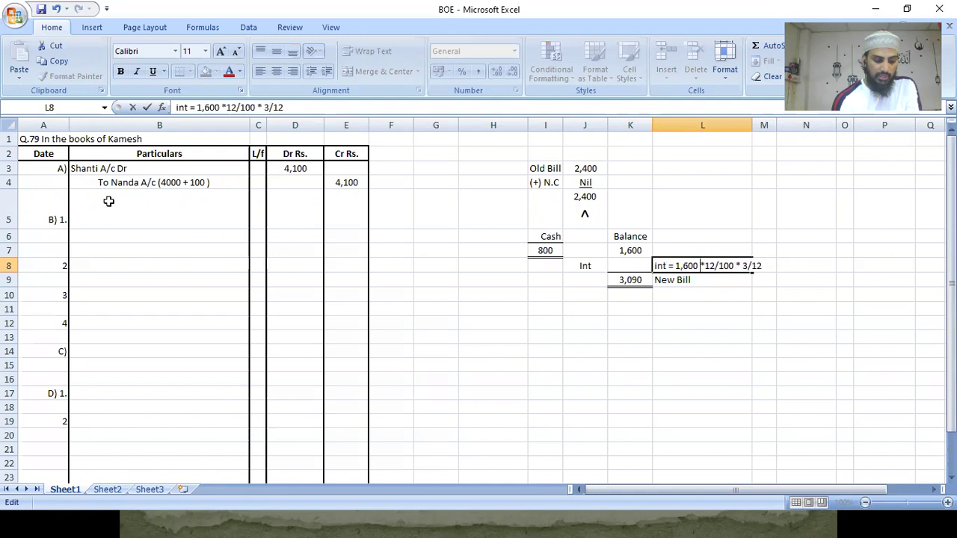
key(Right)
key(Return)
Step: Calculate the interest in K8 of the renewal working with the formula =1600*12/100*3/12
key(Up)
key(Up)
key(Left)
key(Down)
text(+1600*12/100*3/123)
key(Return)
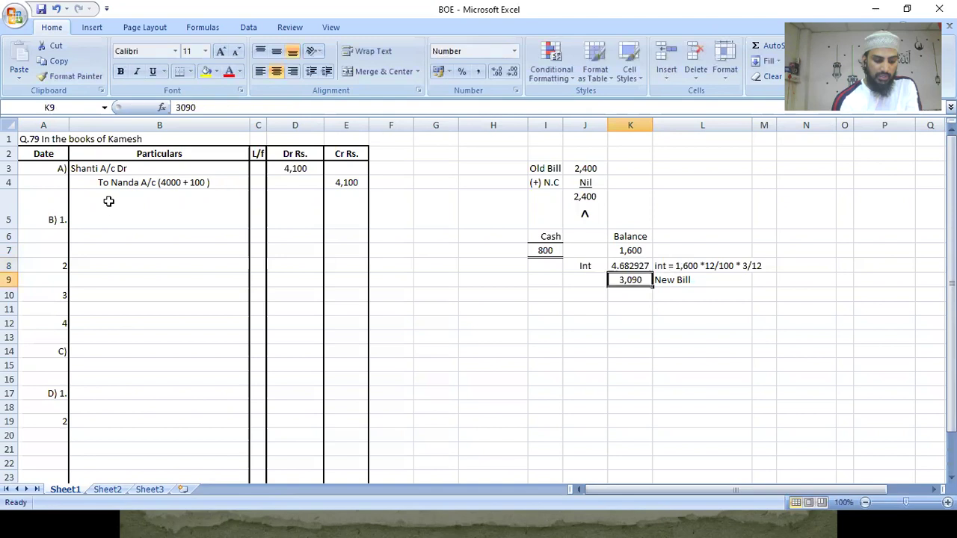
key(Up)
key(F2)
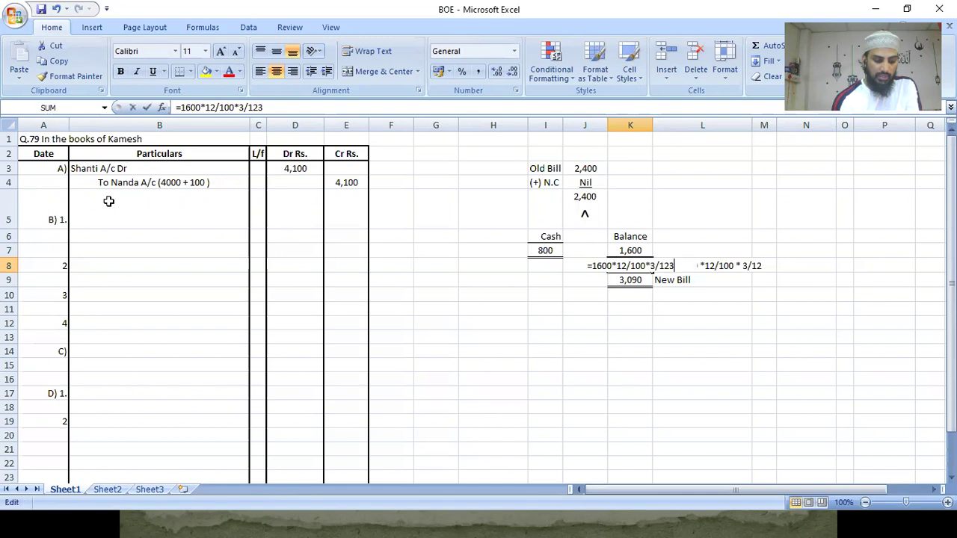
key(BackSpace)
key(Return)
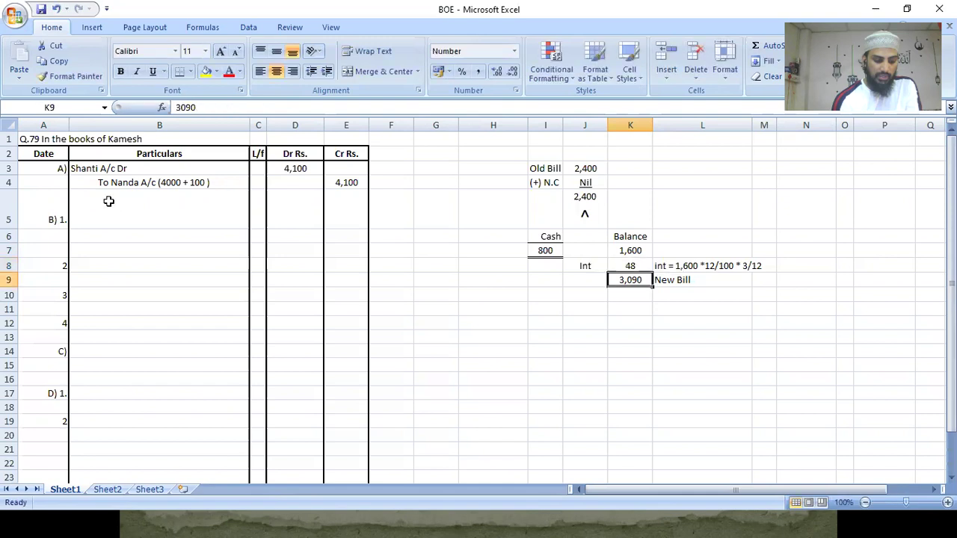
Step: Set the New Bill amount in K9 of the renewal working to 1,648
text(160)
key(BackSpace)
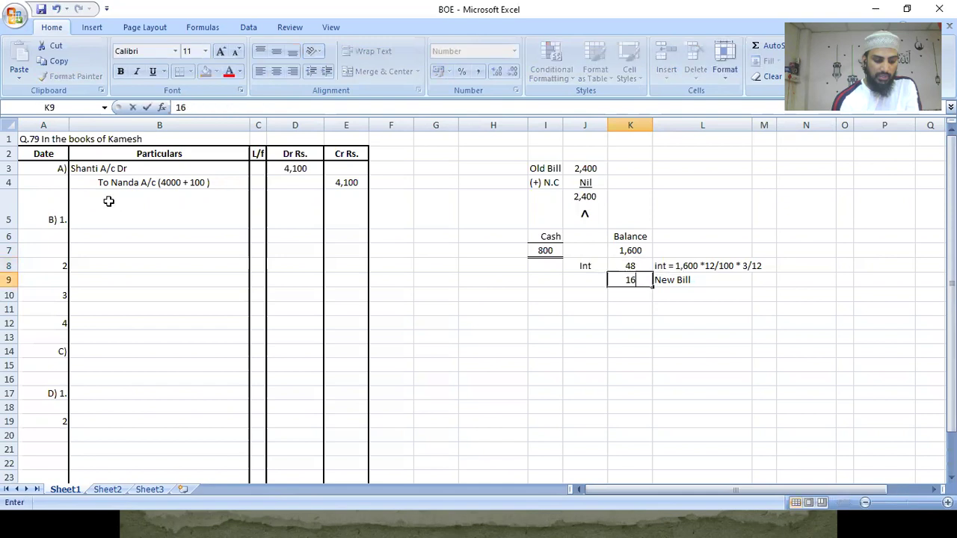
text(480)
key(Return)
key(Up)
text(1648)
key(Return)
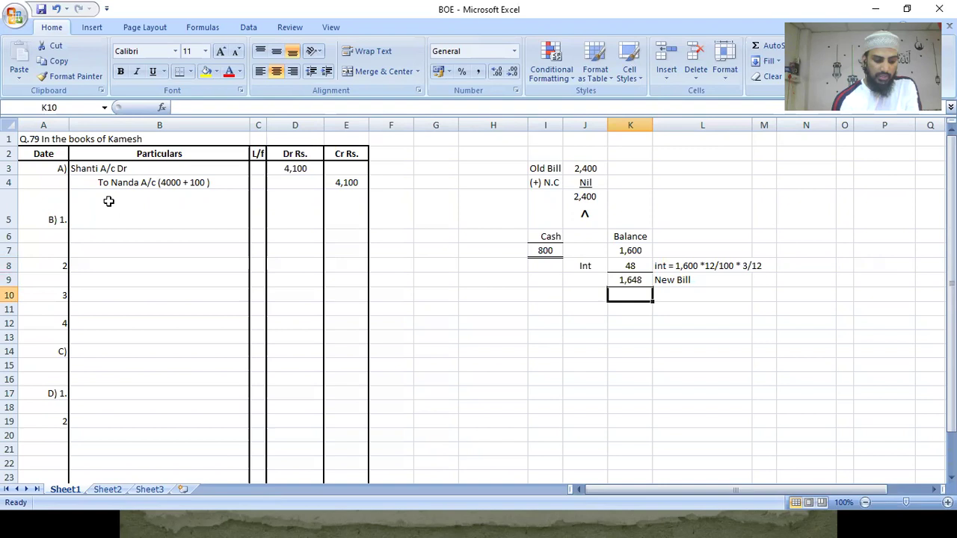
Step: Enter the debtor's account as the debit line ("A/c Dr") of entry B) 1 in B5
key(Left)
key(Left)
key(Left)
key(Left)
key(Left)
key(Left)
key(Left)
key(Left)
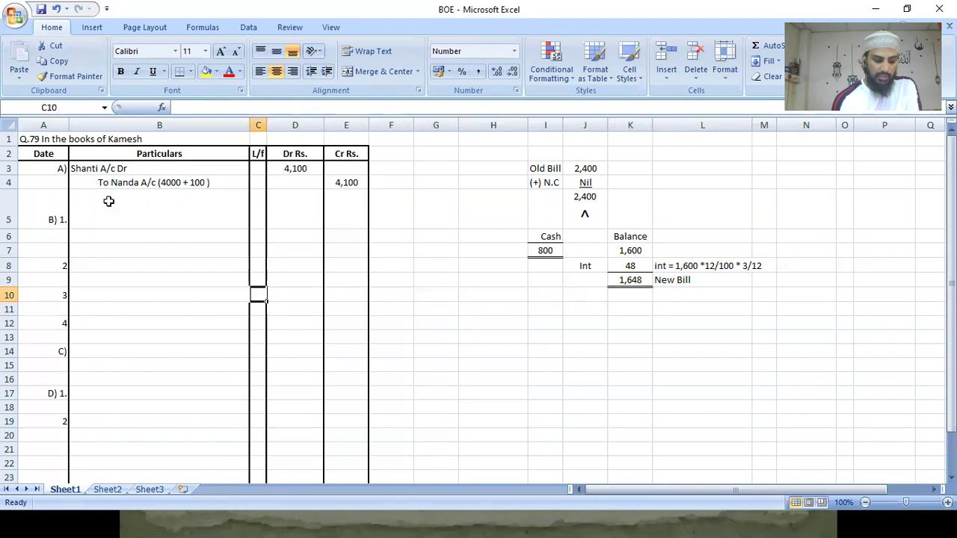
key(Left)
key(Up)
key(Up)
key(Up)
key(Up)
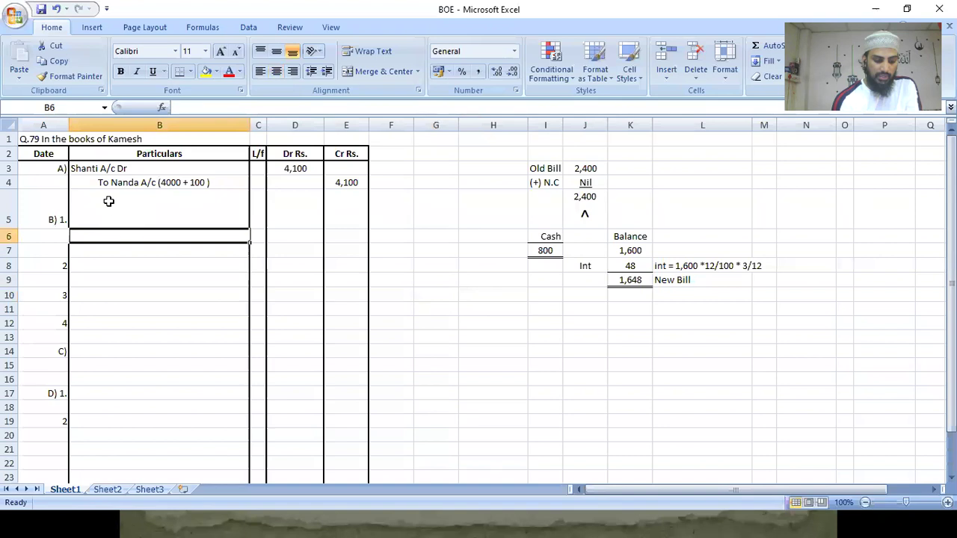
key(Up)
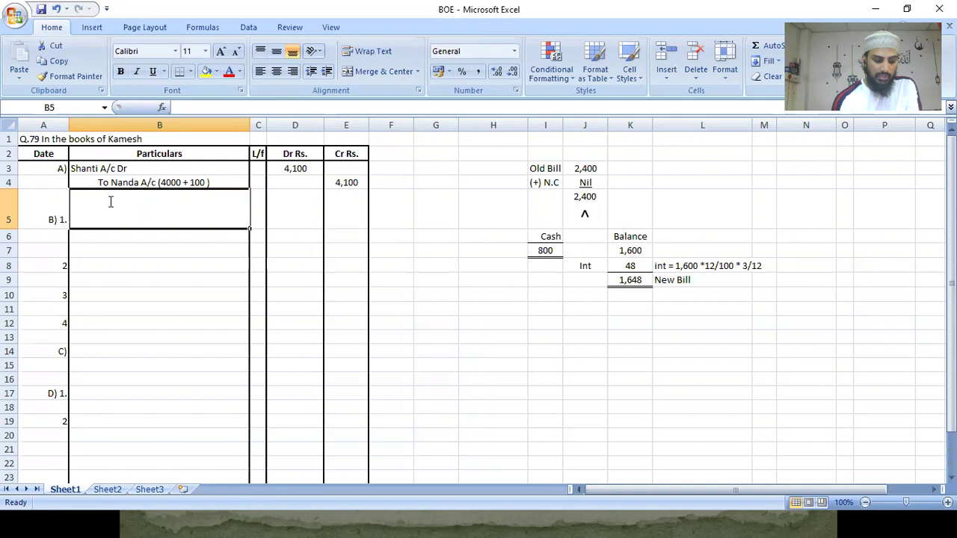
text(Ashok A/c Dr)
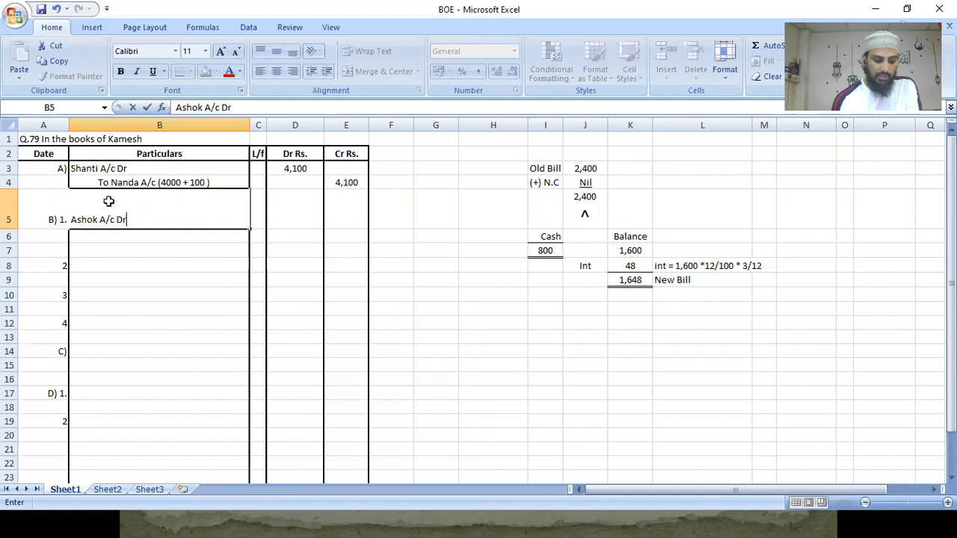
key(Return)
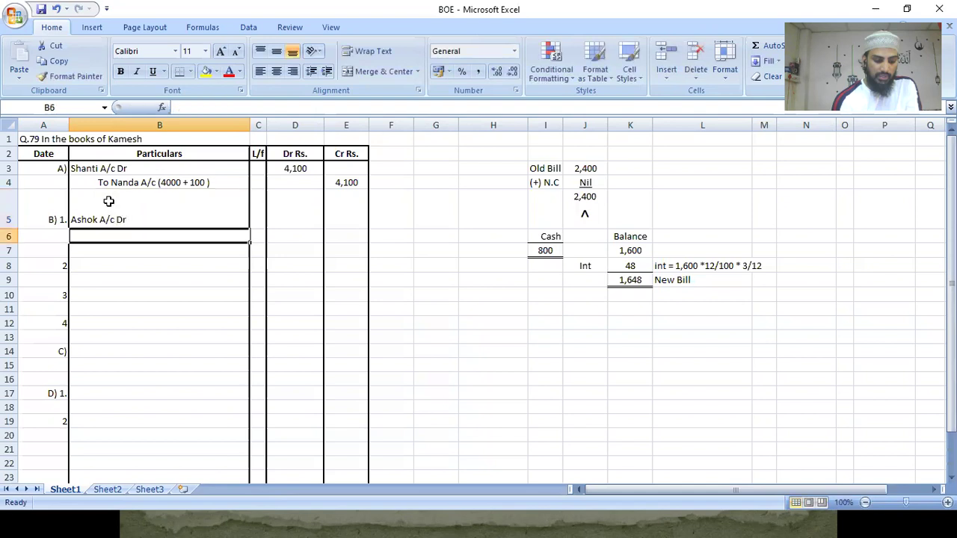
Step: Add the credit lines "To Bill receivable A/c" in B6 and "To noting charges A/c" in B7
text(To Bi)
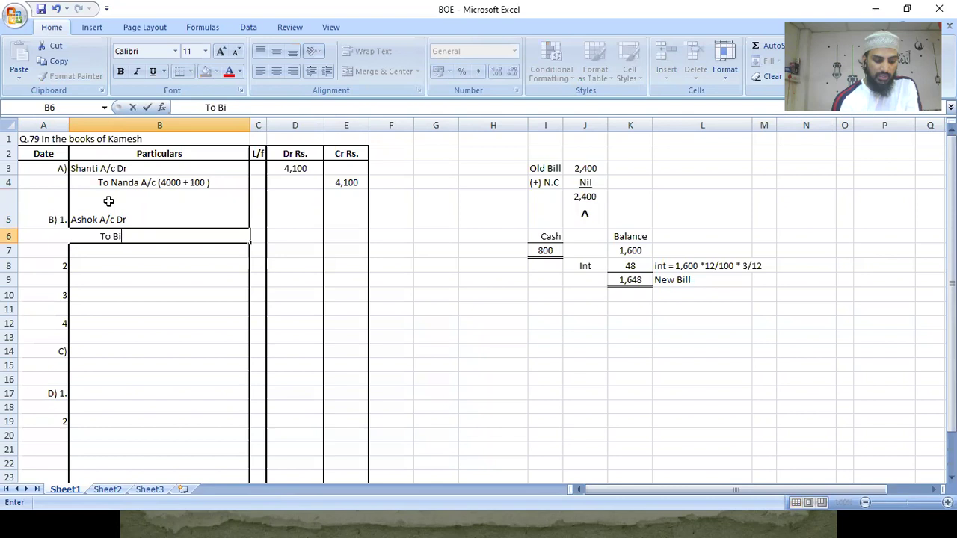
text(ll receivable A/c)
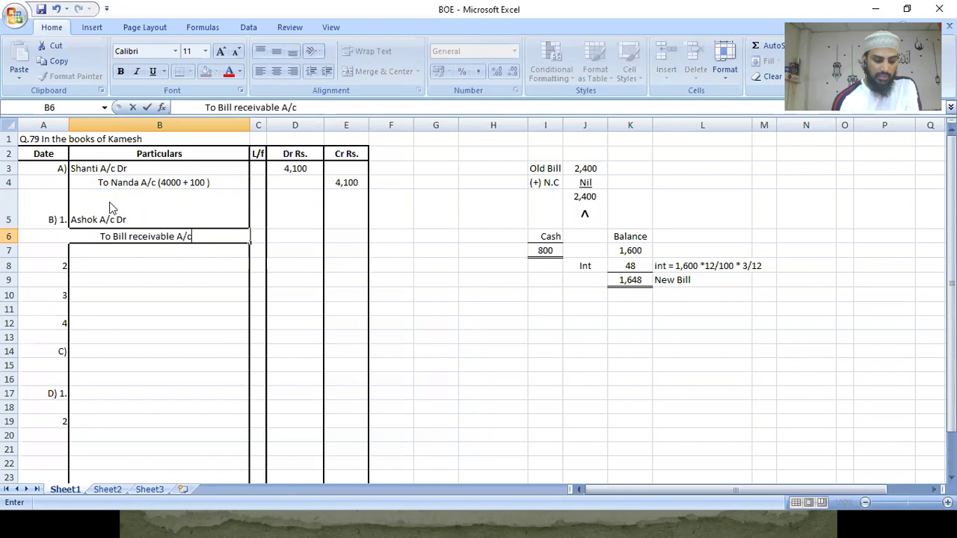
key(Return)
text(To )
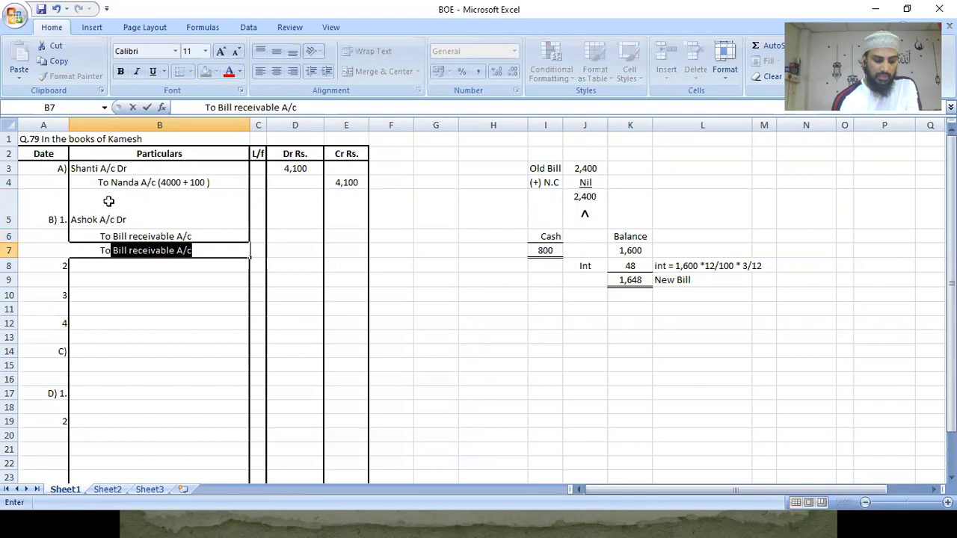
text(noting )
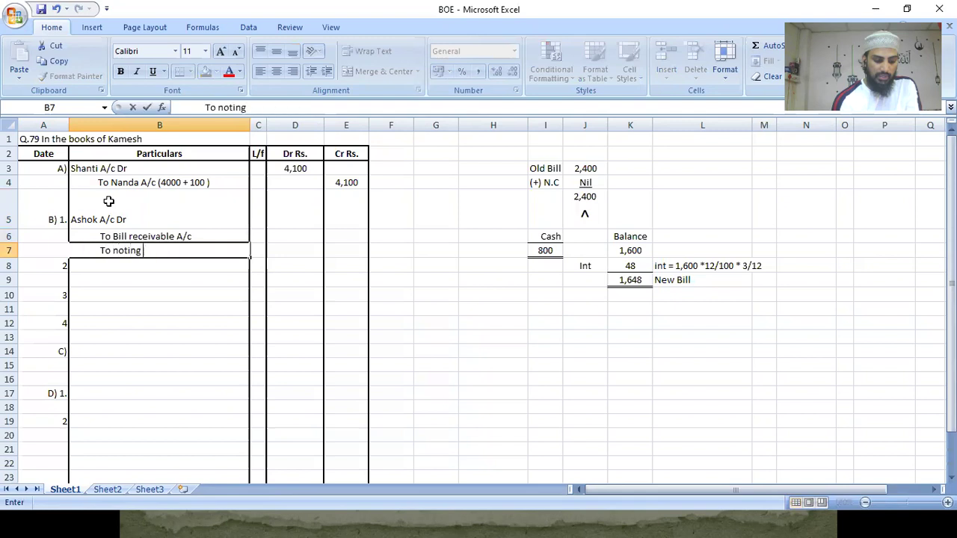
text(charges A/c)
key(Return)
Step: Enter a dash as the noting charges credit amount in E7
key(Right)
key(Up)
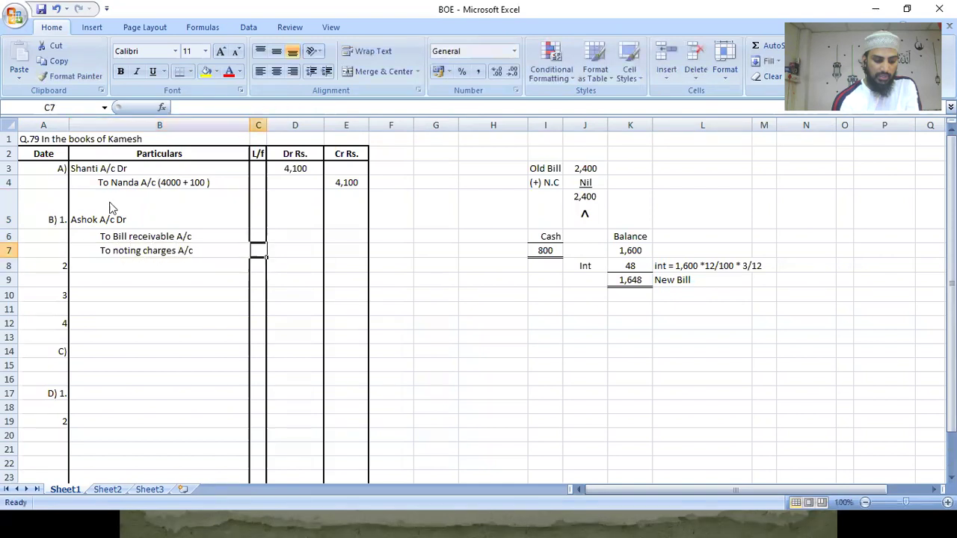
key(Right)
key(Right)
text(=)
key(Up)
key(Left)
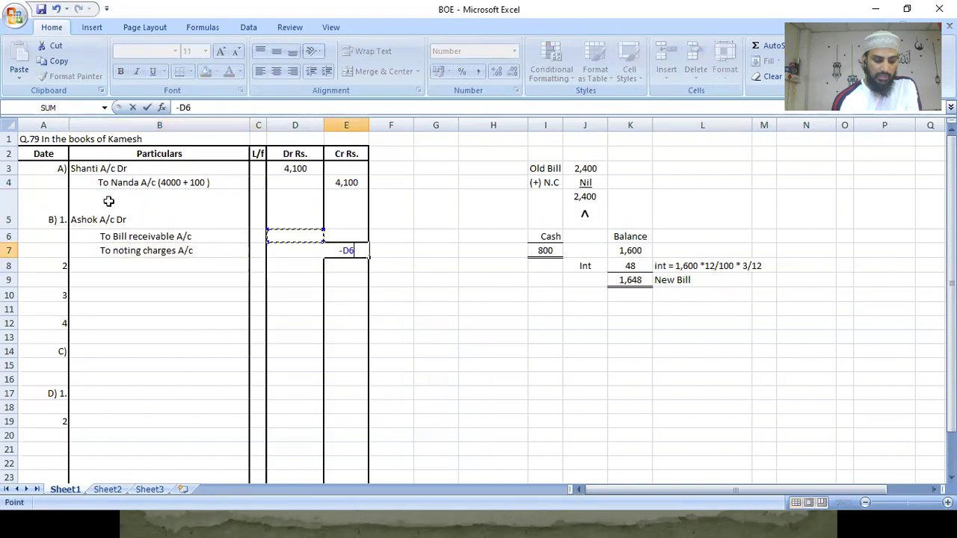
key(ctrl+Return)
key(Down)
Step: Enter 2,400 as the debit in D5 and as the bill receivable credit in E6
key(Up)
key(Up)
key(Up)
key(Left)
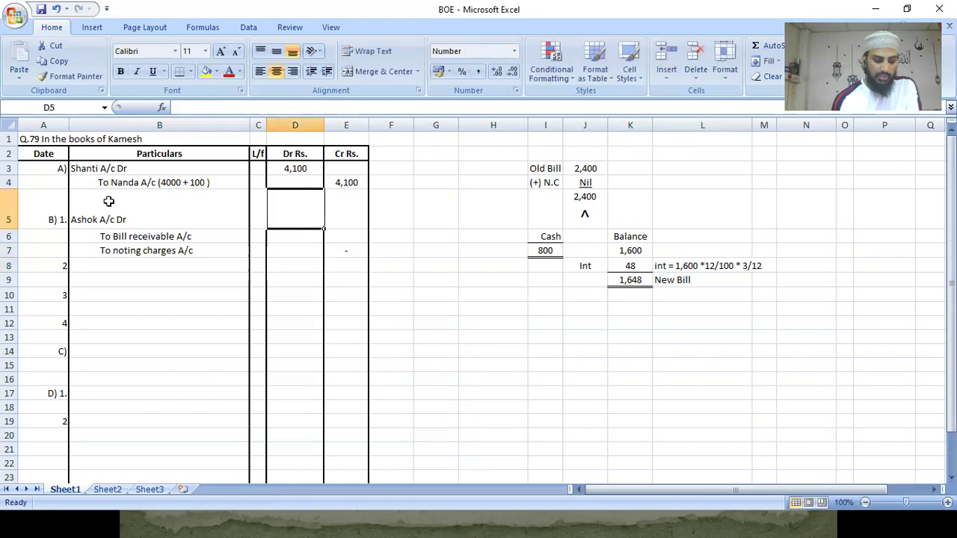
text(2400)
key(Return)
key(Right)
text(20)
key(BackSpace)
text(0)
key(Return)
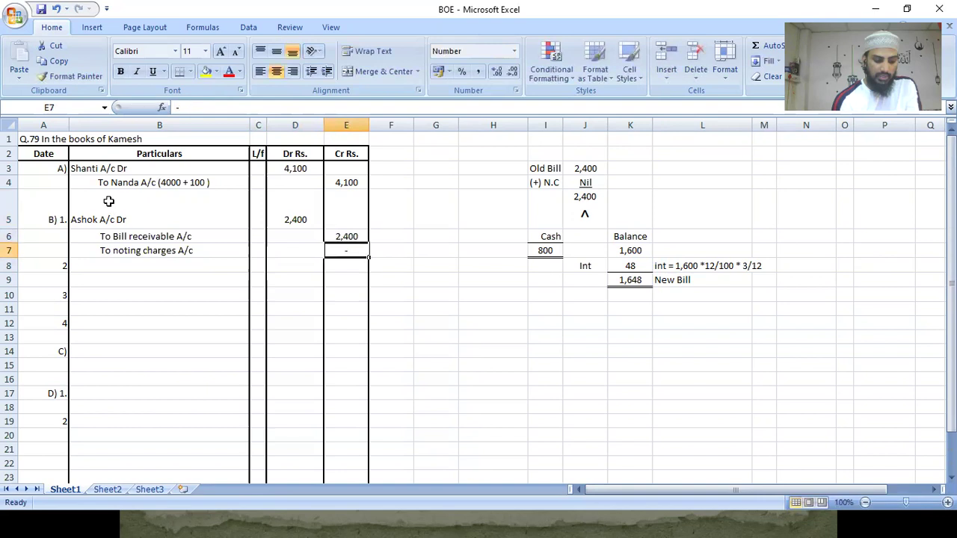
Step: Write entry 2 in the Particulars column: "Cash/Bank A/c Dr" in B8 and a "To" line crediting the debtor's account in B9
key(Left)
key(Left)
key(Left)
key(Down)
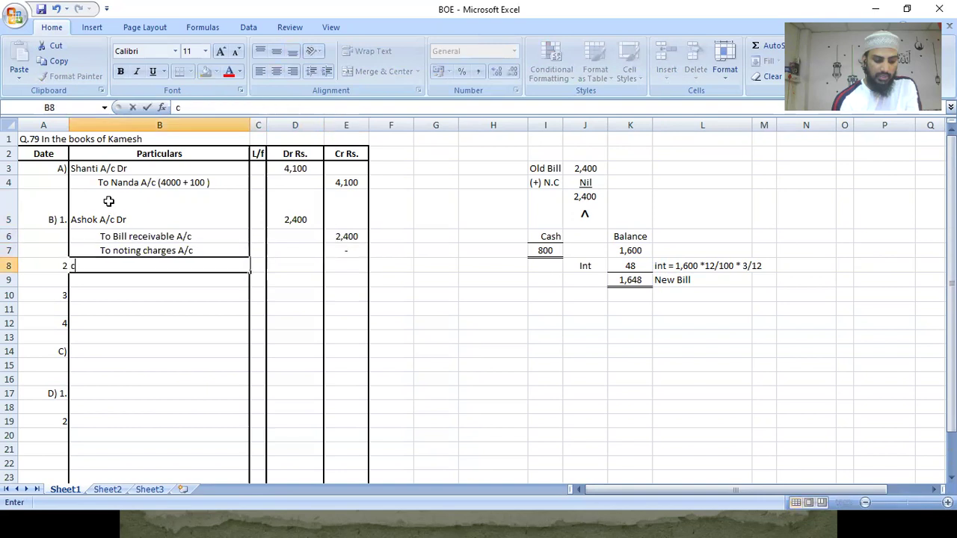
text(Cash/Bank A/c Dr)
key(Return)
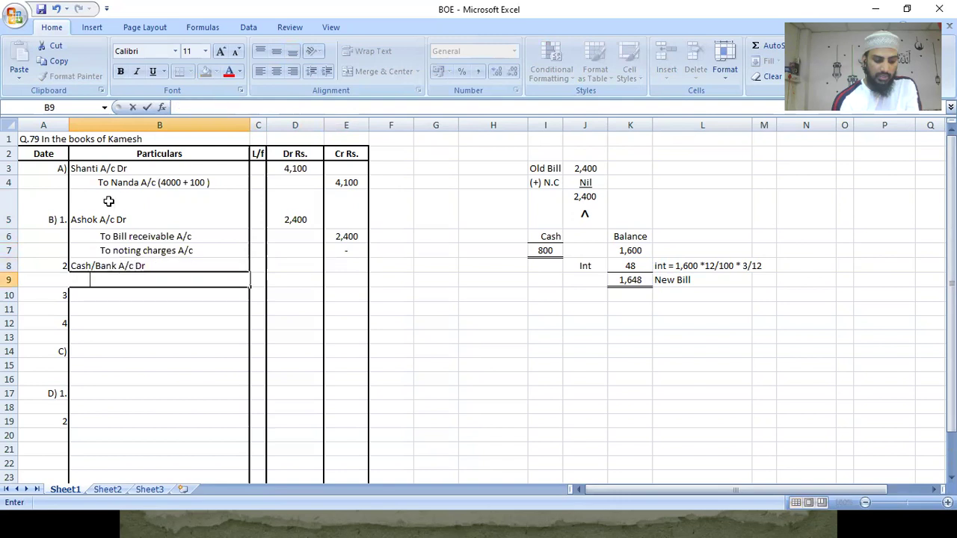
text(To Ashok A/c)
key(Return)
Step: Enter 800 as the Cash/Bank debit in D8 and as the debtor's credit in E9
key(Up)
key(Up)
key(Right)
key(Right)
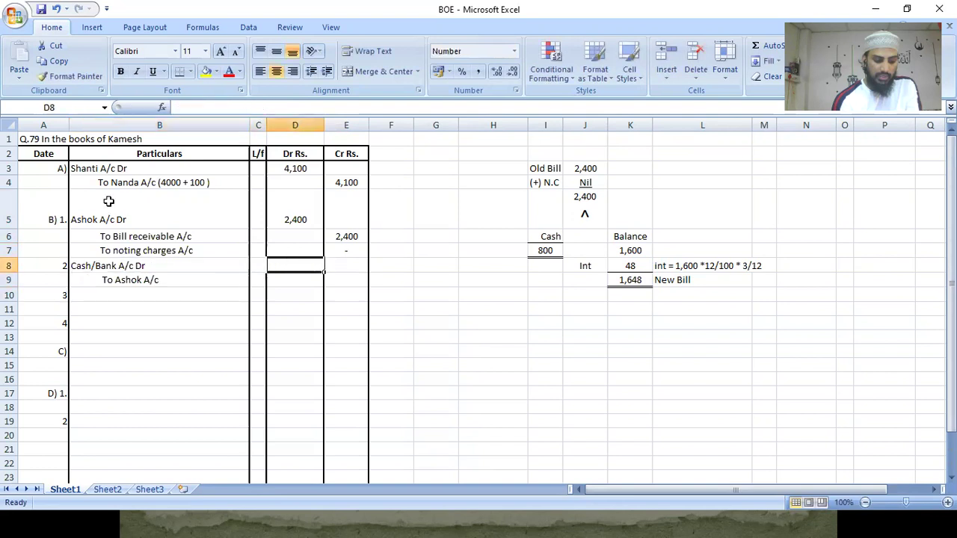
text(800)
key(Return)
key(Right)
text(800)
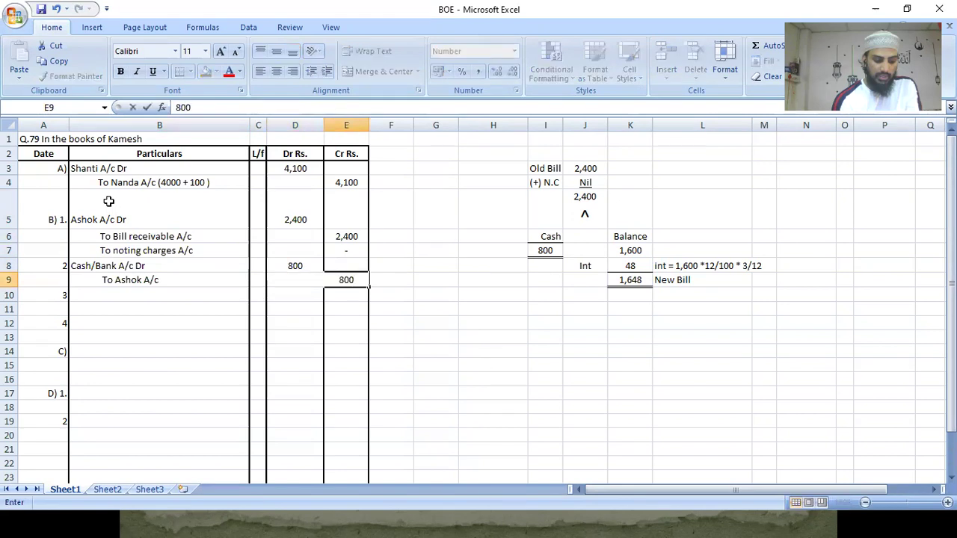
key(Return)
Step: Write entry 3 with the debtor's account as the debit line in B10 and "To Interest A/c" in B11
key(Left)
key(Left)
key(Left)
key(Left)
key(Right)
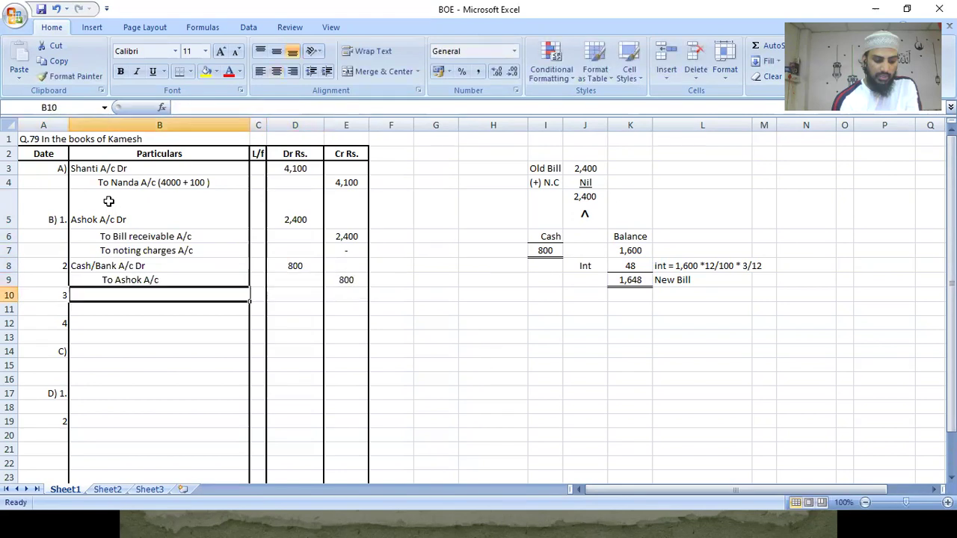
text(Ashok A/c Dr)
key(Return)
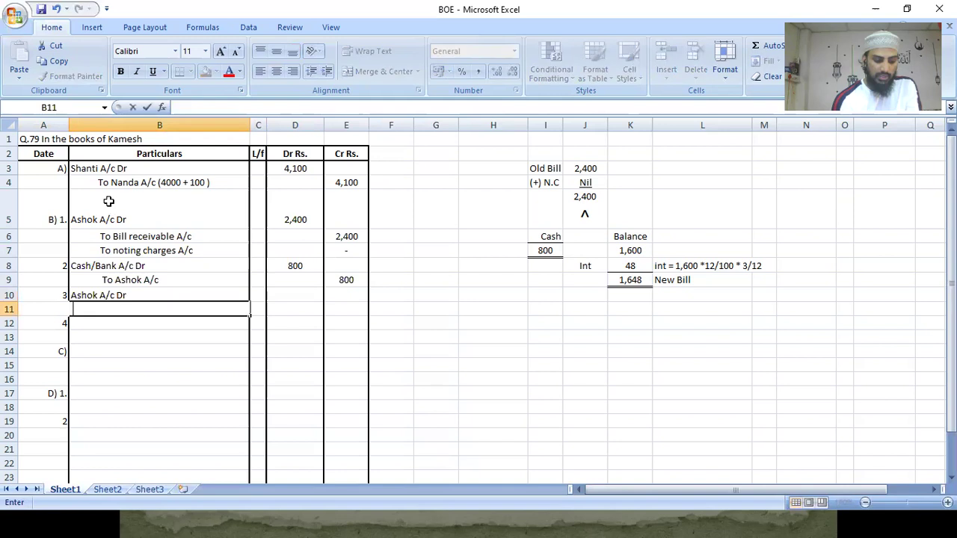
key(BackSpace)
key(BackSpace)
key(BackSpace)
key(BackSpace)
key(BackSpace)
key(BackSpace)
key(BackSpace)
key(BackSpace)
key(BackSpace)
key(BackSpace)
key(BackSpace)
text(To Interest A/c)
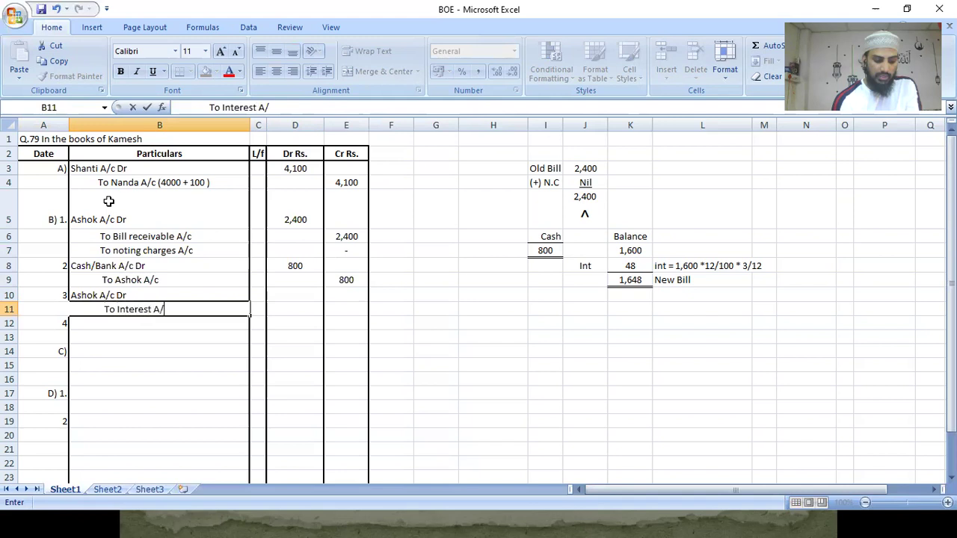
key(Return)
Step: Enter 48 as the debtor's debit in D10 and as the interest credit in E11
key(Up)
key(Up)
key(Right)
key(Right)
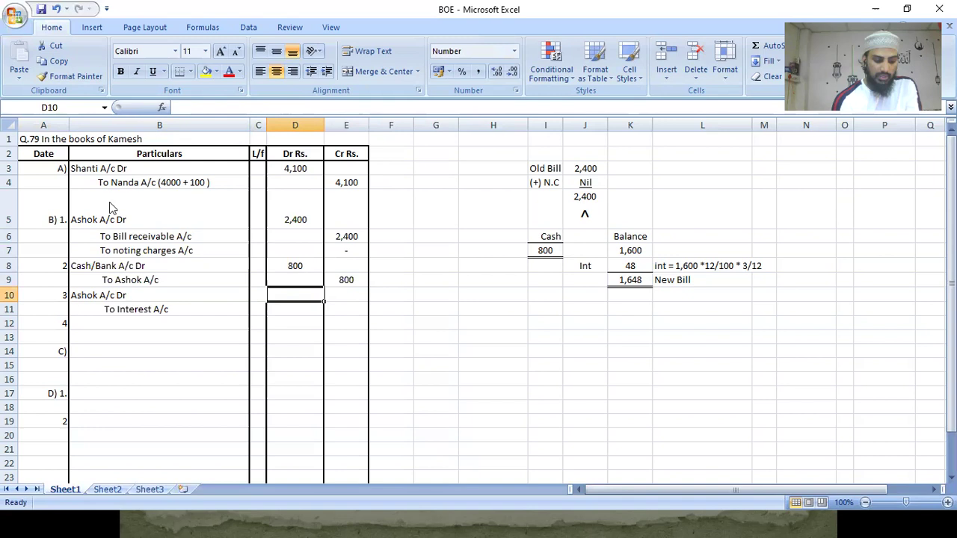
text(48)
key(Return)
key(Return)
key(Up)
key(Right)
text(48)
key(Return)
Step: Write entry 4 with "Bill Receivable A/c Dr" in B12 and a "To" line crediting the debtor's account in B13
key(Left)
key(Left)
key(Left)
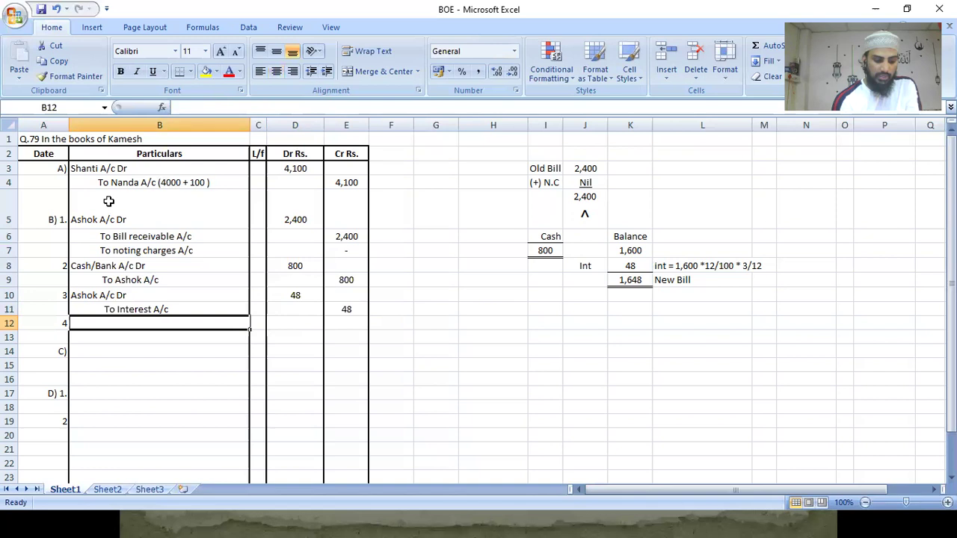
text(Bill)
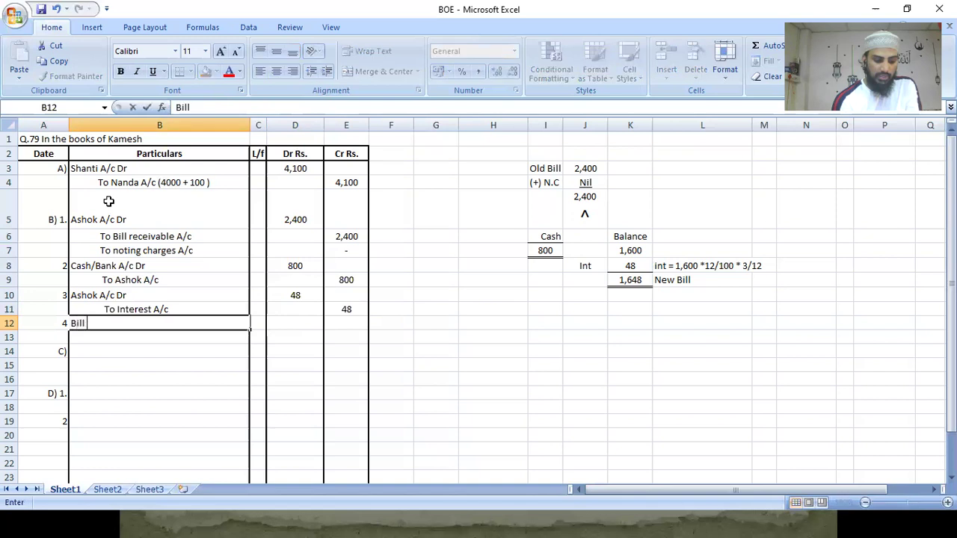
text( Receivable)
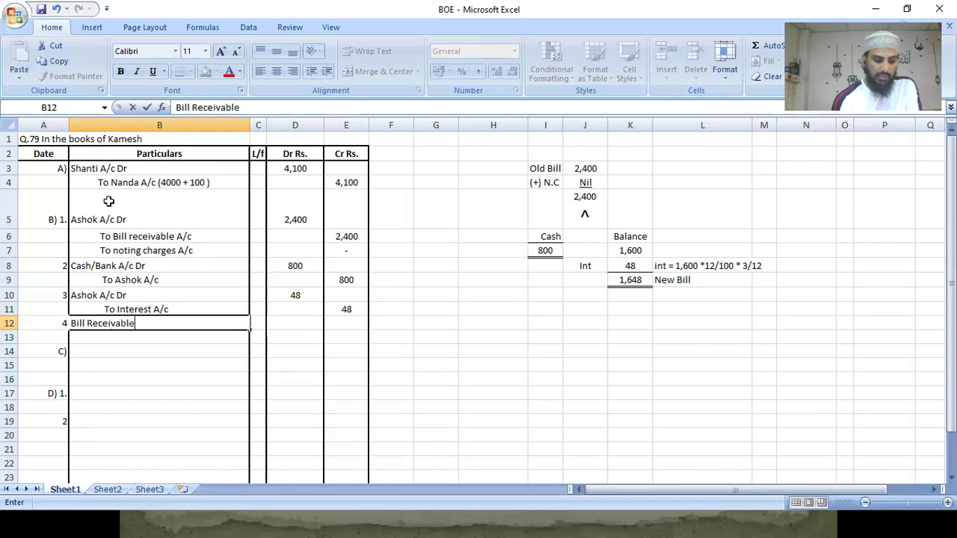
text( A/c Dr)
key(Return)
text(To)
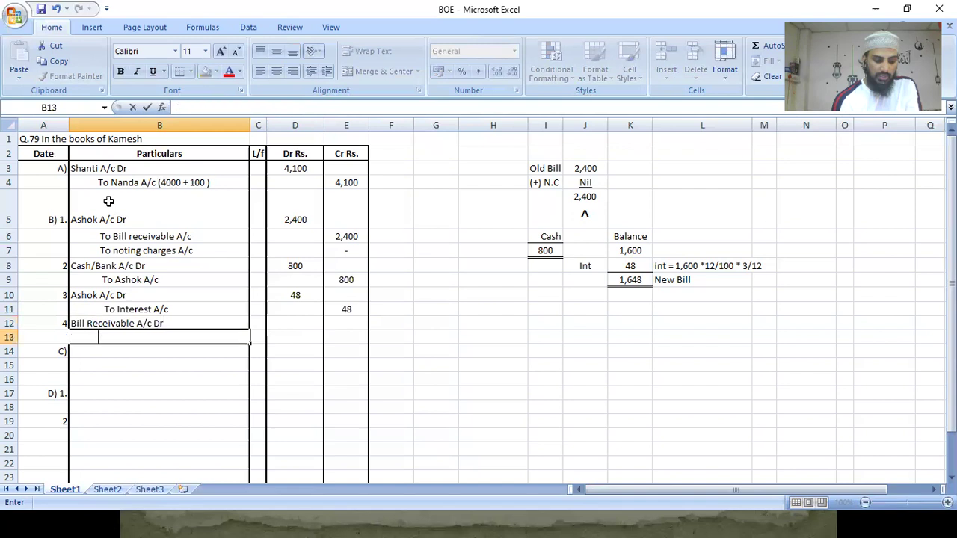
text(Ah)
key(BackSpace)
text(sok)
key(BackSpace)
key(BackSpace)
text(hok )
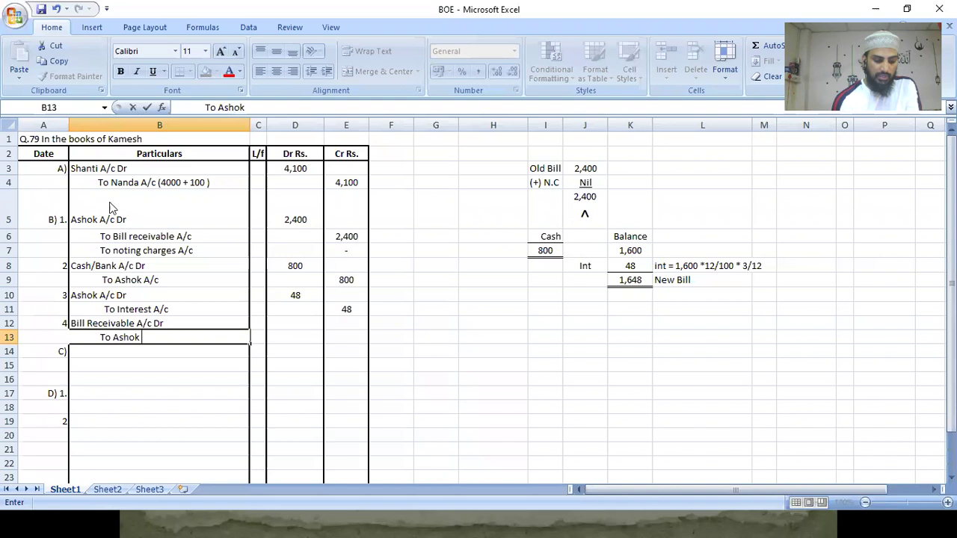
text(A/c)
key(Return)
Step: Enter 1,648 as the Bill Receivable debit amount in D12
key(Up)
key(Up)
key(Right)
key(Right)
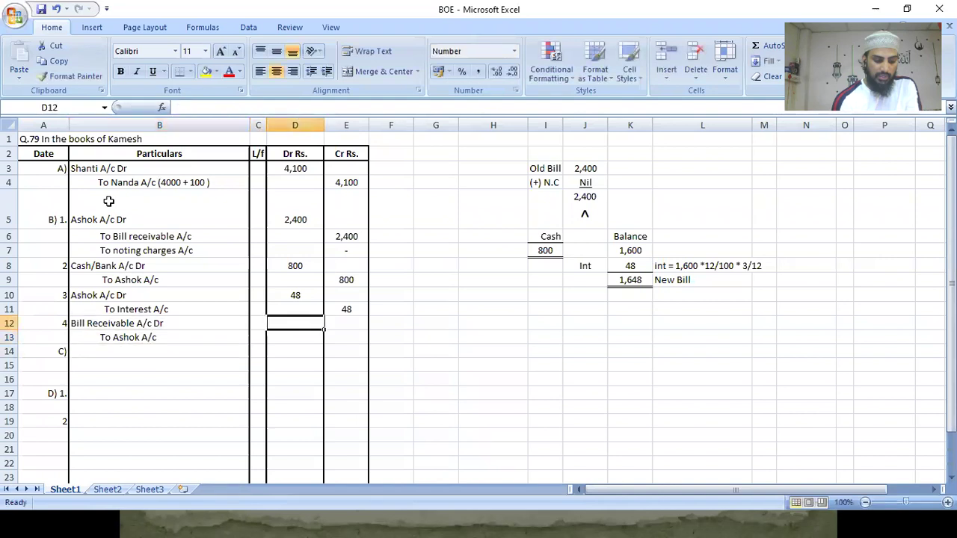
text(1648)
key(Return)
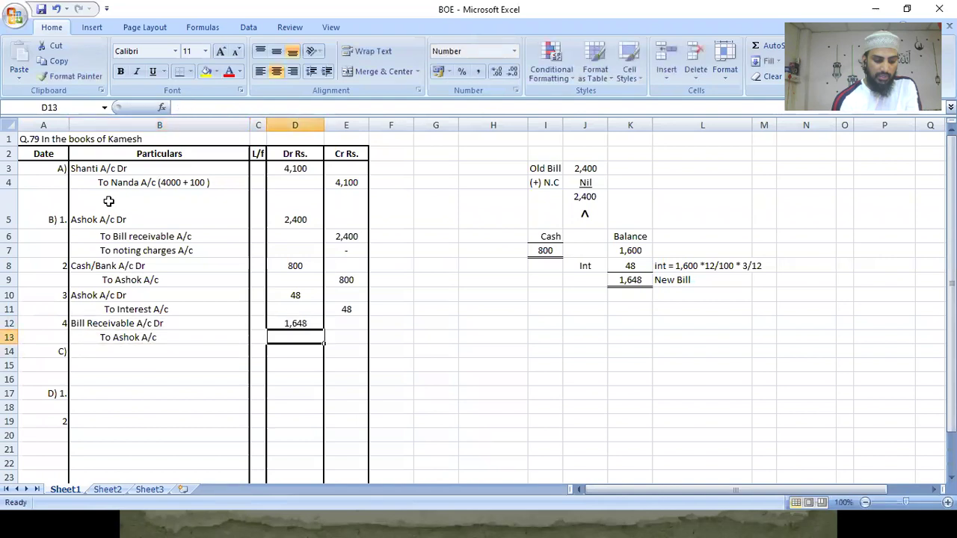
Step: Enter 1,648 in E13 as the credit amount completing entry 4
key(Right)
text(16498)
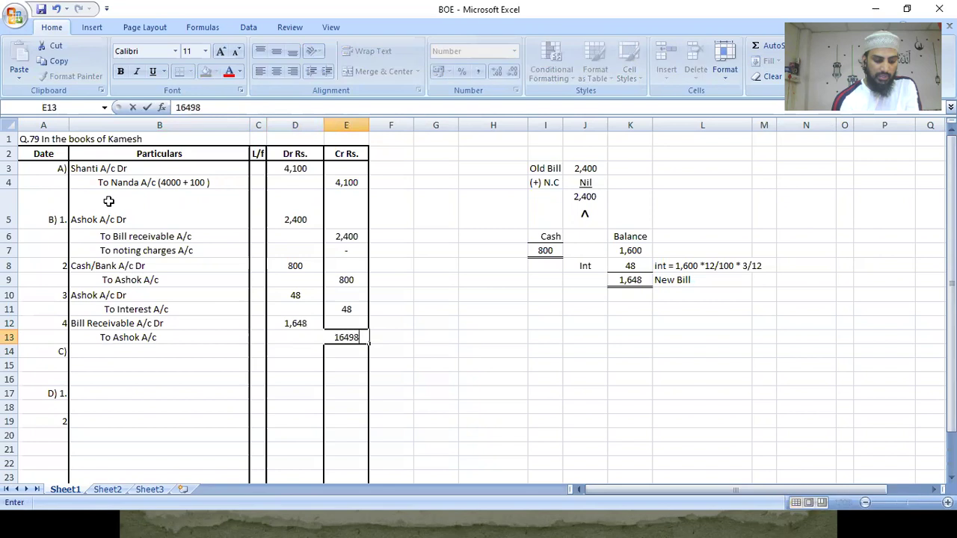
key(Return)
key(Up)
text(1648)
key(Return)
Step: Write entry C with "Cash/Bank A/c Dr" in B14, "Rebate A/c Dr" in B15 and "To Bill receivable A/c" in B16
key(Left)
key(Left)
key(Left)
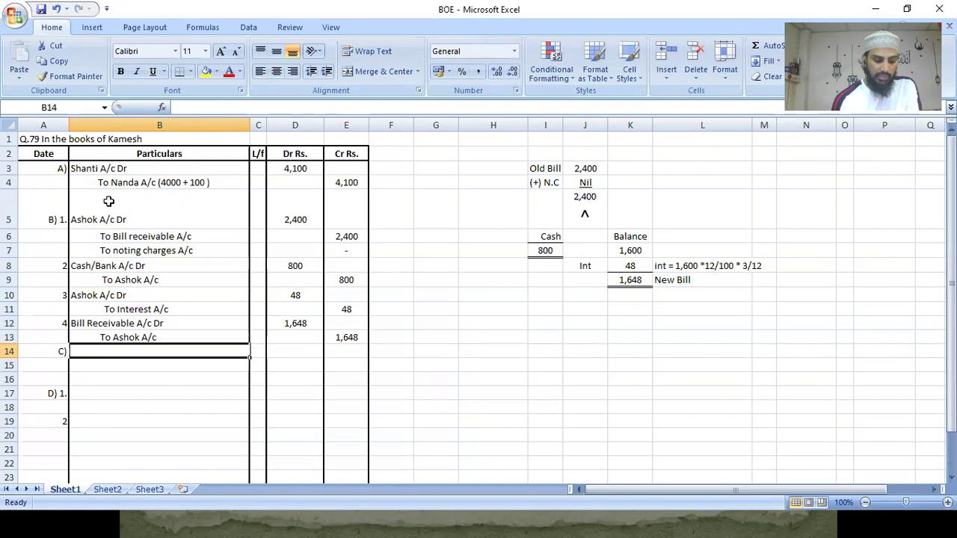
text(Cash/Bank A/c Dr)
key(Return)
text(R)
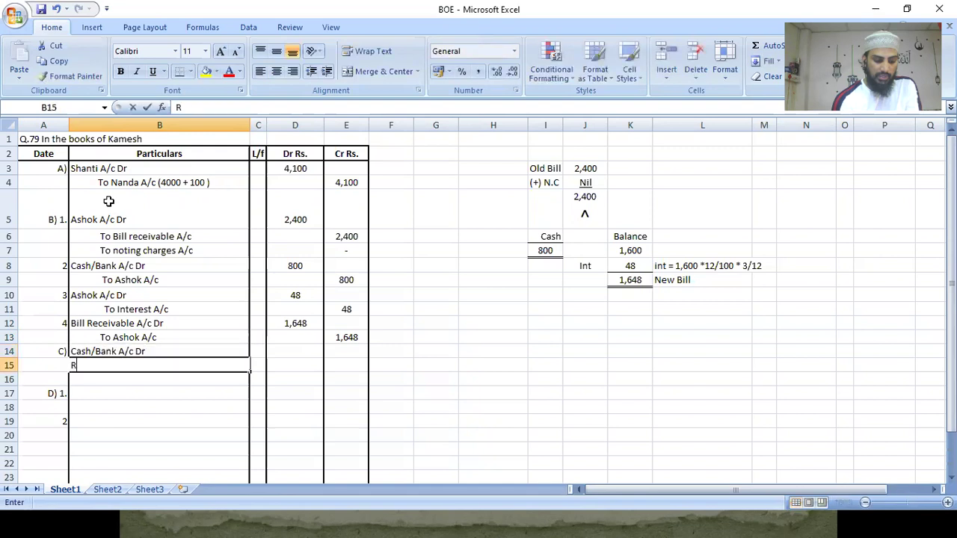
text(ebate A/c D)
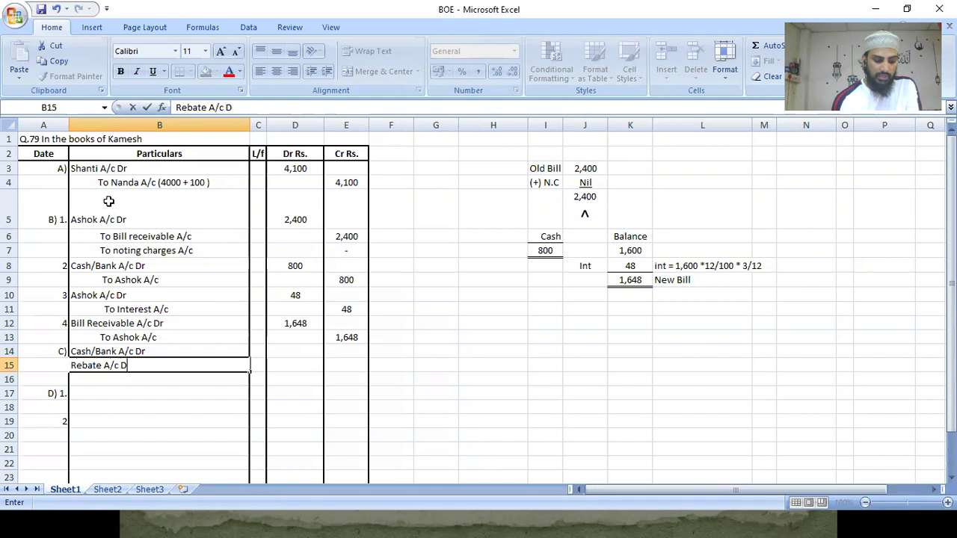
text(r)
key(Return)
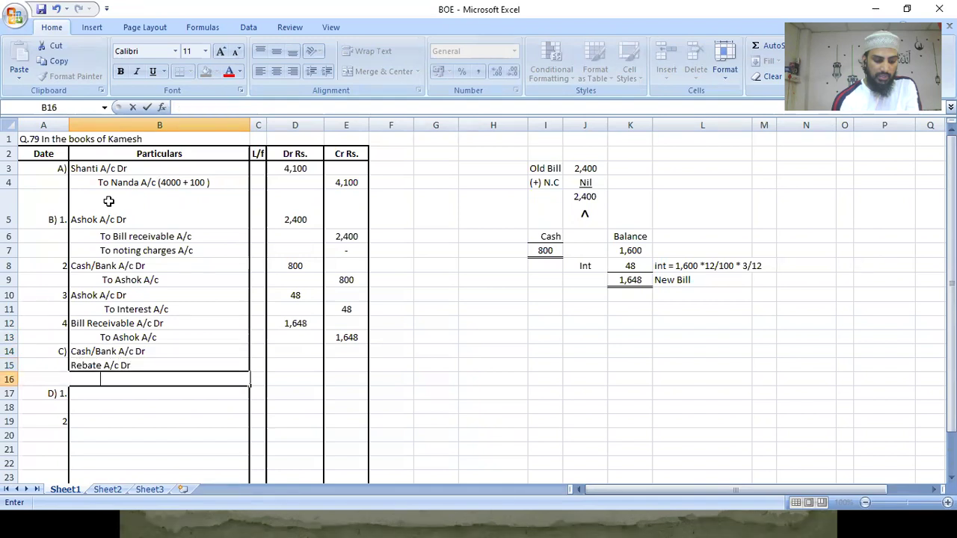
text(To Bill receivable A/c)
key(Return)
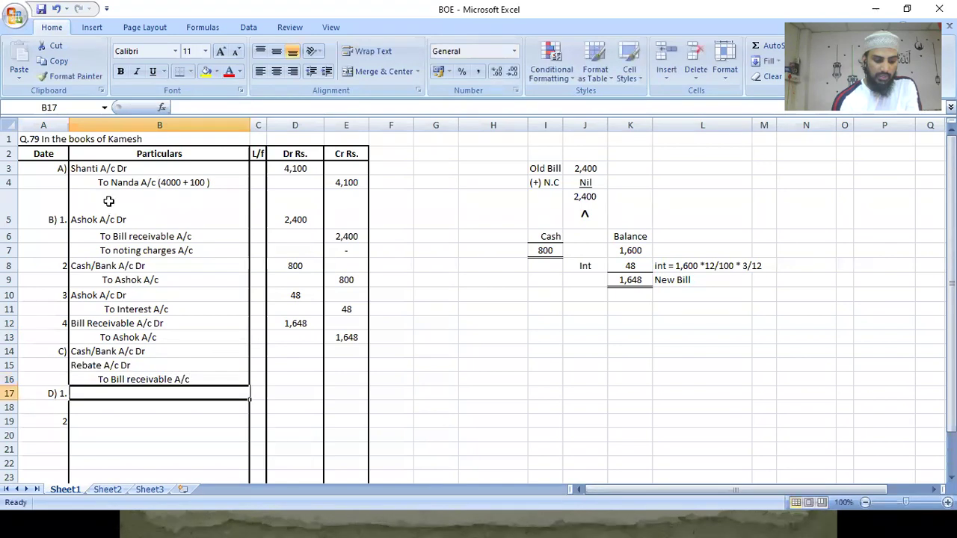
Step: Enter 12,000 as the Bill receivable credit amount of entry C in E16
key(Up)
key(Right)
key(Right)
key(Right)
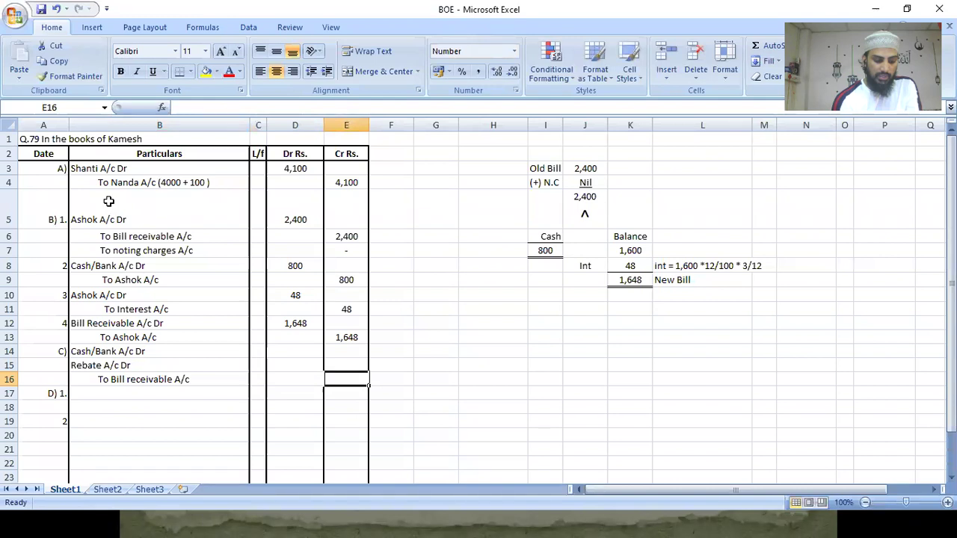
text(12,000)
key(Return)
Step: Write the working note "Rebate = 12,000 * 12/100 * 1/12 = 120" in G15, beside the rebate line
key(Up)
key(Up)
key(Right)
key(Right)
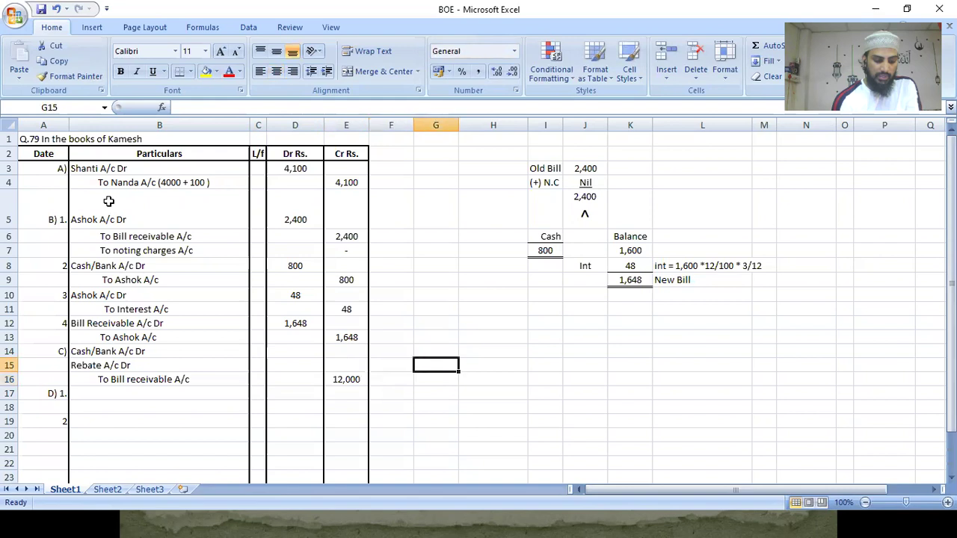
text(Rebate )
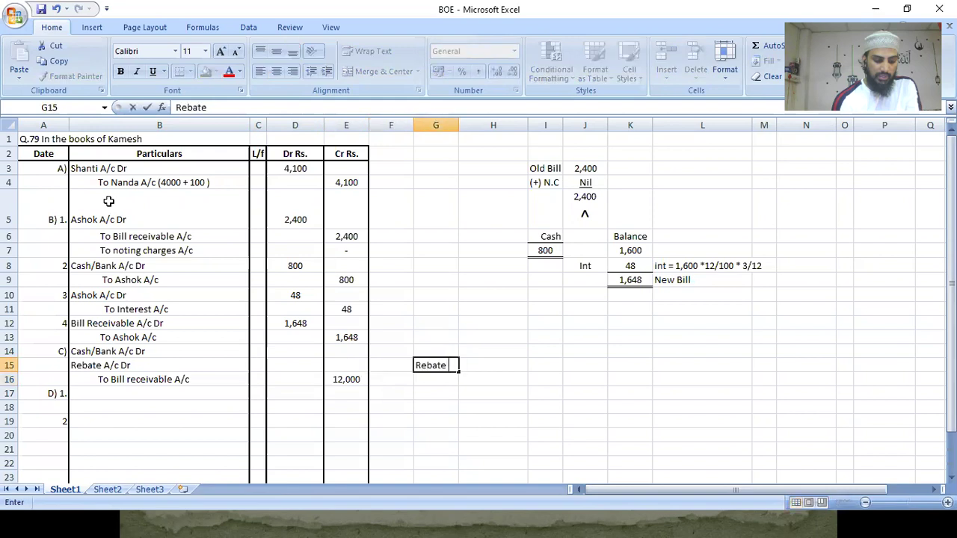
text(= 12,000 * 12/100 *)
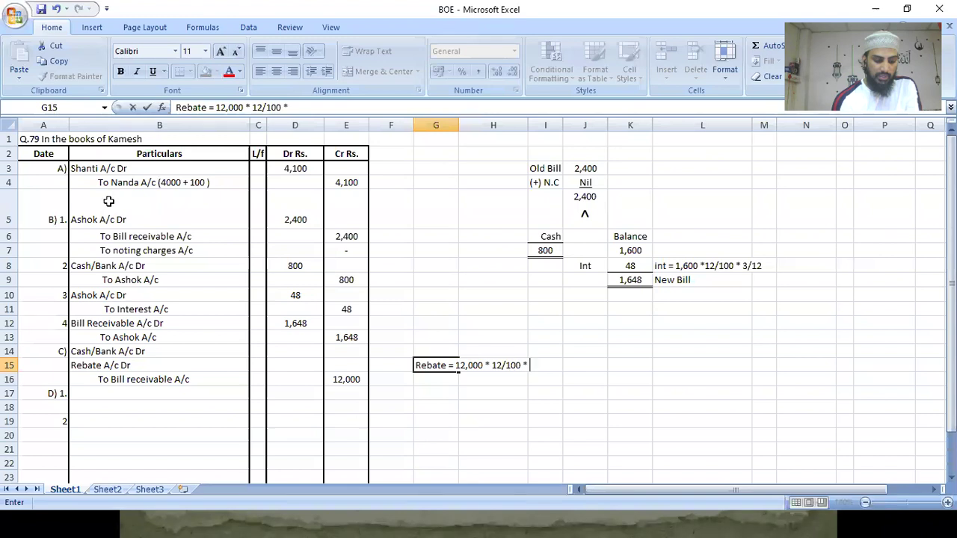
text( 1/12 =)
text(120)
key(Return)
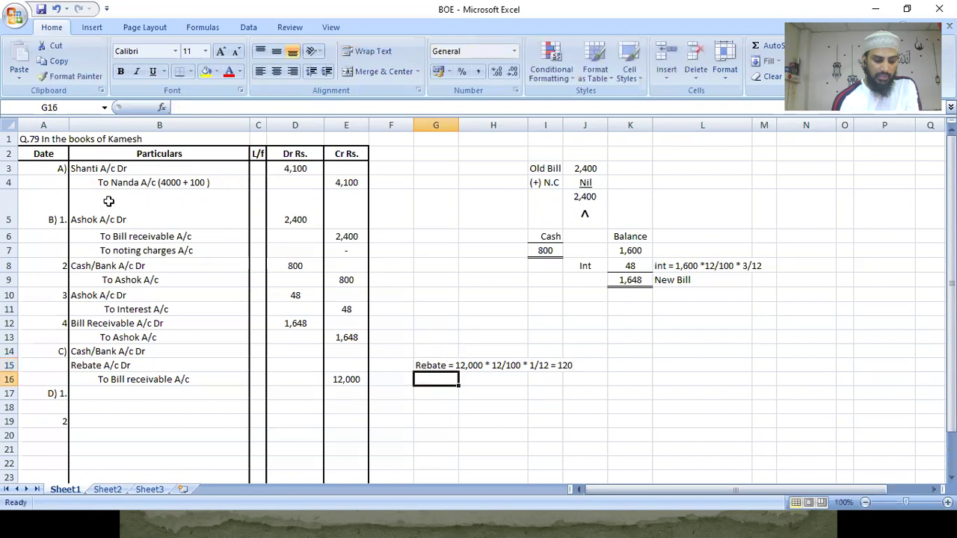
Step: Enter 120 as the rebate debit in D15 and calculate the cash debit in D14 as +12000-120
key(Left)
key(Left)
key(Left)
key(Up)
text(120)
key(Return)
key(Up)
key(Up)
text(+12000-120)
key(Return)
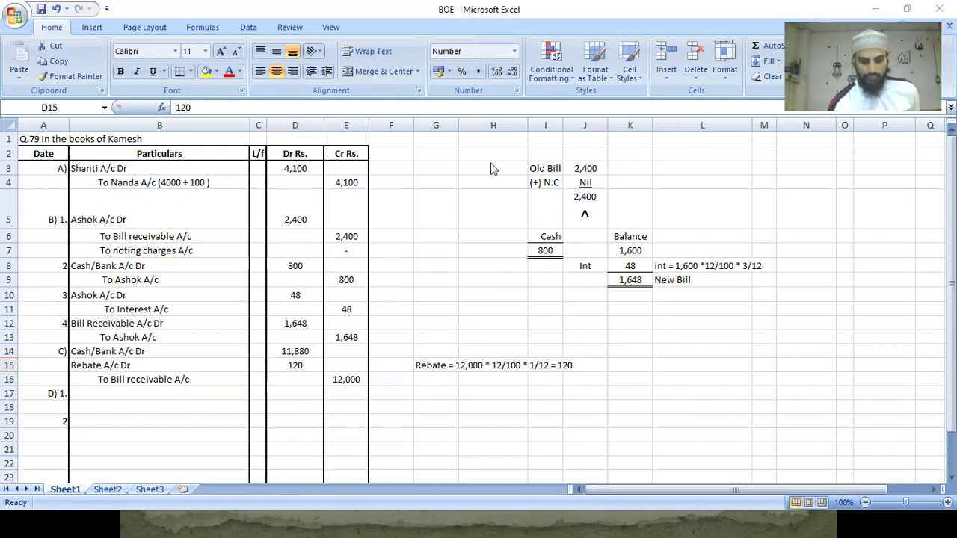
Step: Write entry D 1 with the party's account as the debit line in B17 and "TO Bank A/c (4,000 + 80 )" in B18
click(100, 403)
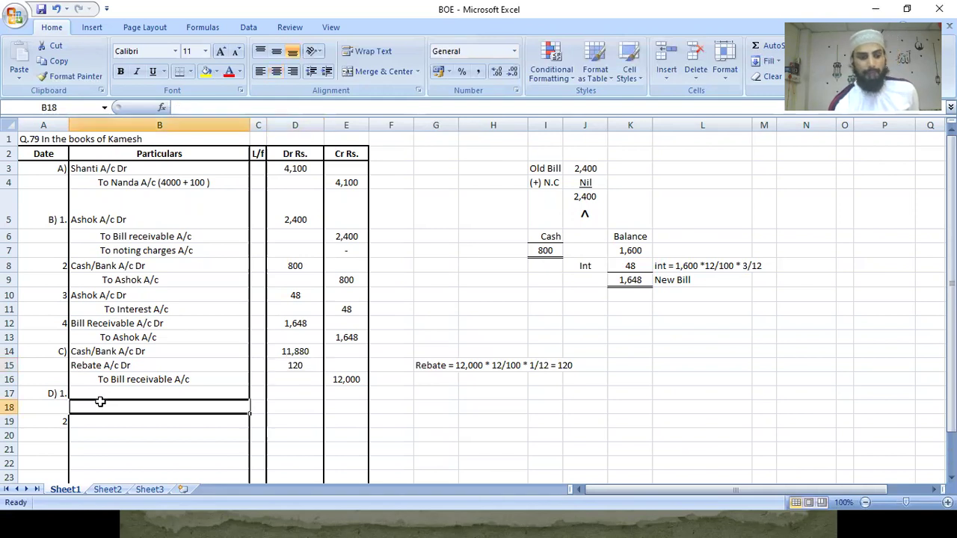
click(101, 394)
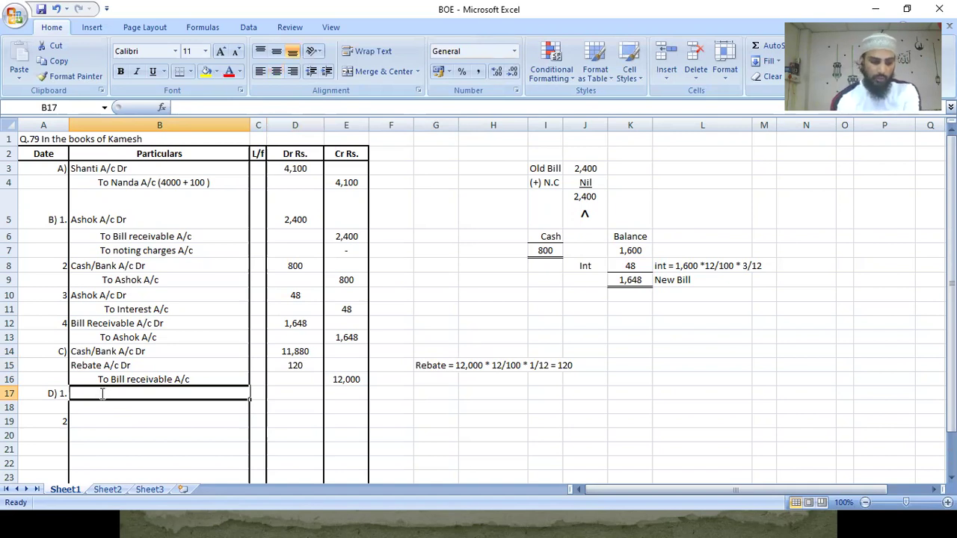
text(Su)
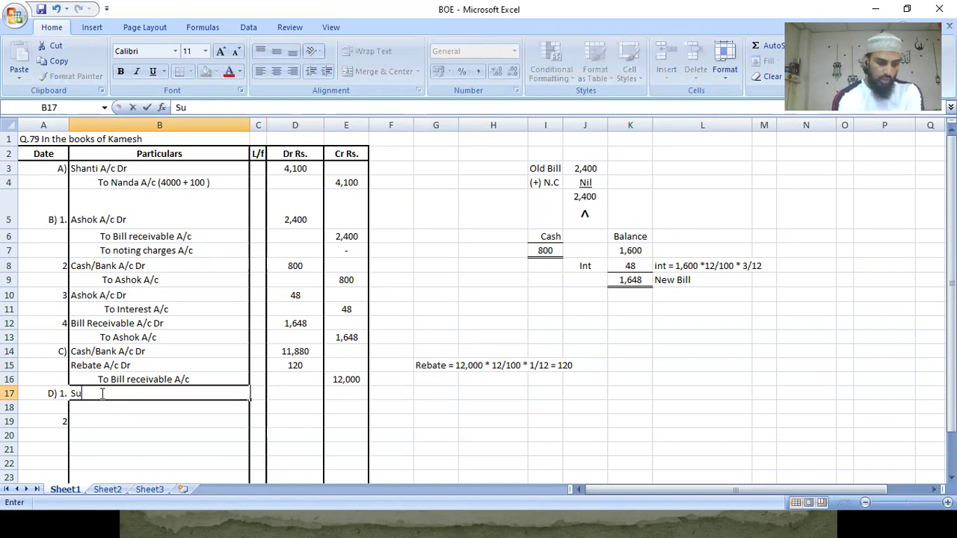
text(dha)
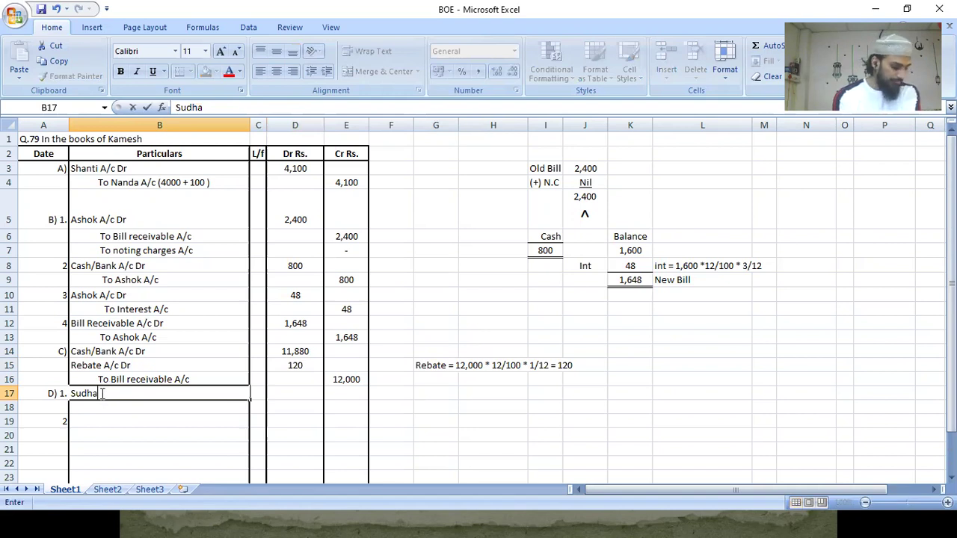
text(kar A/c Dr)
key(Return)
text(TO Bank A/c)
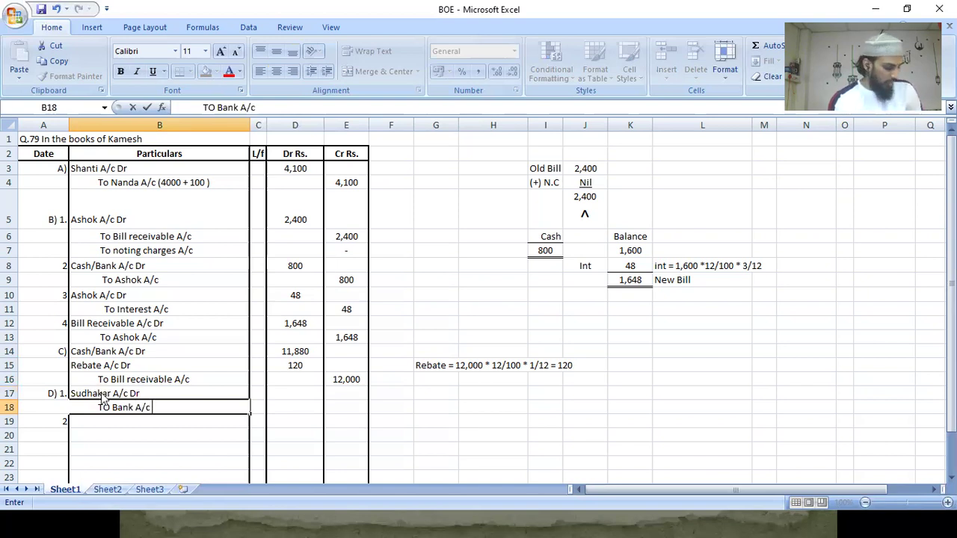
text( (4)
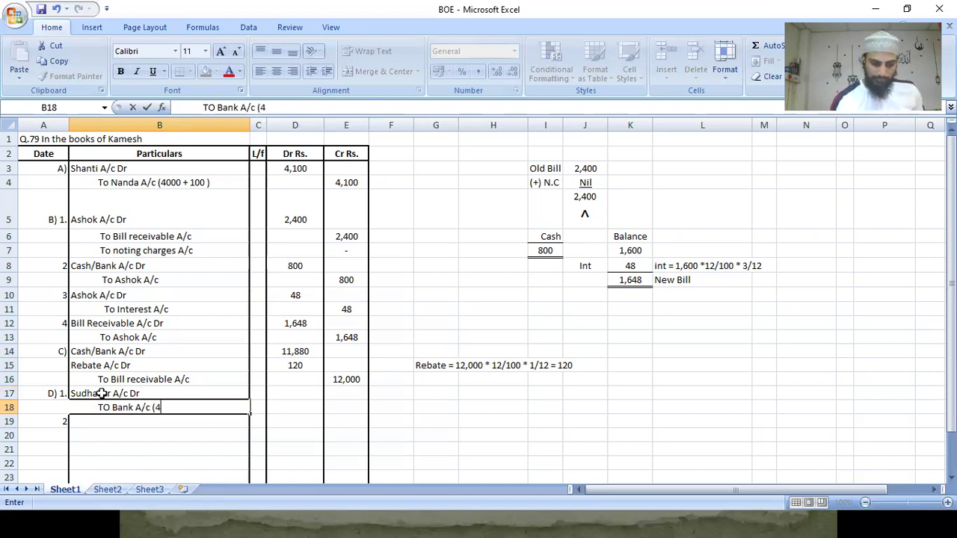
text(,000 +)
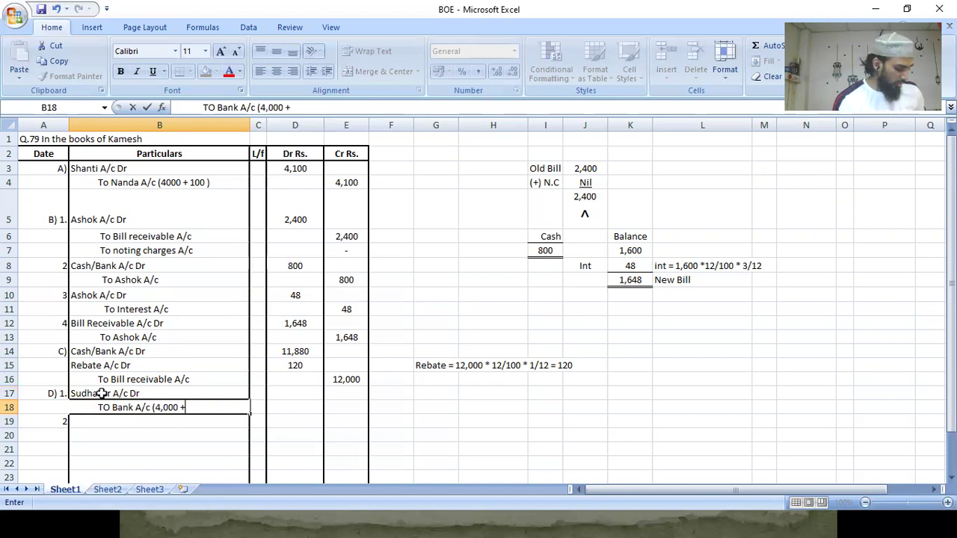
text())
key(Return)
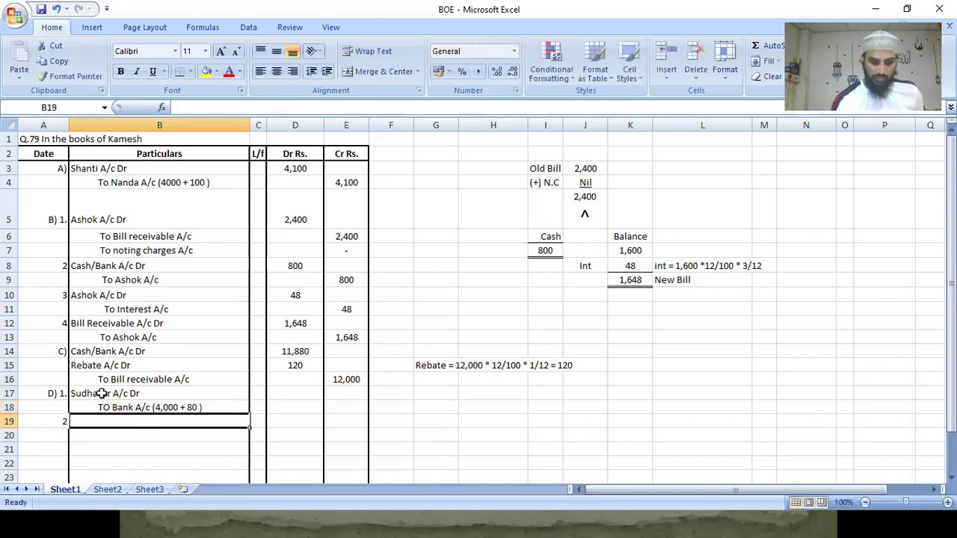
Step: Enter 4,080 as the party's debit in D17 and as the bank credit in E18
key(Up)
key(Up)
key(Right)
key(Right)
text(4,08)
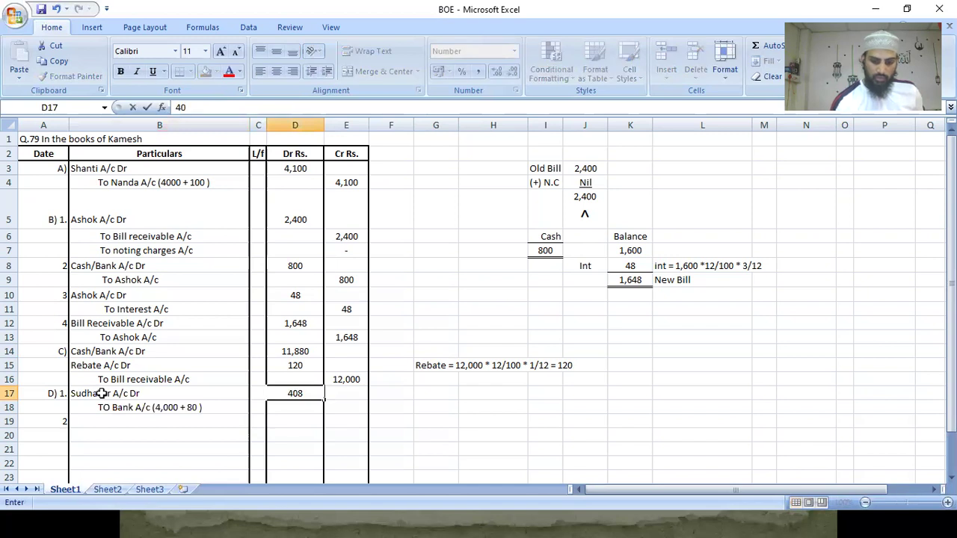
text(0)
key(Return)
key(Right)
text(4080)
key(Return)
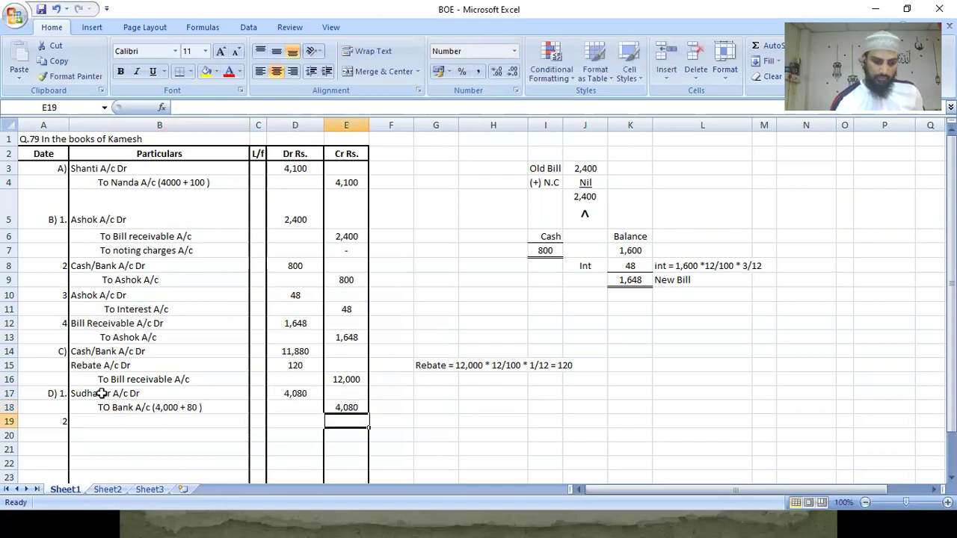
Step: Clear the entry number from A19 in the Date column
key(Left)
key(Left)
key(Left)
key(Left)
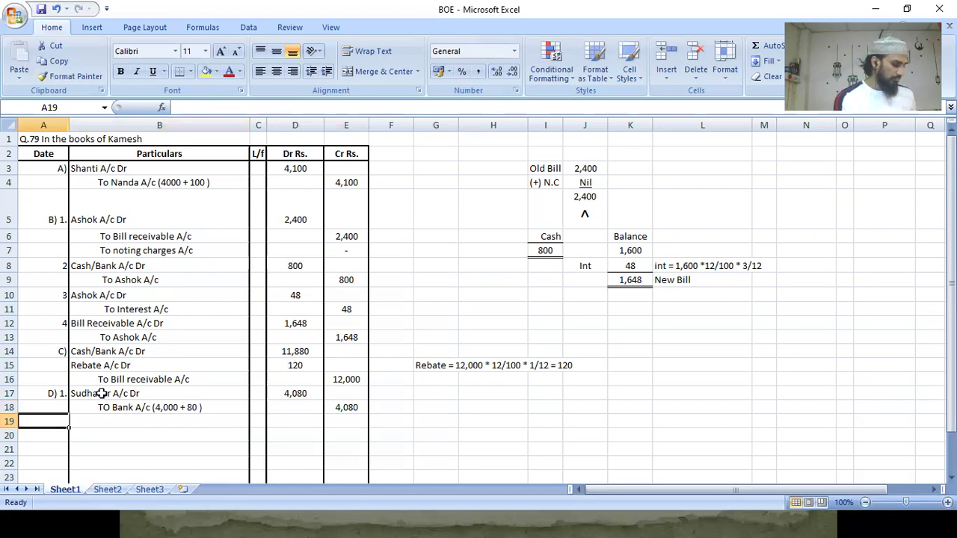